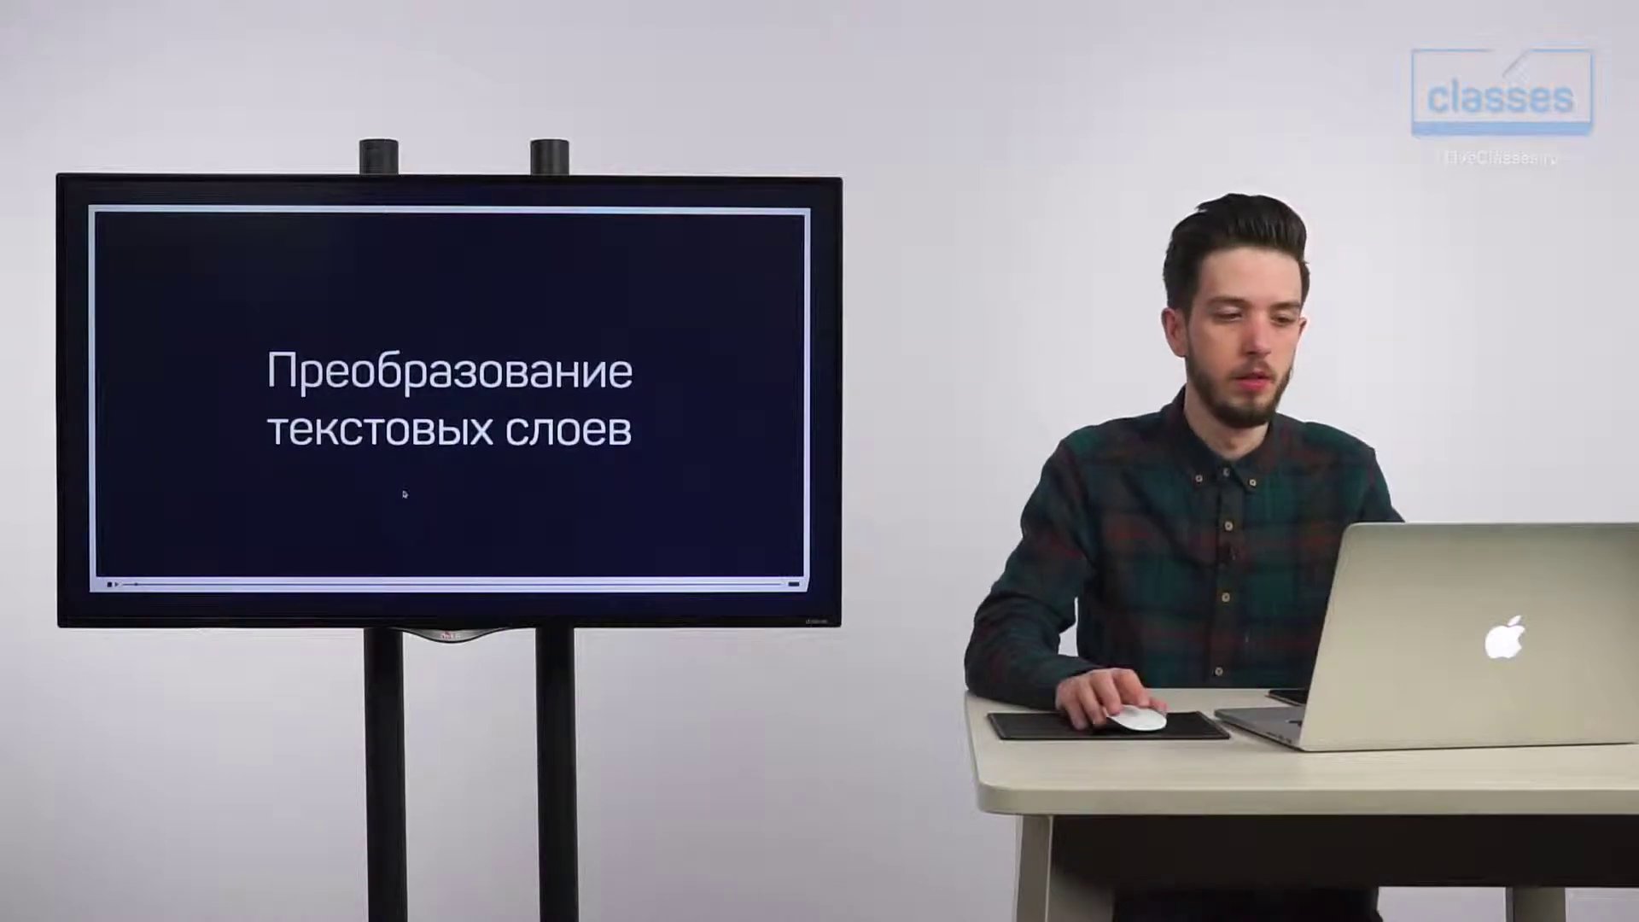
- Switch to After Effects and set the AFTER EFFECTS text layer's font style to Medium
key(super+Tab)
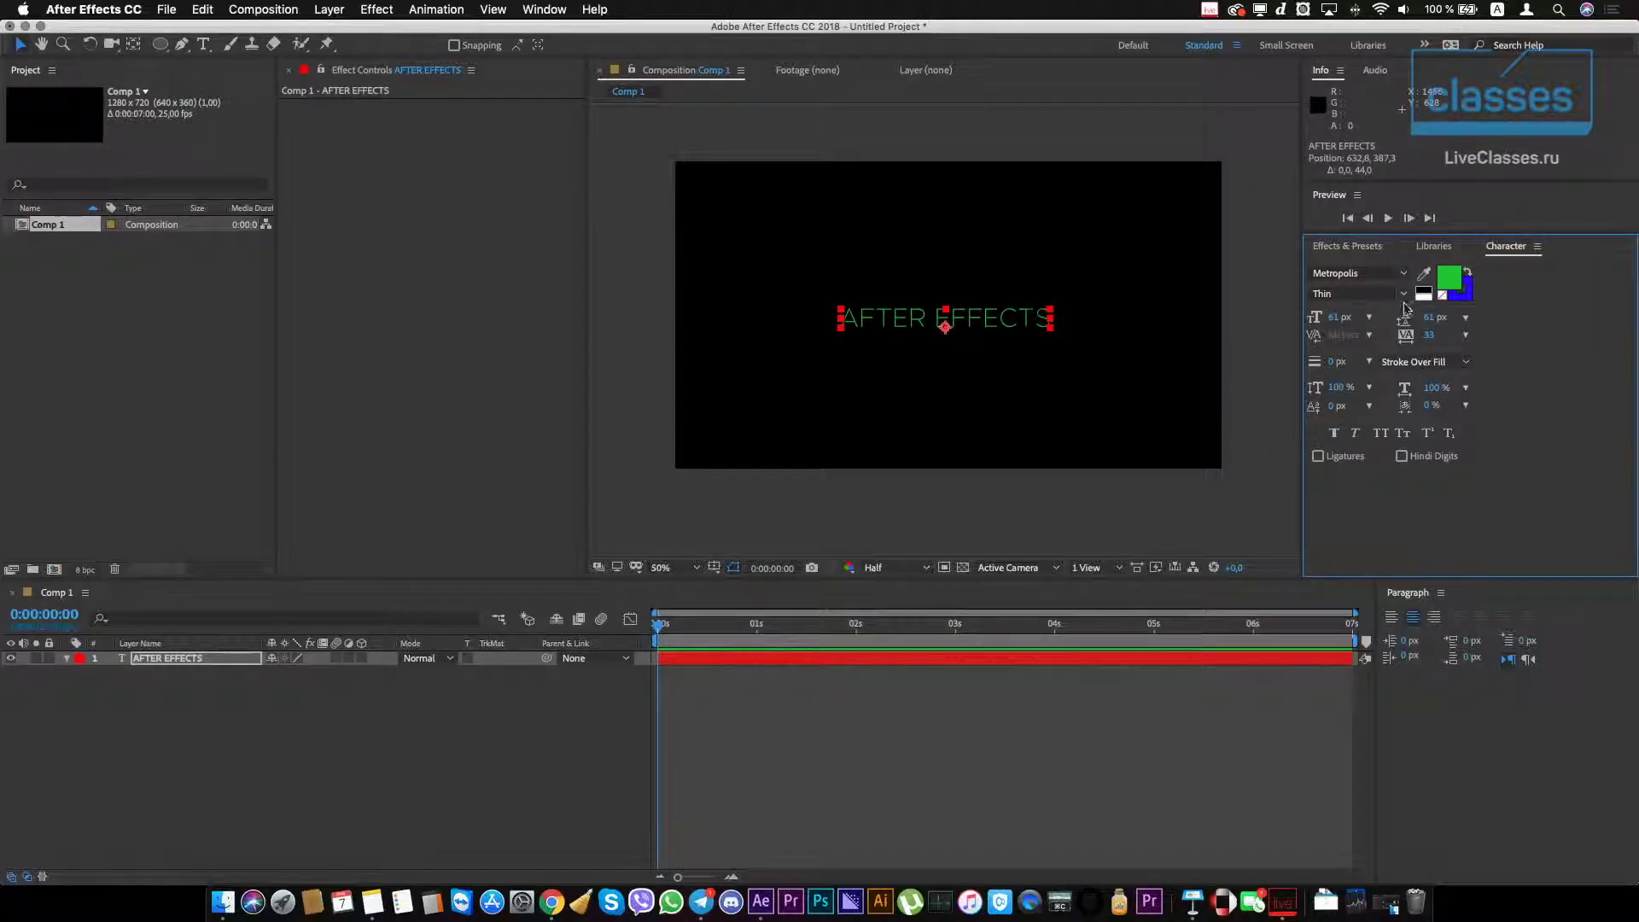
click(1404, 294)
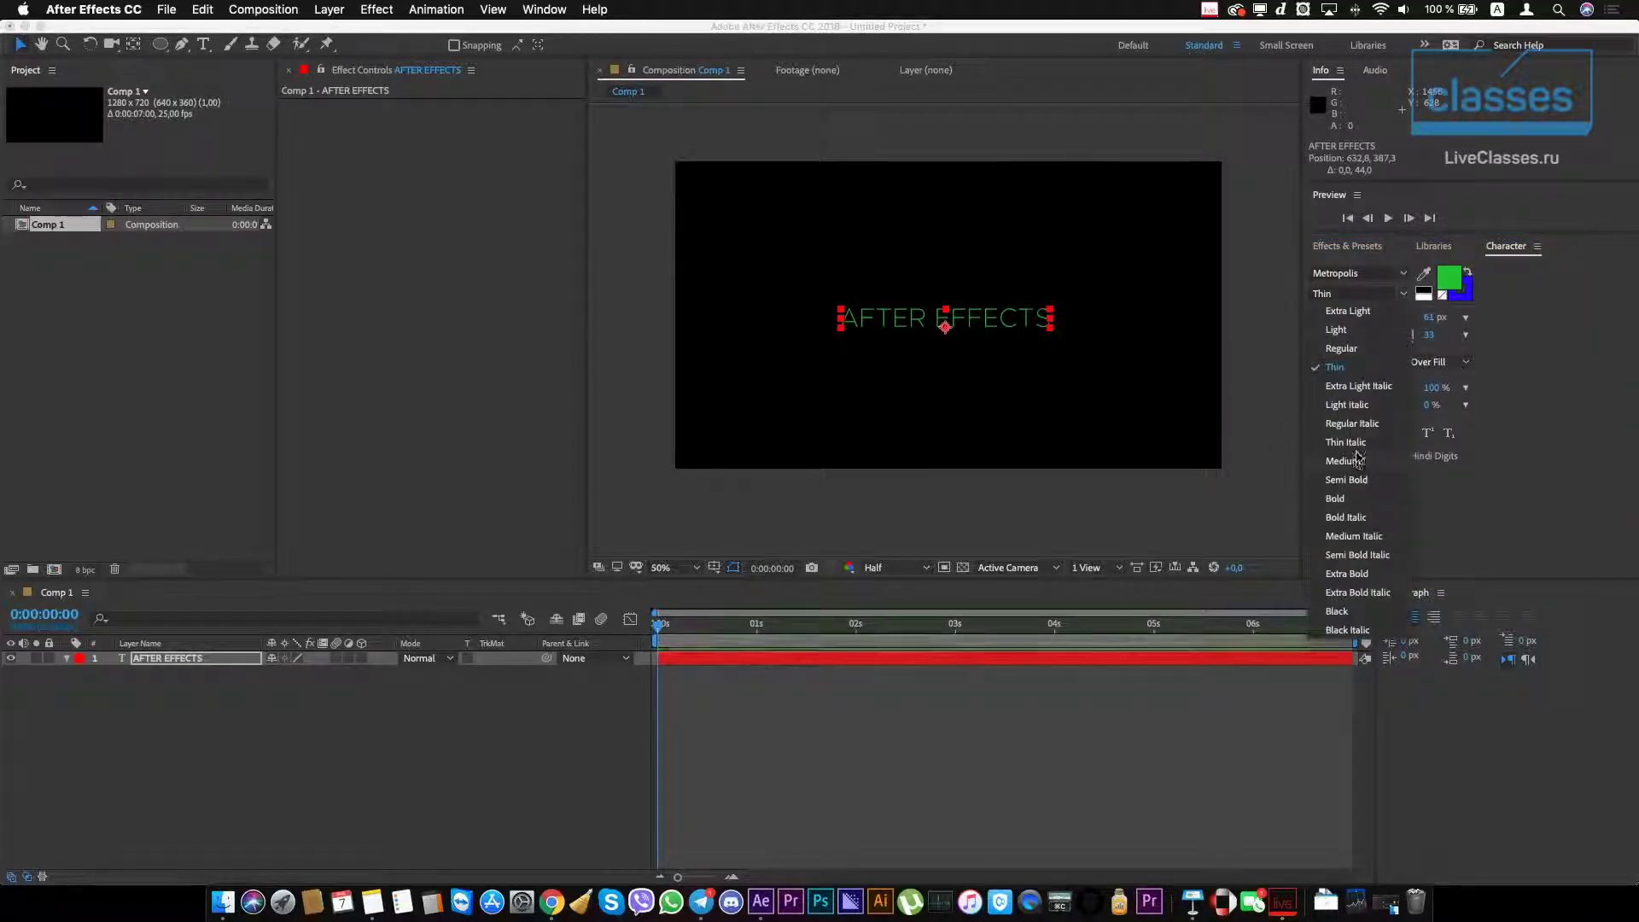
click(870, 539)
text(Medium)
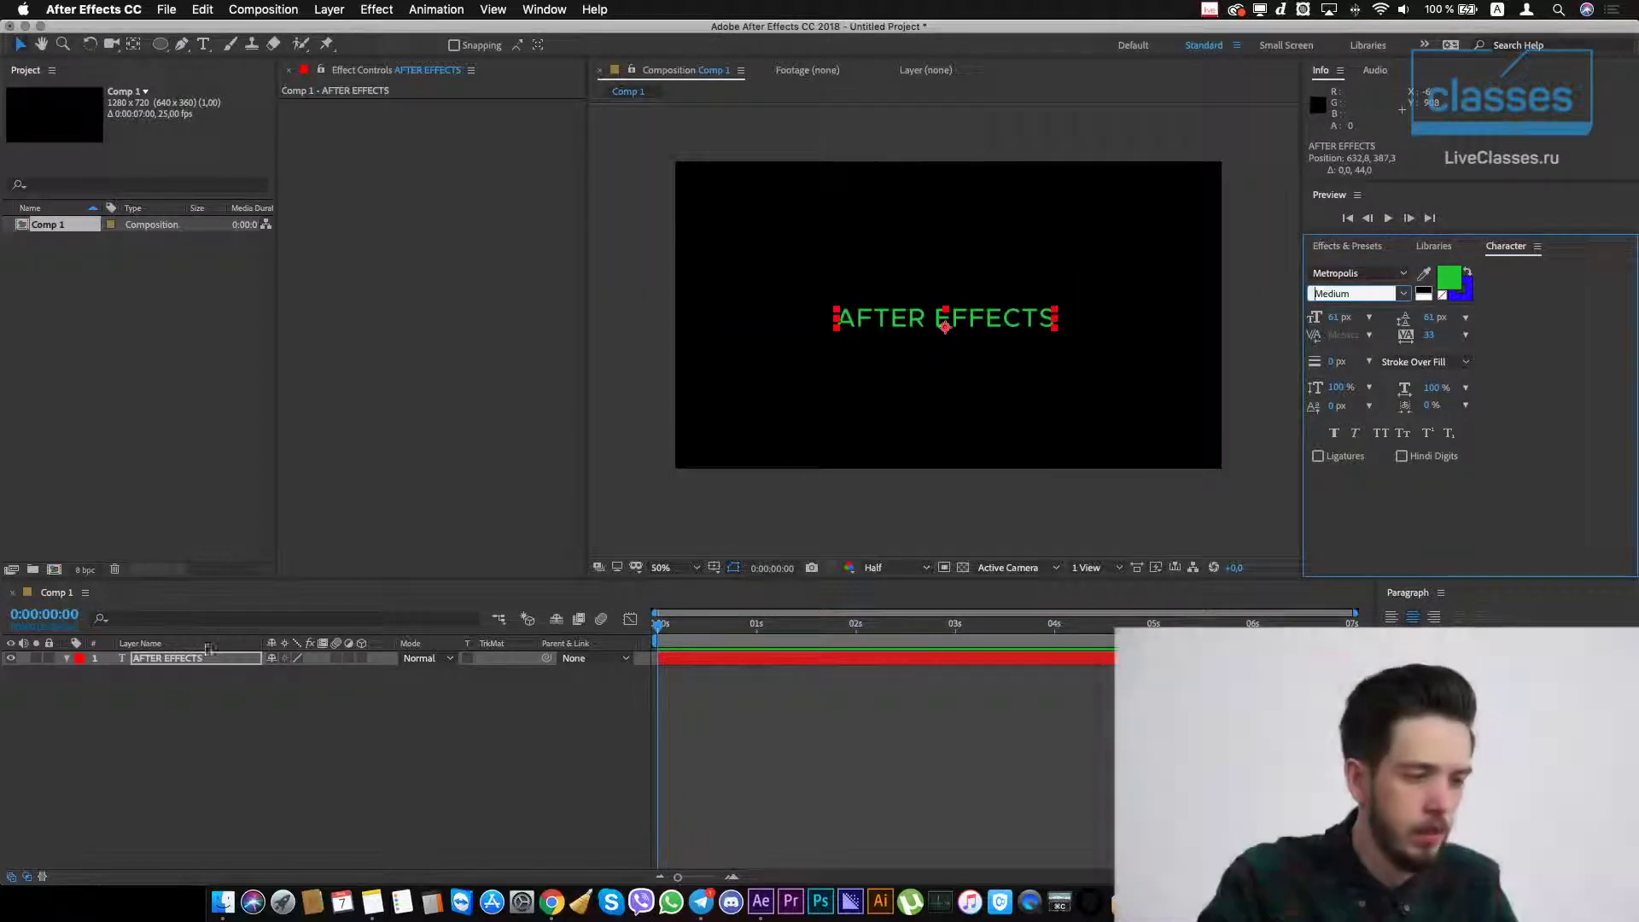
- Create shapes from the AFTER EFFECTS text layer
click(198, 658)
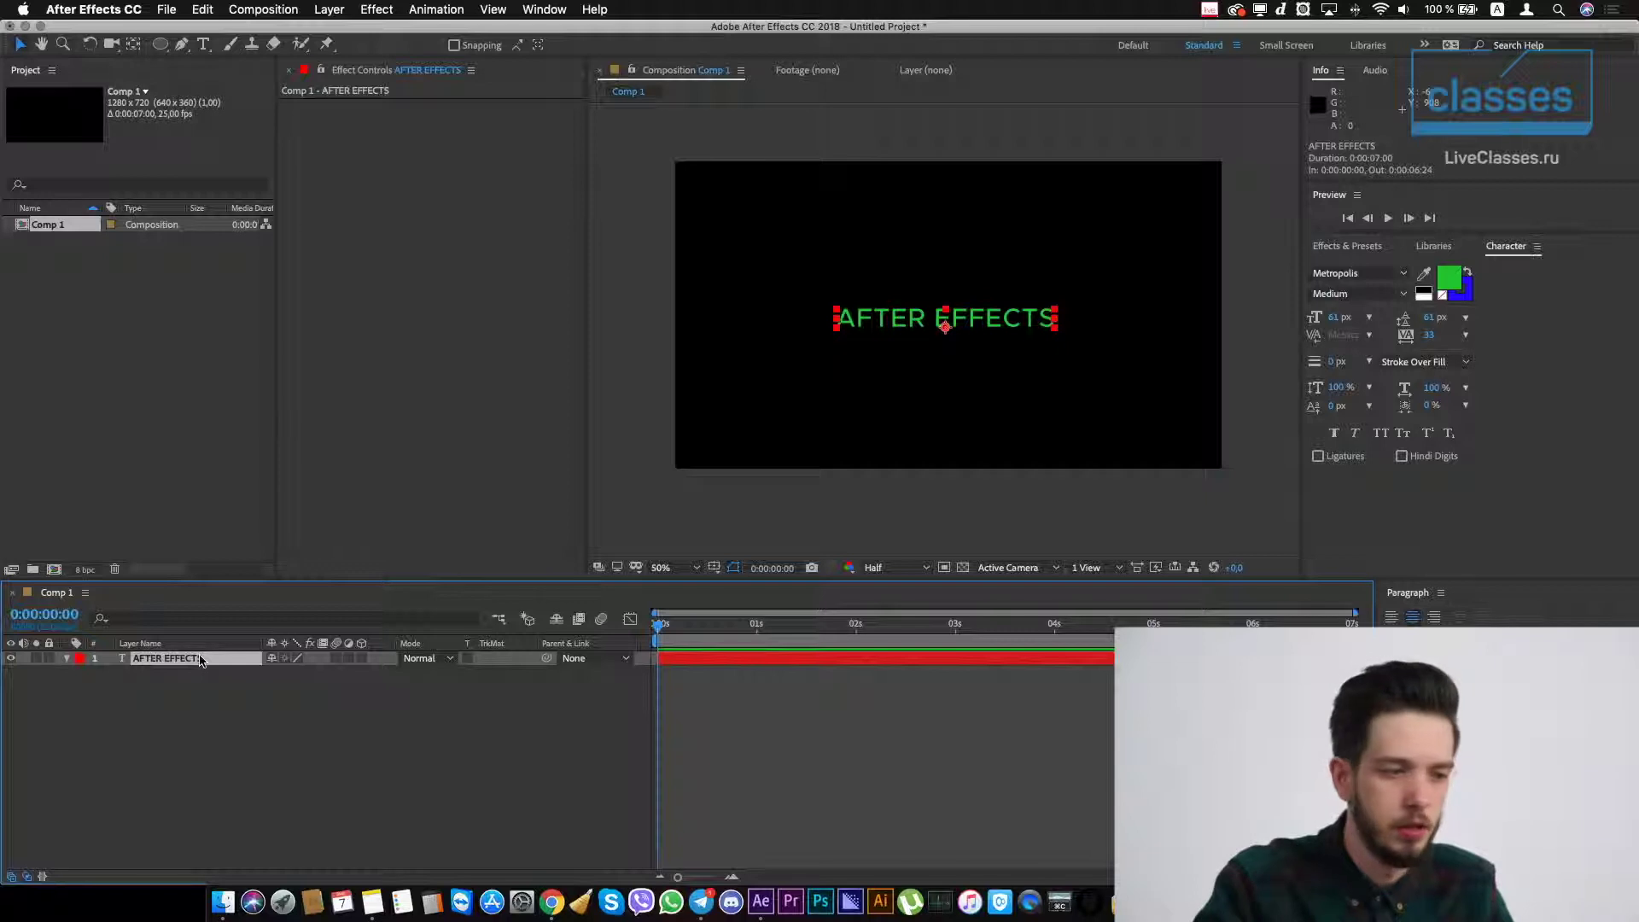
right_click(198, 661)
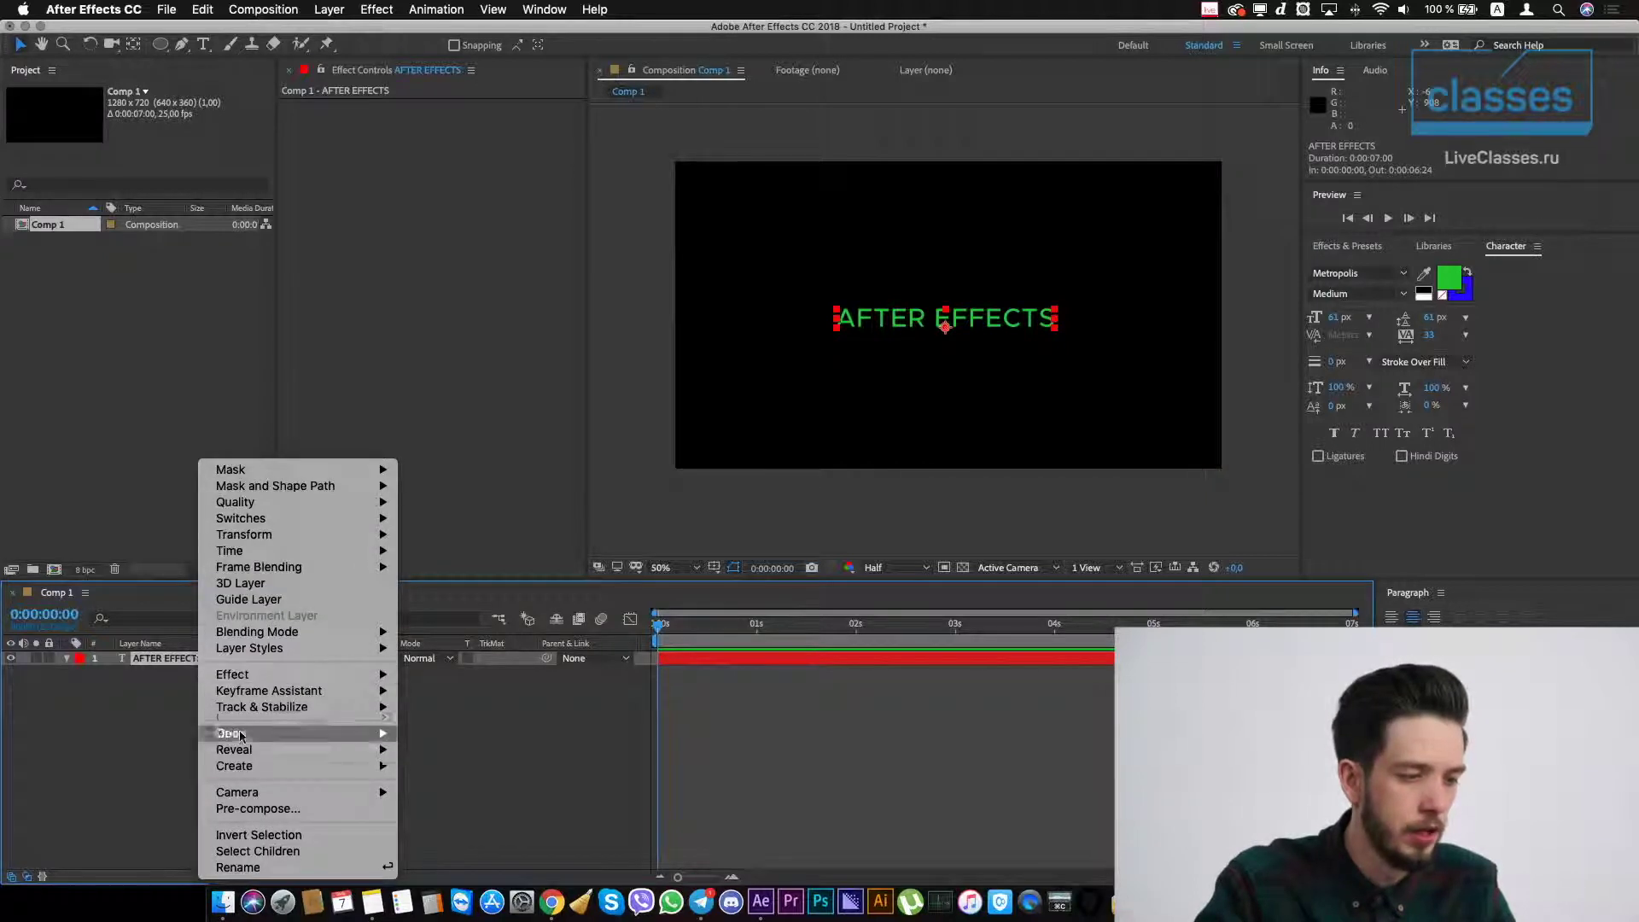
mouse_move(238, 769)
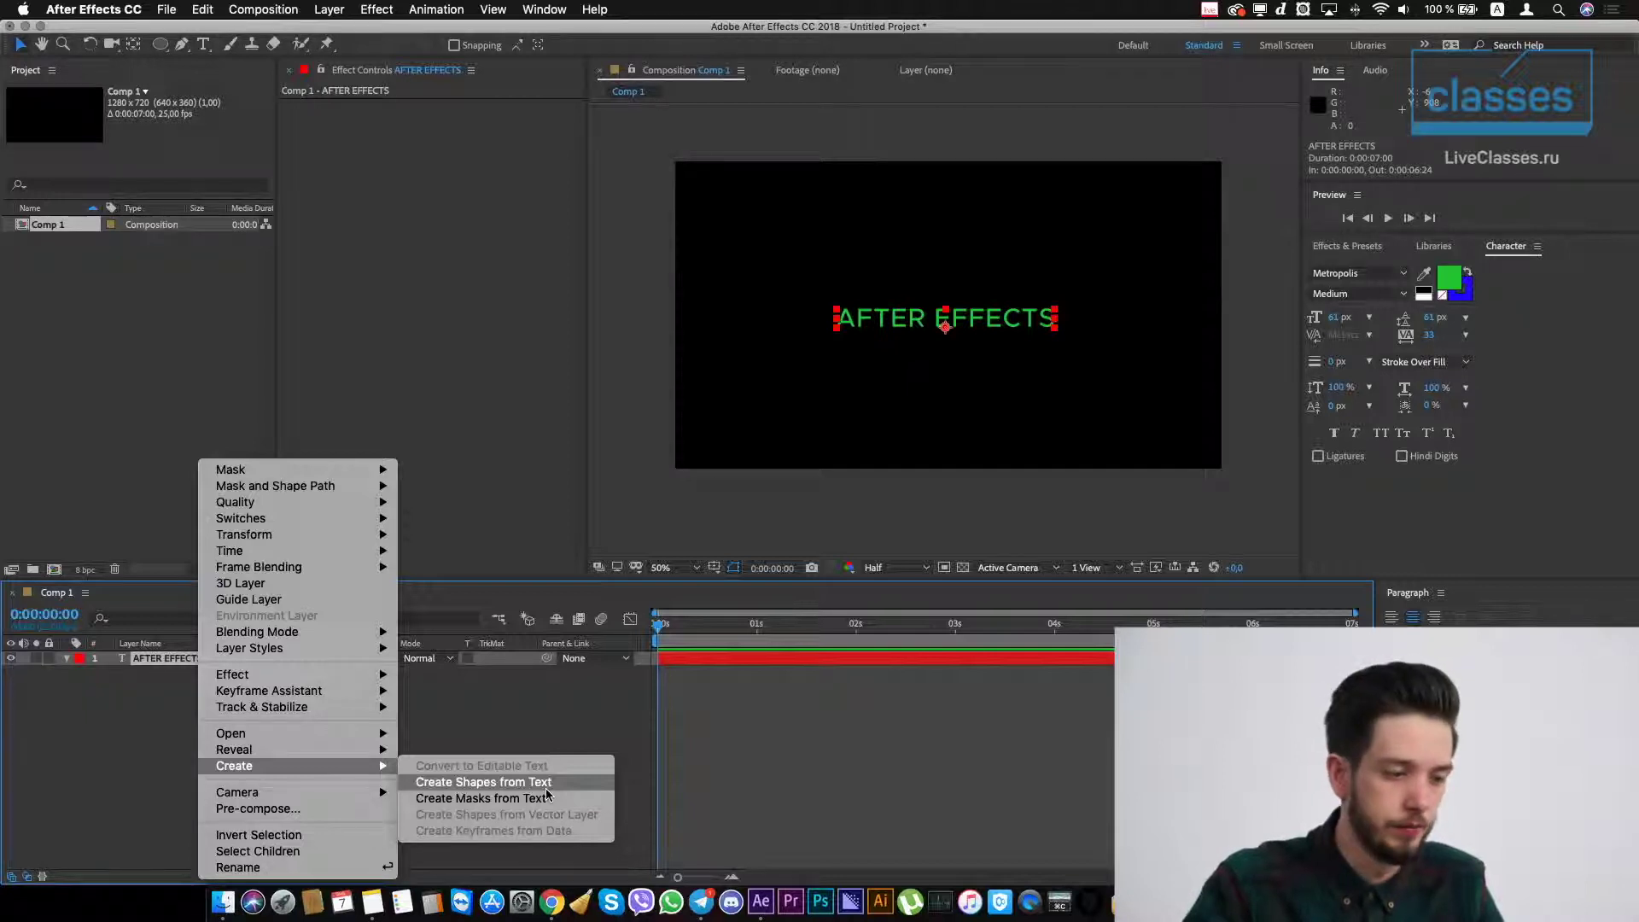
click(560, 784)
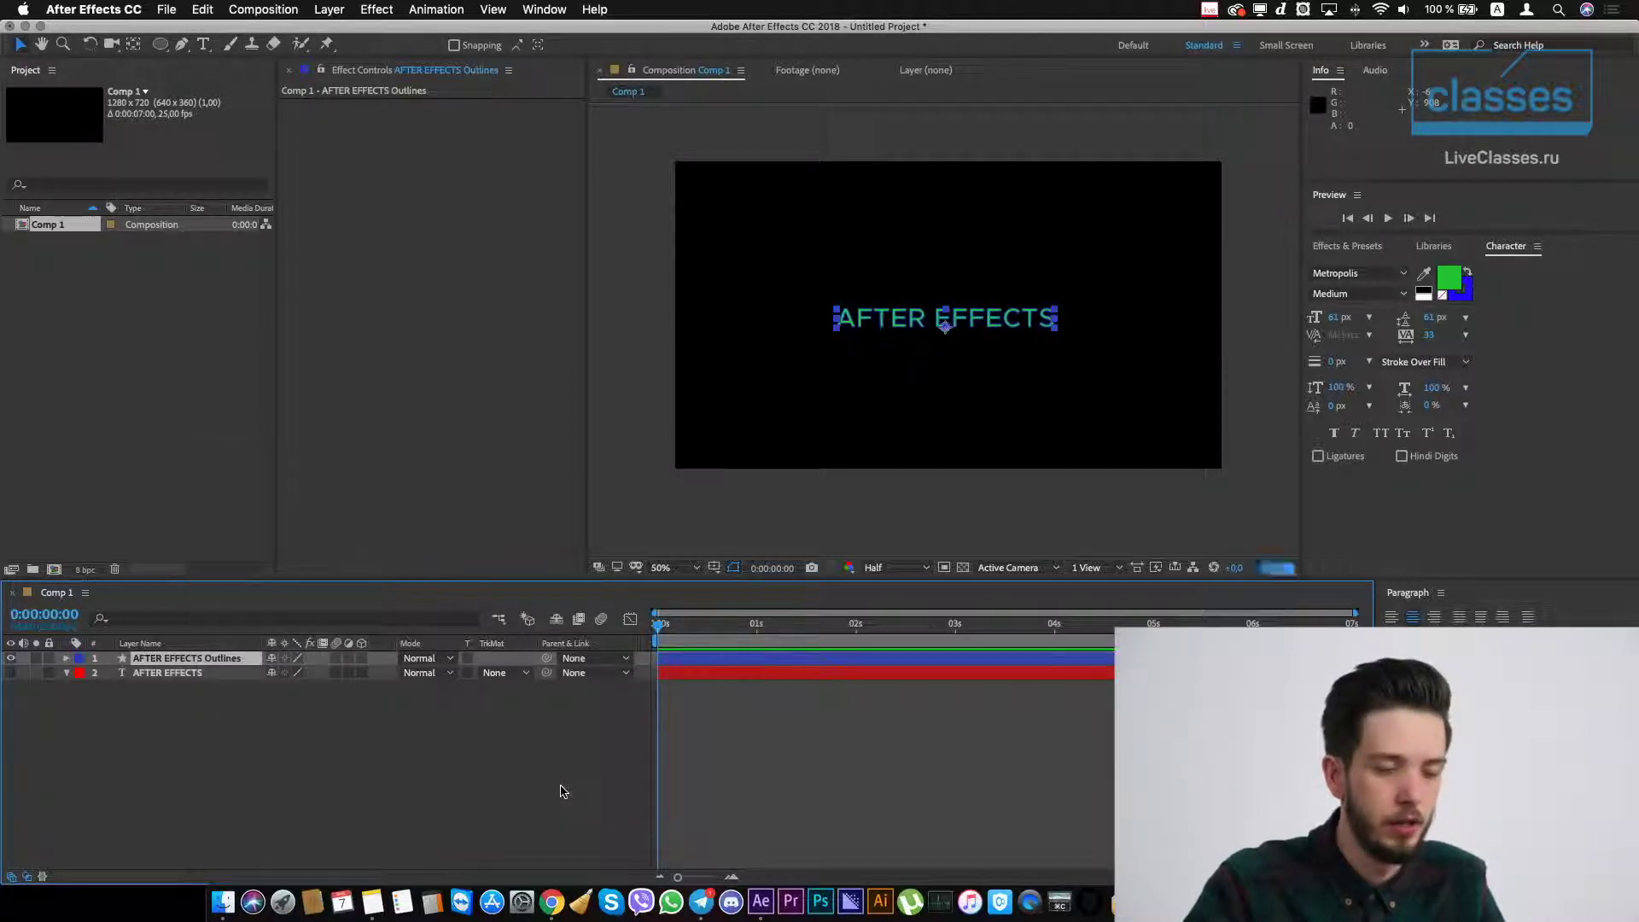
scroll(893, 299, up, 1)
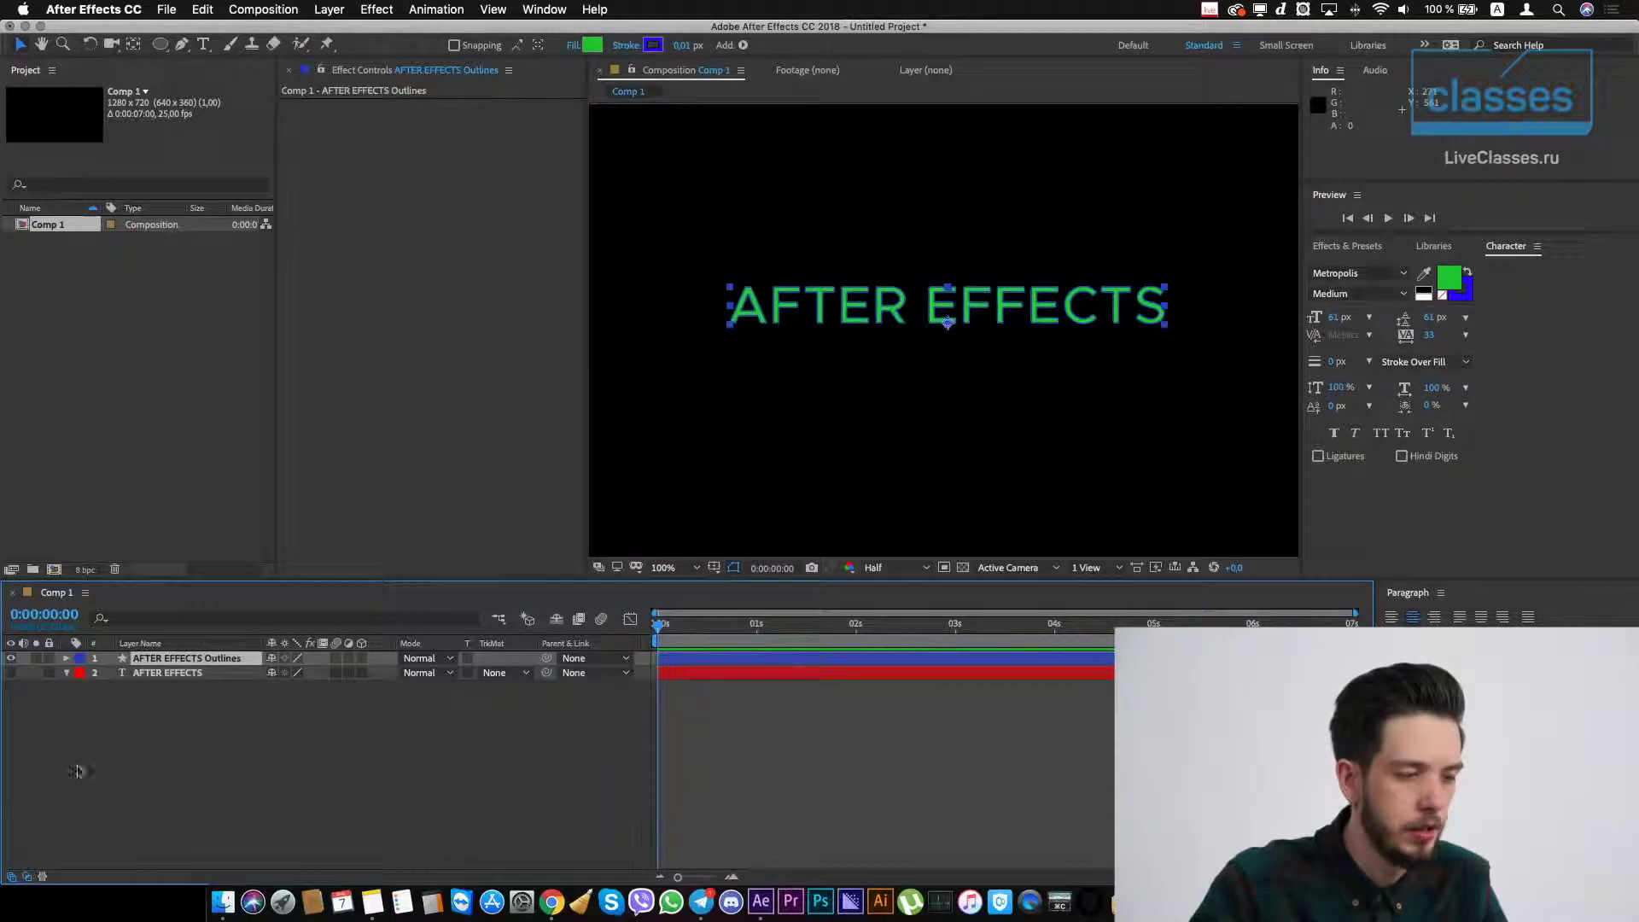
- Compare the outlines layer with the original text layer and expand its contents to show the individual letter groups
click(207, 660)
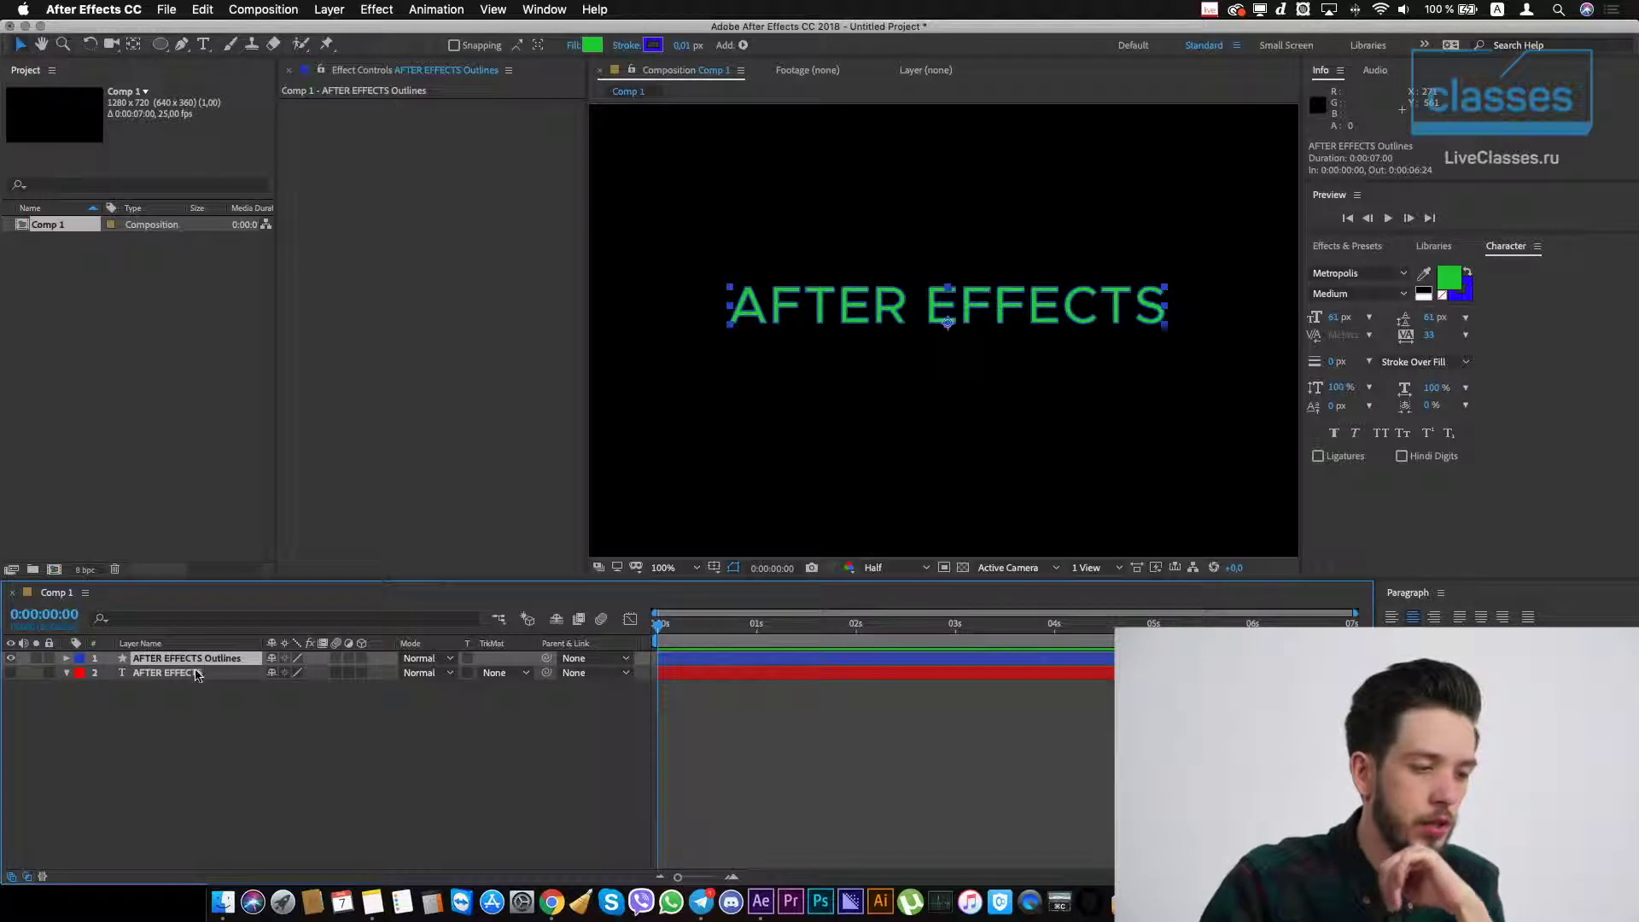
click(196, 673)
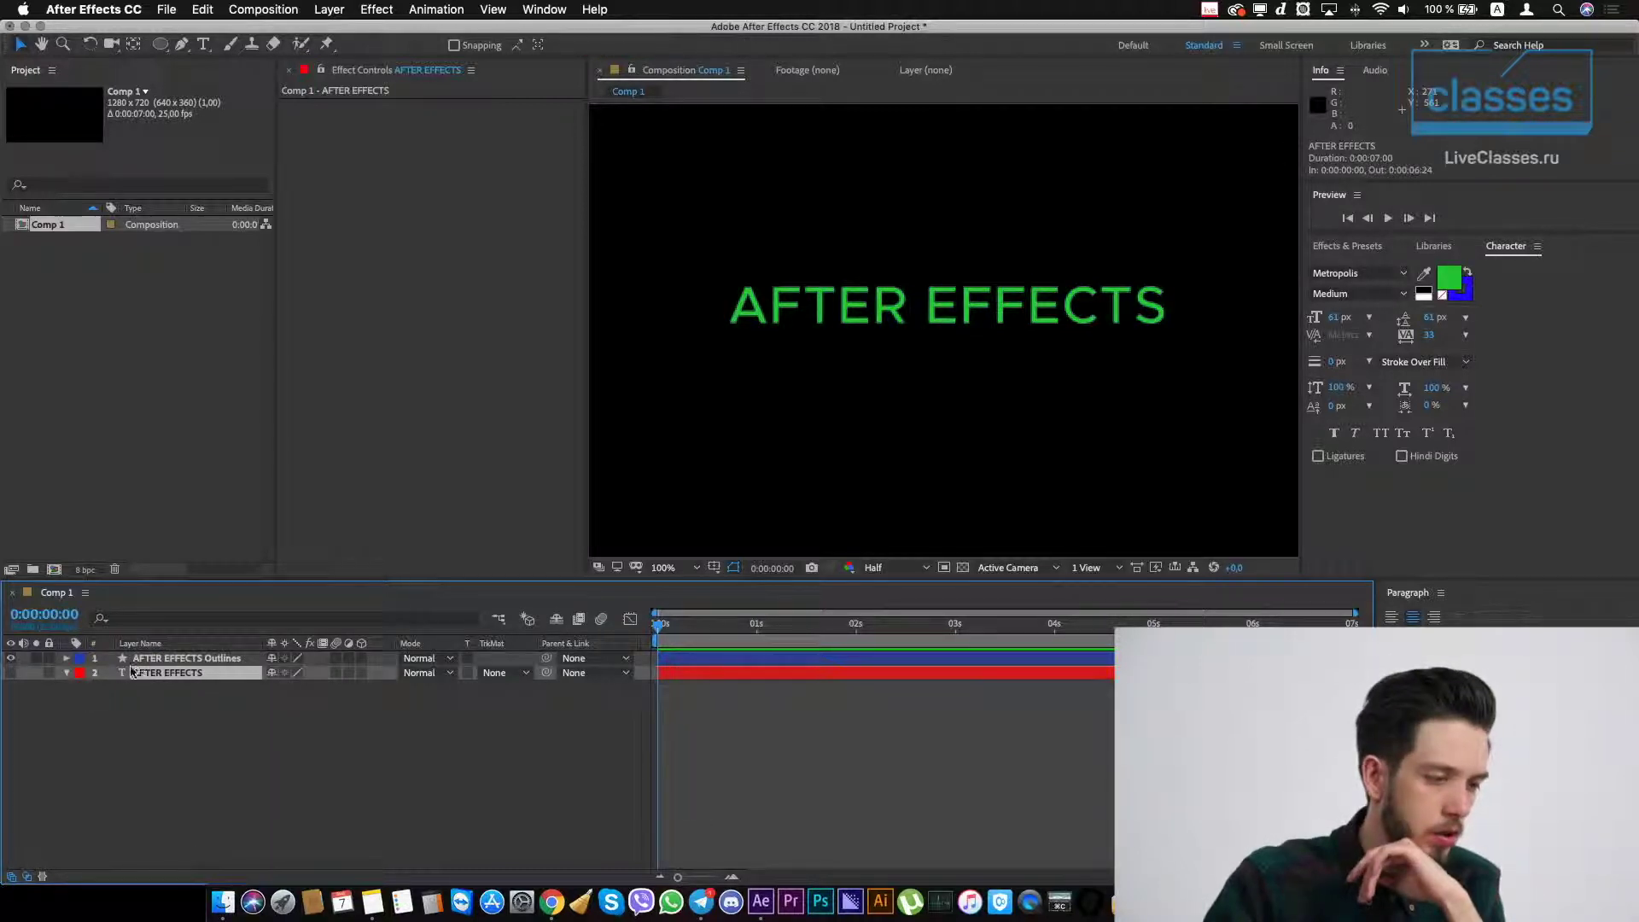
click(107, 660)
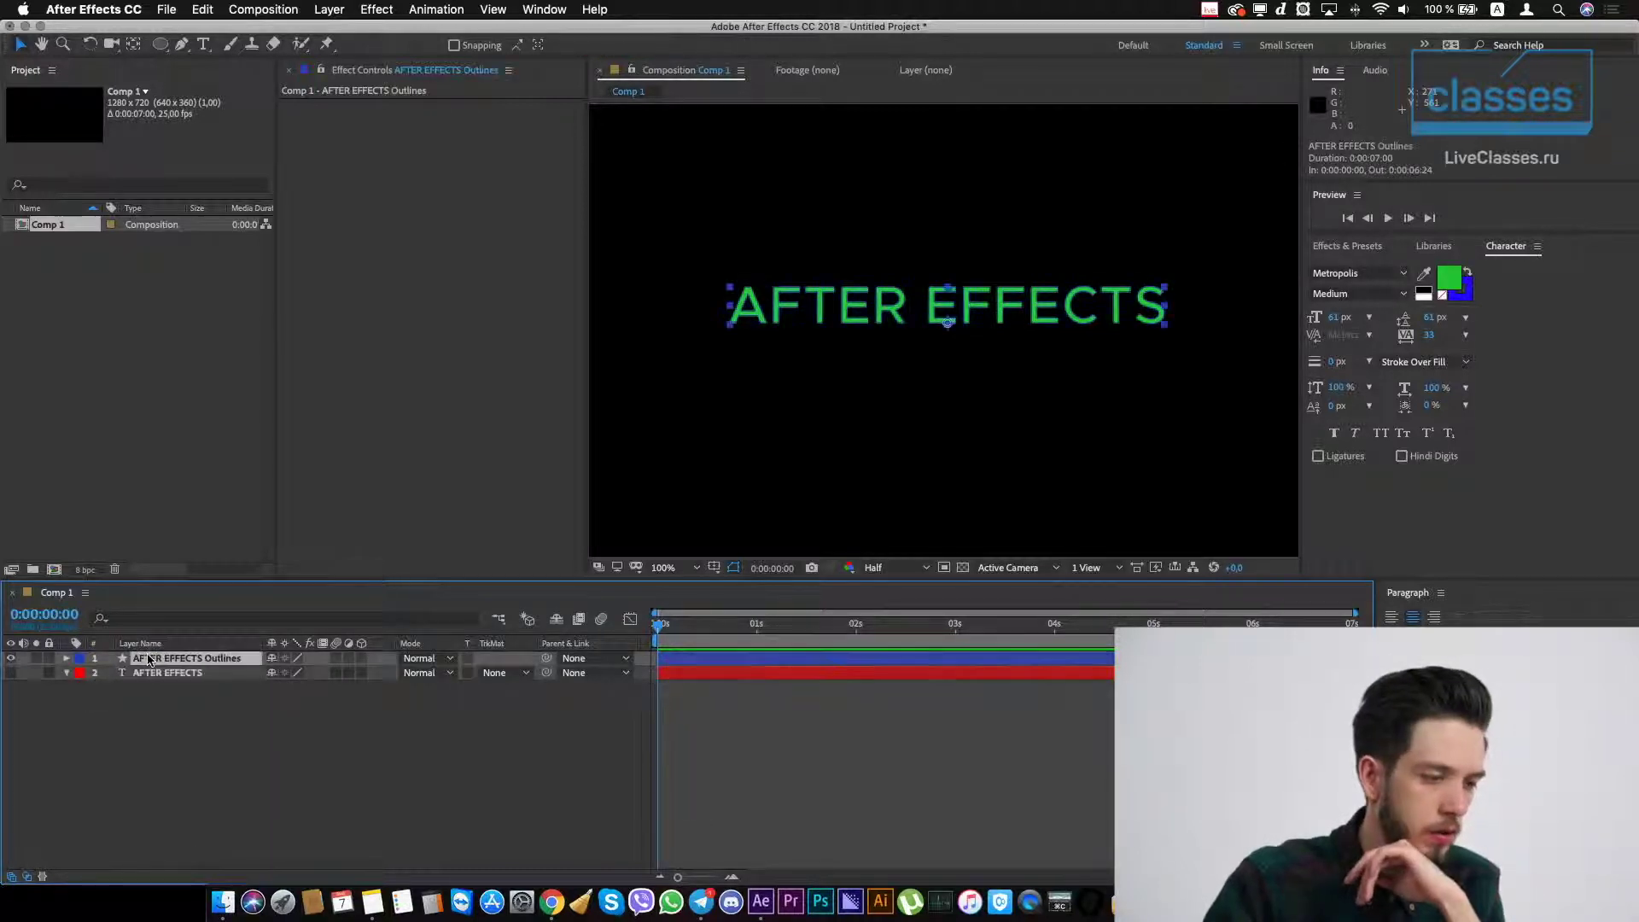
click(67, 659)
click(81, 673)
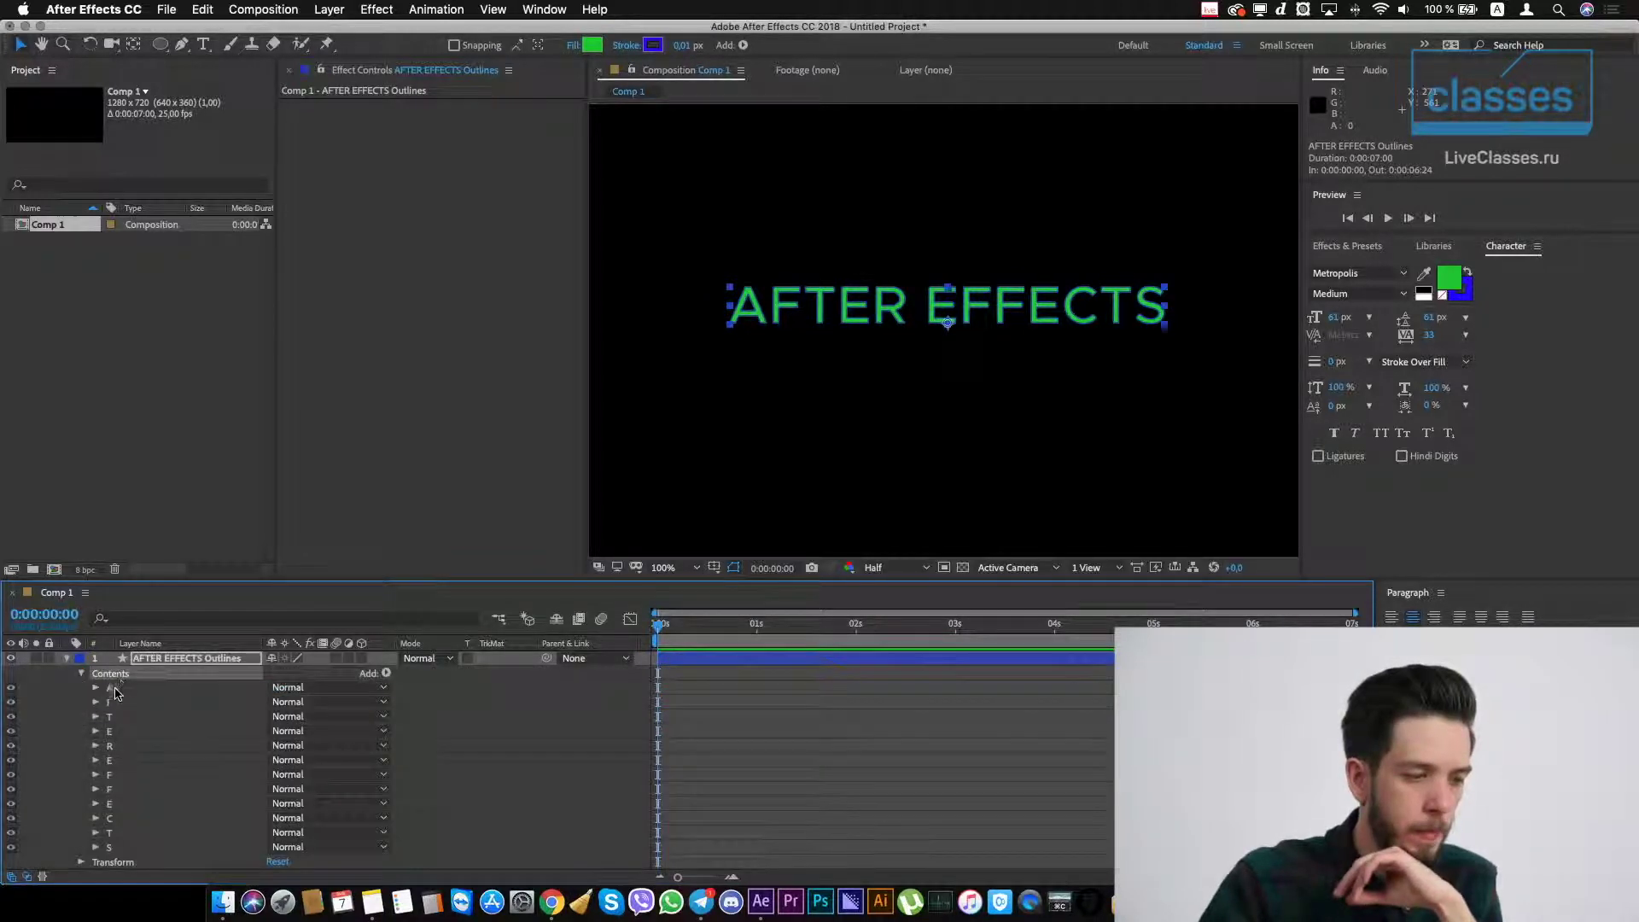
- Hide the letter groups of the outlines layer one after another and make them visible again
click(115, 688)
drag(11, 848, 18, 761)
click(8, 695)
click(12, 774)
click(12, 789)
click(12, 775)
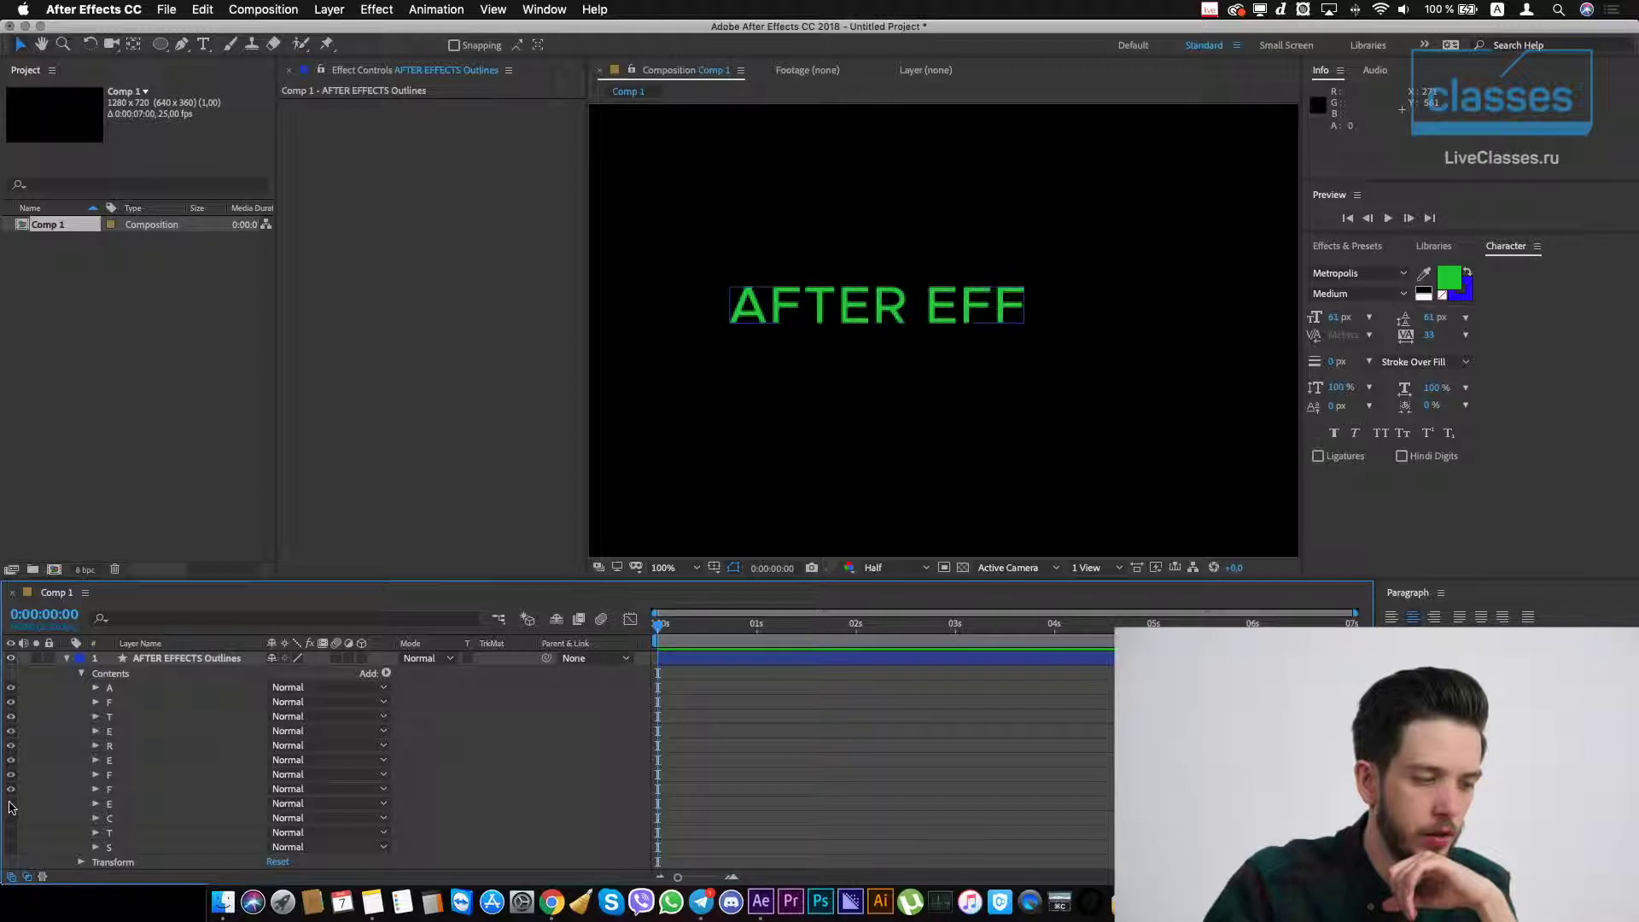
drag(11, 803, 38, 842)
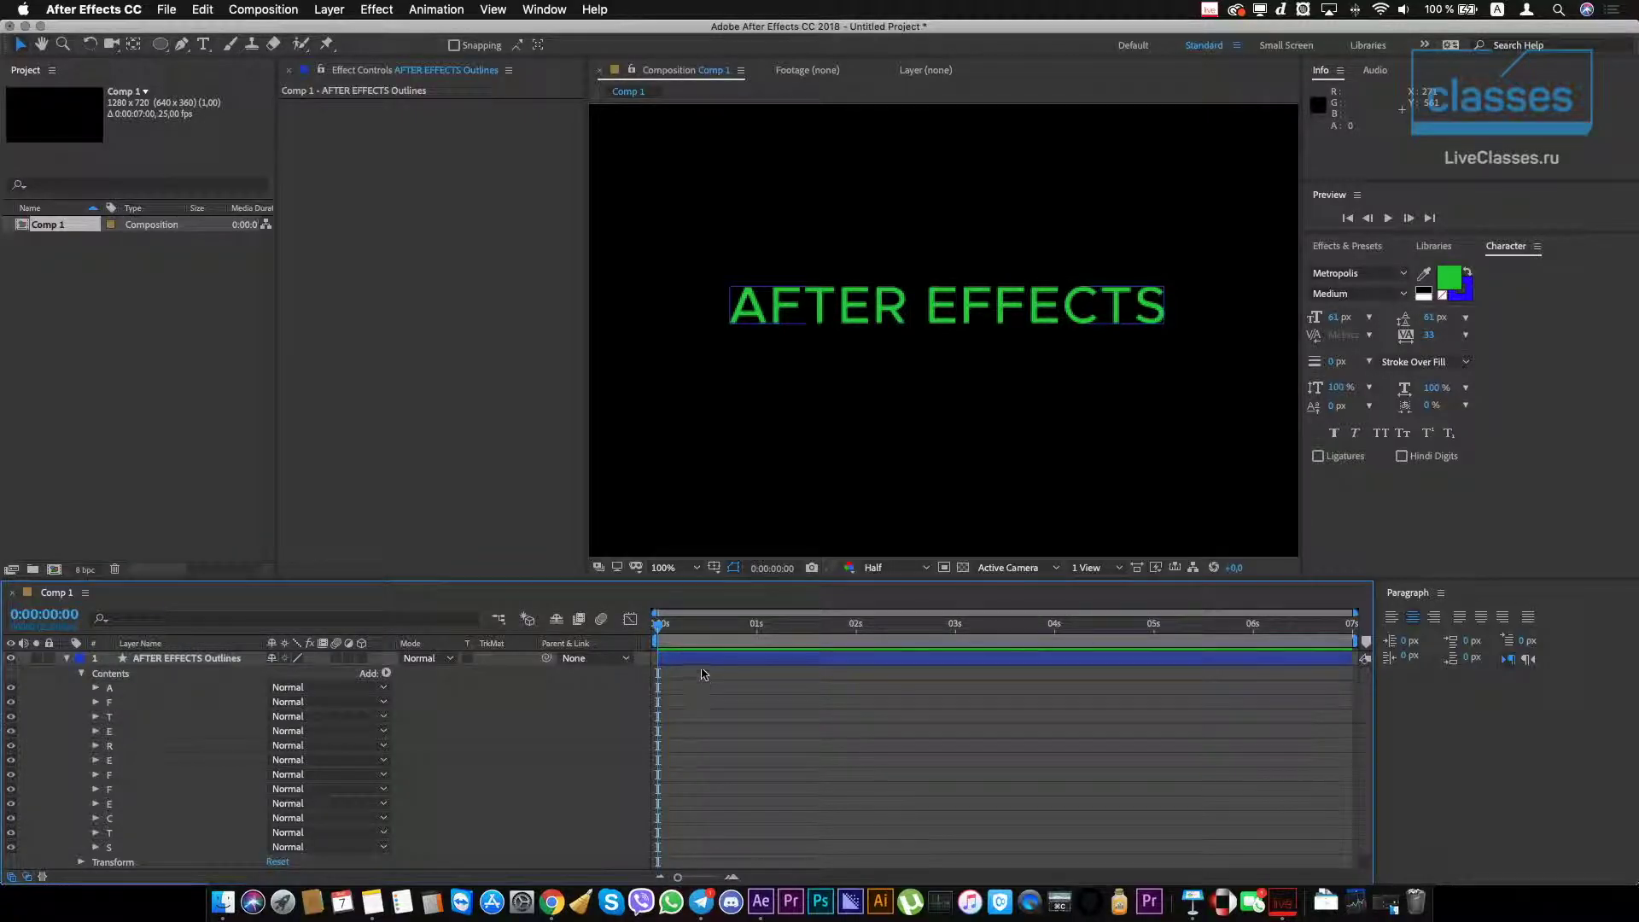
- Remove the outlines shape layer and turn the original AFTER EFFECTS text layer's visibility back on
double_click(695, 662)
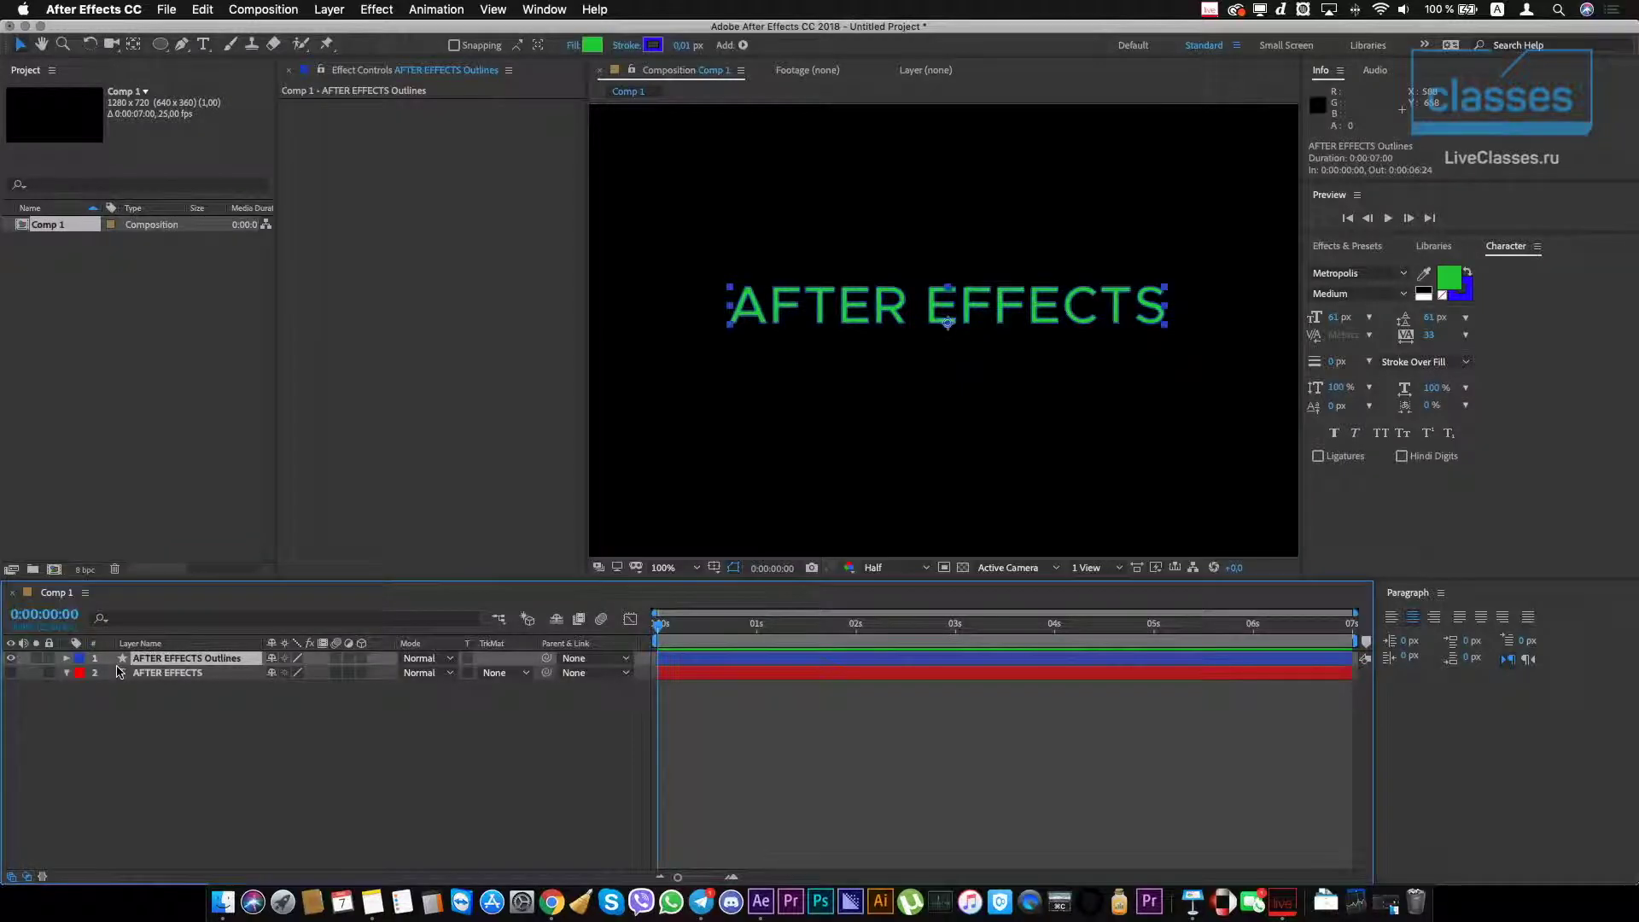
click(119, 672)
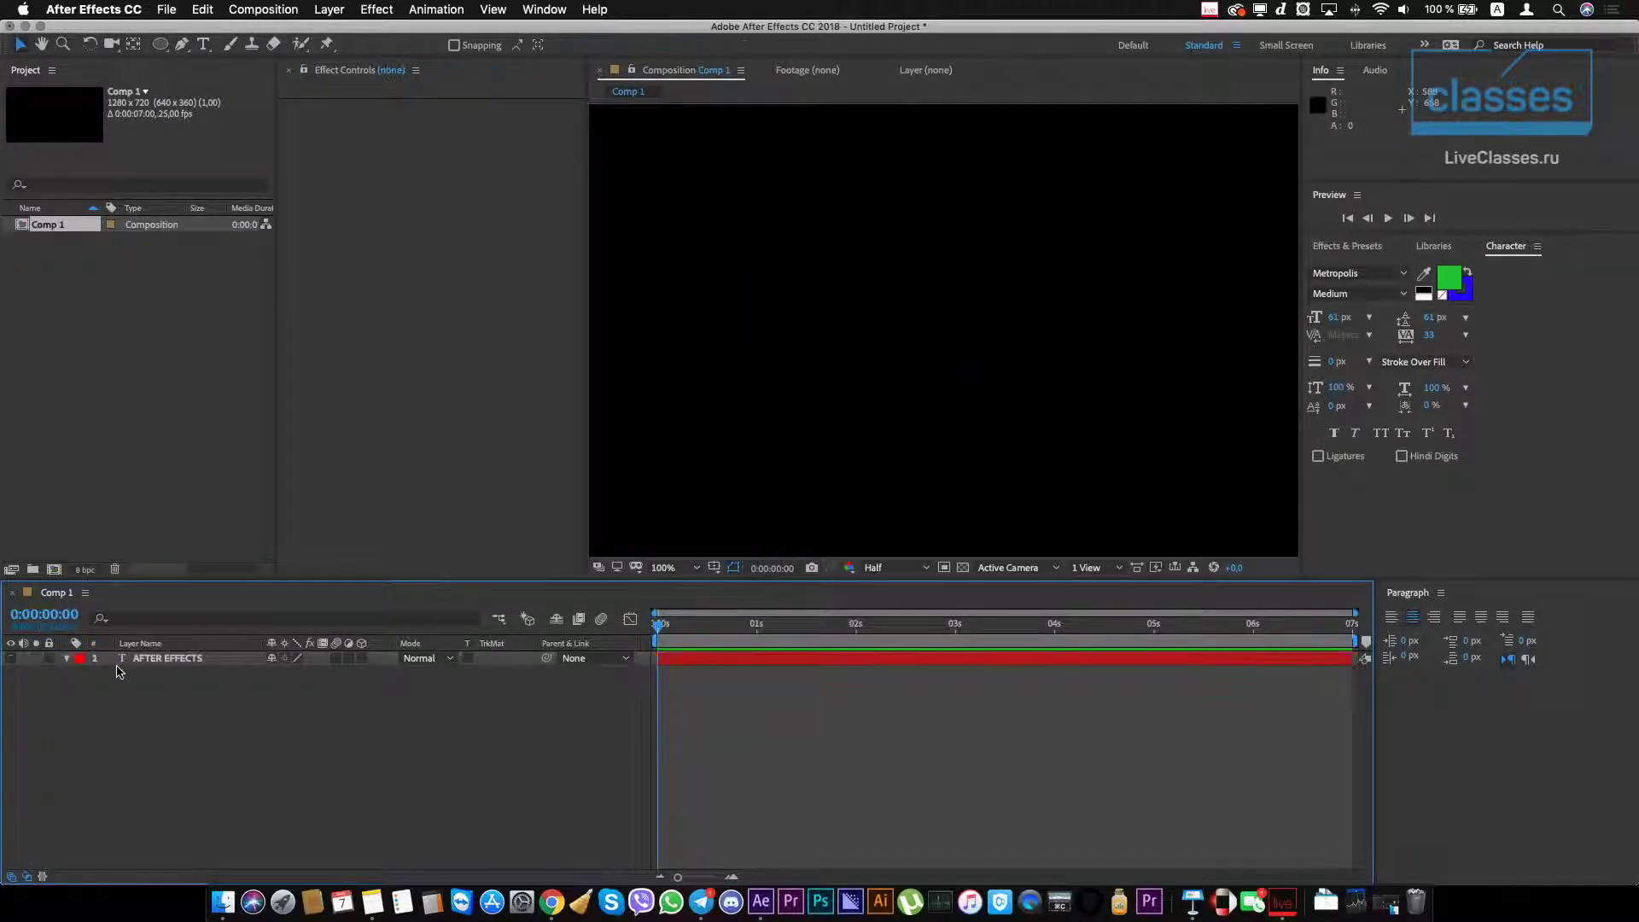
click(11, 659)
click(89, 662)
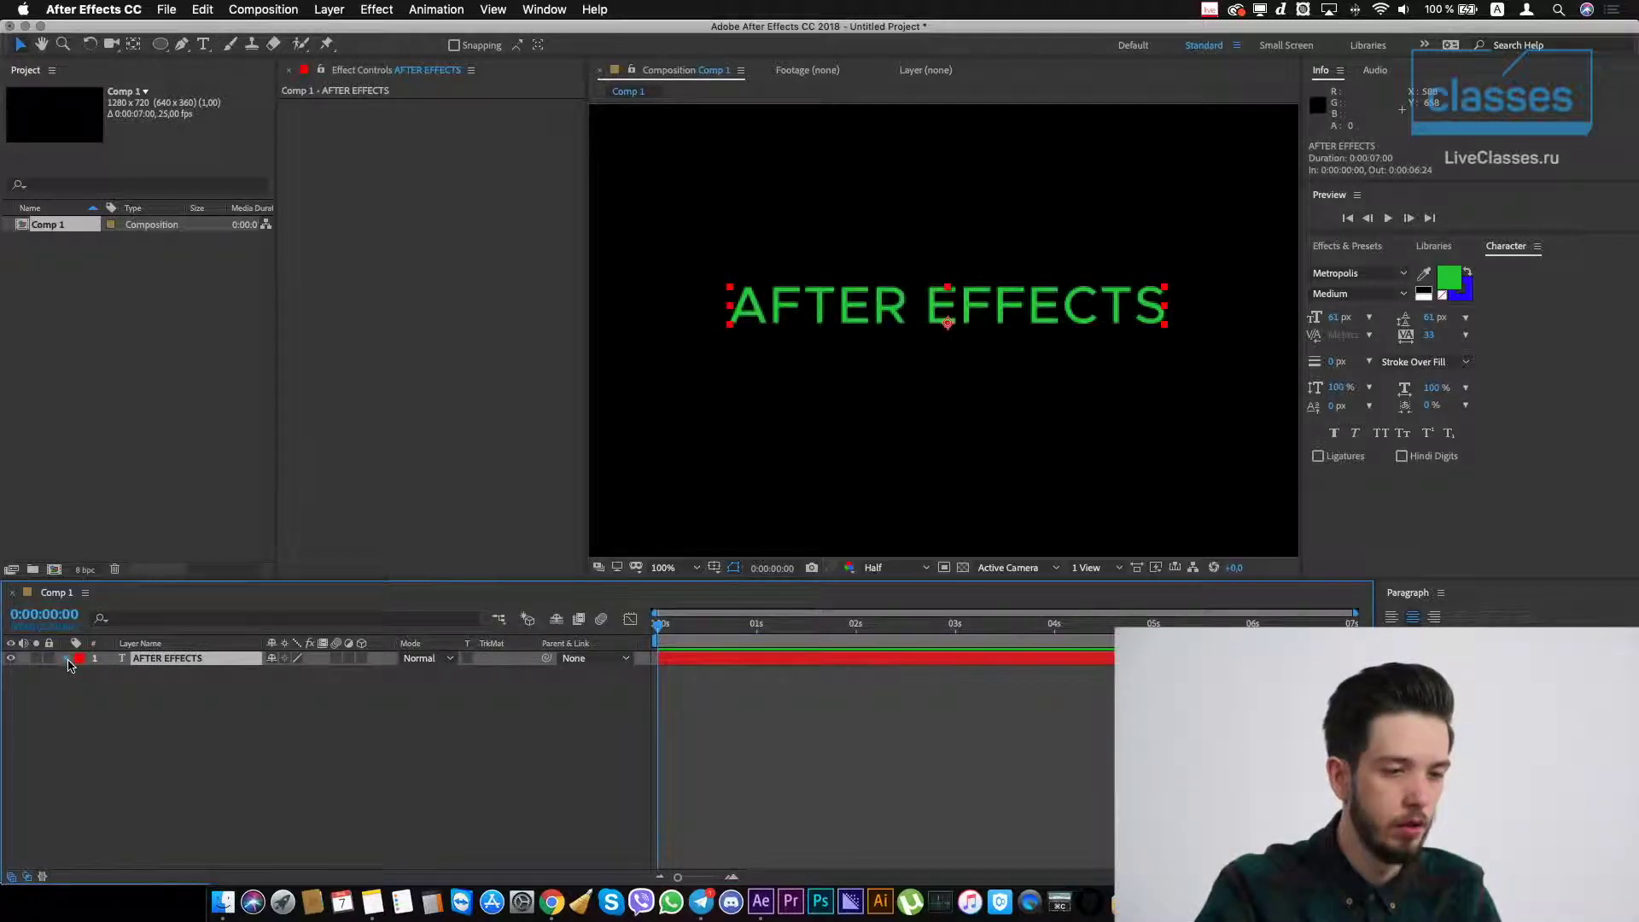
- Create masks from the AFTER EFFECTS text layer
click(68, 659)
right_click(202, 663)
mouse_move(270, 765)
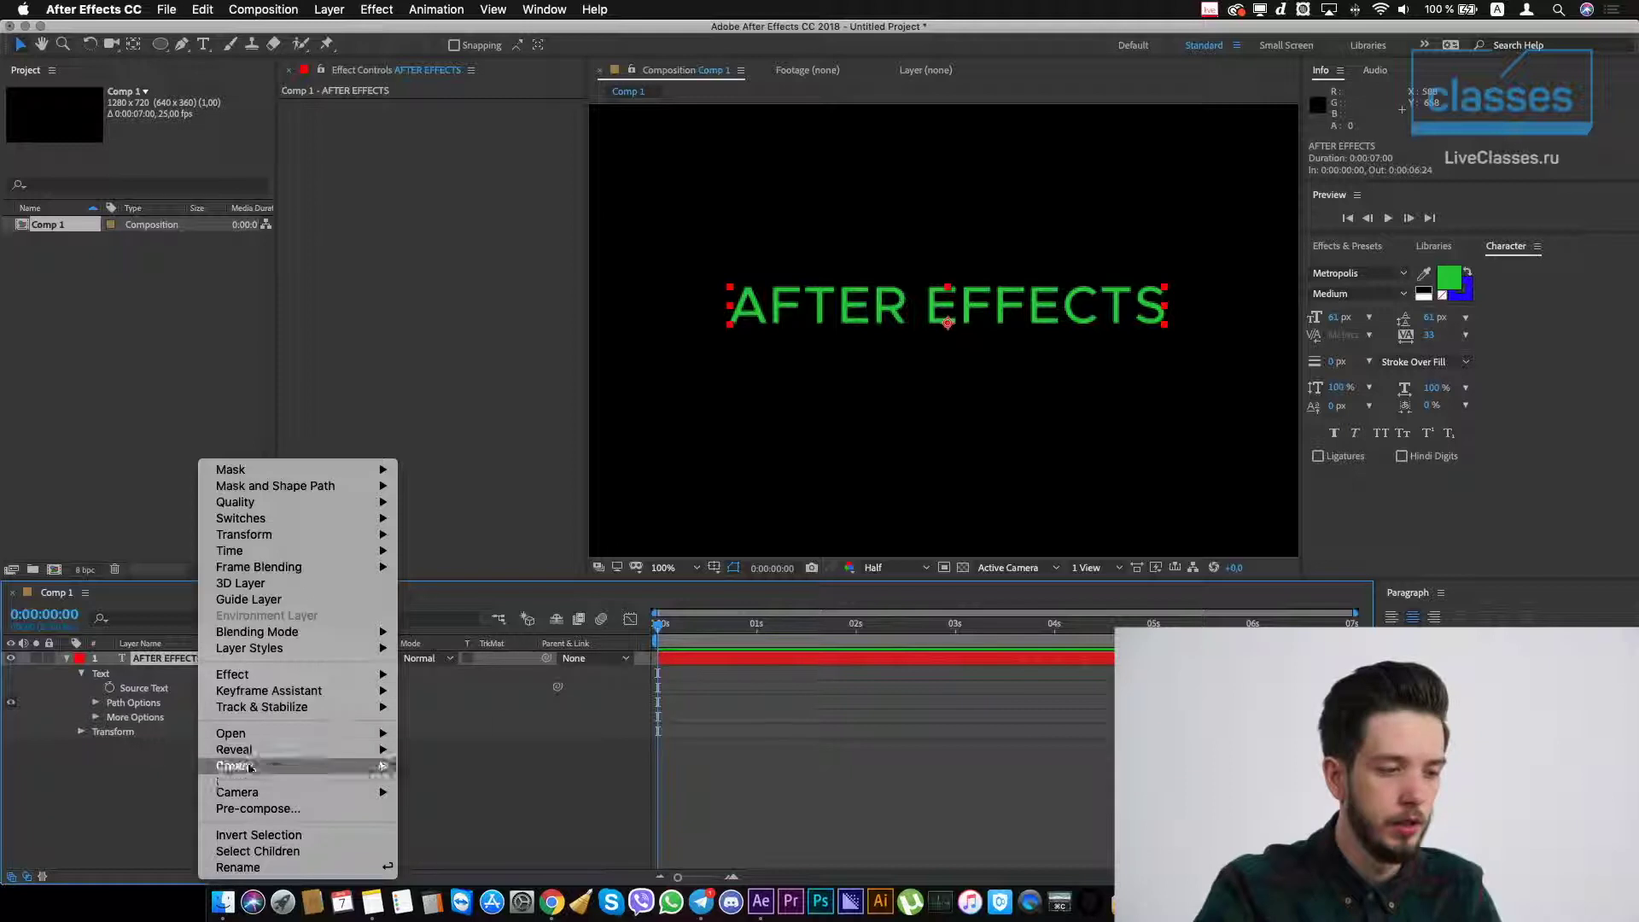
click(489, 782)
click(494, 806)
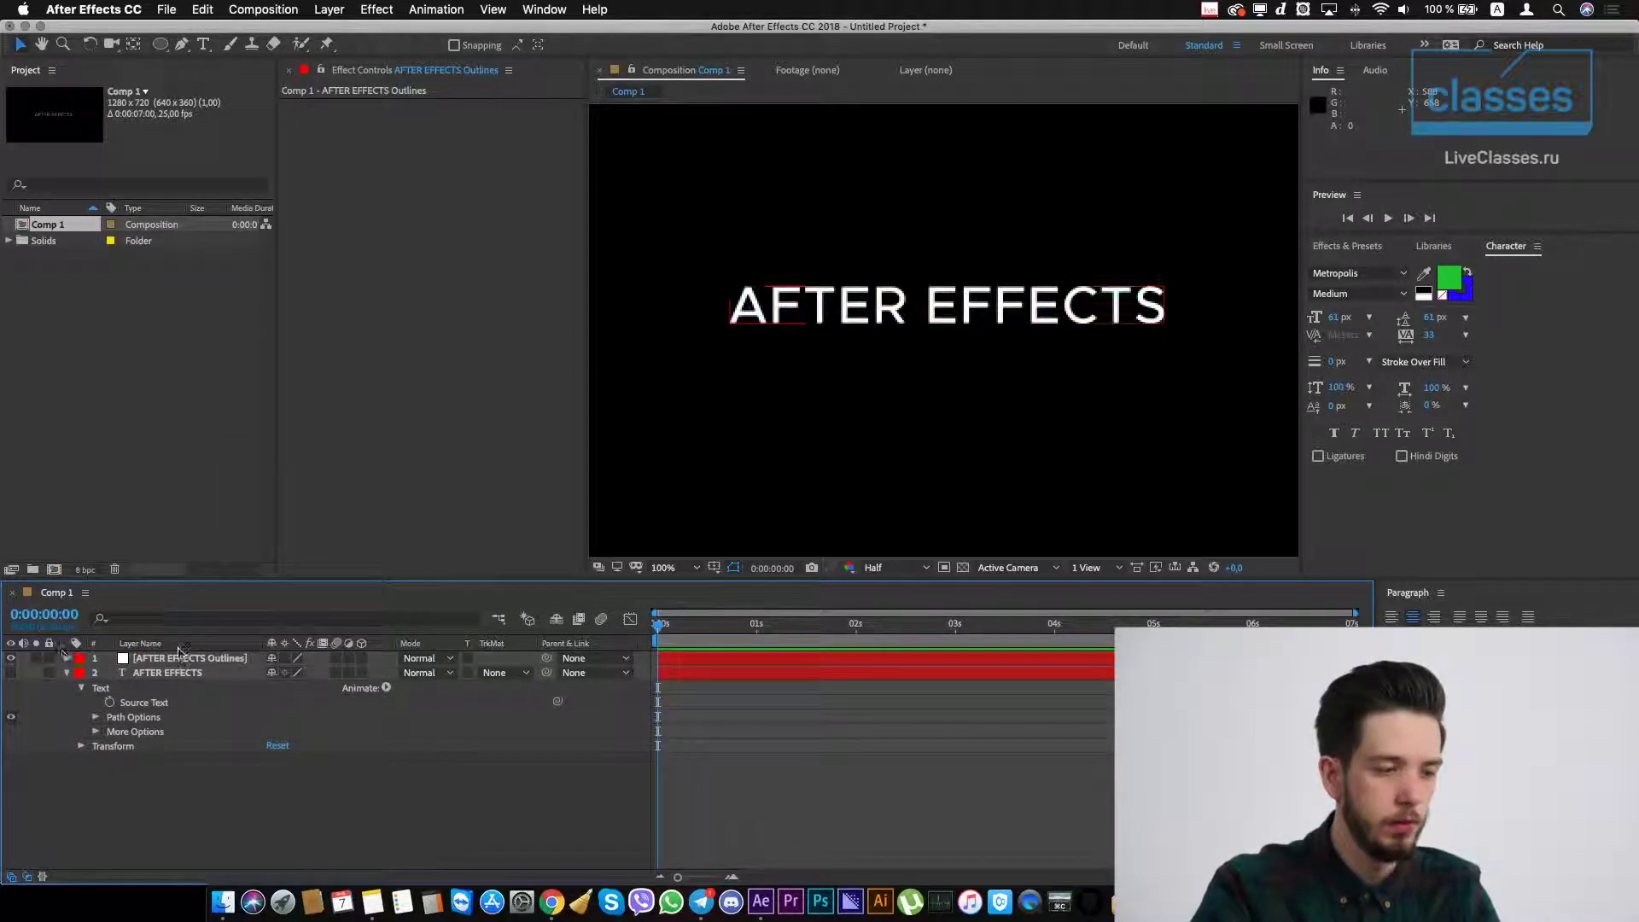
- Examine the letter paths of the new outlines solid up close and expand its list of masks
click(182, 659)
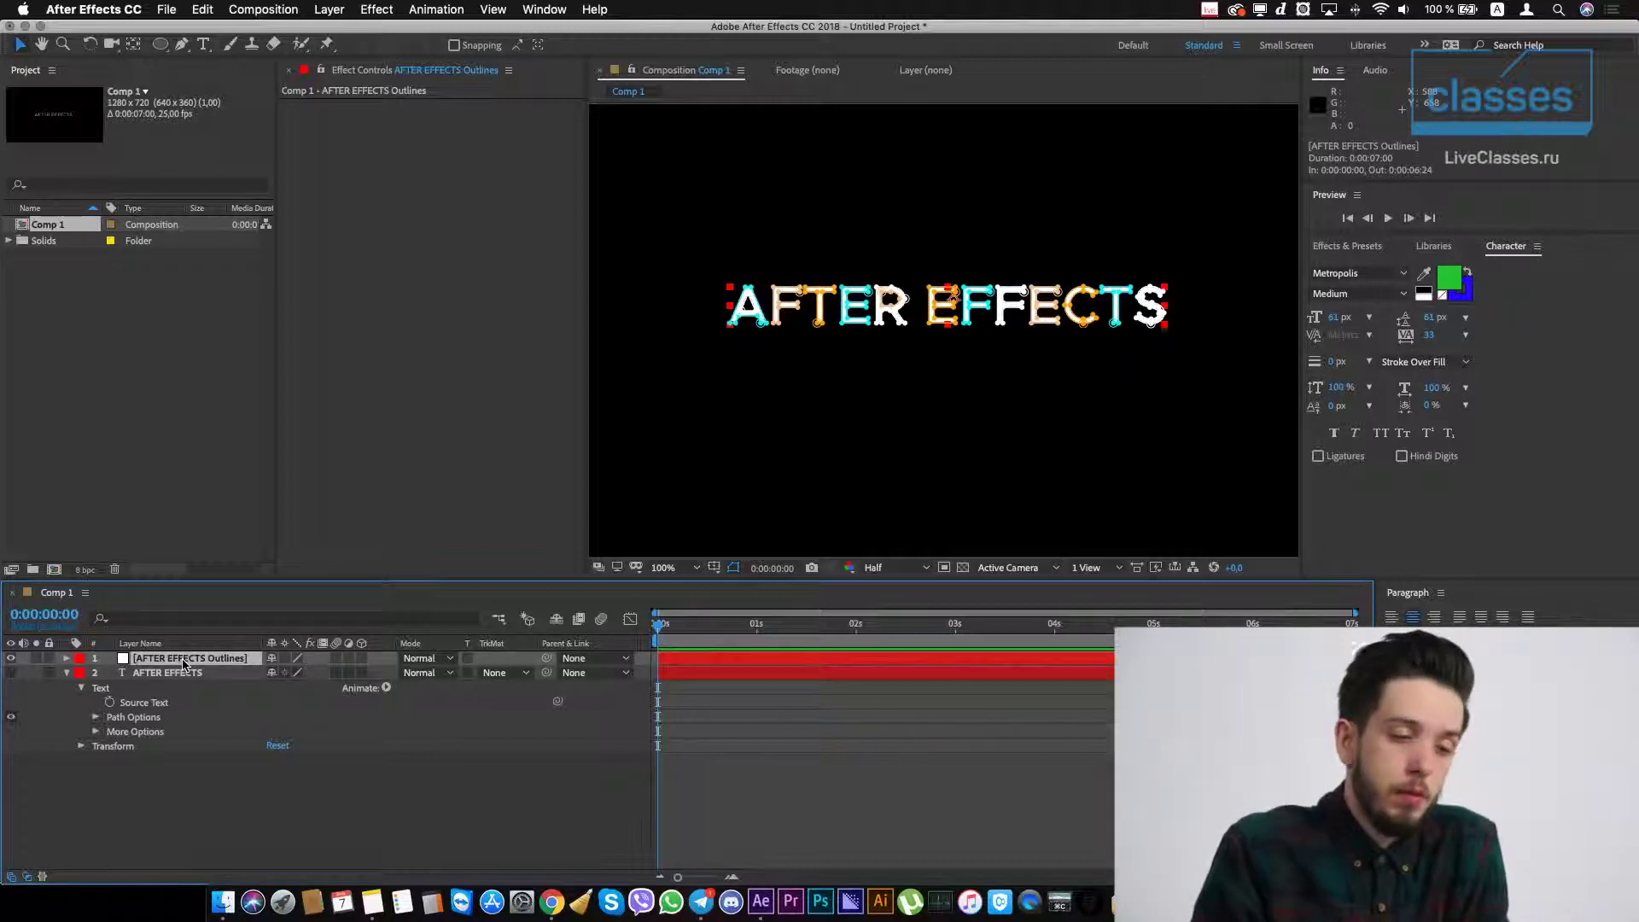
key(period)
key(period)
key(period)
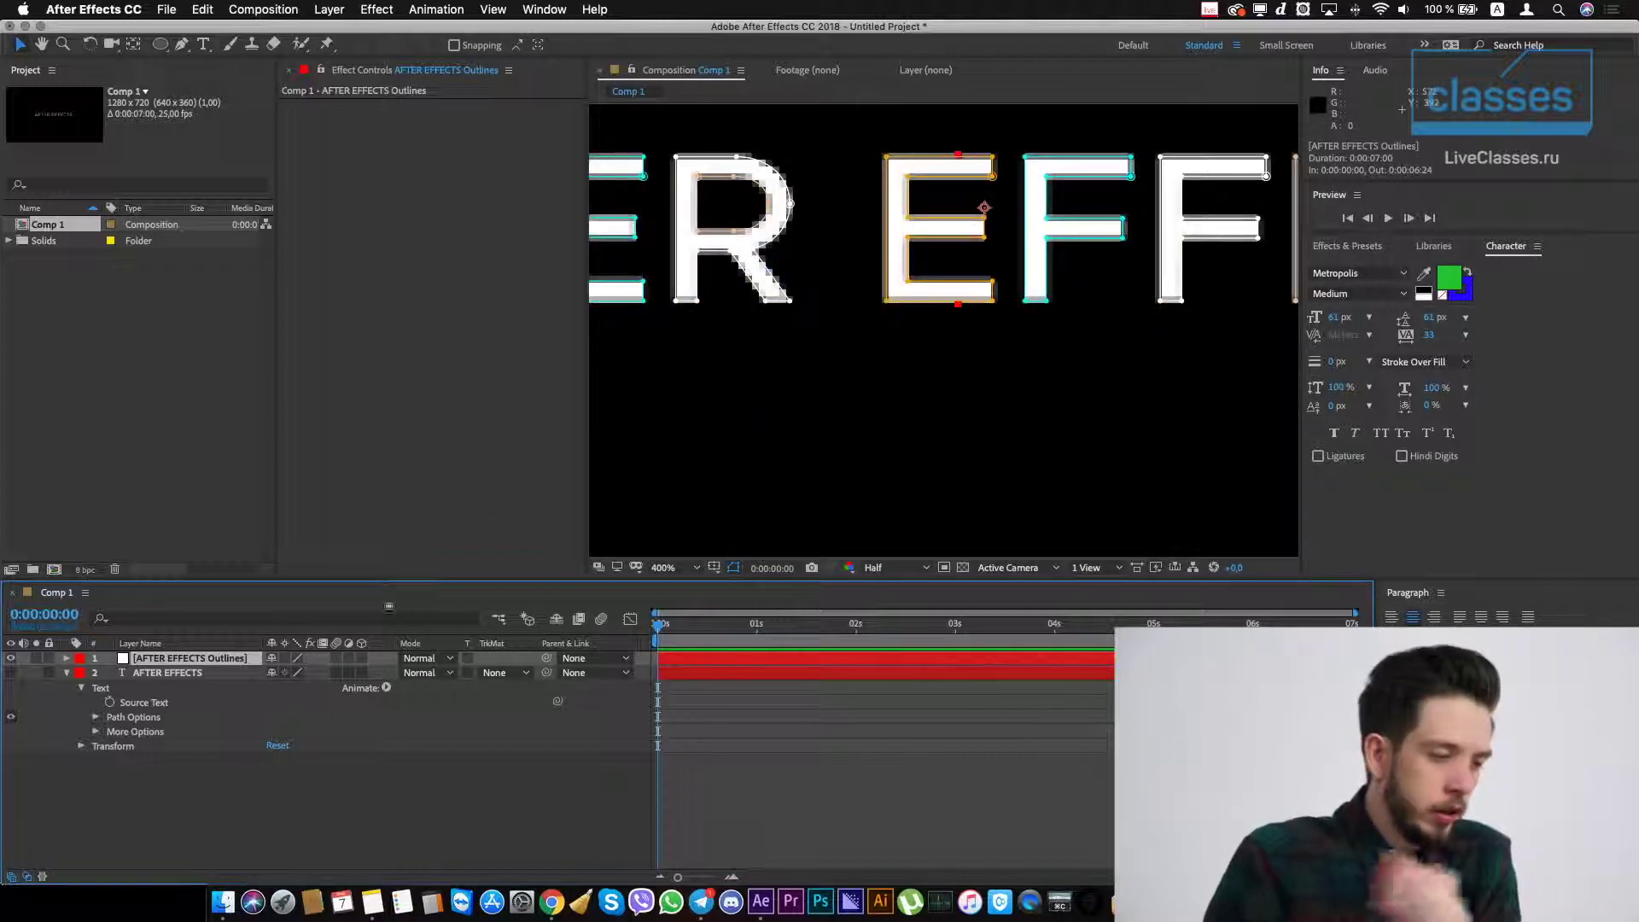
click(68, 659)
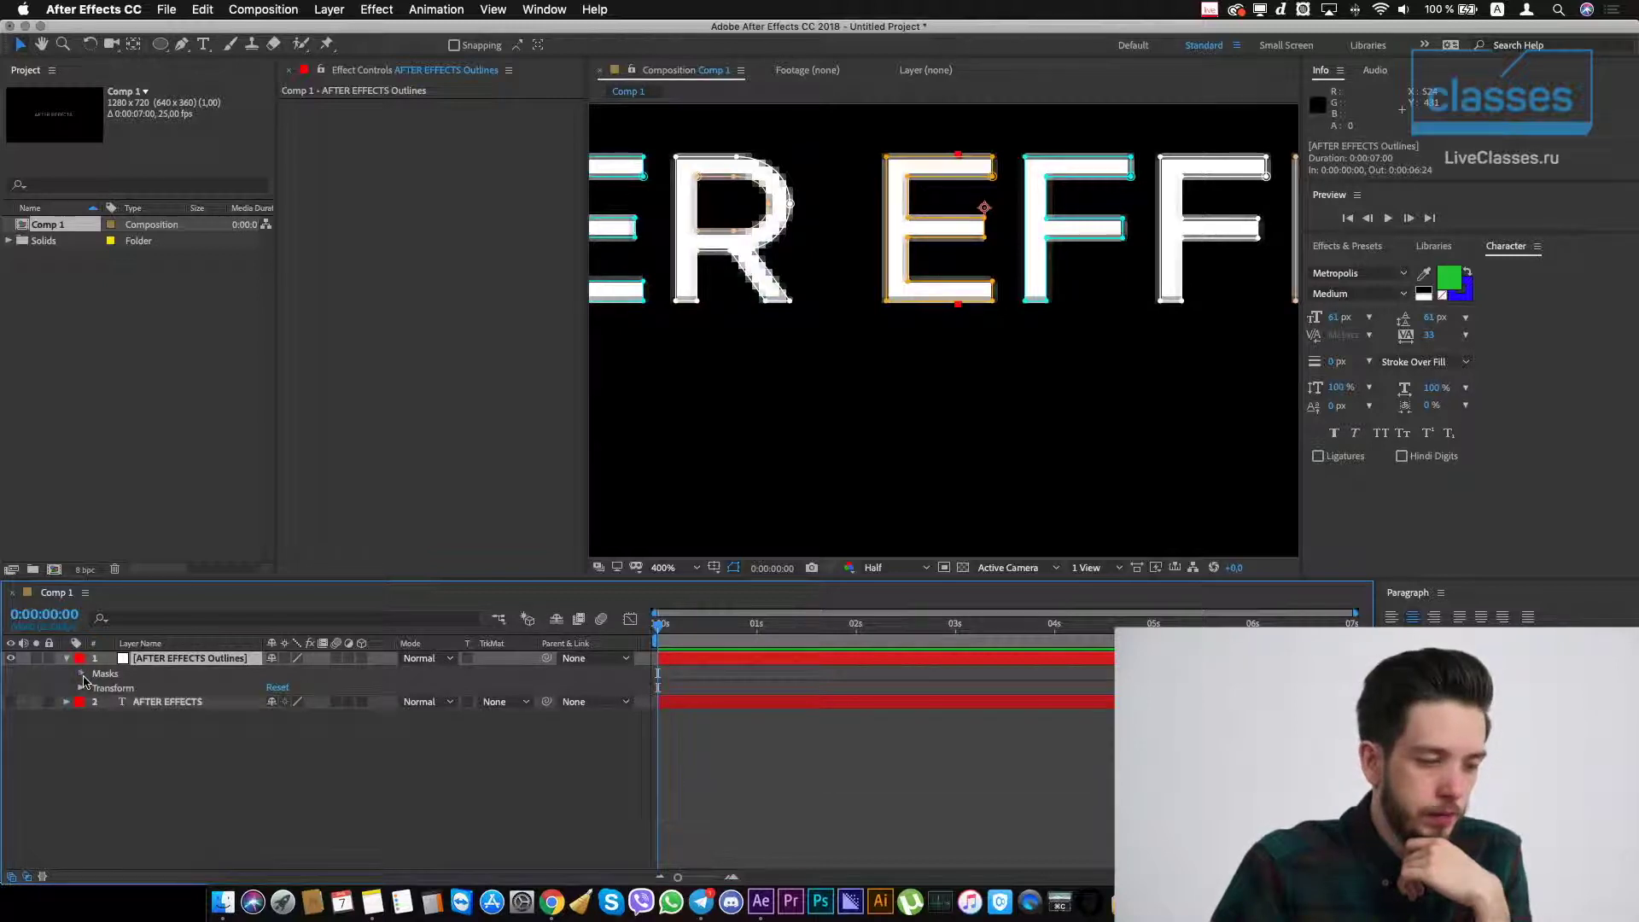
click(82, 673)
- Select all letter masks of the outlines layer, from the first A to the final S
click(137, 676)
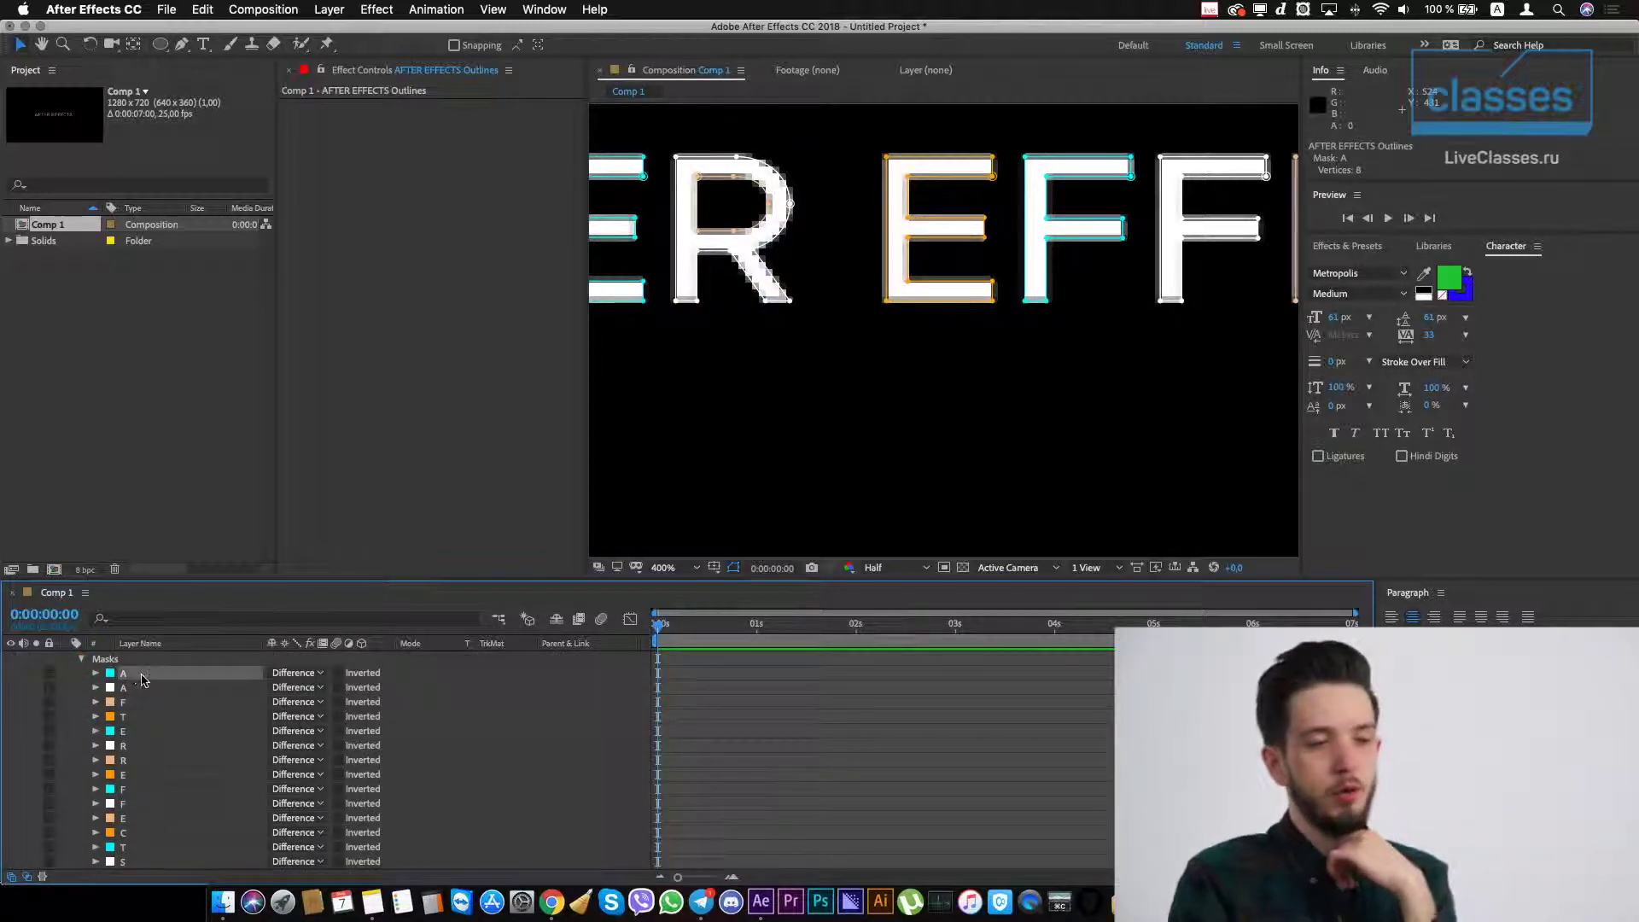
scroll(946, 324, down, 2)
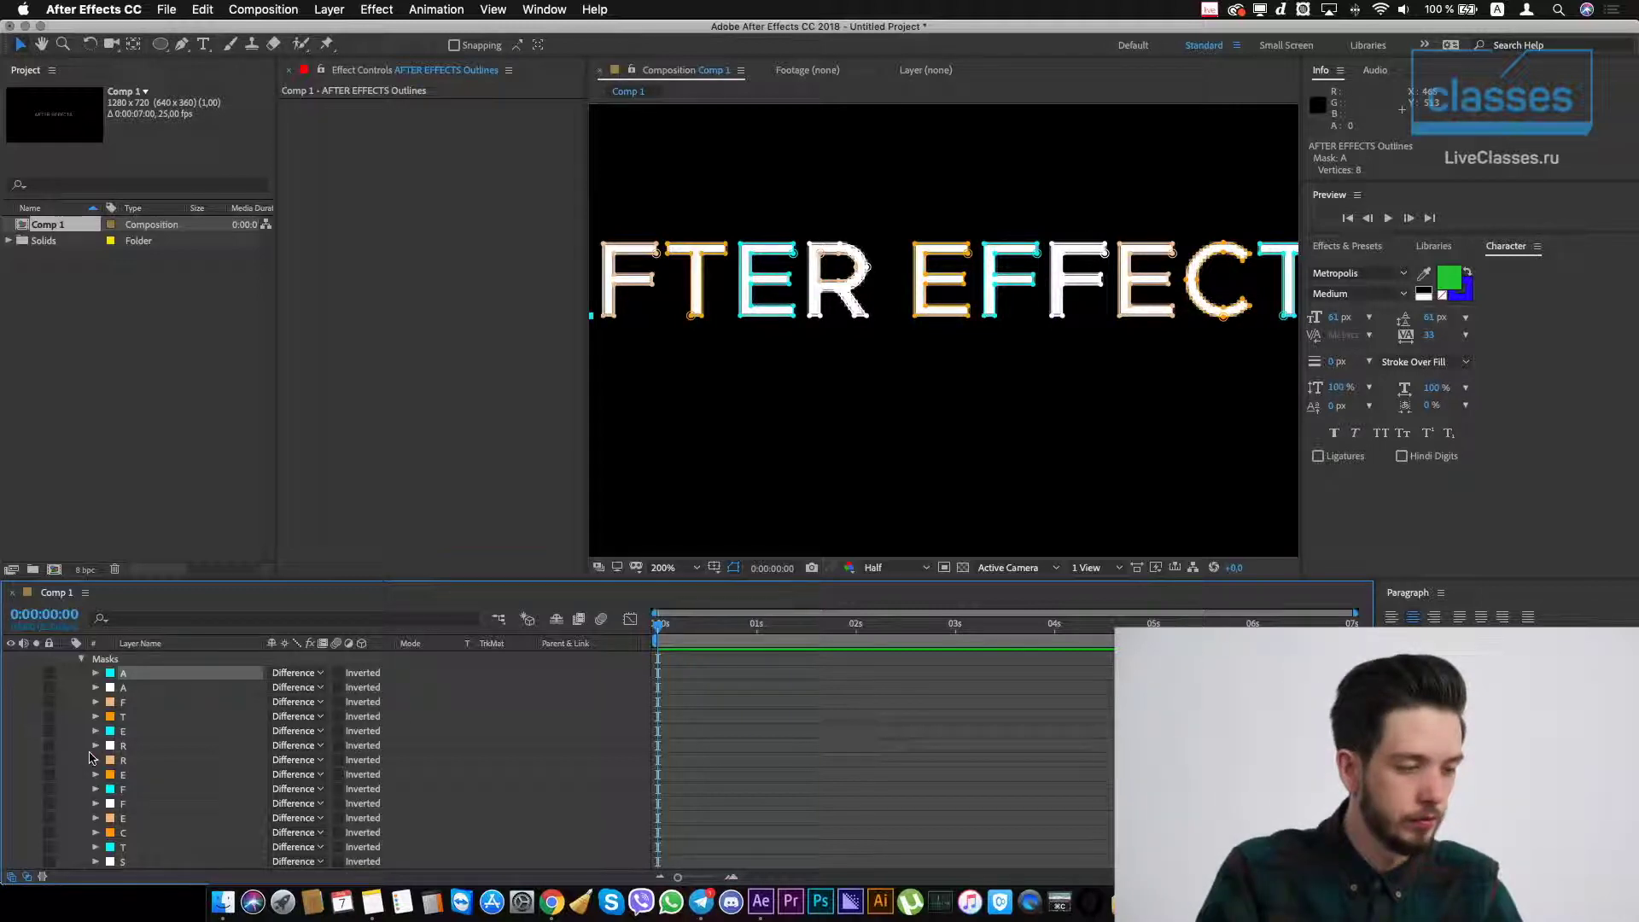
scroll(137, 819, down, 2)
shift+click(124, 835)
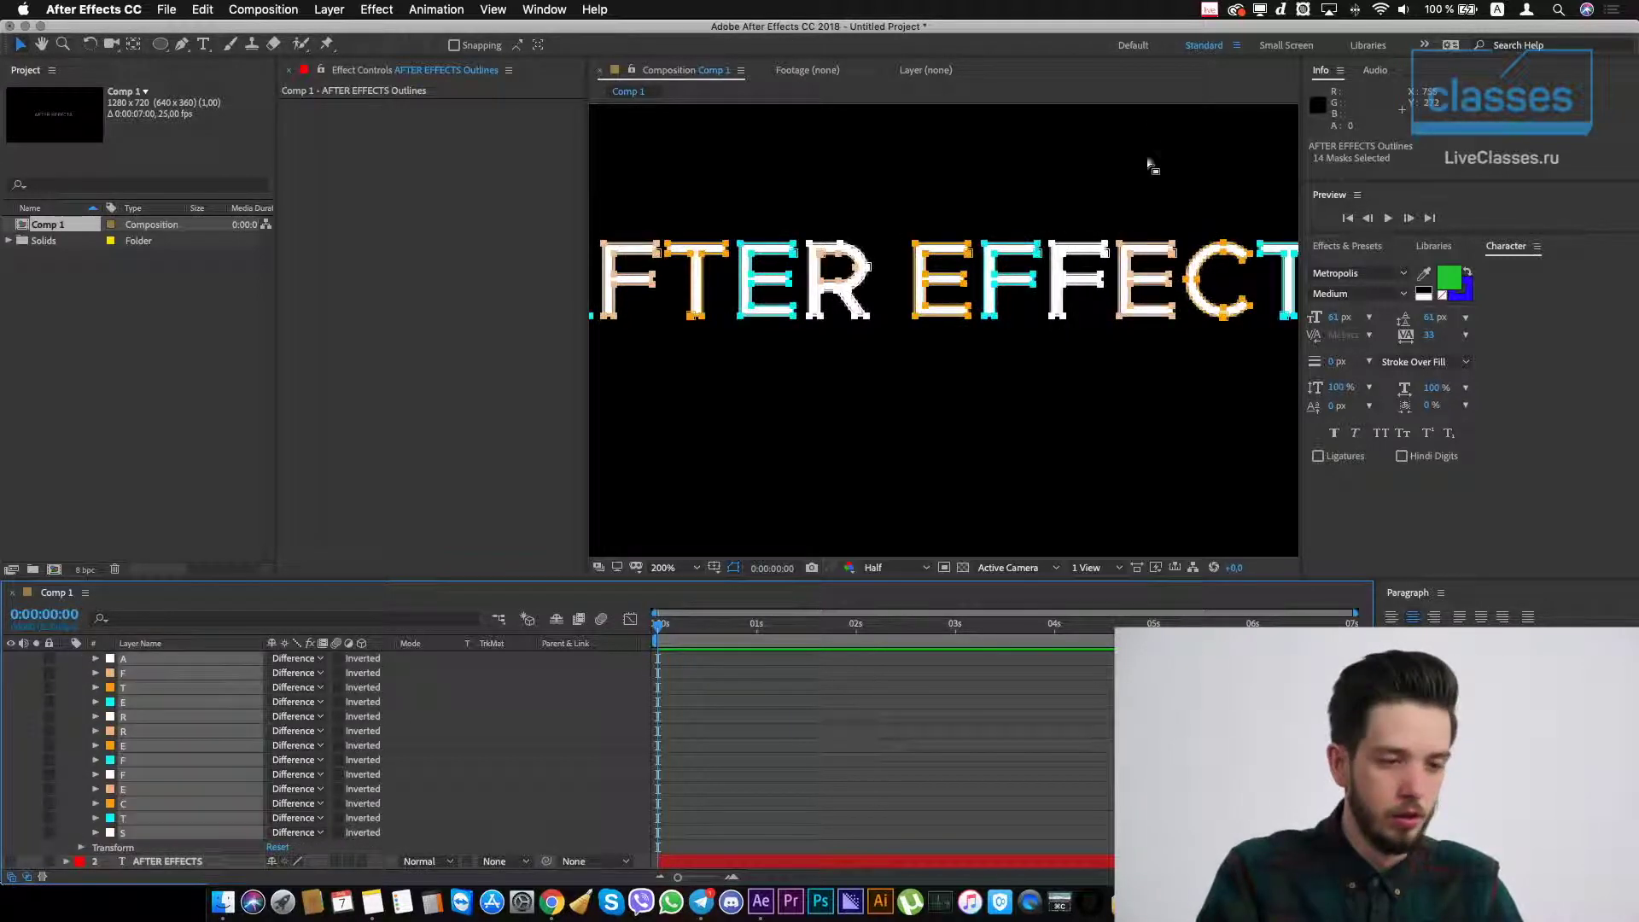
scroll(1125, 212, down, 1)
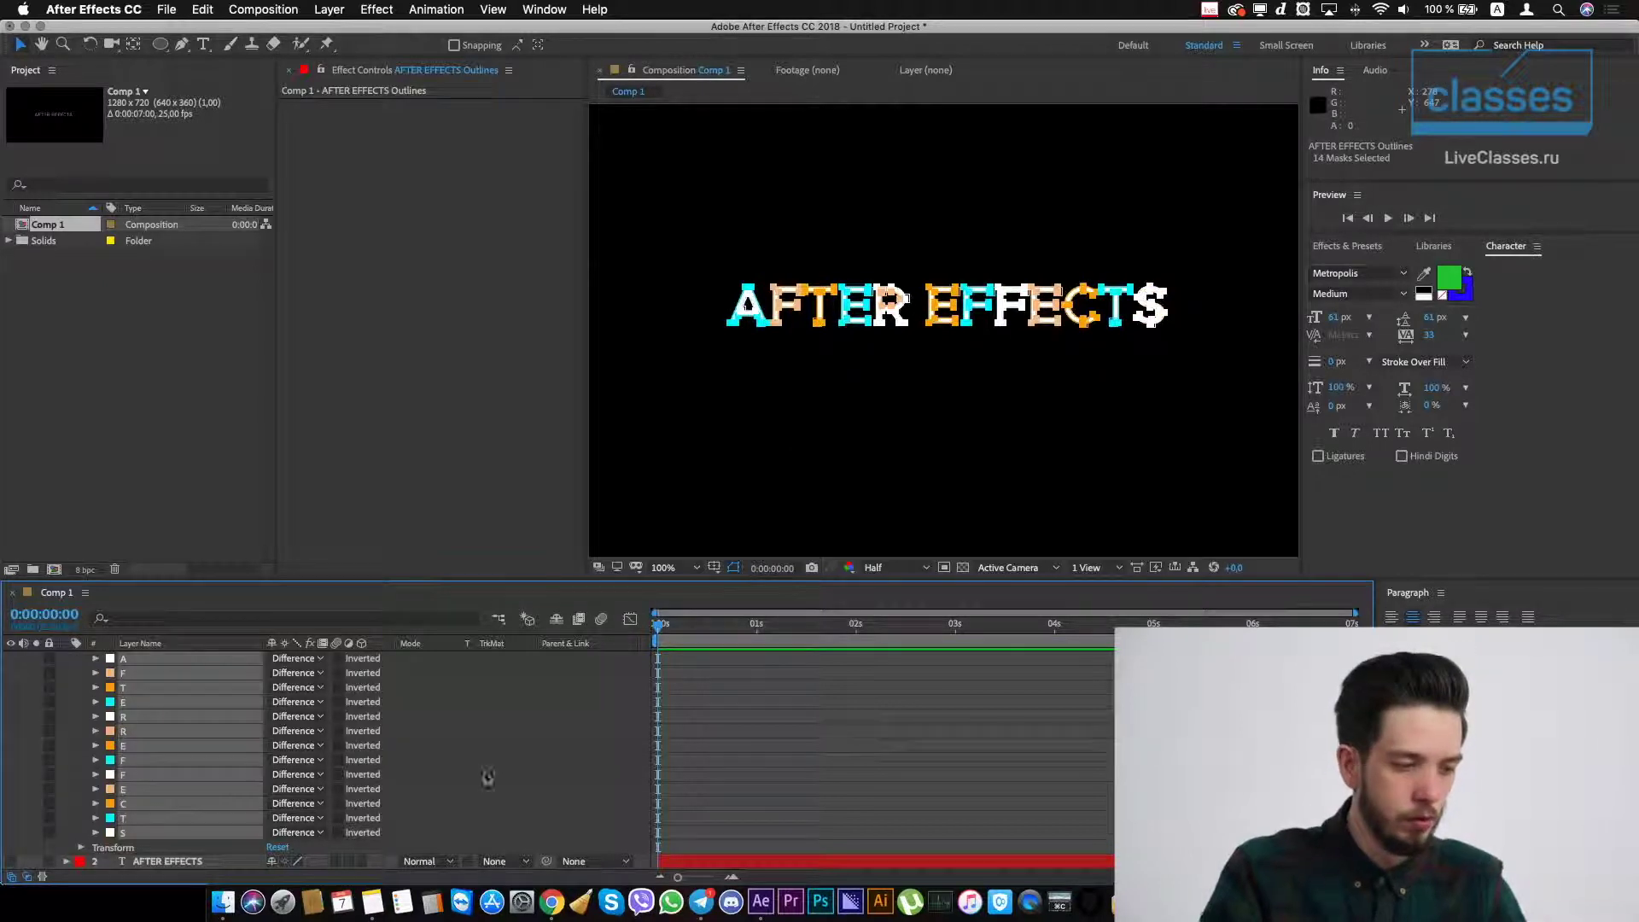
- Select the S mask, look through its mask properties and collapse them again
click(128, 833)
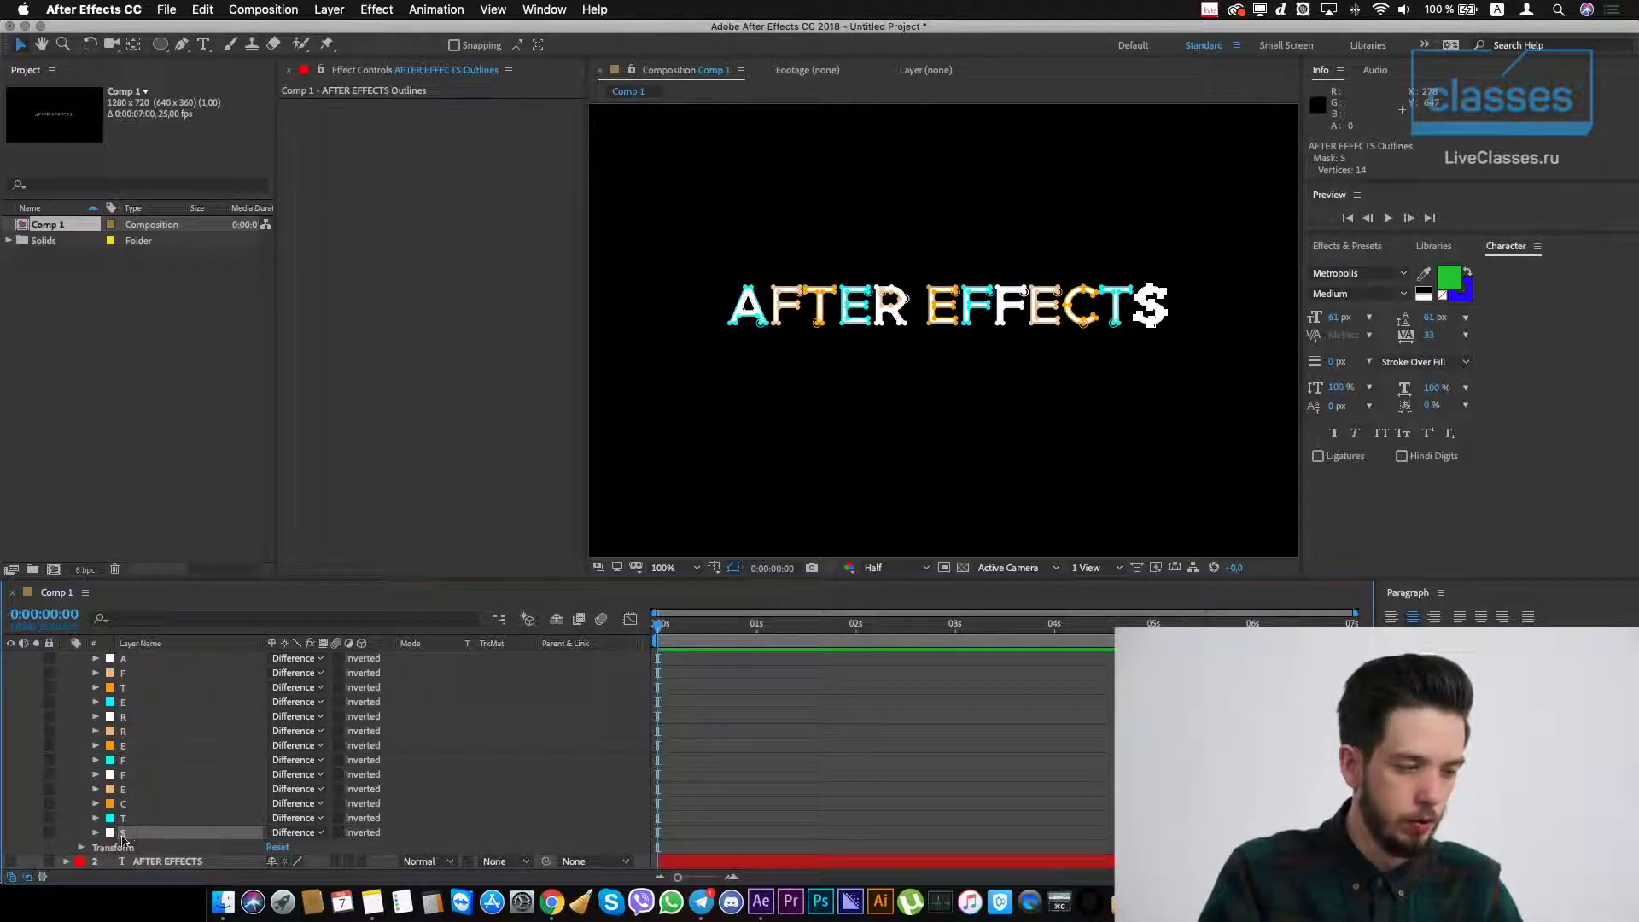
click(96, 832)
scroll(97, 841, down, 2)
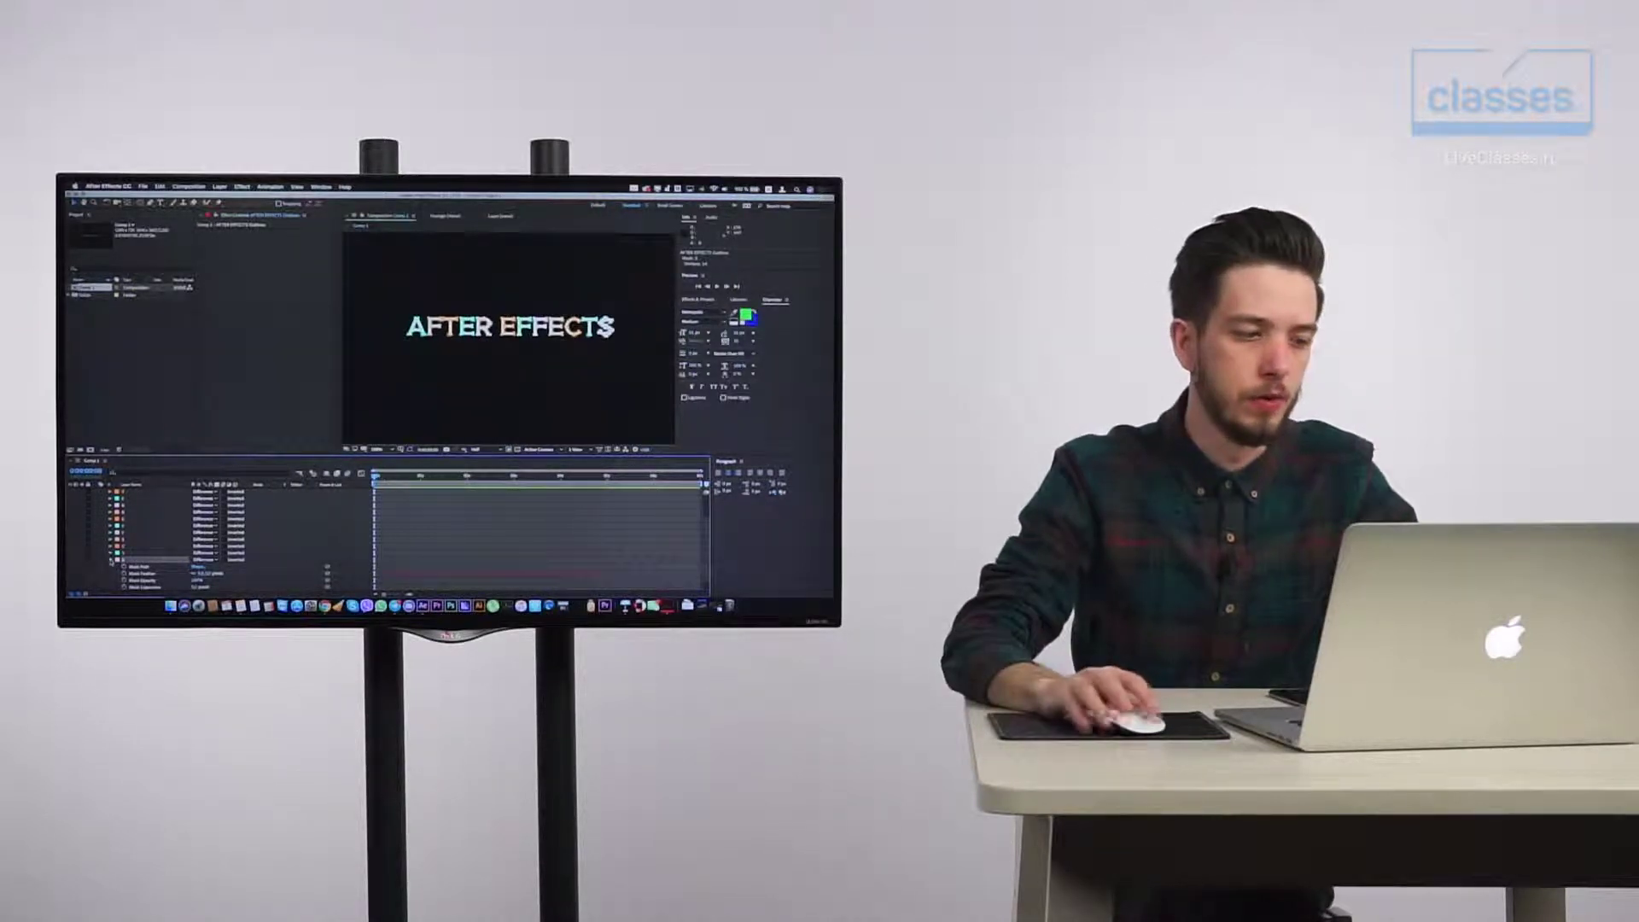
click(111, 561)
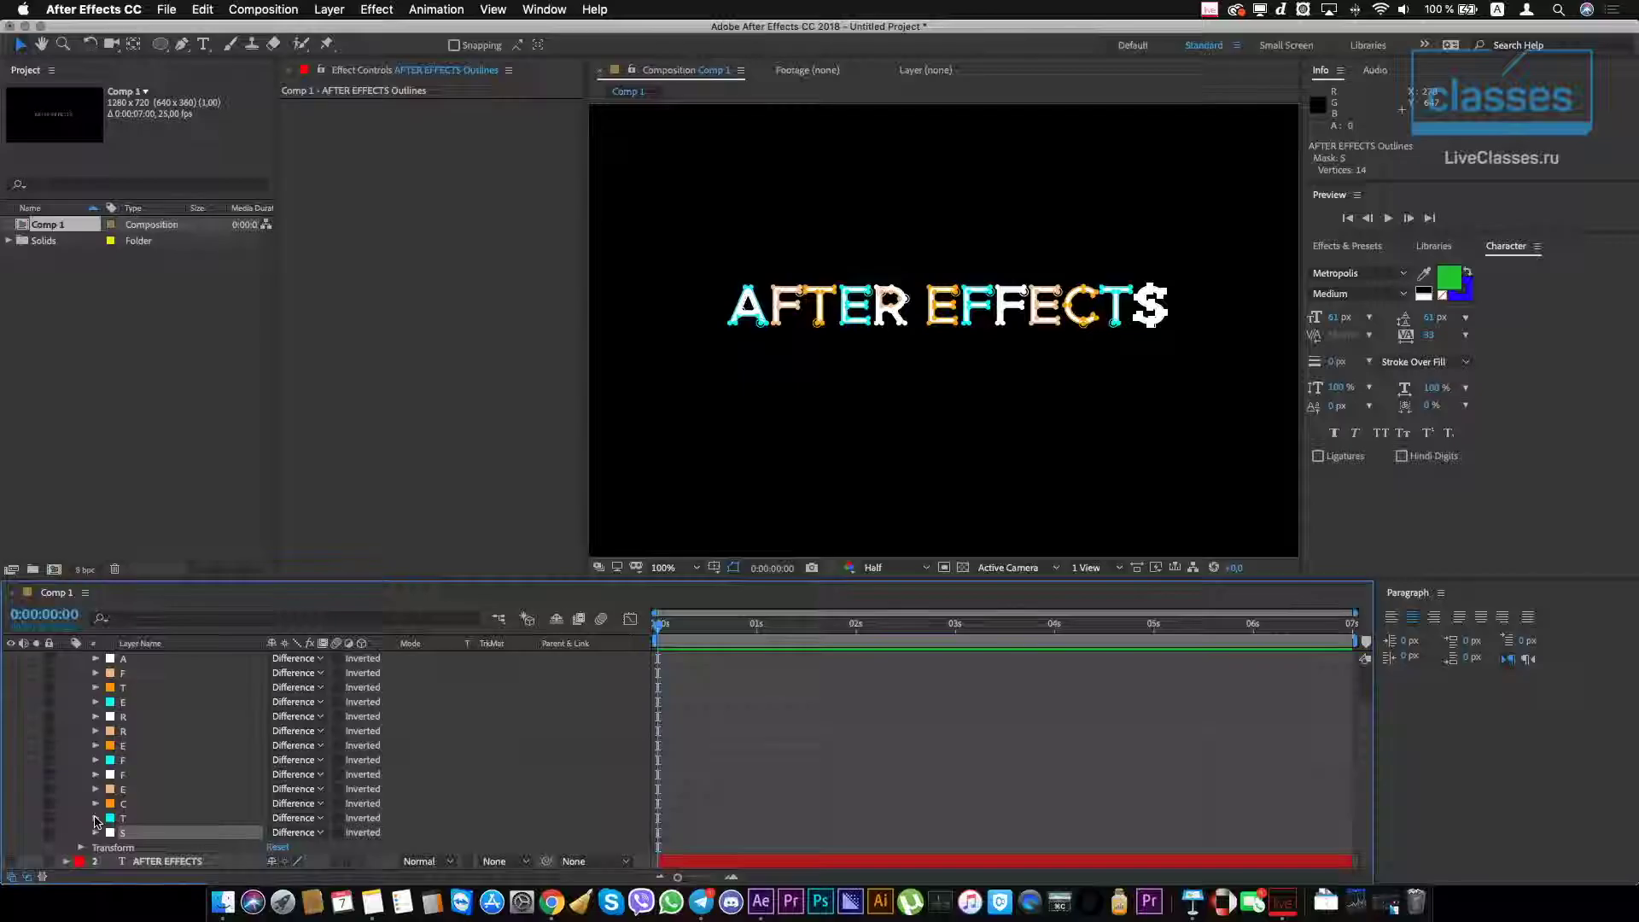
- Keyframe the T mask's Mask Path at 0:00:00:00, move the letter down below the word at 0:00:00:18, and preview the motion
click(96, 816)
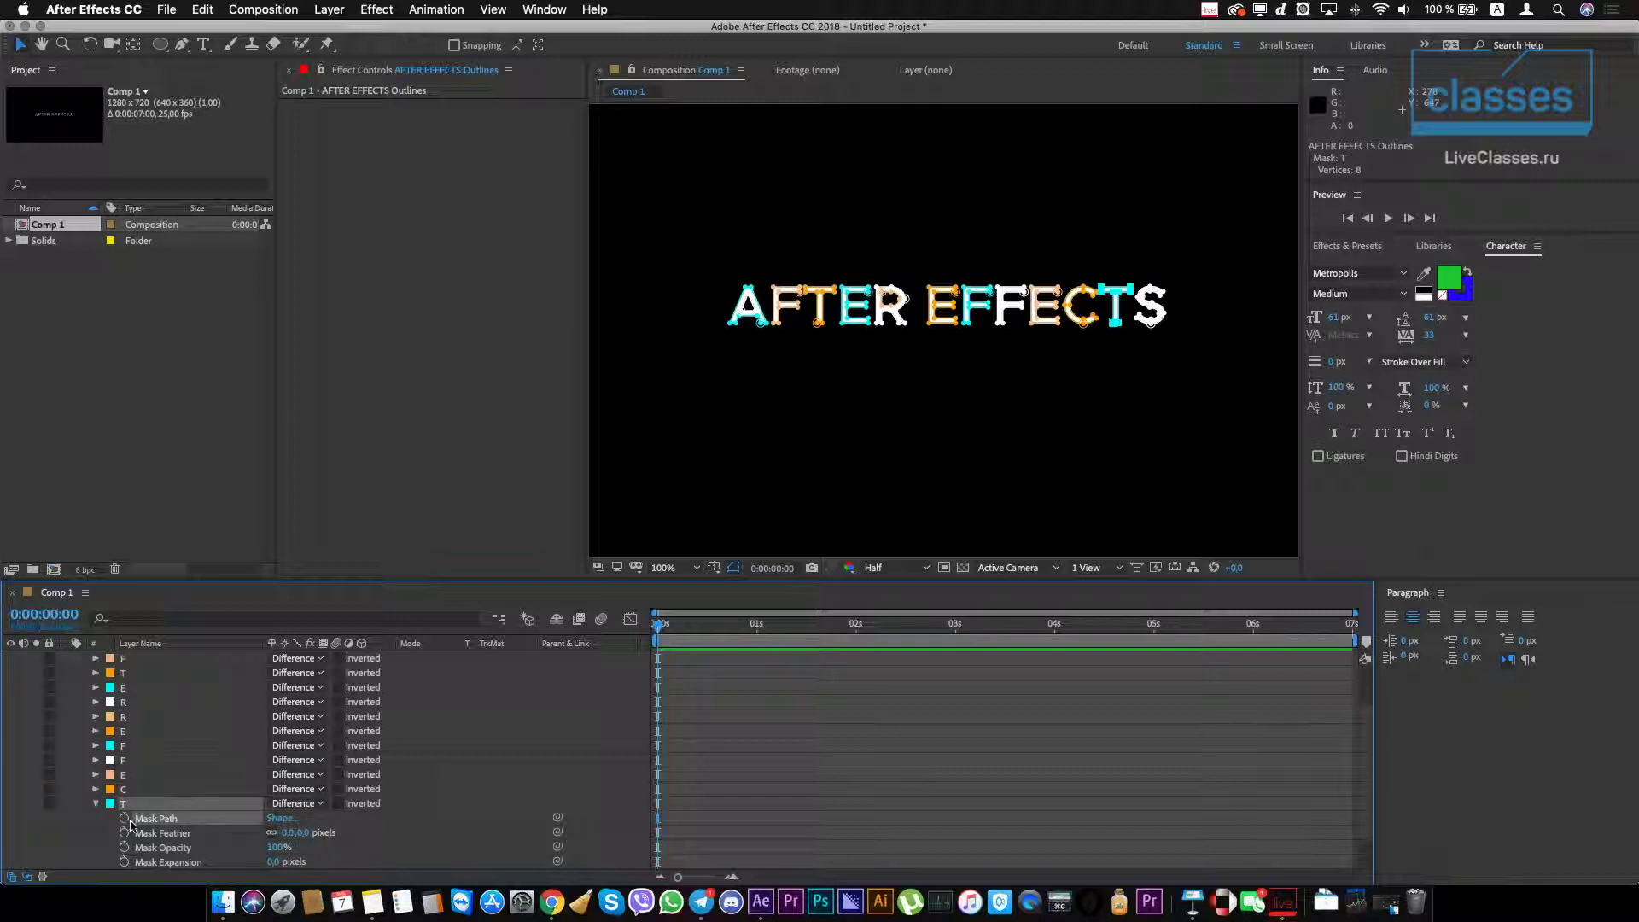
click(731, 639)
scroll(744, 642, down, 1)
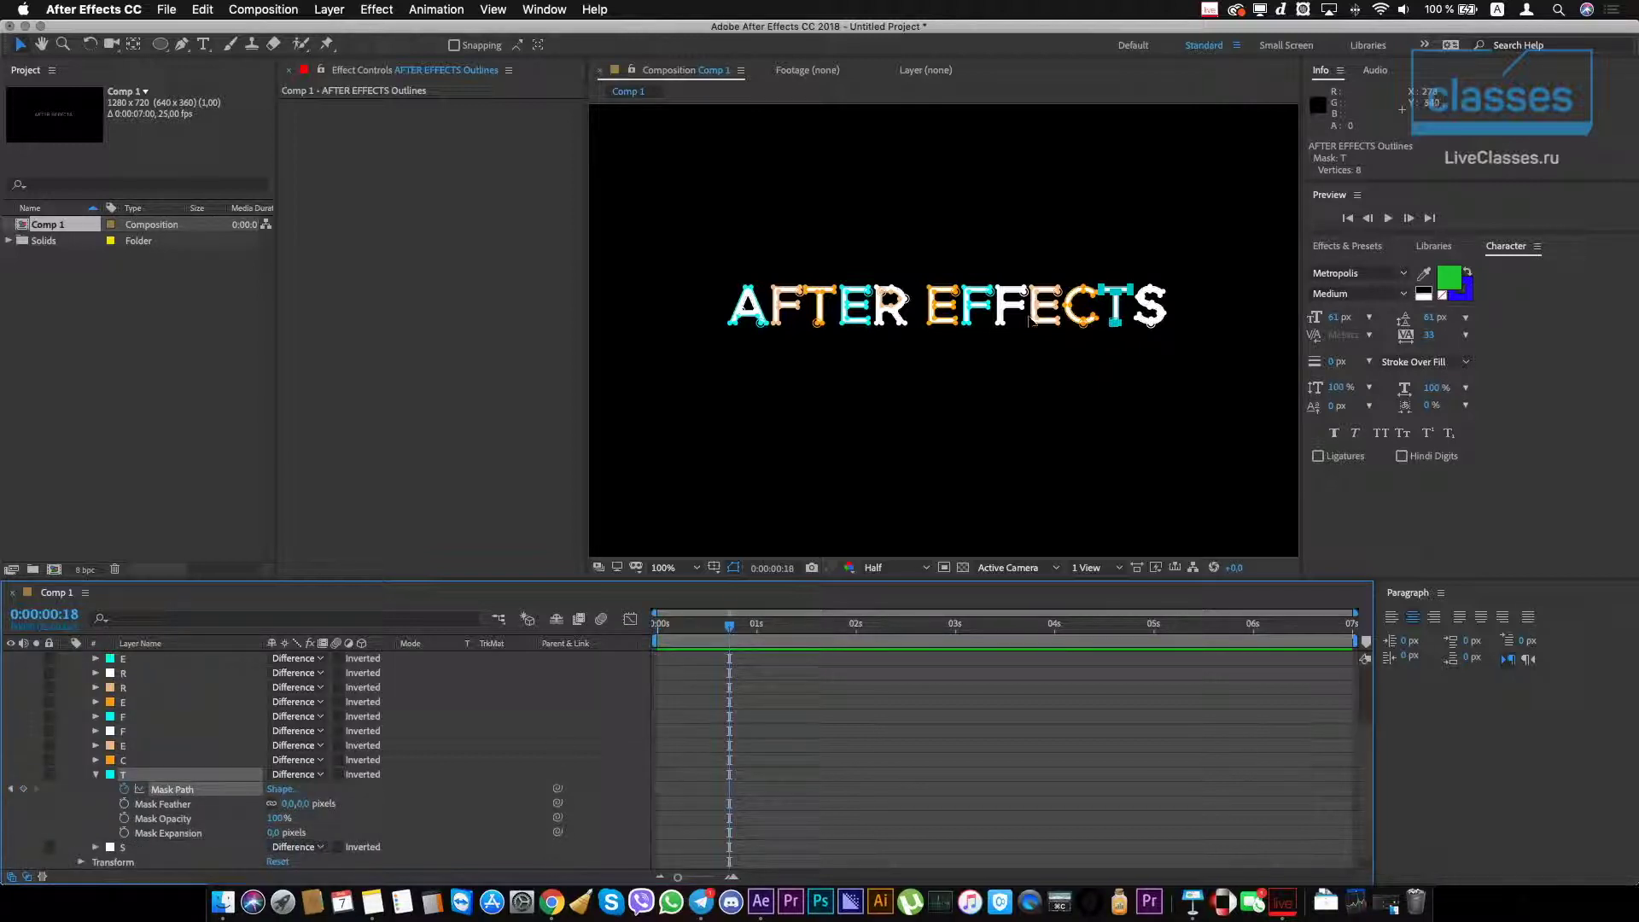
drag(1115, 324, 1121, 419)
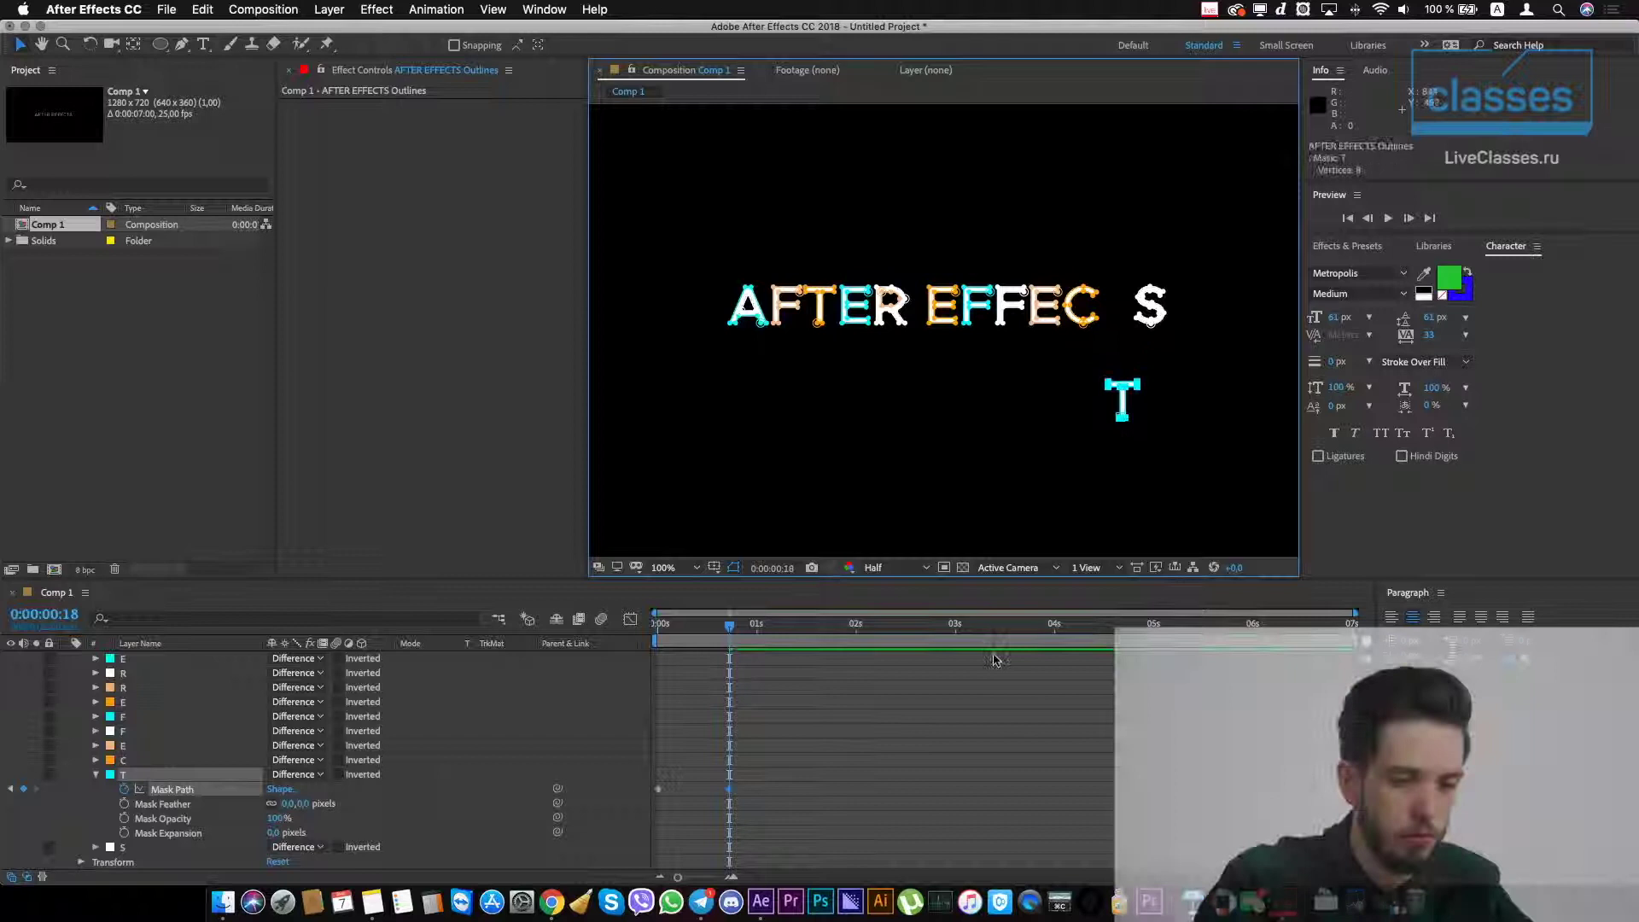
click(992, 667)
drag(689, 634, 745, 637)
- Undo the T mask's path animation and reselect the T mask
key(super+z)
key(super+z)
key(super+z)
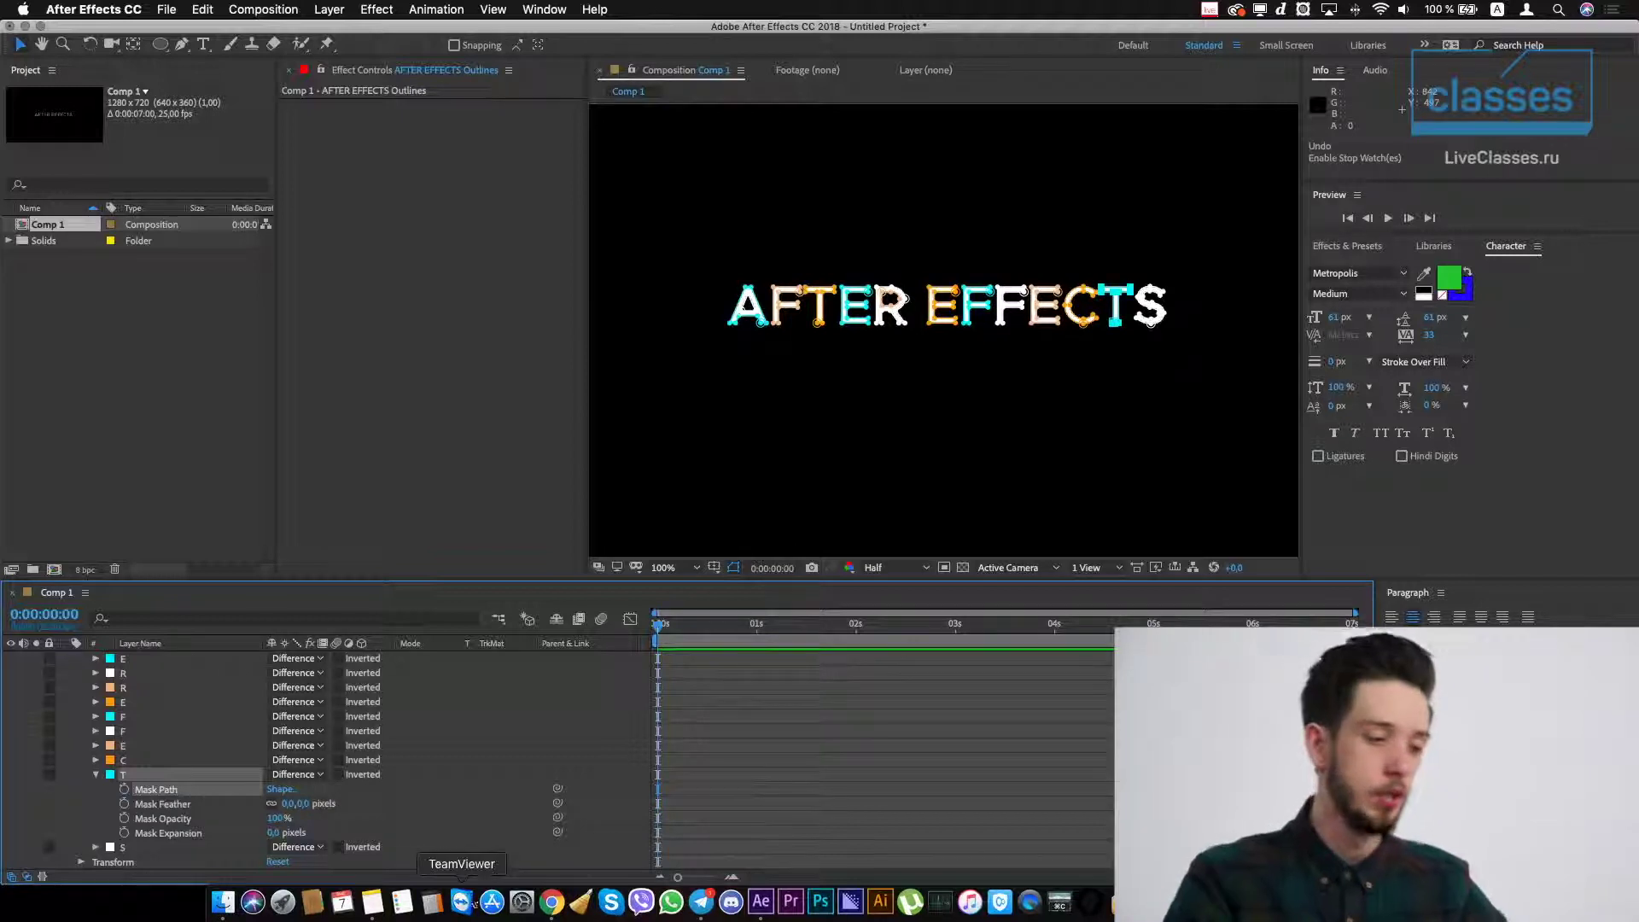
click(367, 800)
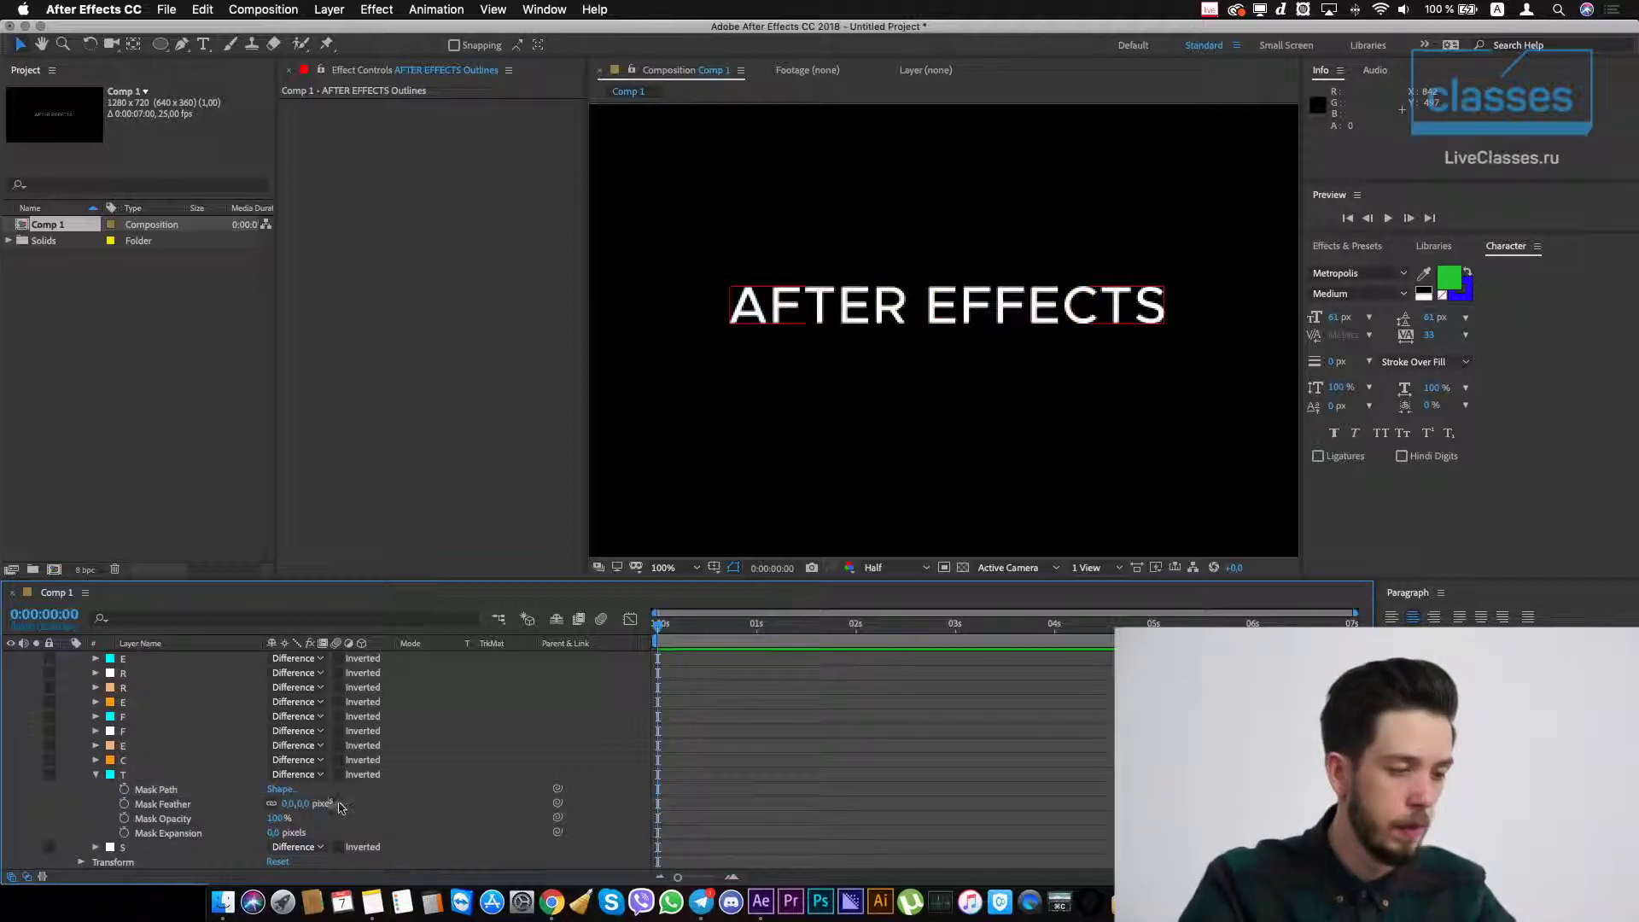
click(141, 779)
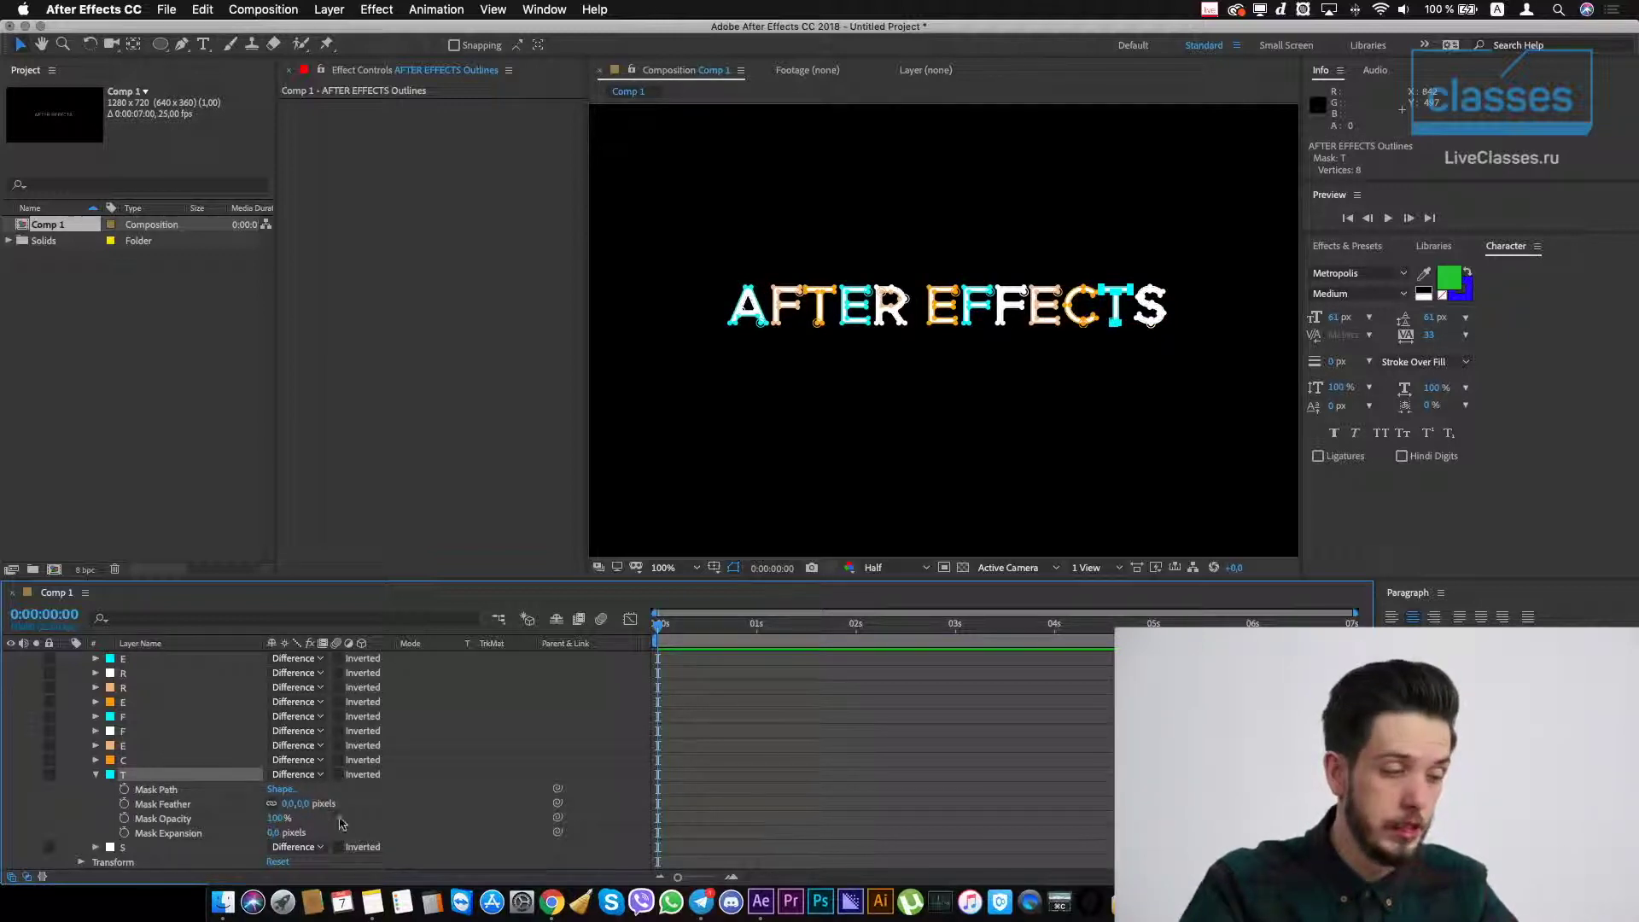
- Try a Mask Feather of 38 pixels and a Mask Expansion of 17 pixels on the T mask, returning both to 0
drag(310, 803, 361, 811)
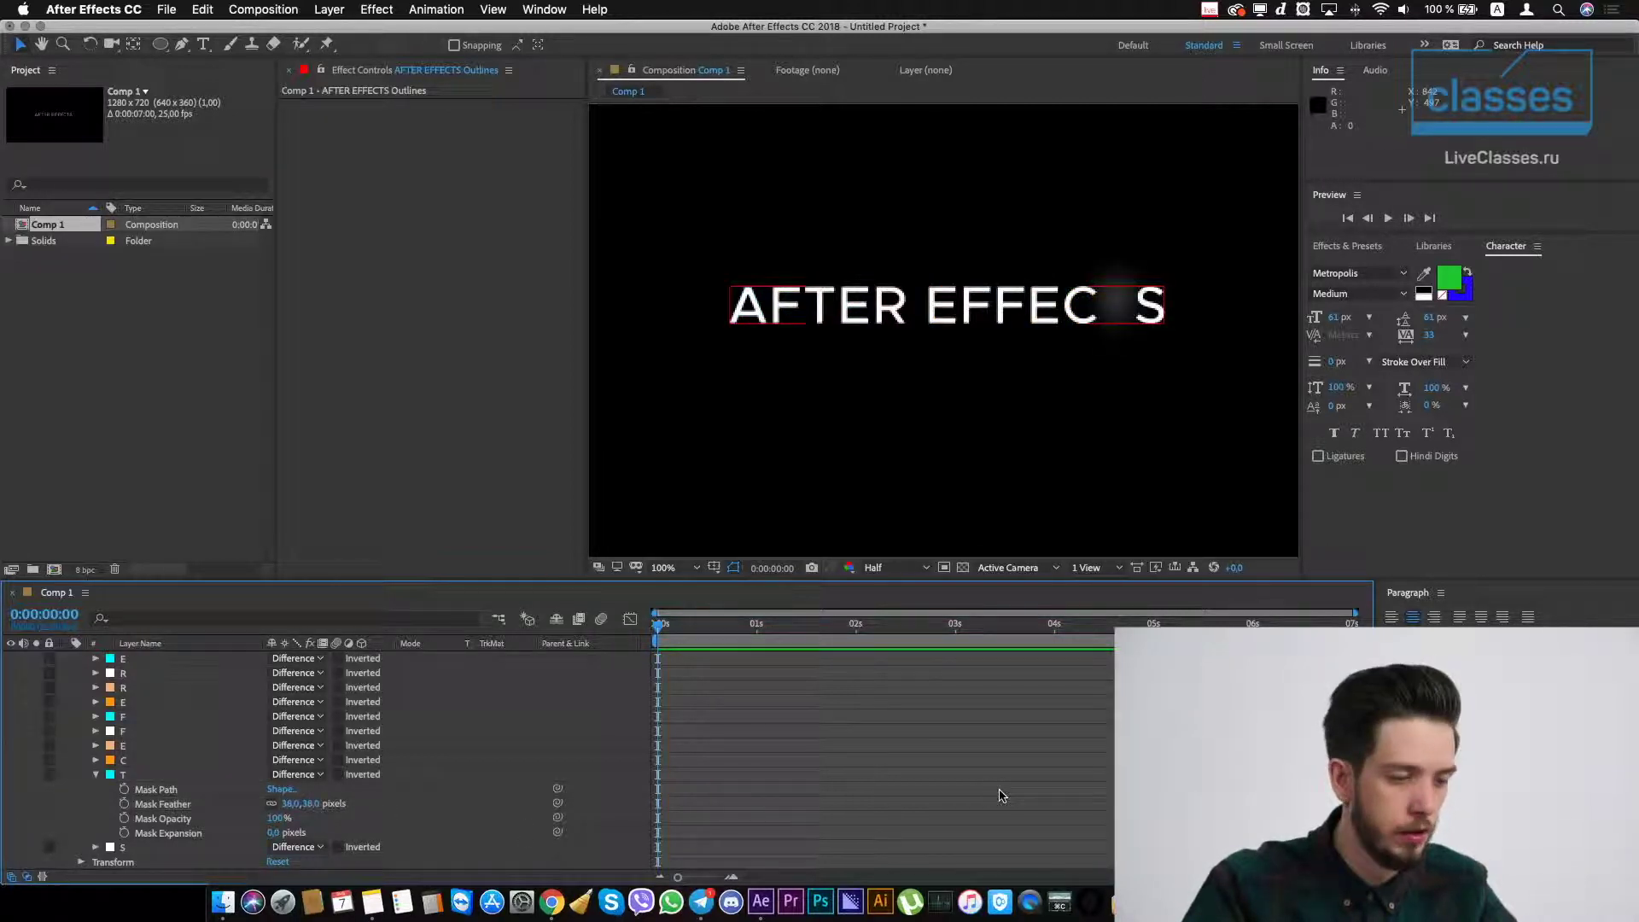
key(super+z)
mouse_move(277, 838)
mouse_down()
mouse_move(342, 837)
mouse_move(266, 835)
mouse_up()
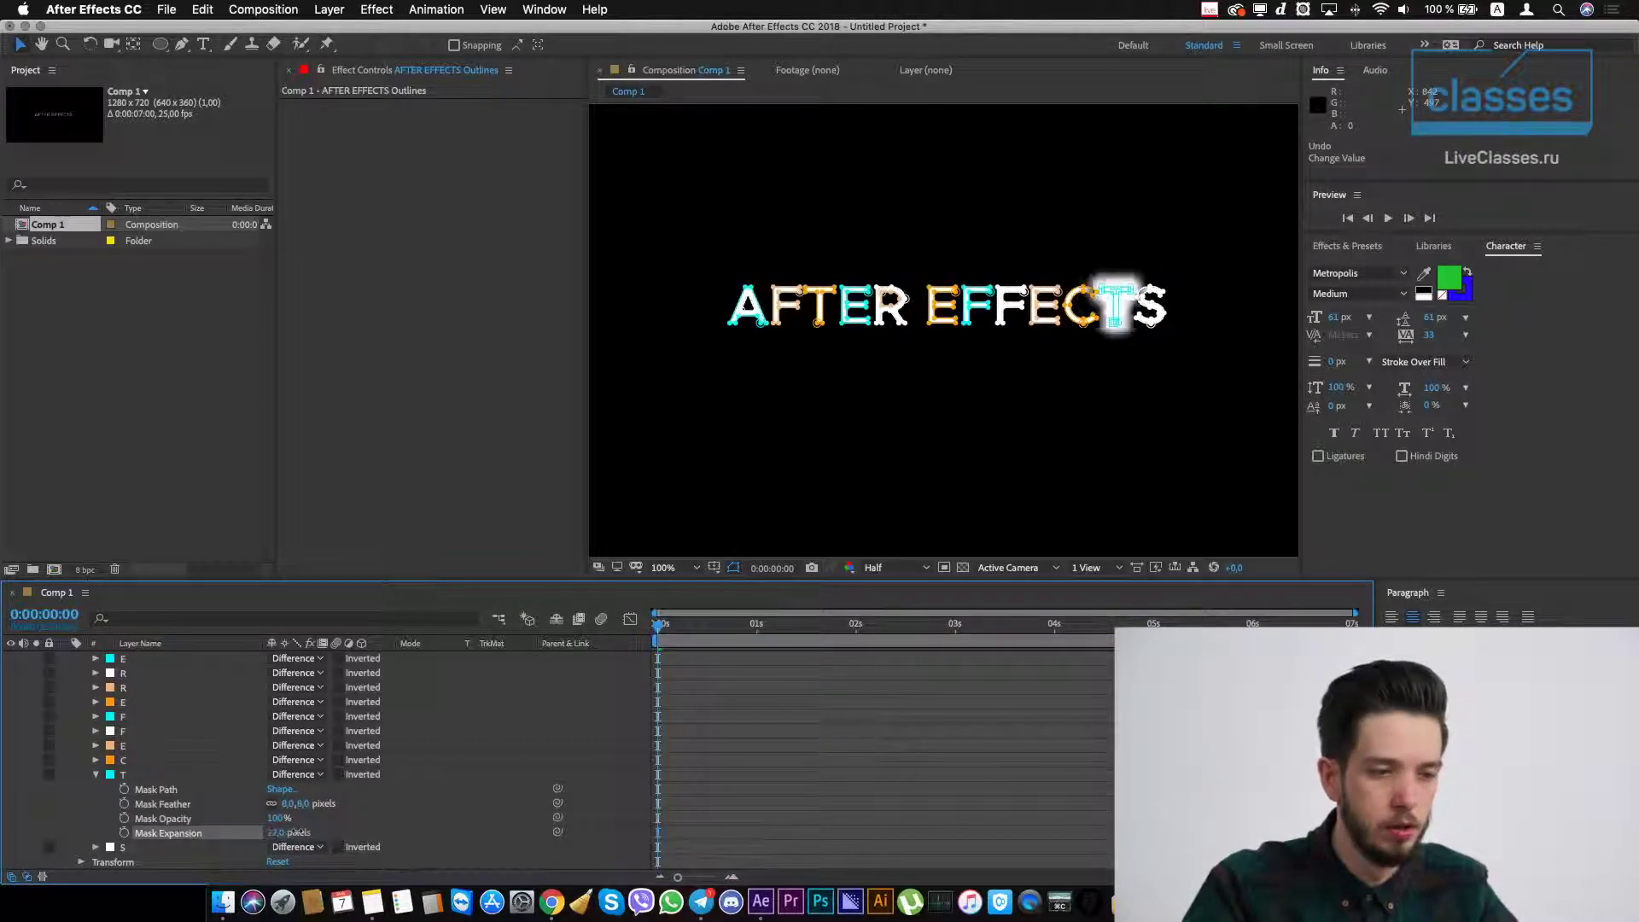
click(397, 820)
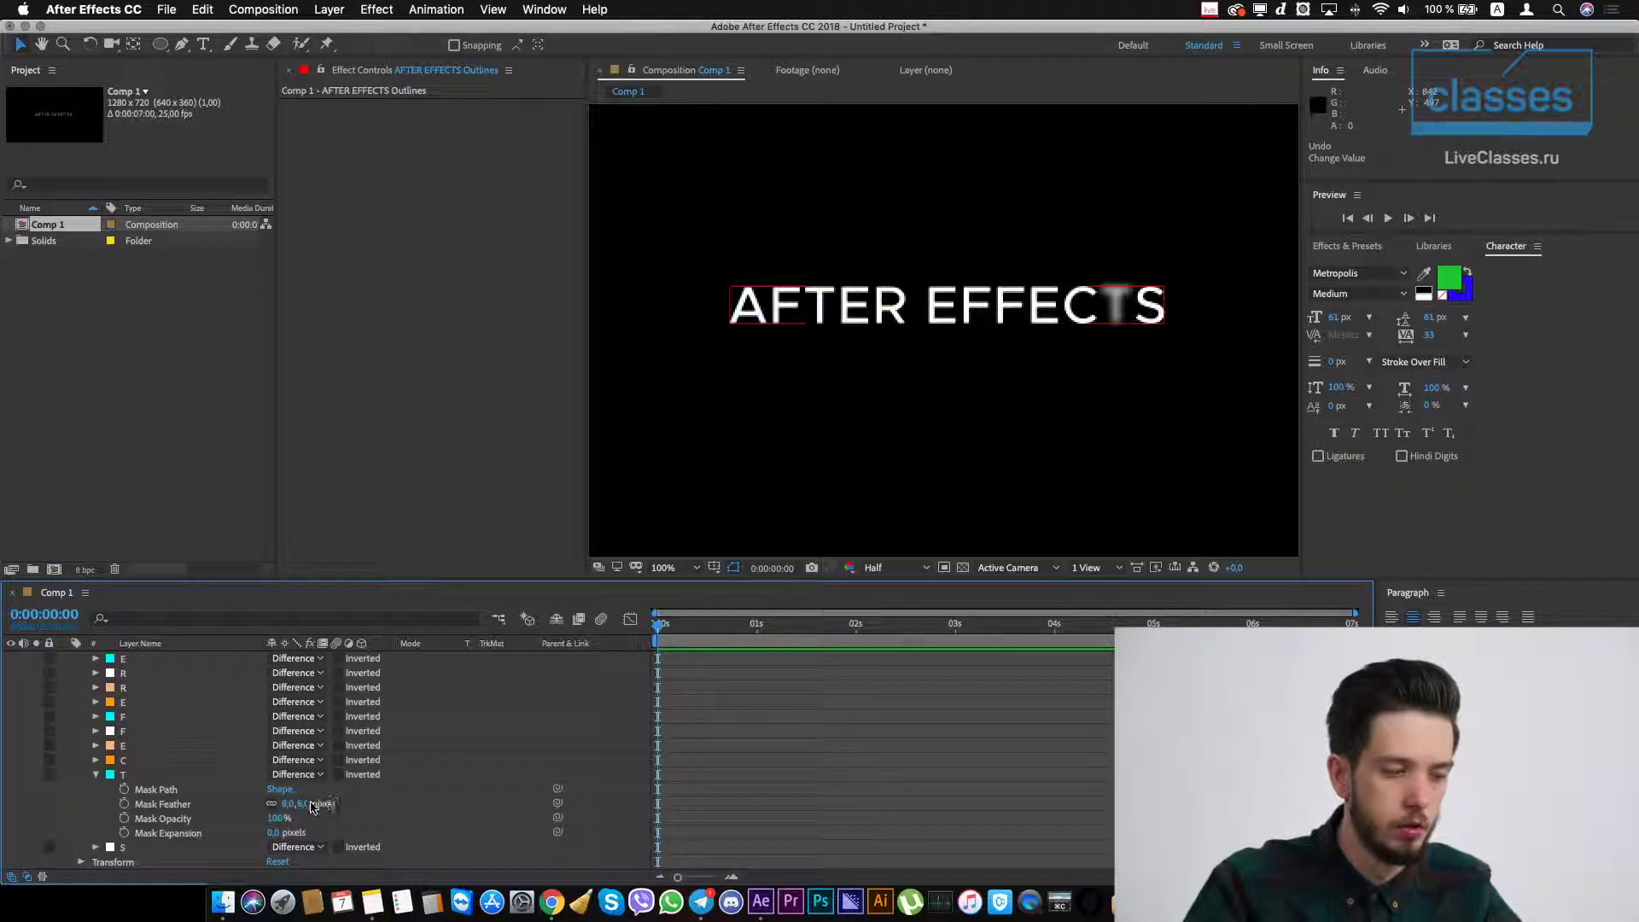
drag(285, 804, 266, 805)
click(453, 819)
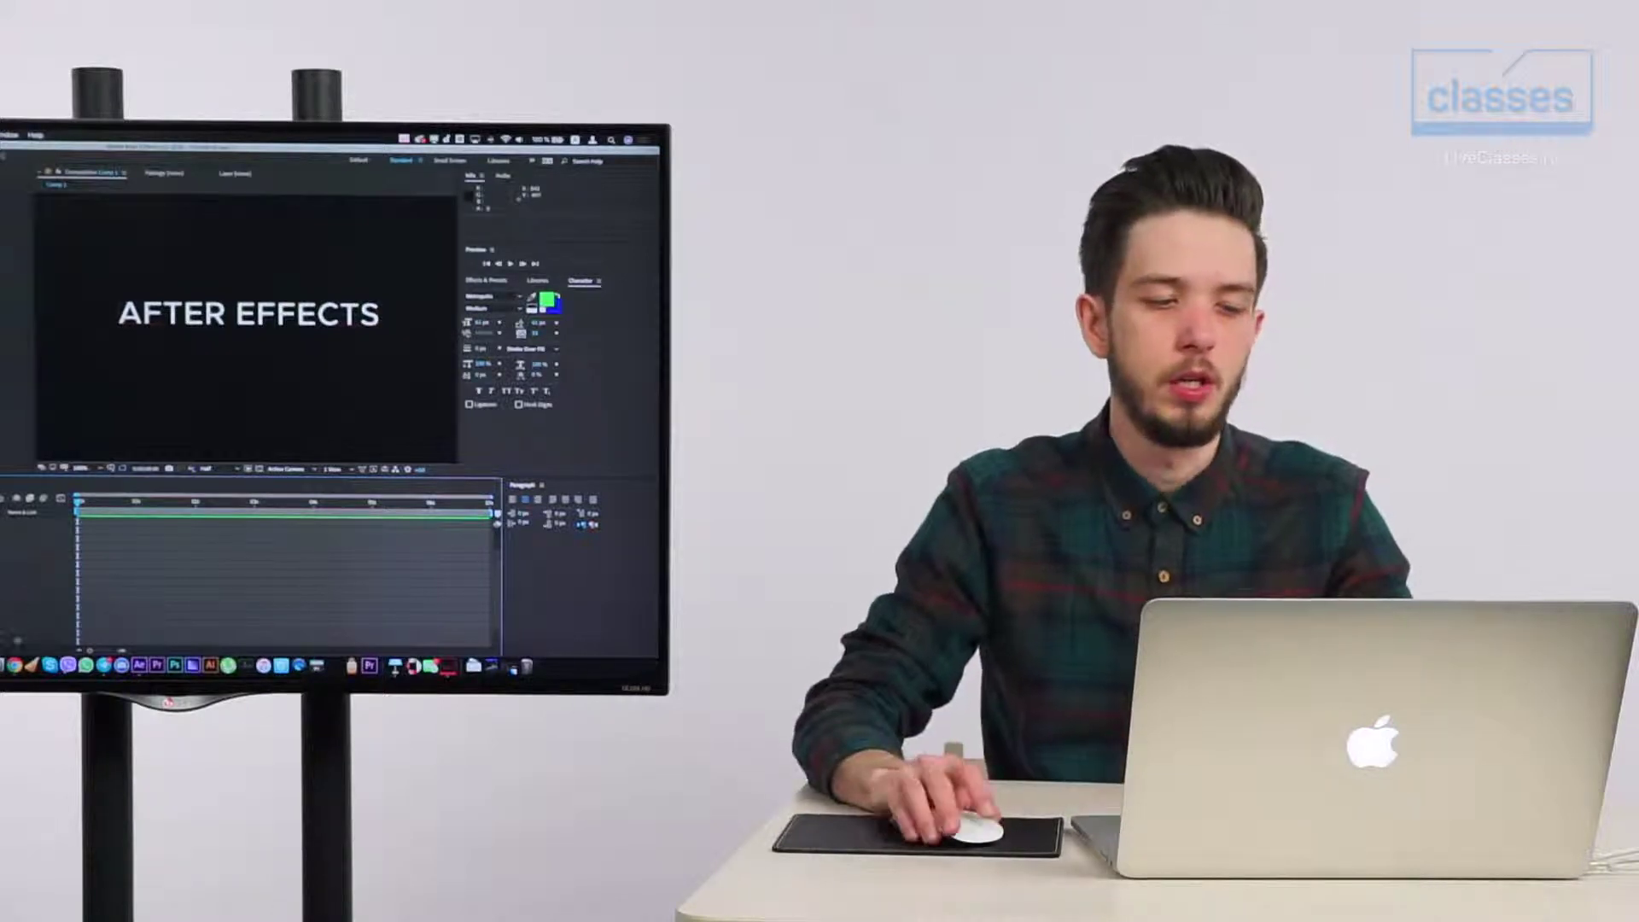
- Delete the masked AFTER EFFECTS Outlines layer and make the original AFTER EFFECTS text layer visible again
click(16, 497)
click(3, 522)
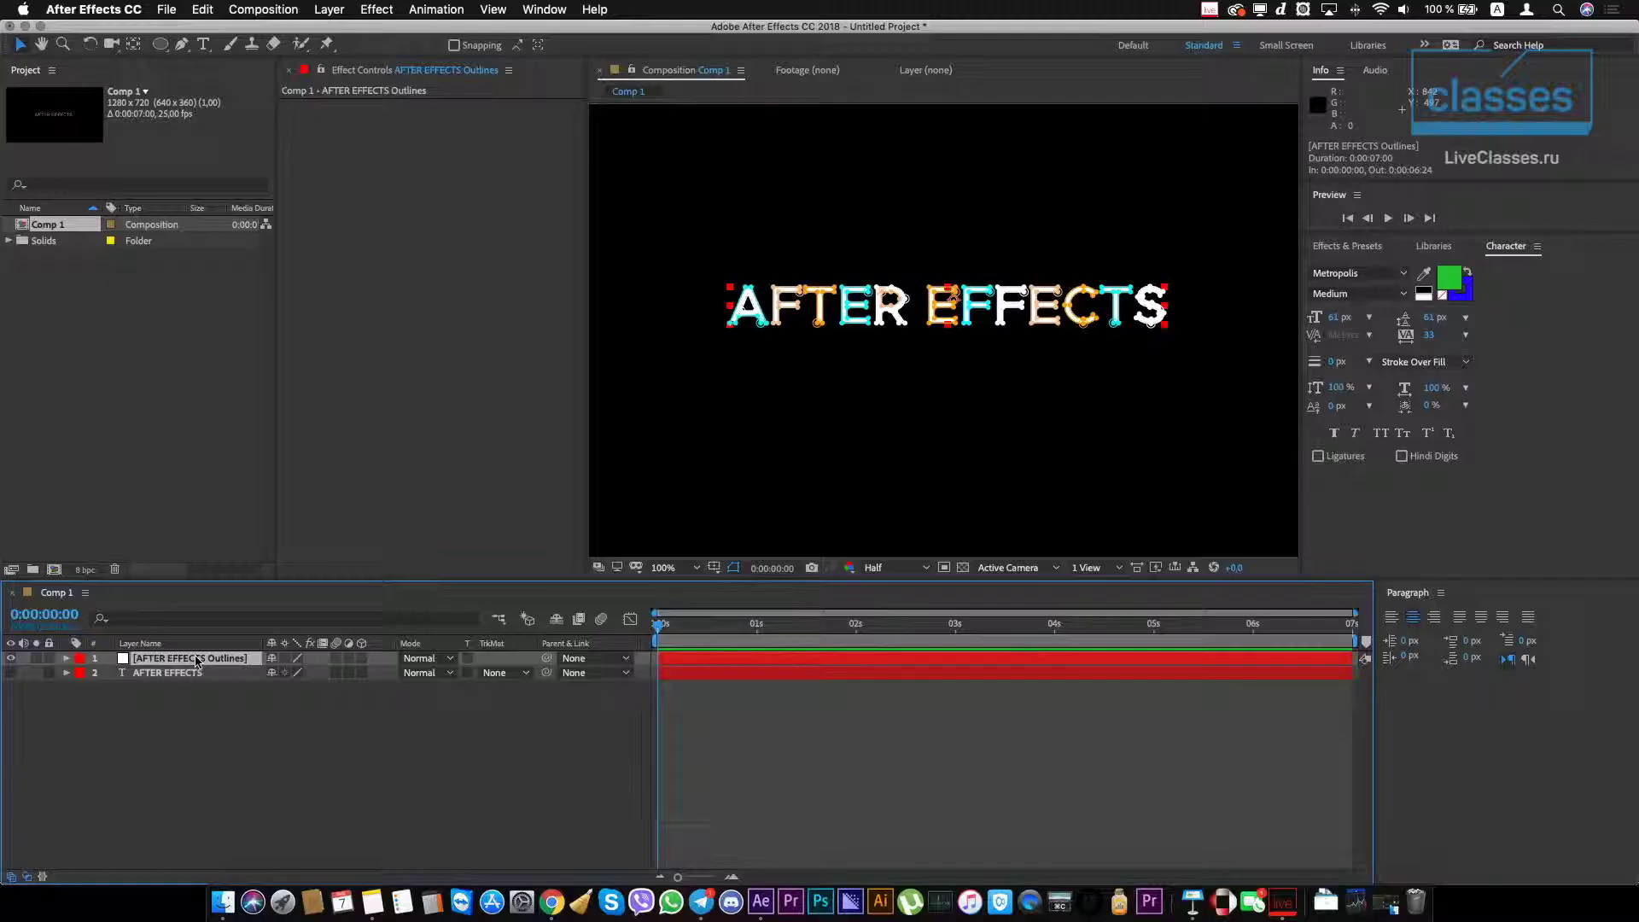
key(Delete)
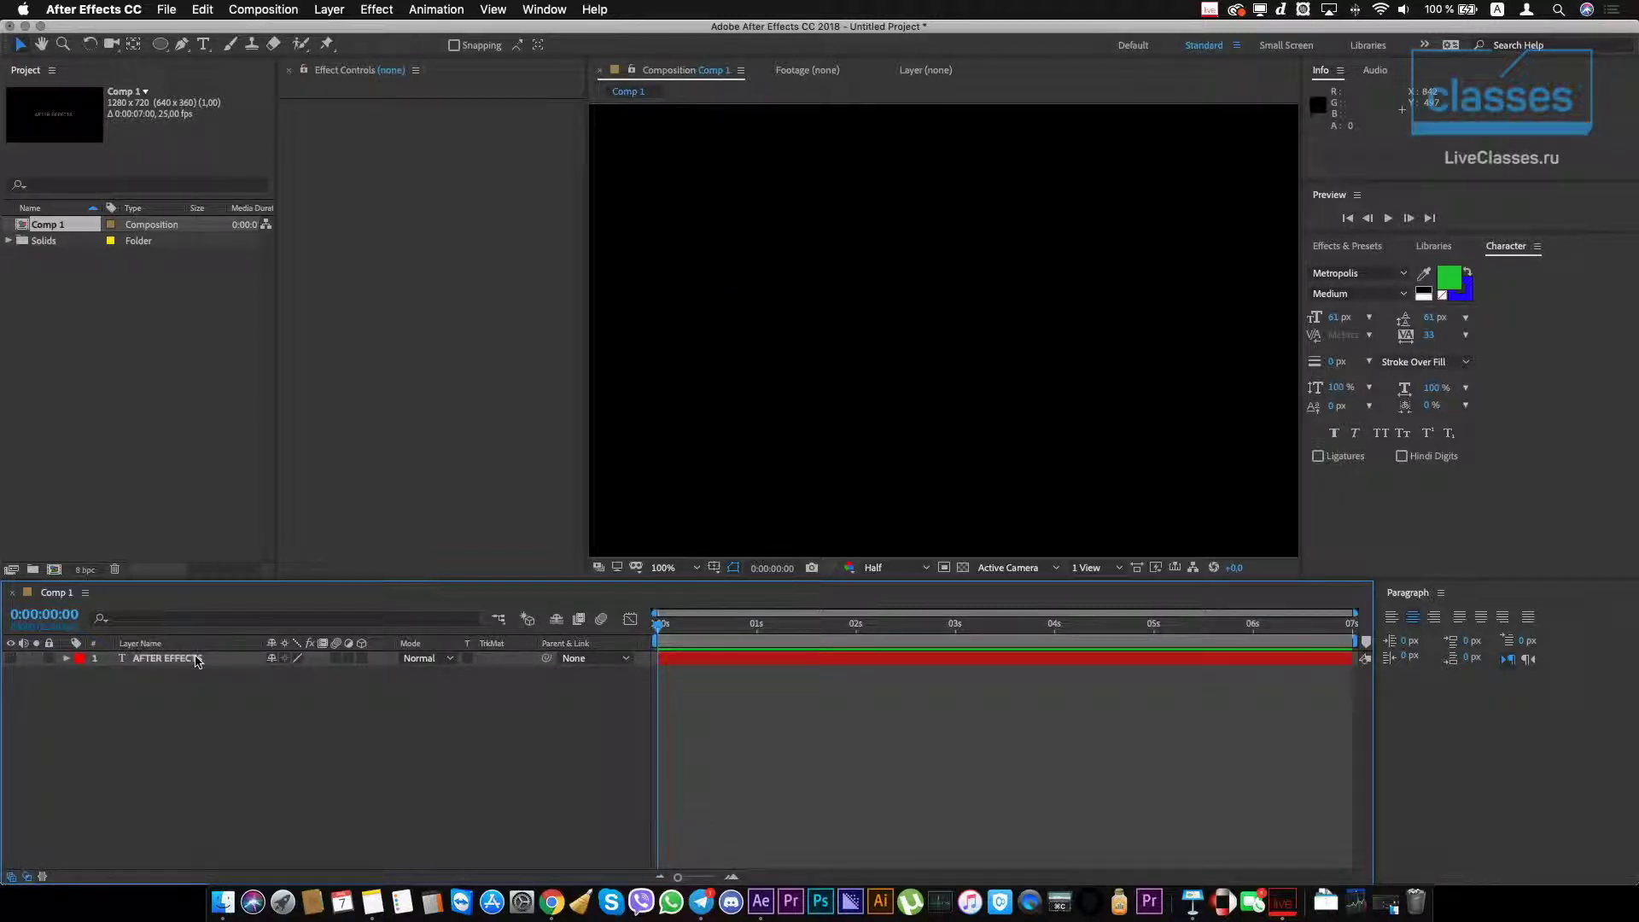
click(11, 658)
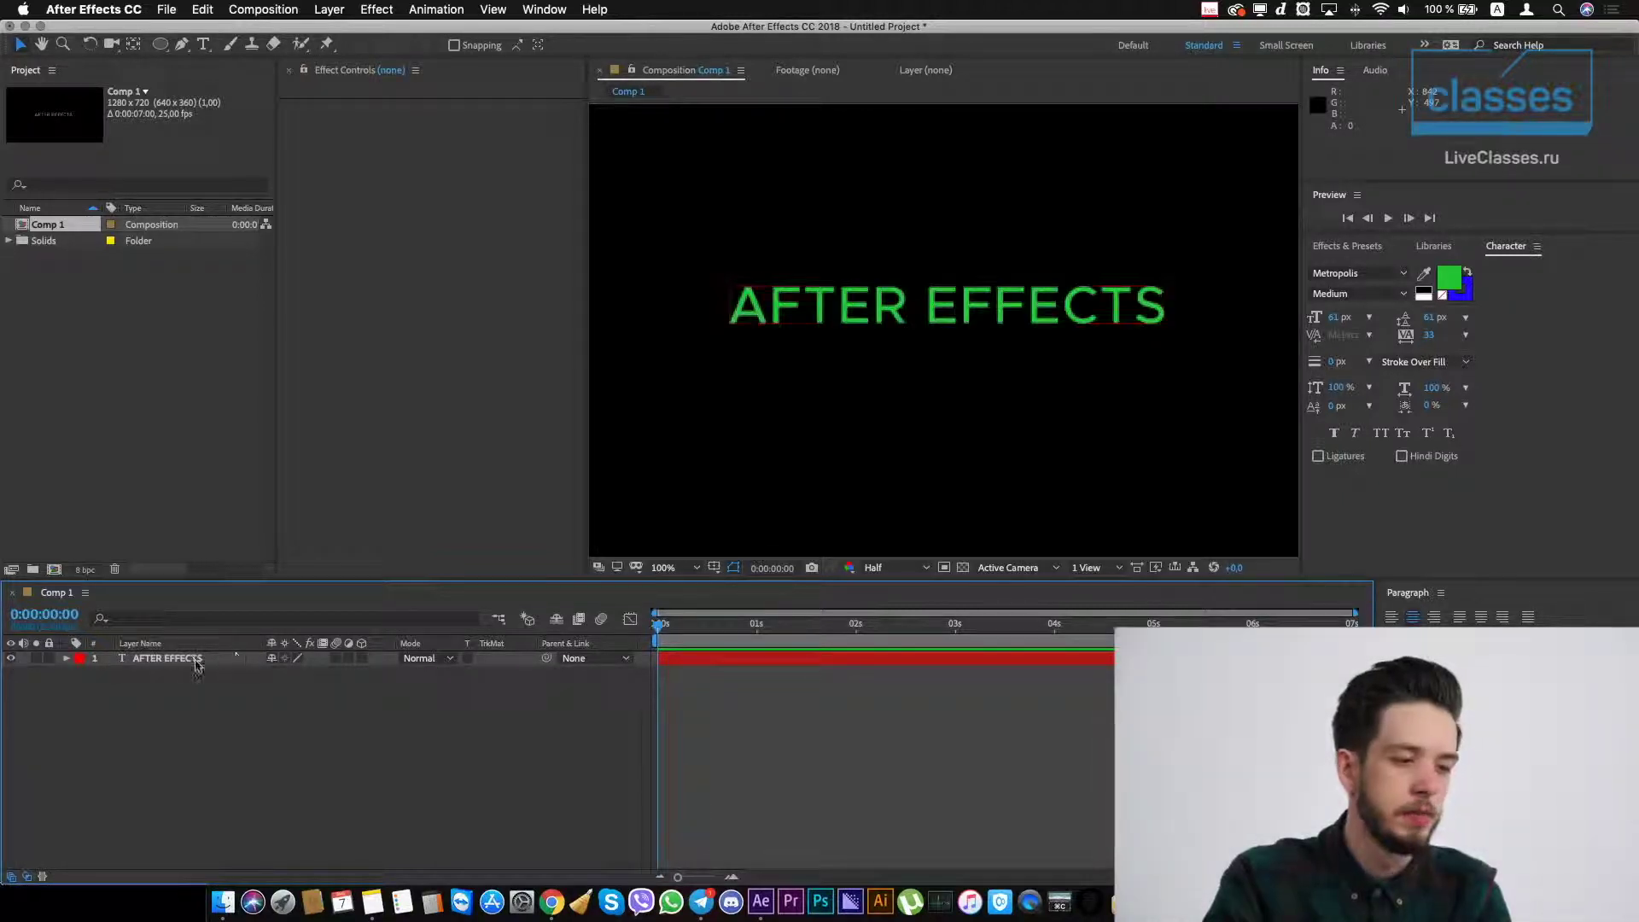
- Create a shape layer from the AFTER EFFECTS text layer and leave the text layer's properties collapsed
click(186, 662)
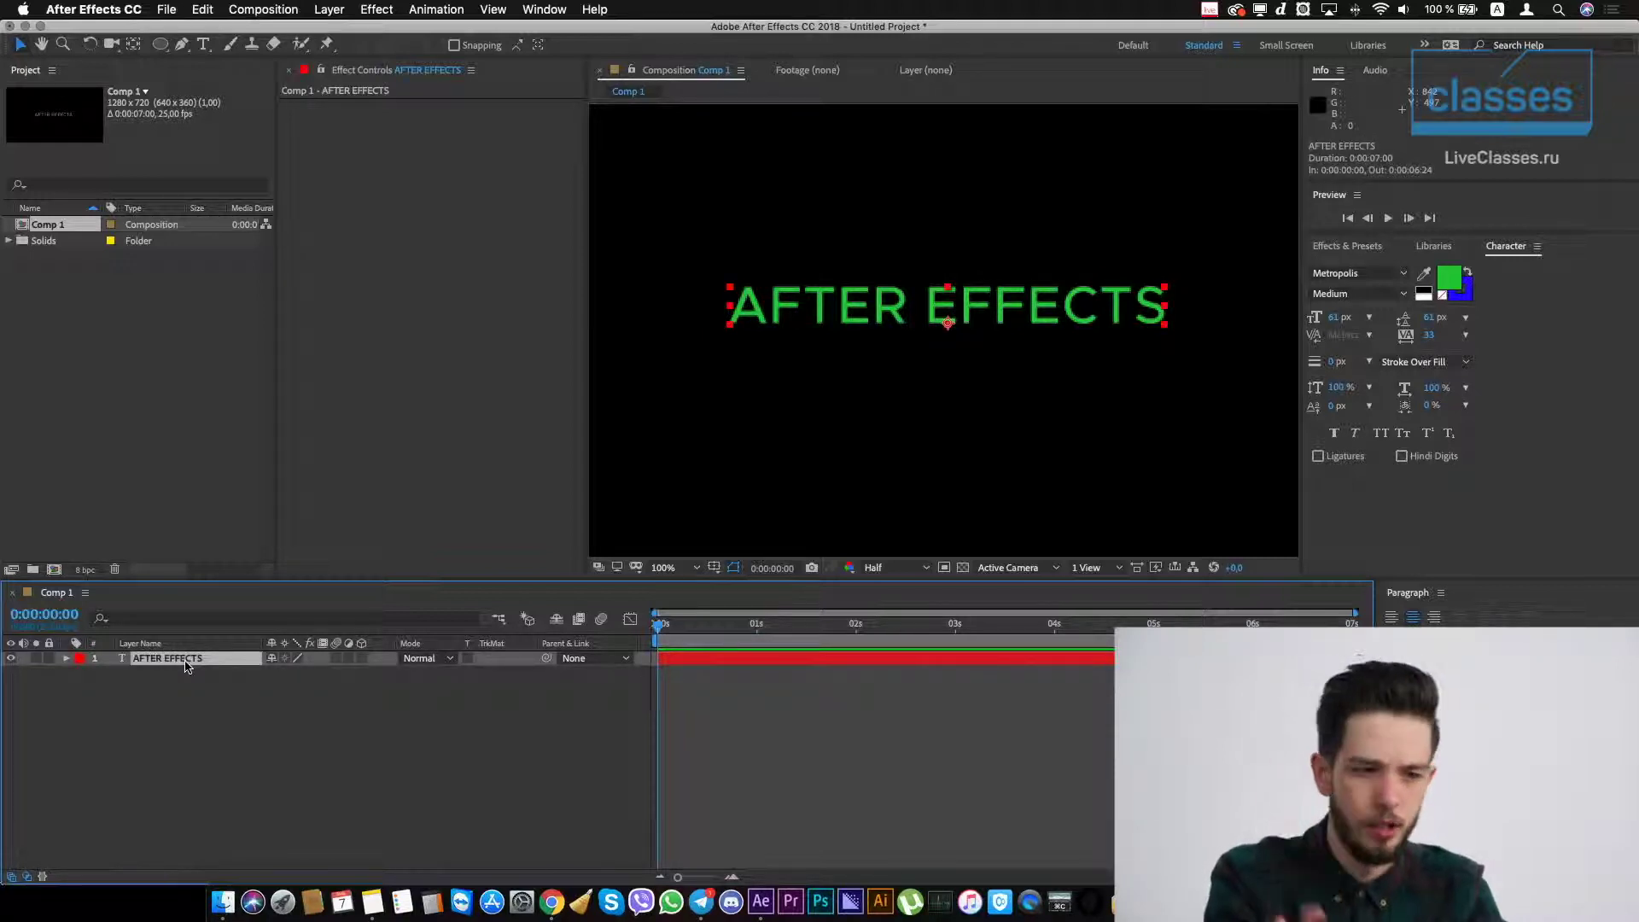
right_click(186, 663)
mouse_move(250, 771)
click(517, 785)
click(66, 673)
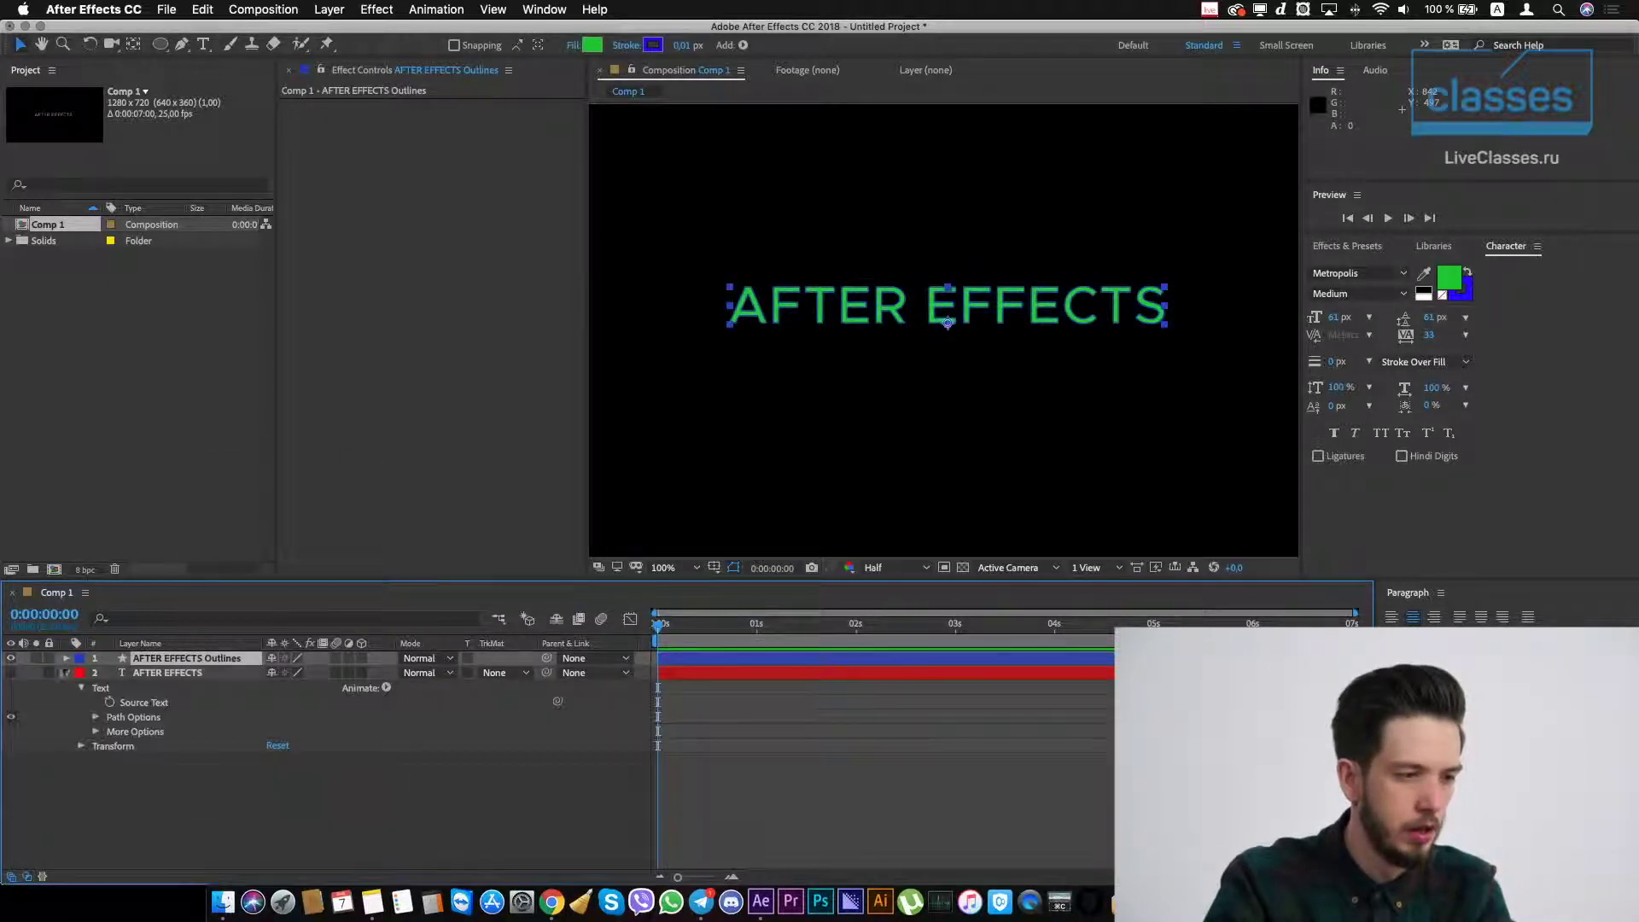
click(76, 674)
click(70, 674)
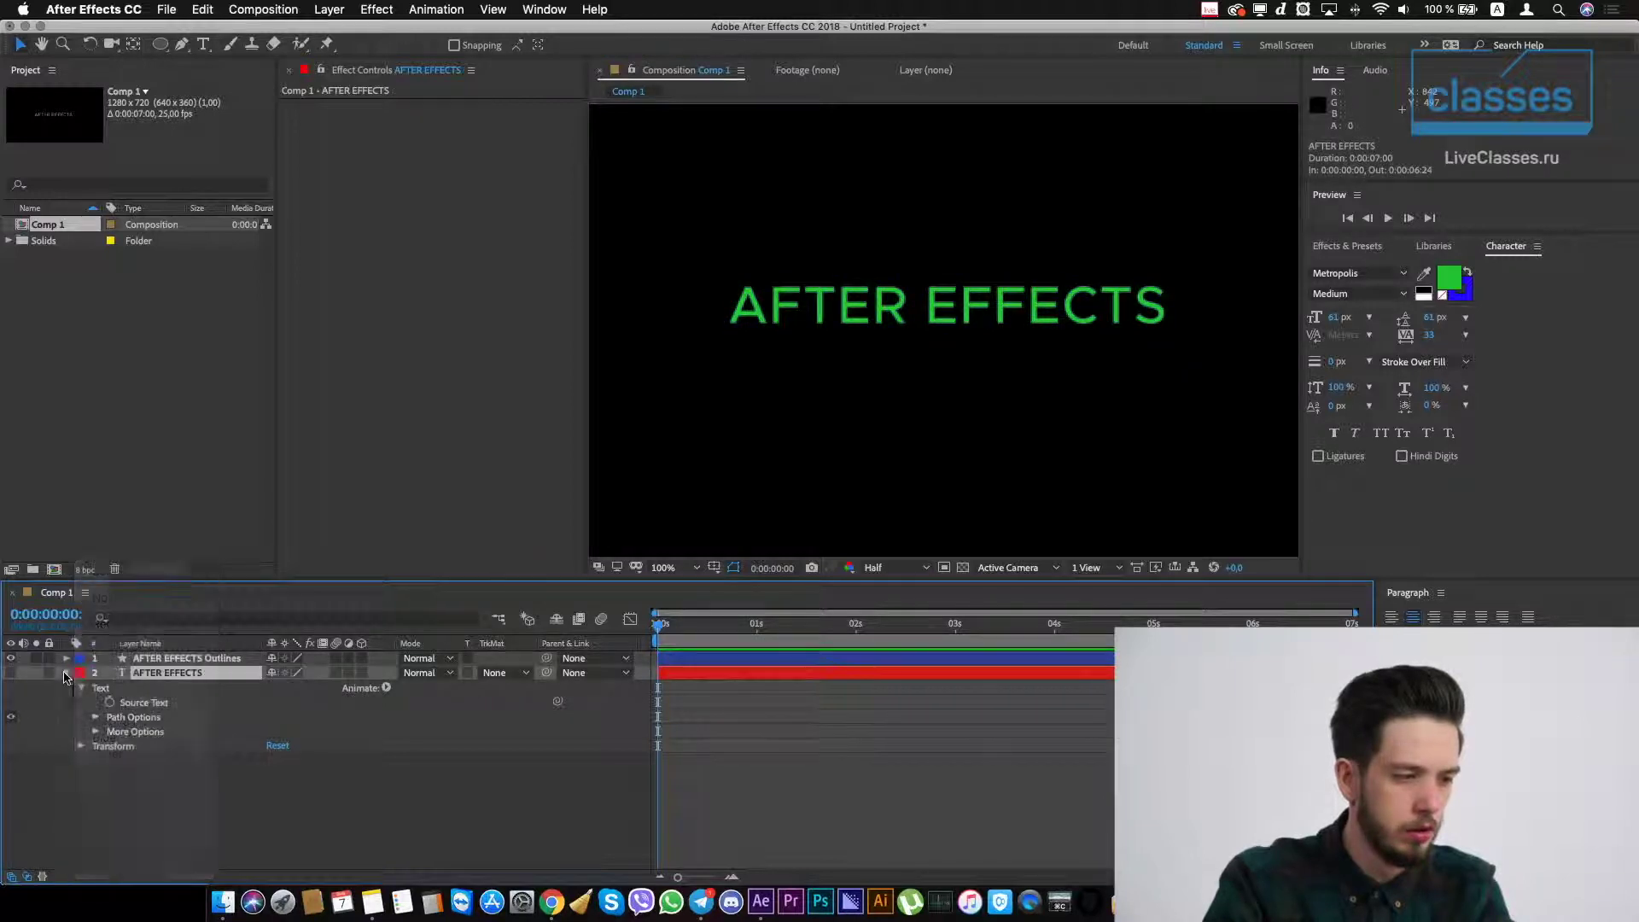
click(67, 672)
- Look through the letter groups in the shape outlines layer's Contents, including the A group, and collapse the layer again
click(66, 659)
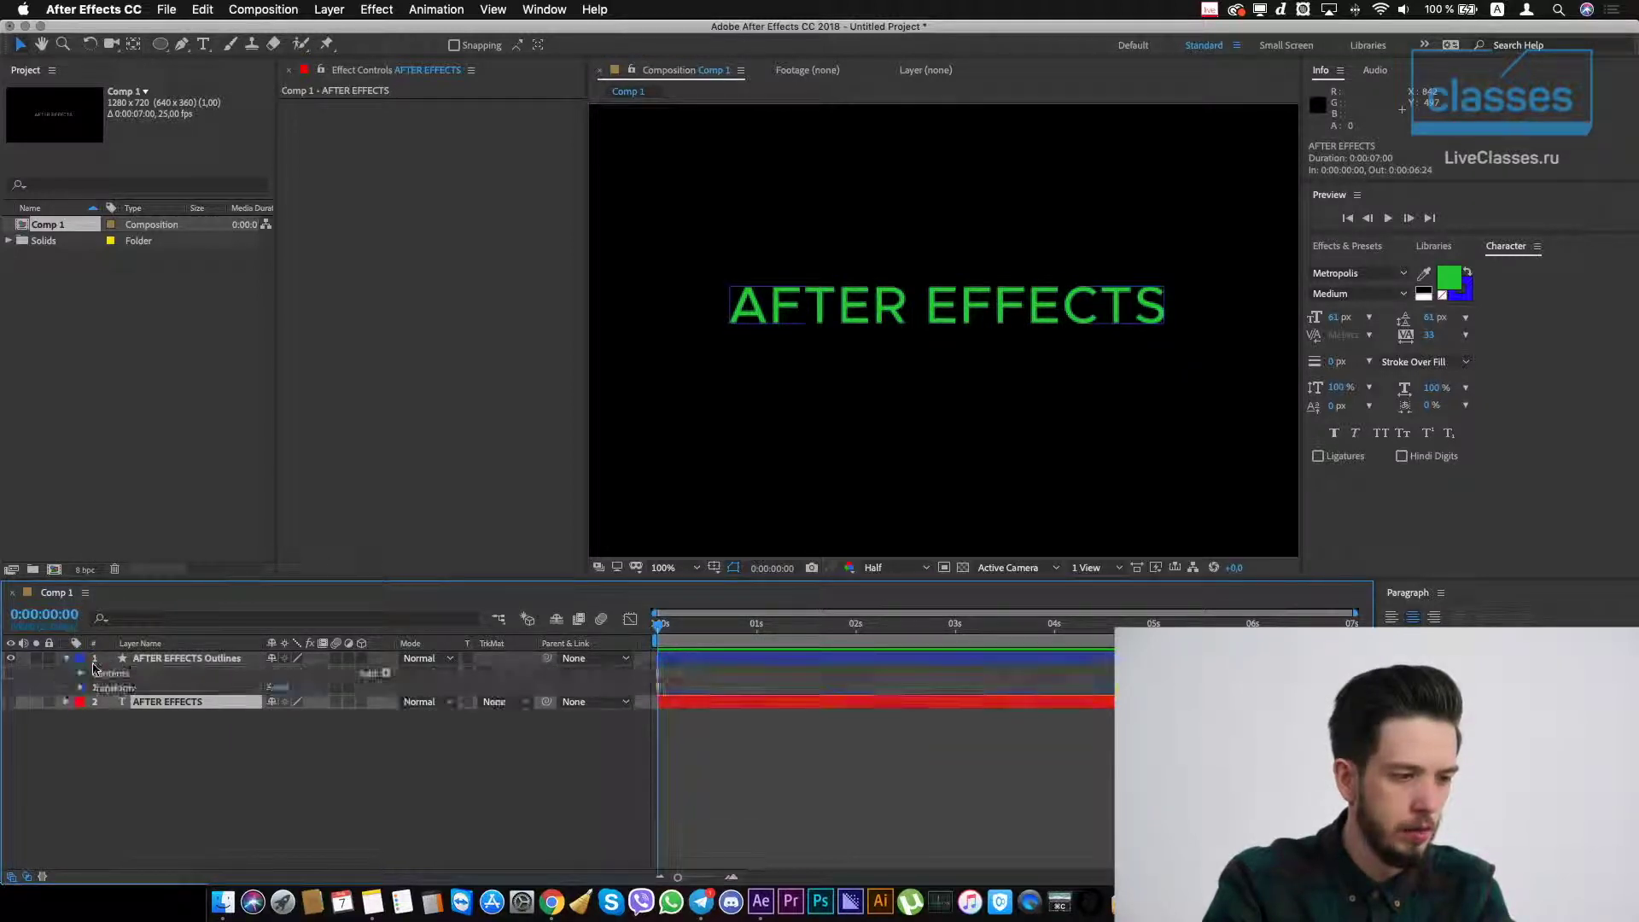
click(78, 674)
click(81, 674)
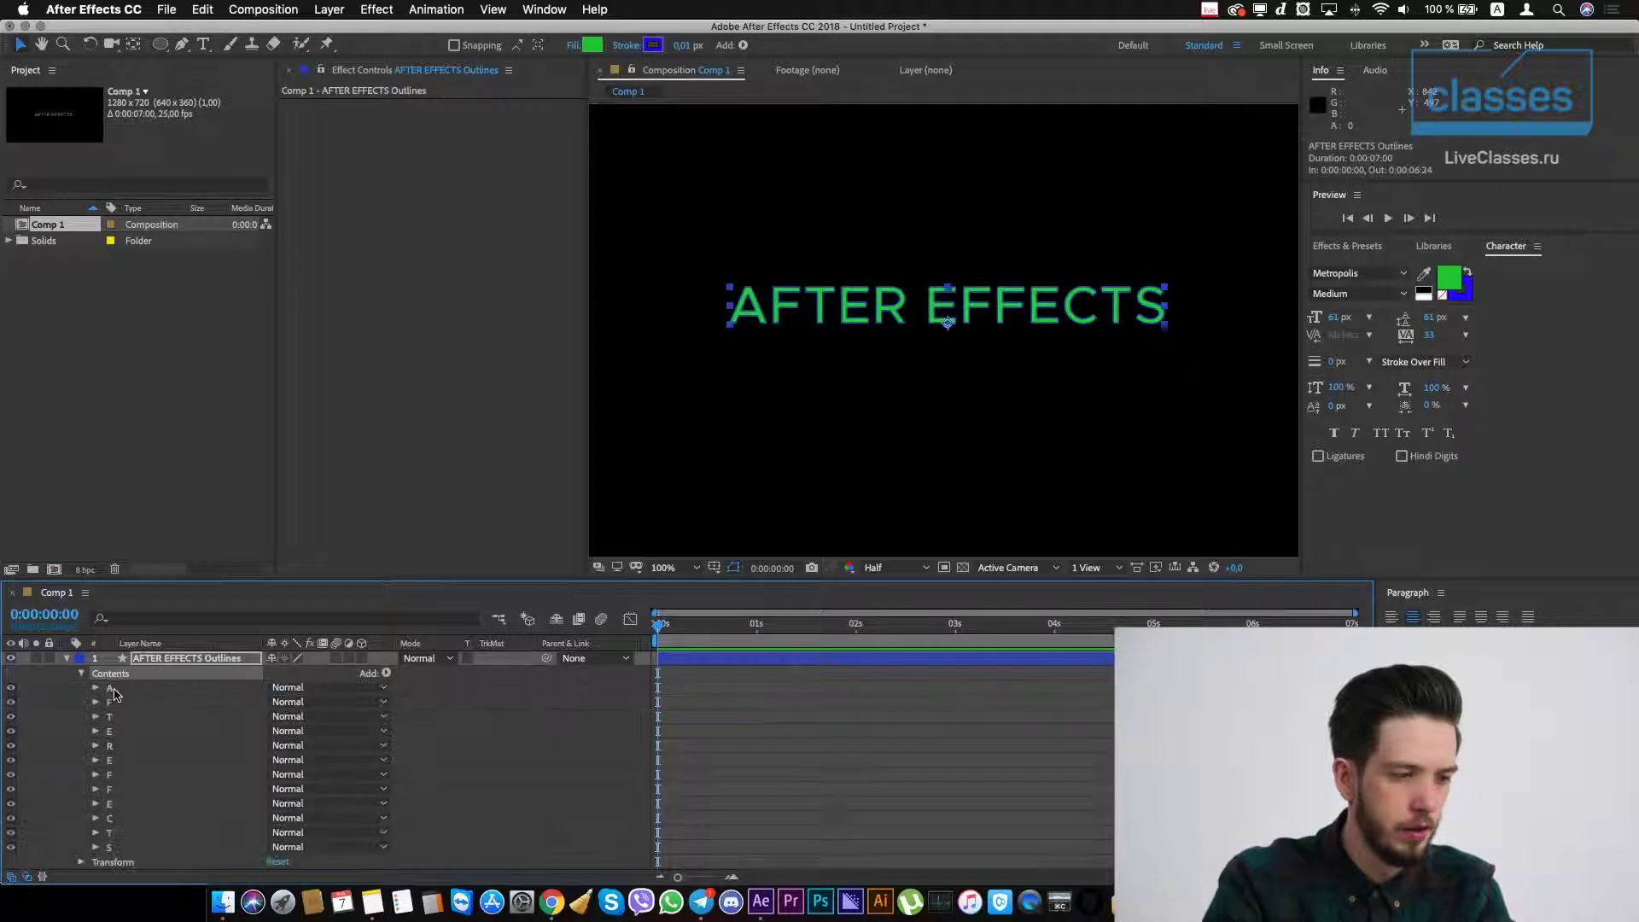
click(96, 688)
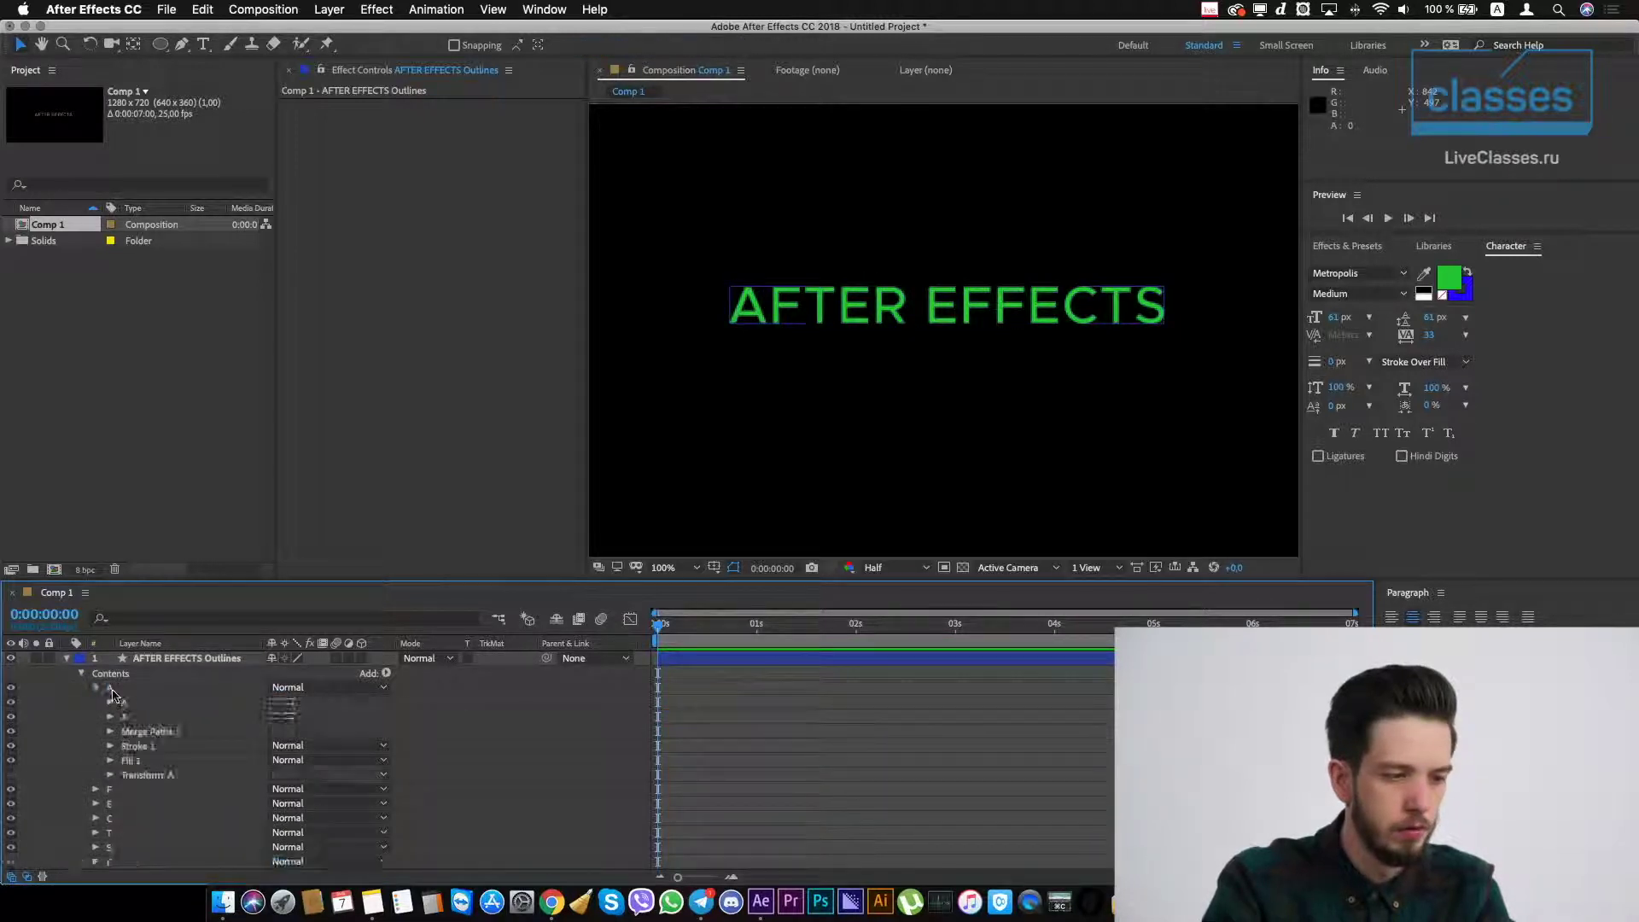
click(109, 688)
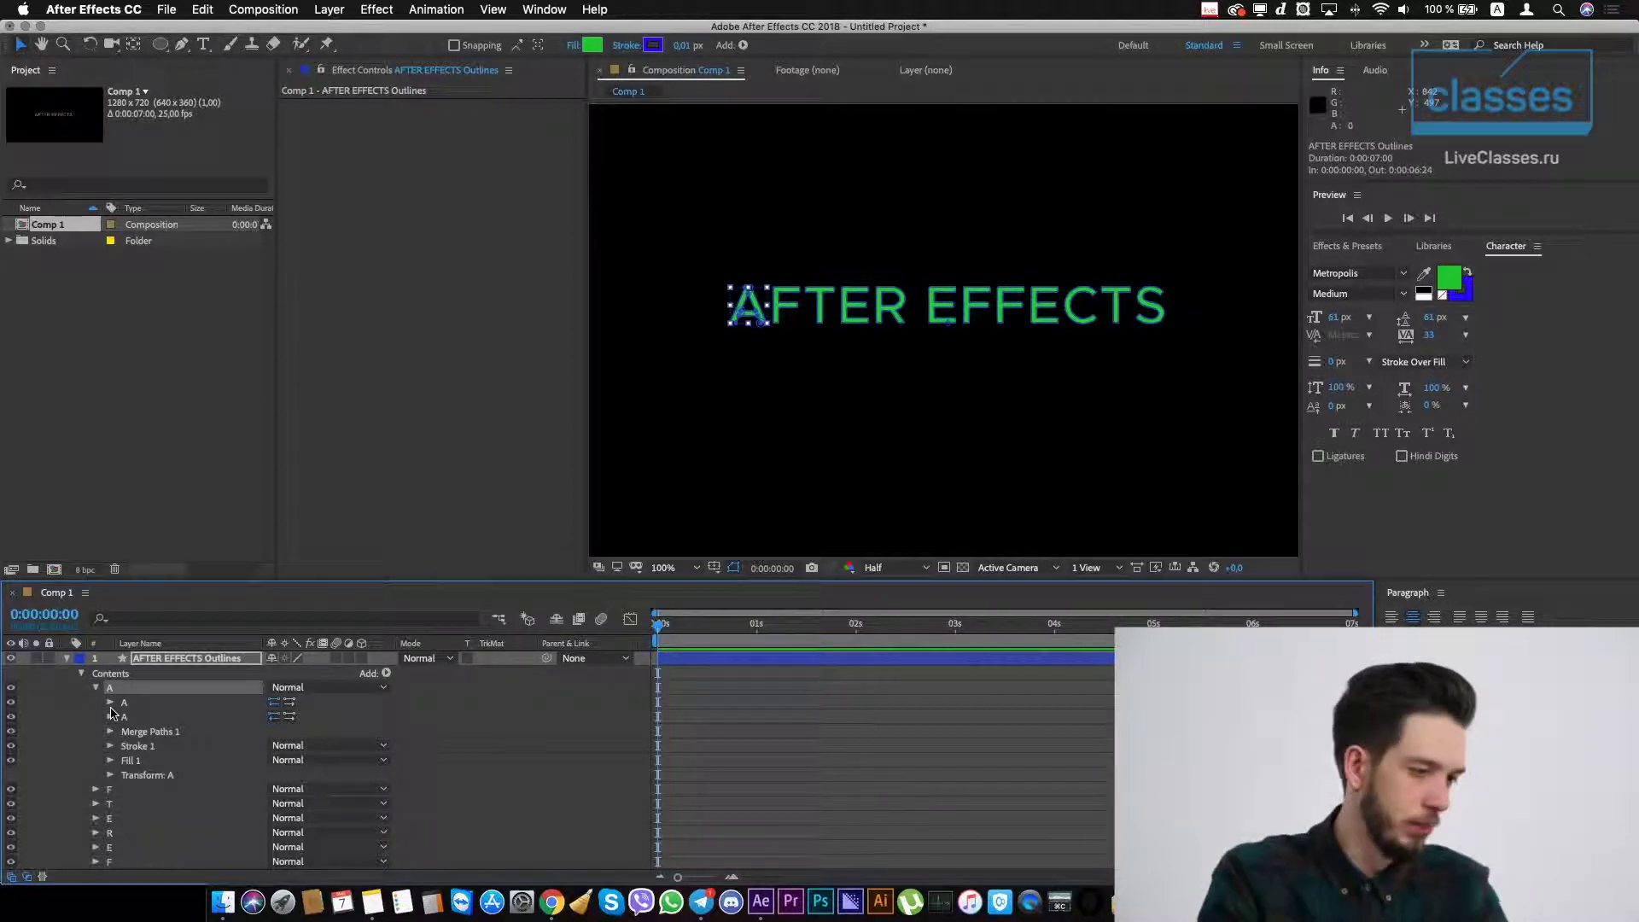
click(70, 658)
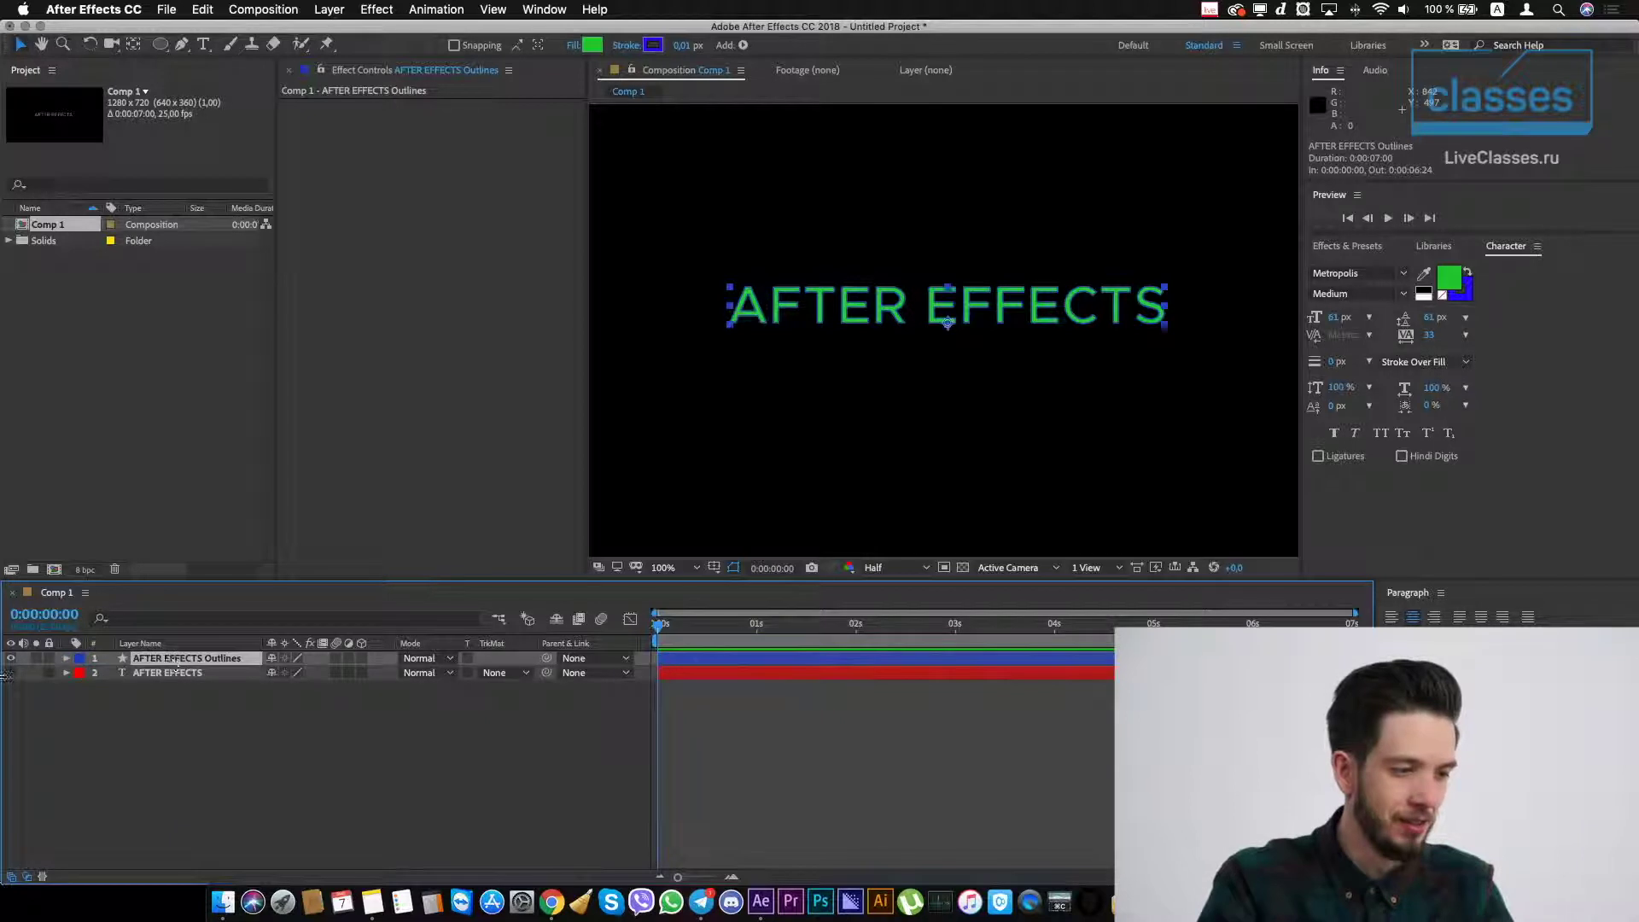
- Move the shape outlines layer 115 pixels up and turn the original text layer's visibility back on
drag(977, 321, 977, 222)
click(12, 674)
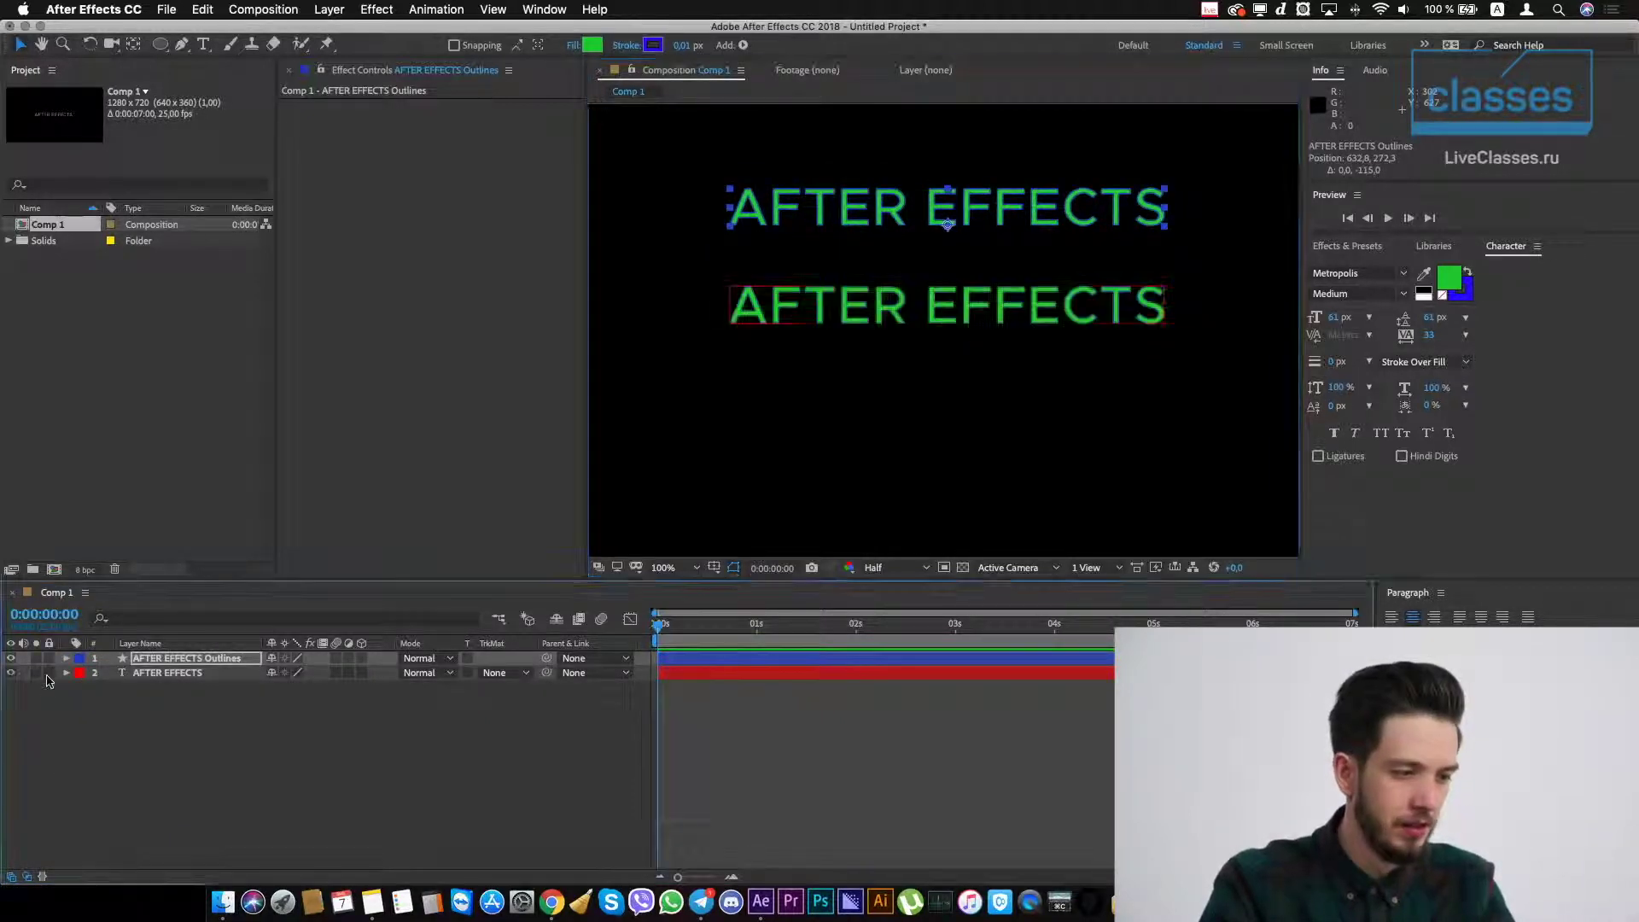
- Create masks from the original AFTER EFFECTS text layer
click(153, 674)
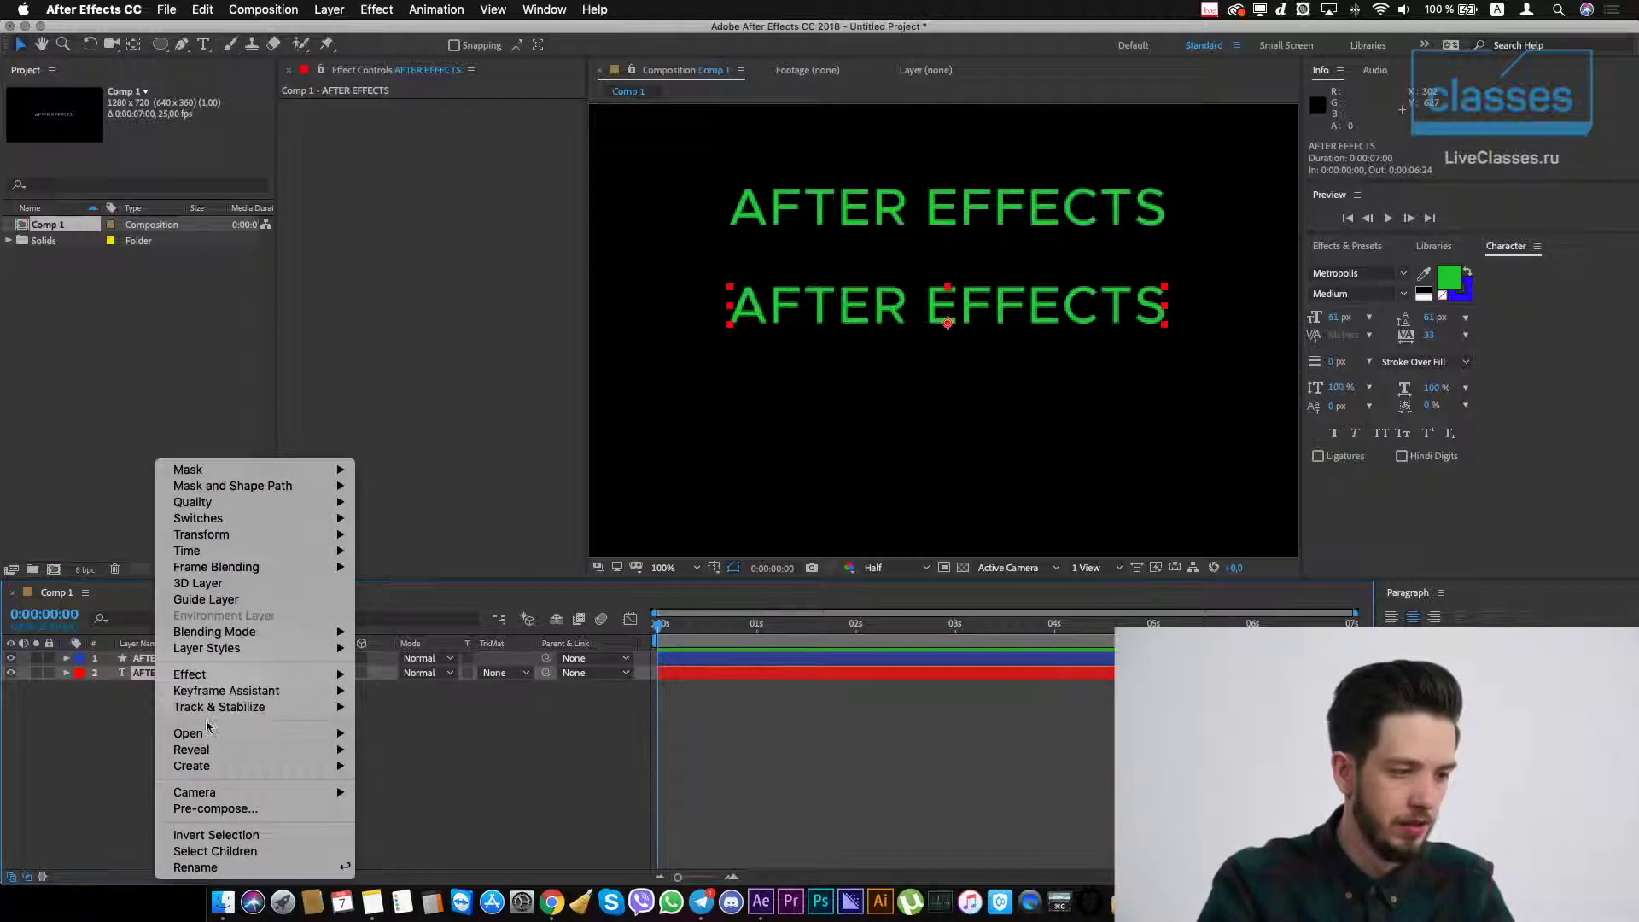
mouse_move(239, 766)
click(505, 801)
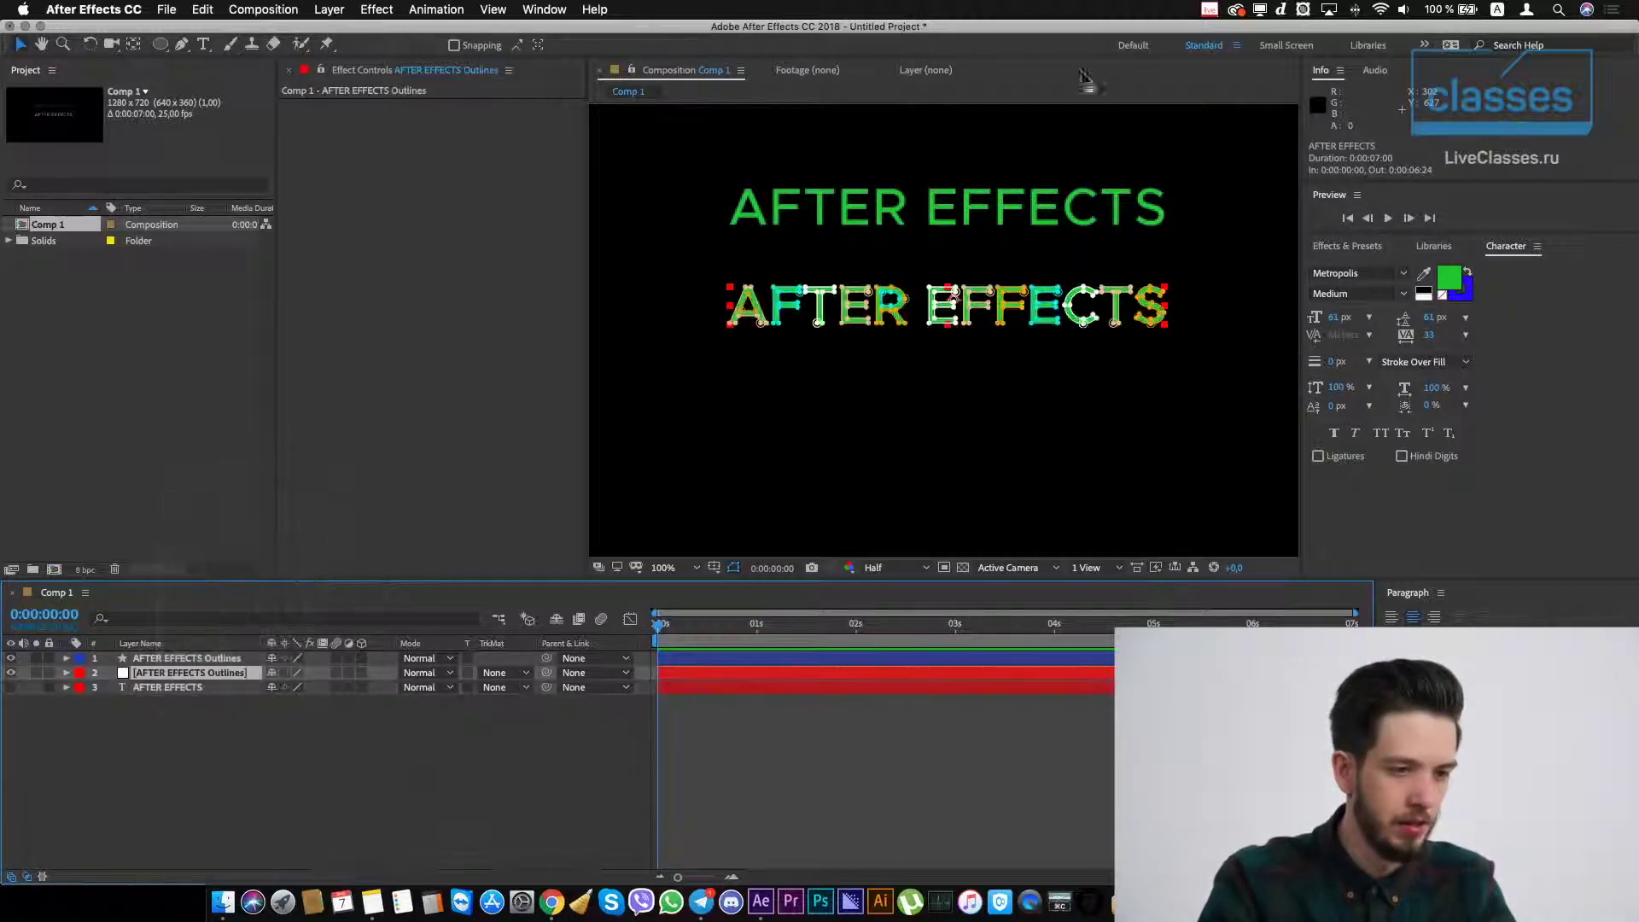
- Undo the accidental path distortion on the masked outlines layer and move the whole layer straight down to position 640, 470
drag(987, 301, 981, 391)
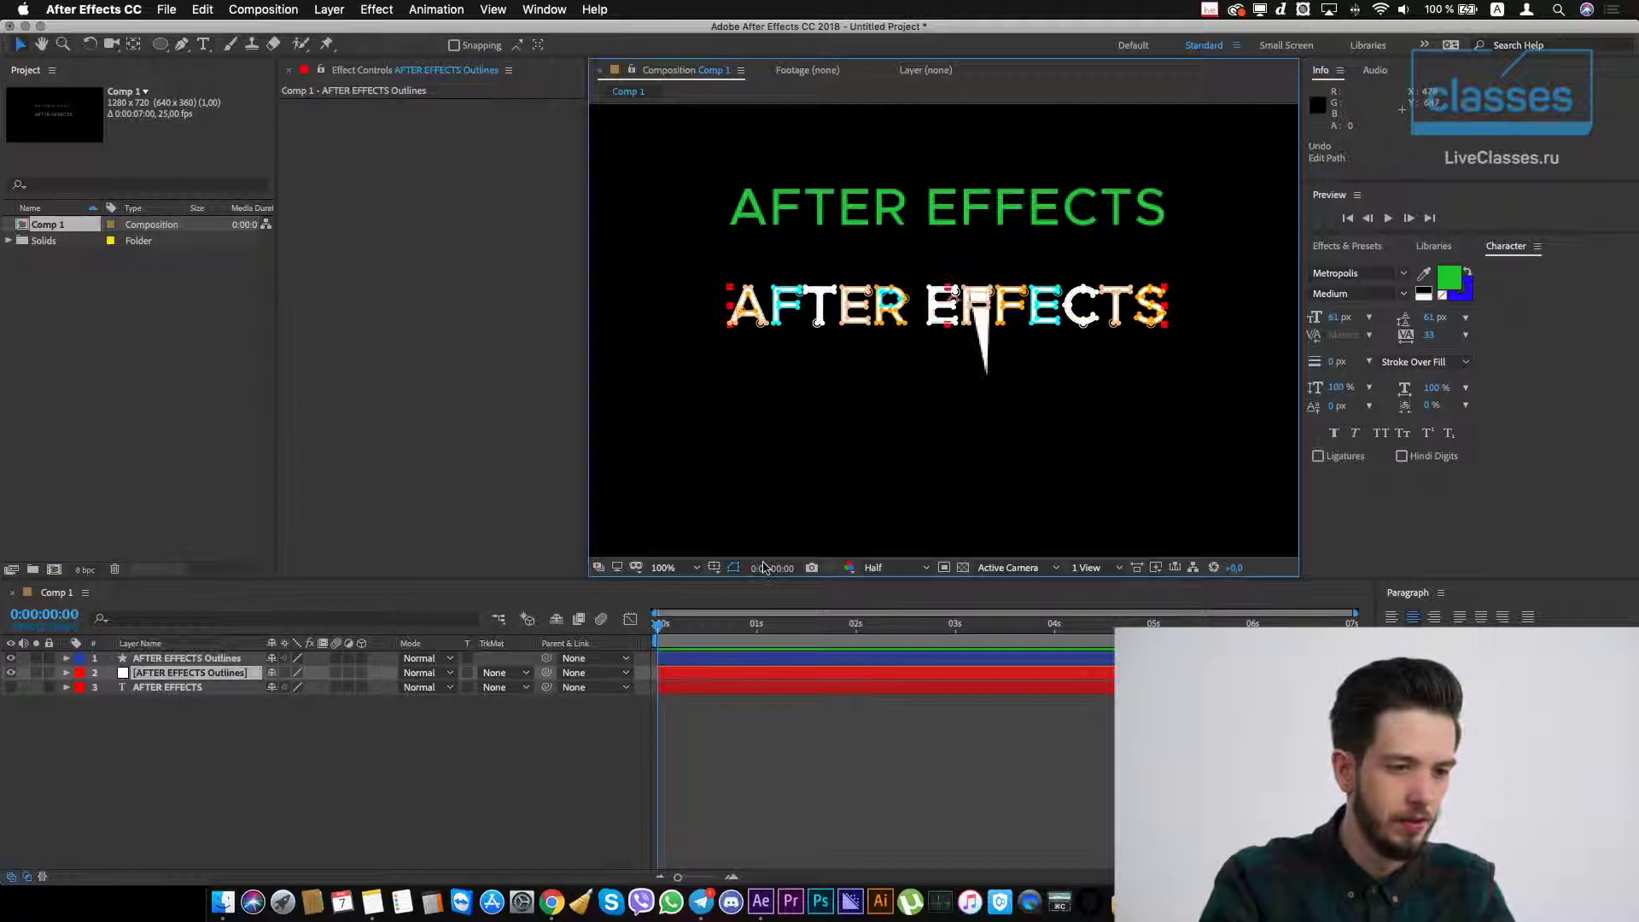
key(super+z)
key(shift+Down)
key(shift+Down)
key(shift+Down)
key(shift+Down)
key(shift+Down)
key(shift+Down)
key(shift+Down)
key(shift+Down)
key(shift+Down)
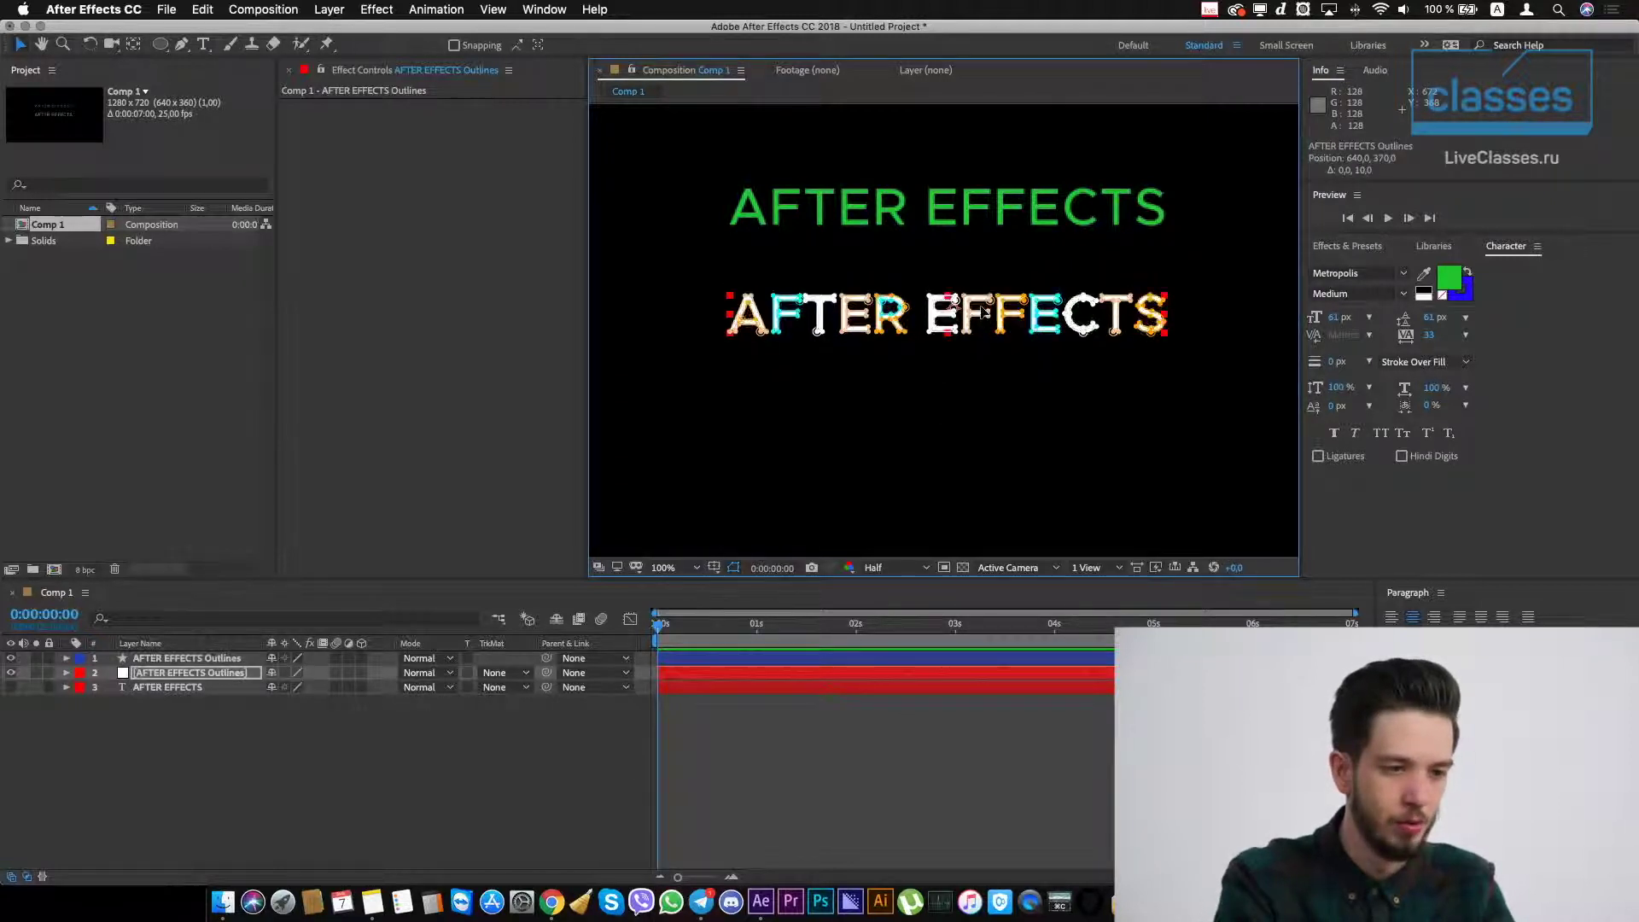
key(shift+Down)
key(shift+Down)
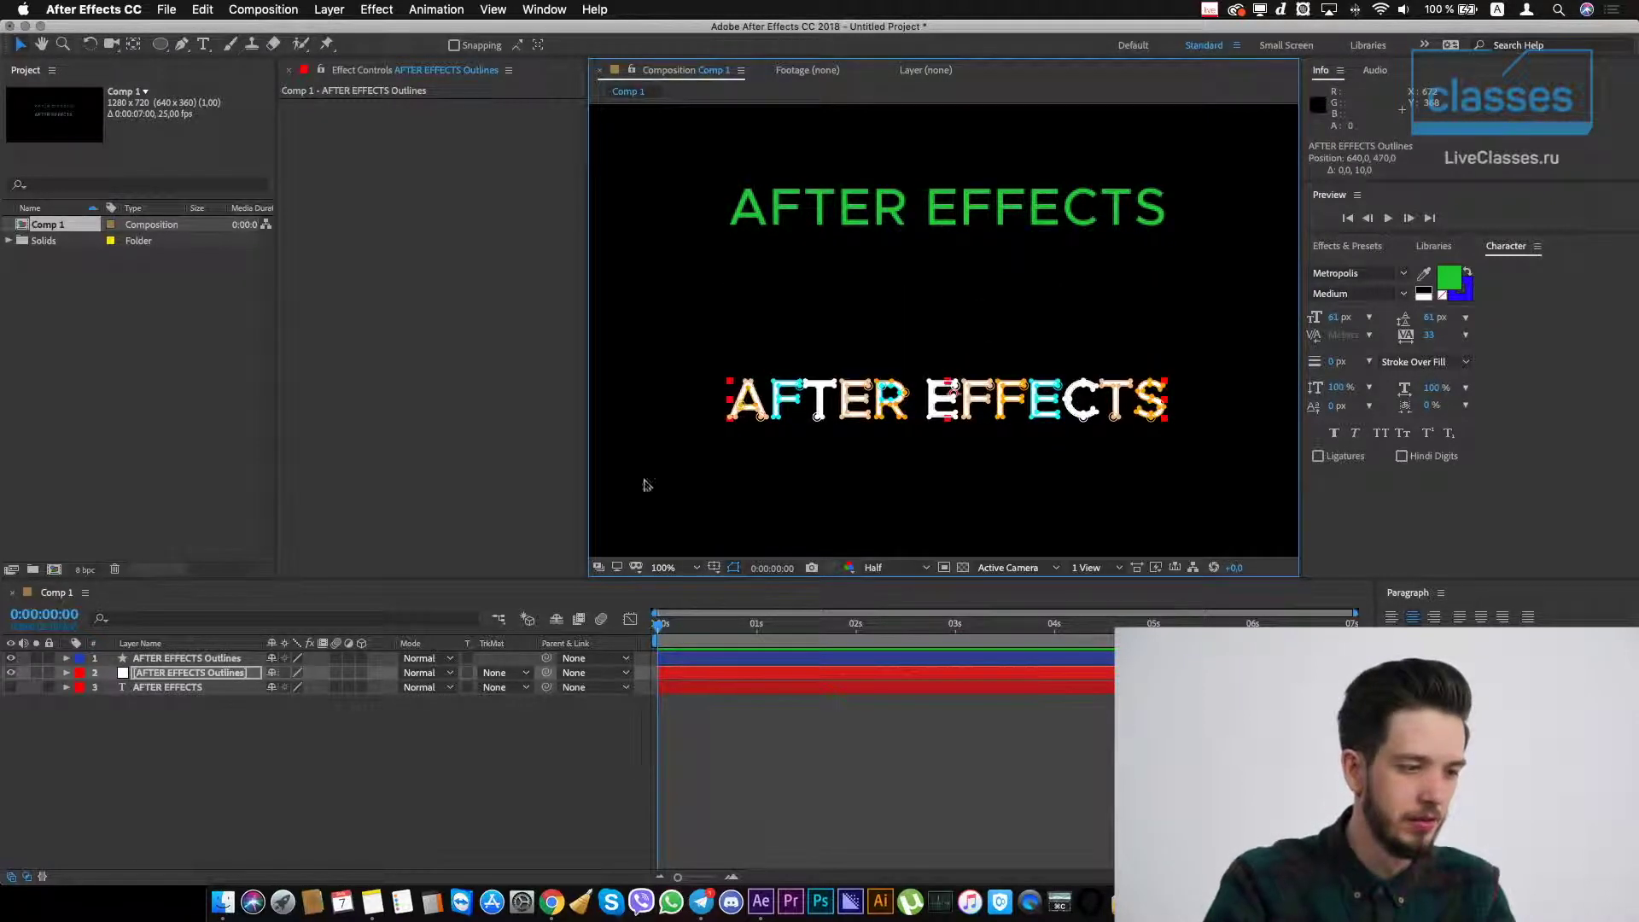
- Apply the Fill effect with its default red color to the masked outlines layer and deselect the layer
click(240, 680)
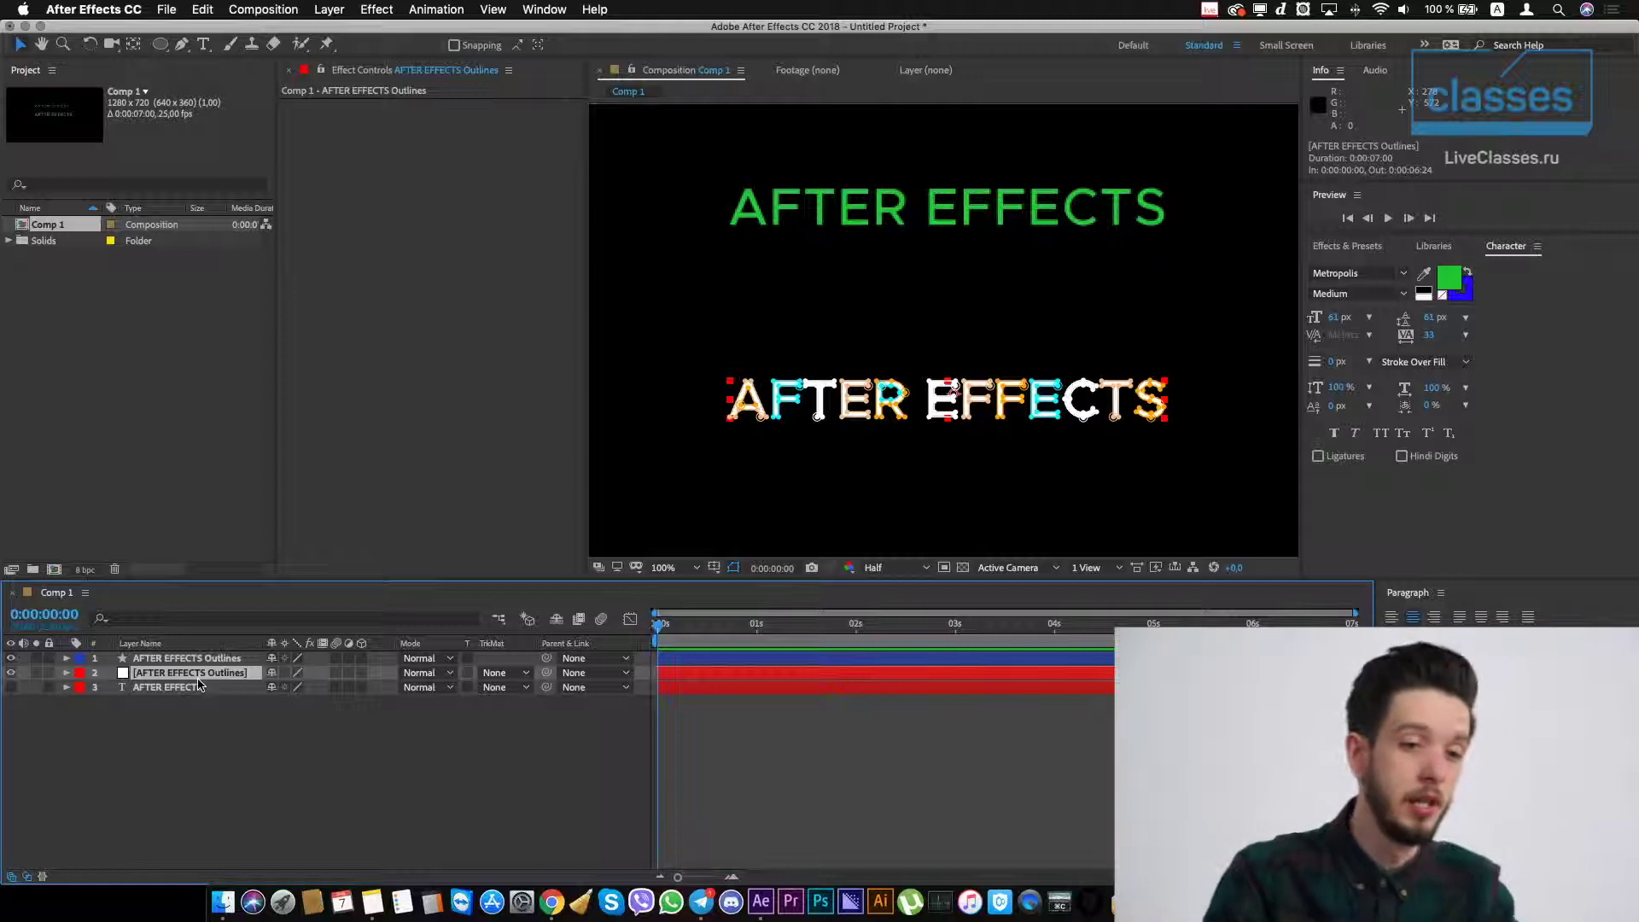
click(1353, 250)
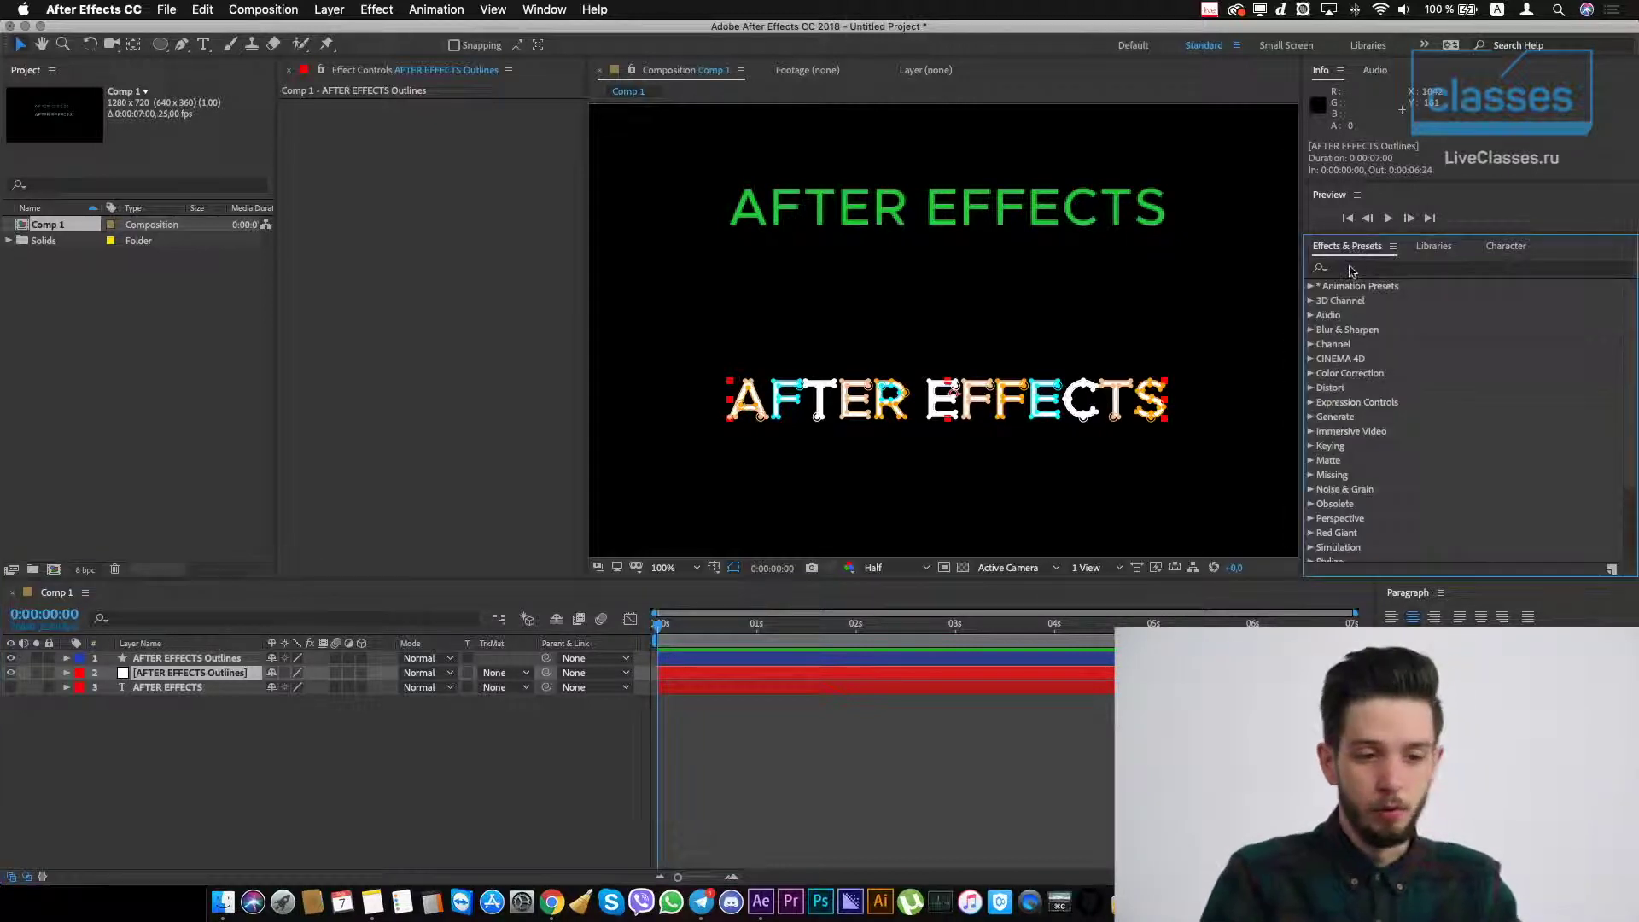
click(1351, 268)
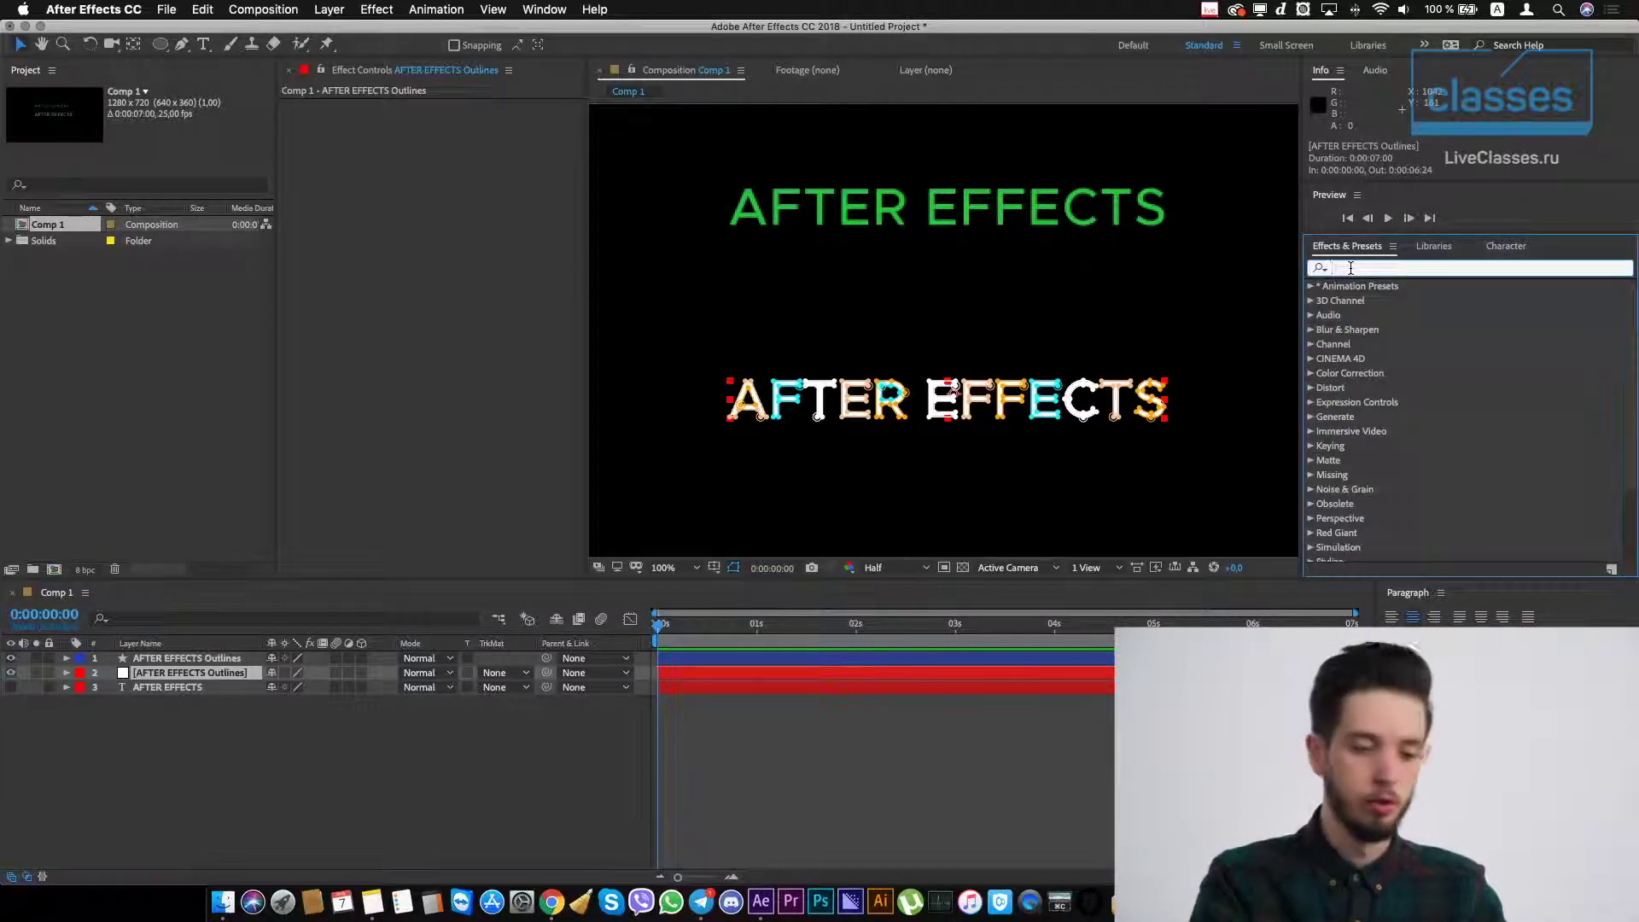
text(fill)
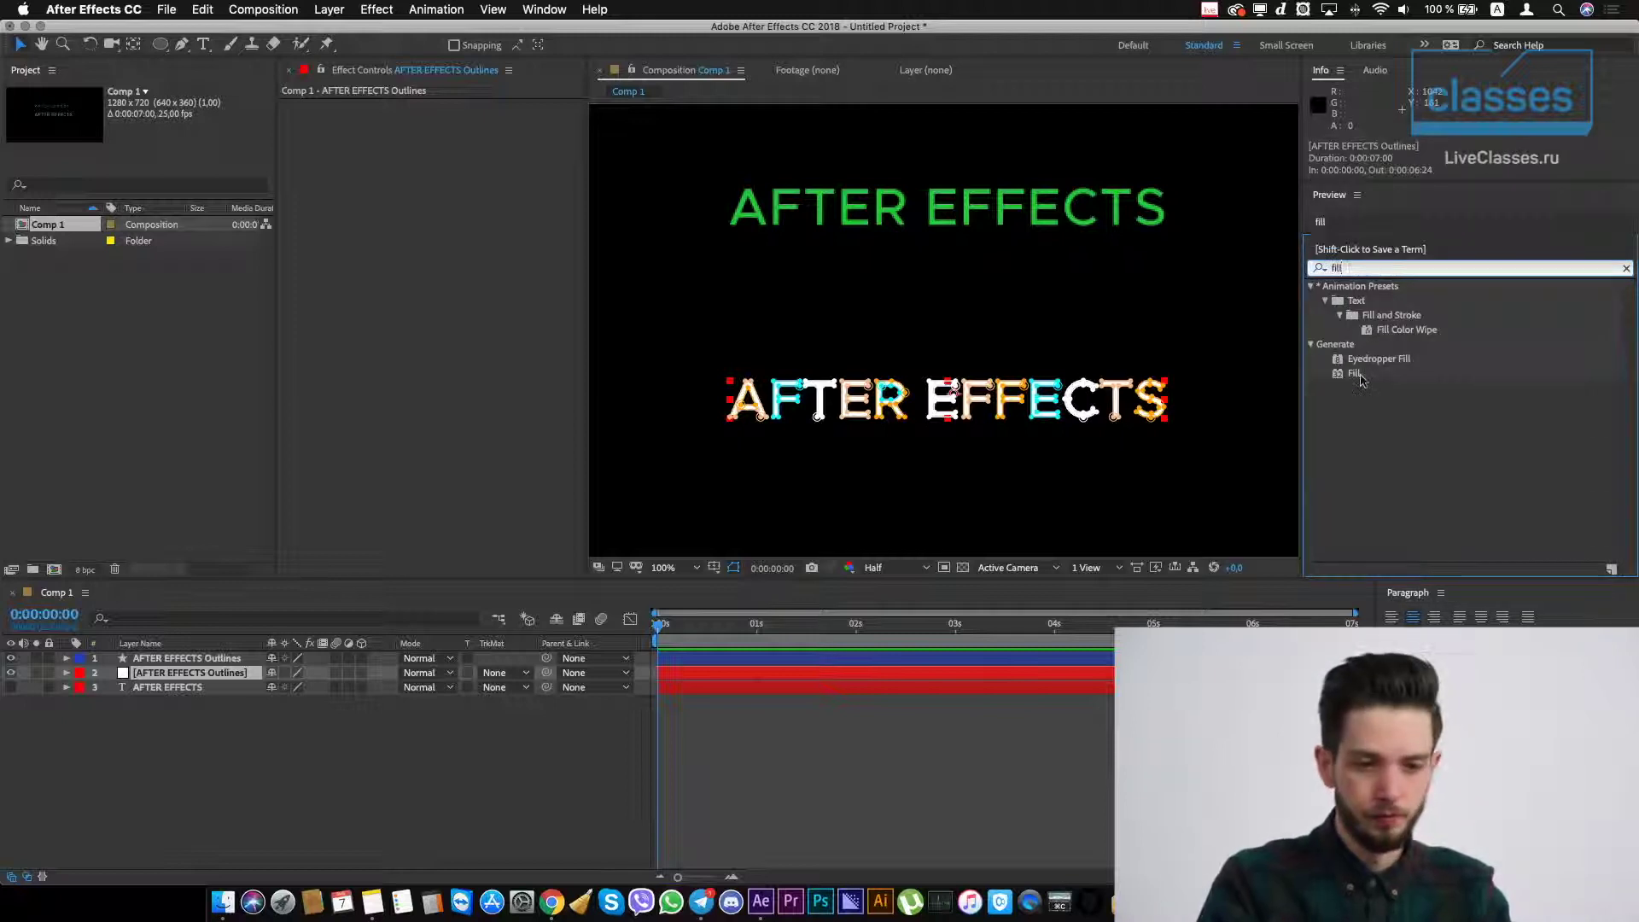
double_click(1356, 375)
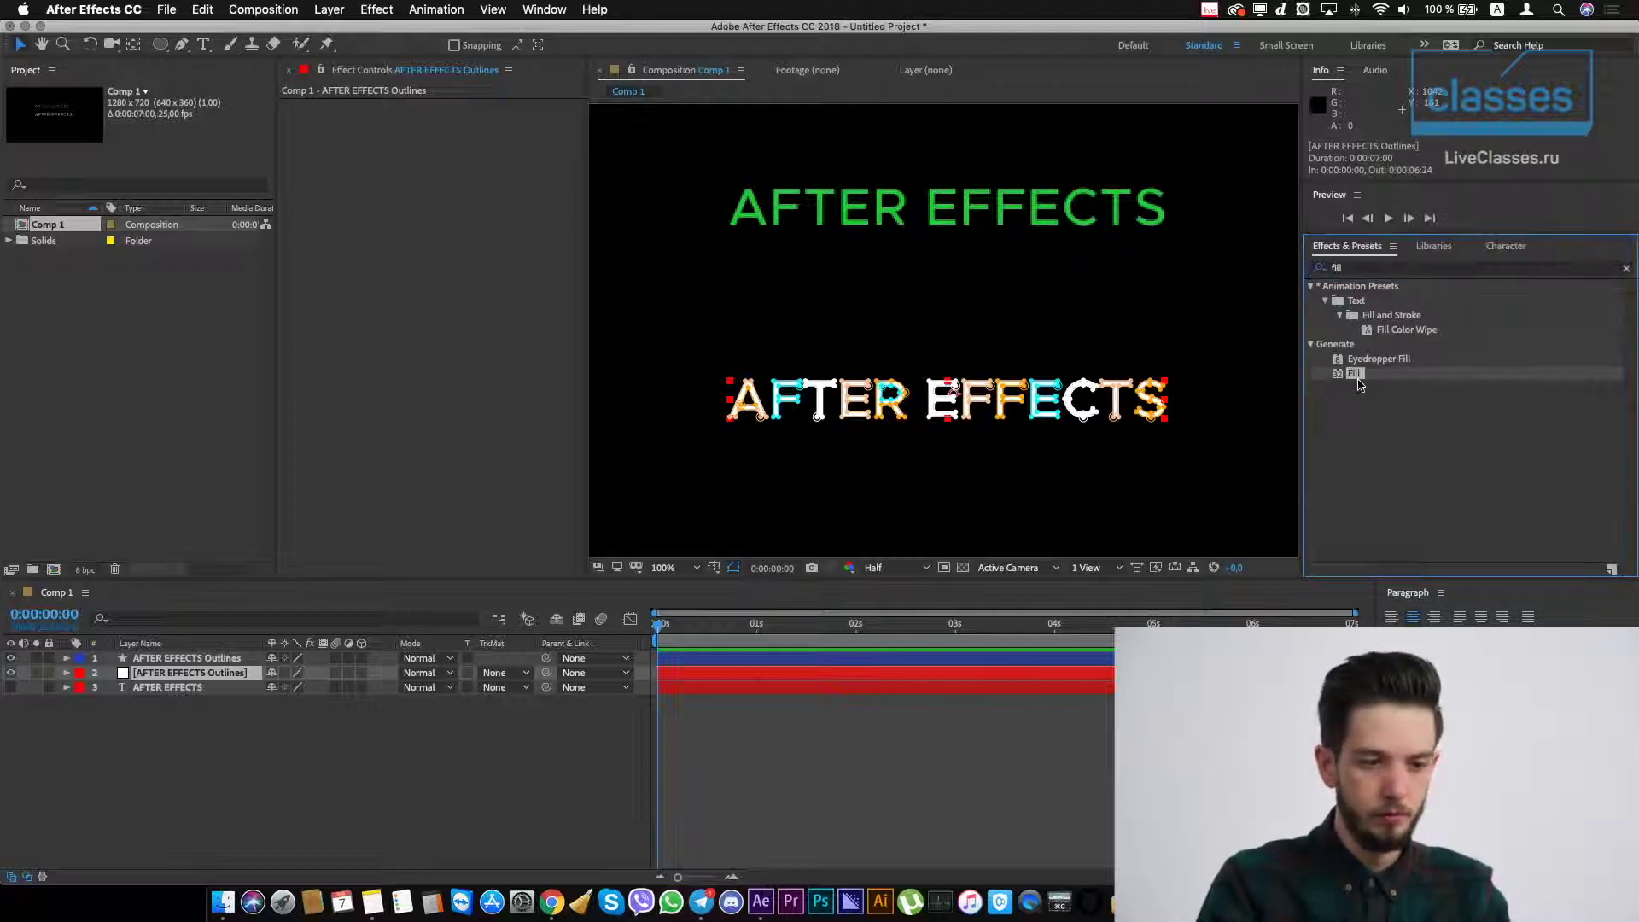
click(943, 787)
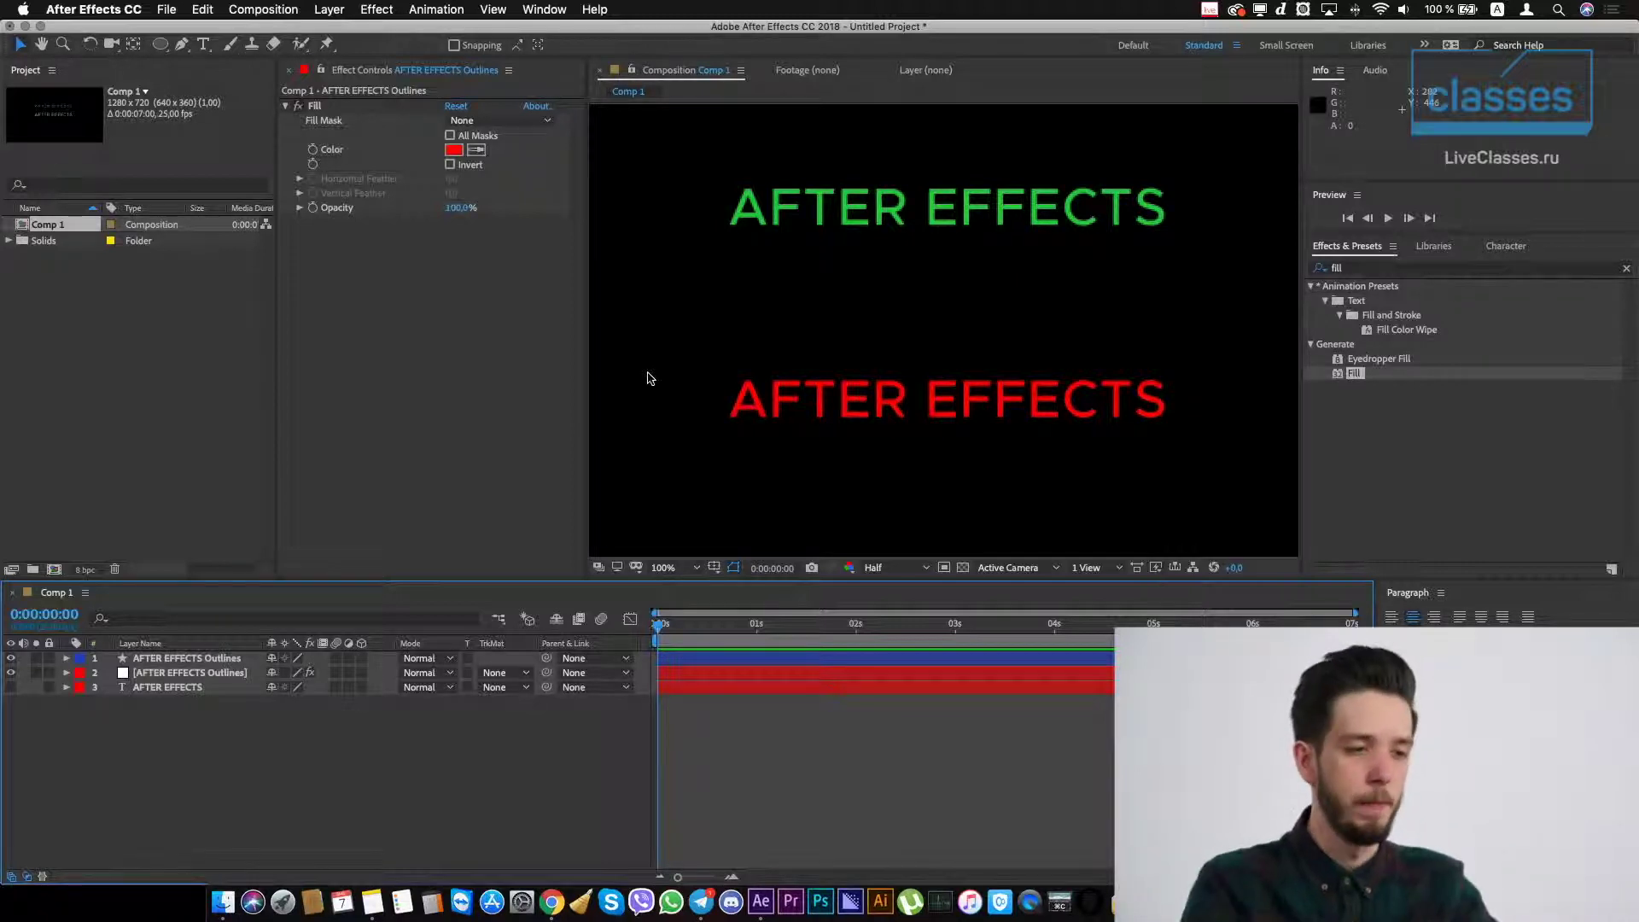
- Examine the A group in the green shape outlines layer, including its paths and Transform: A properties, and the groups below it
click(969, 228)
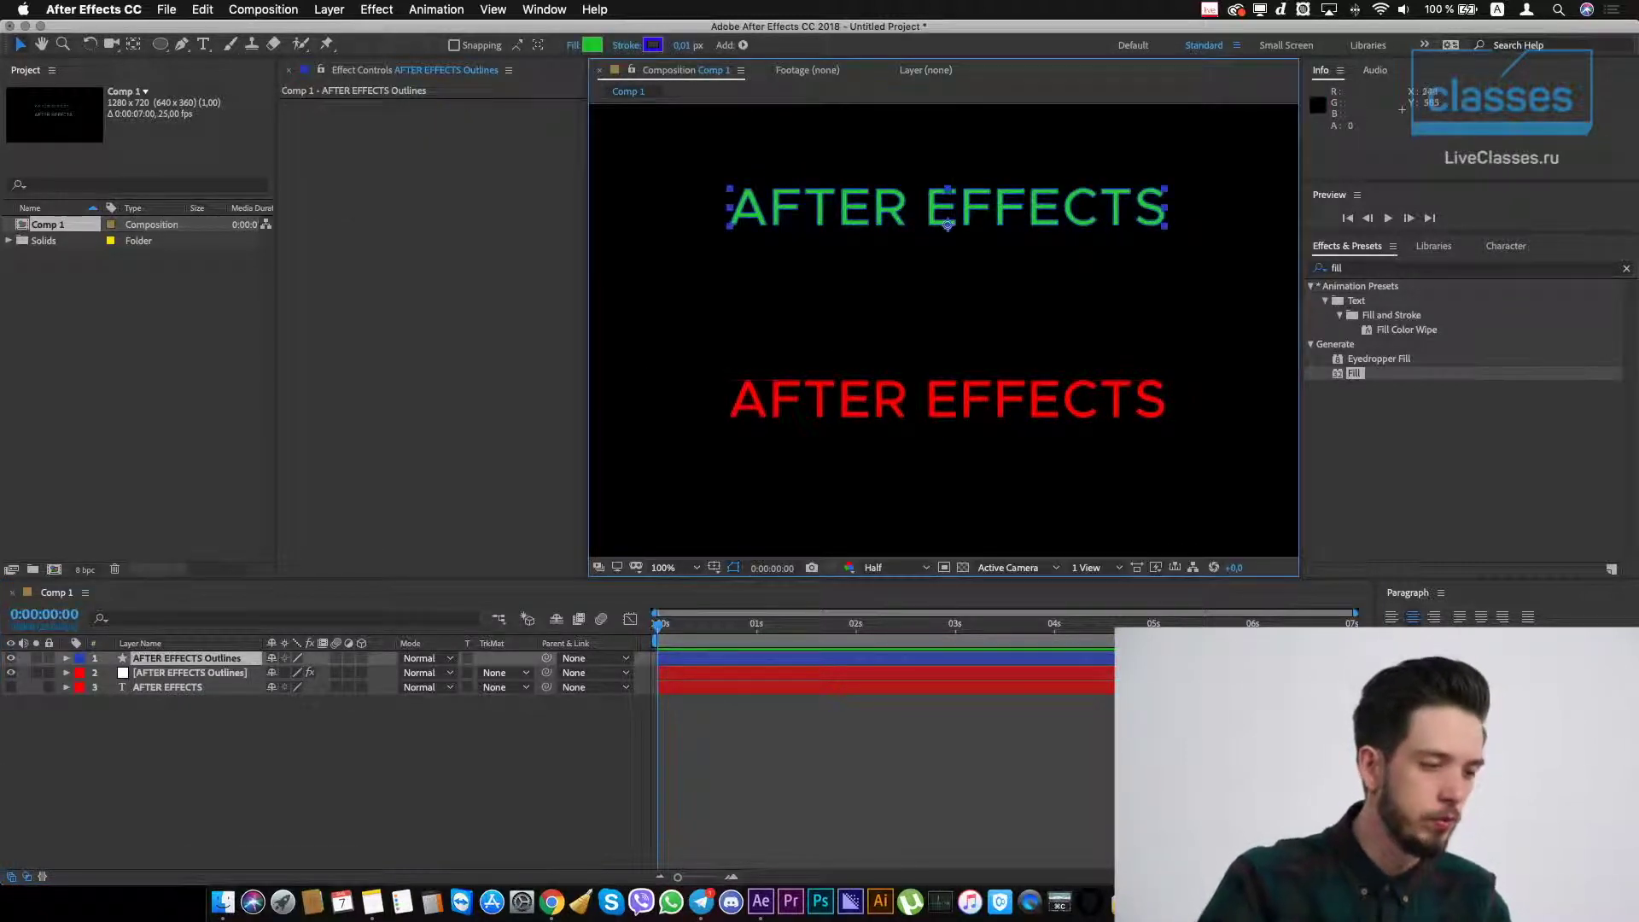
click(65, 659)
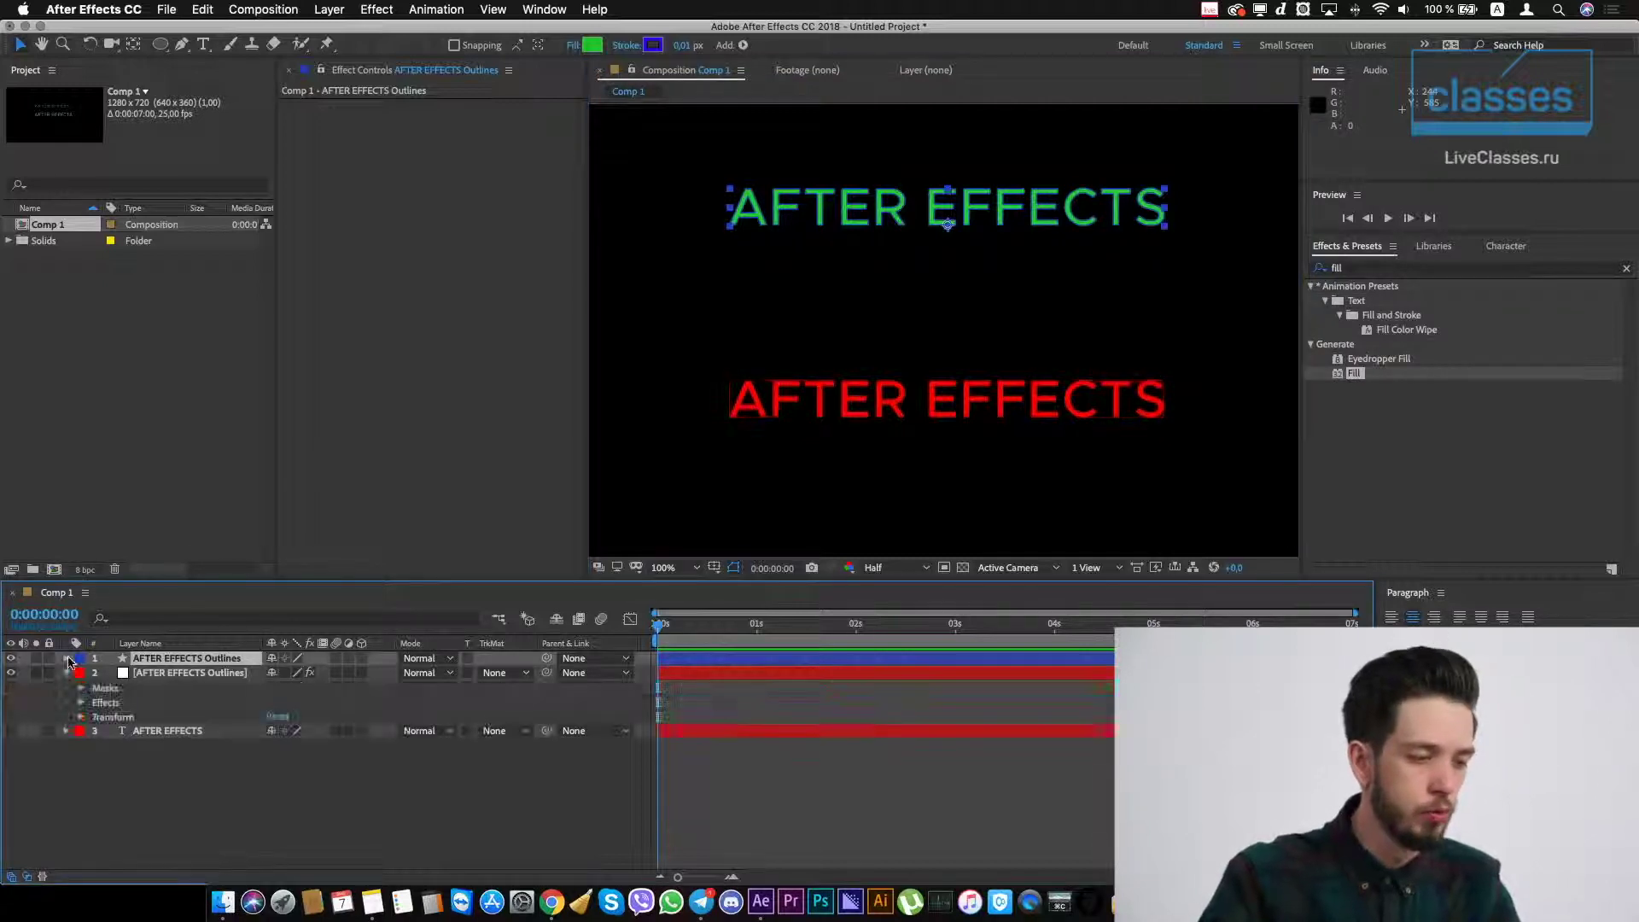
click(78, 674)
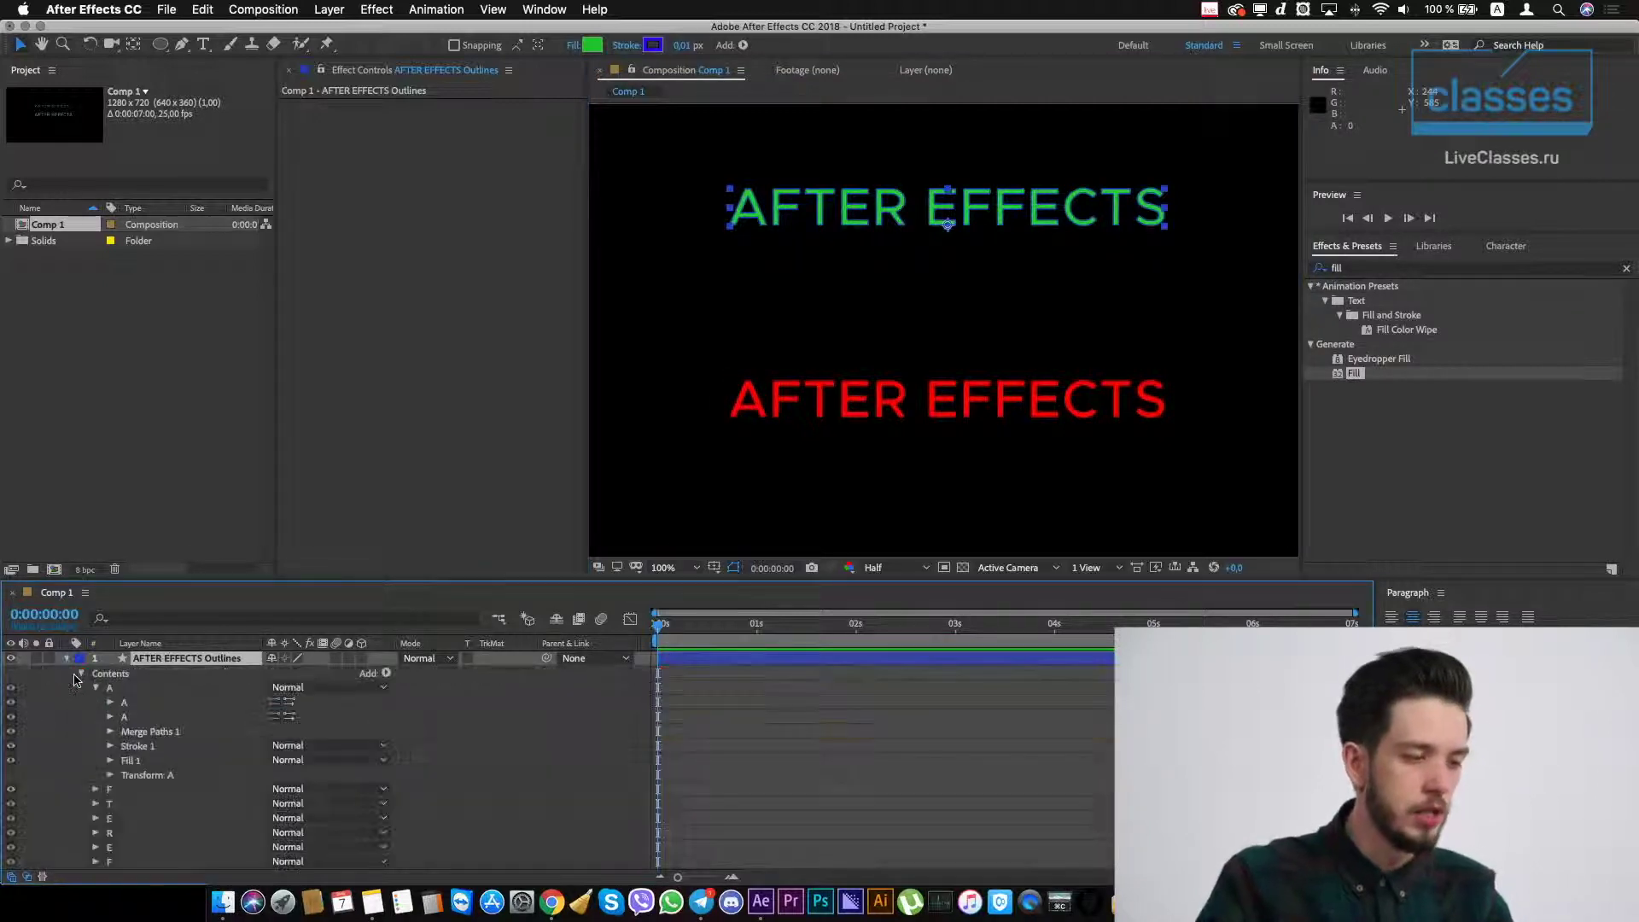
click(109, 717)
click(110, 718)
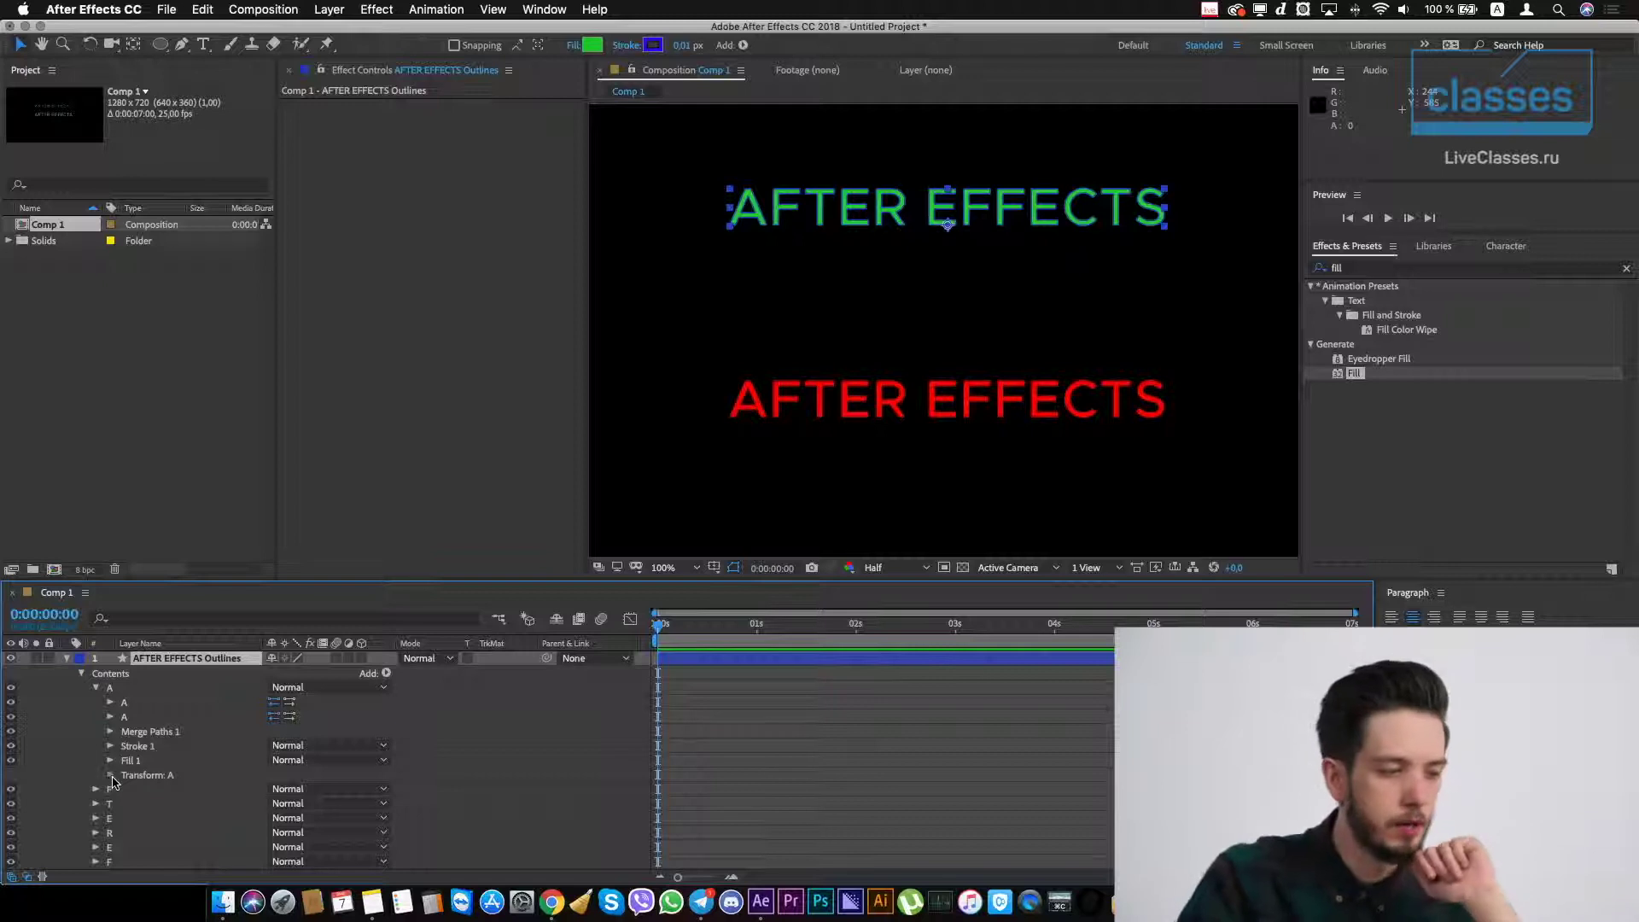
click(110, 775)
click(164, 761)
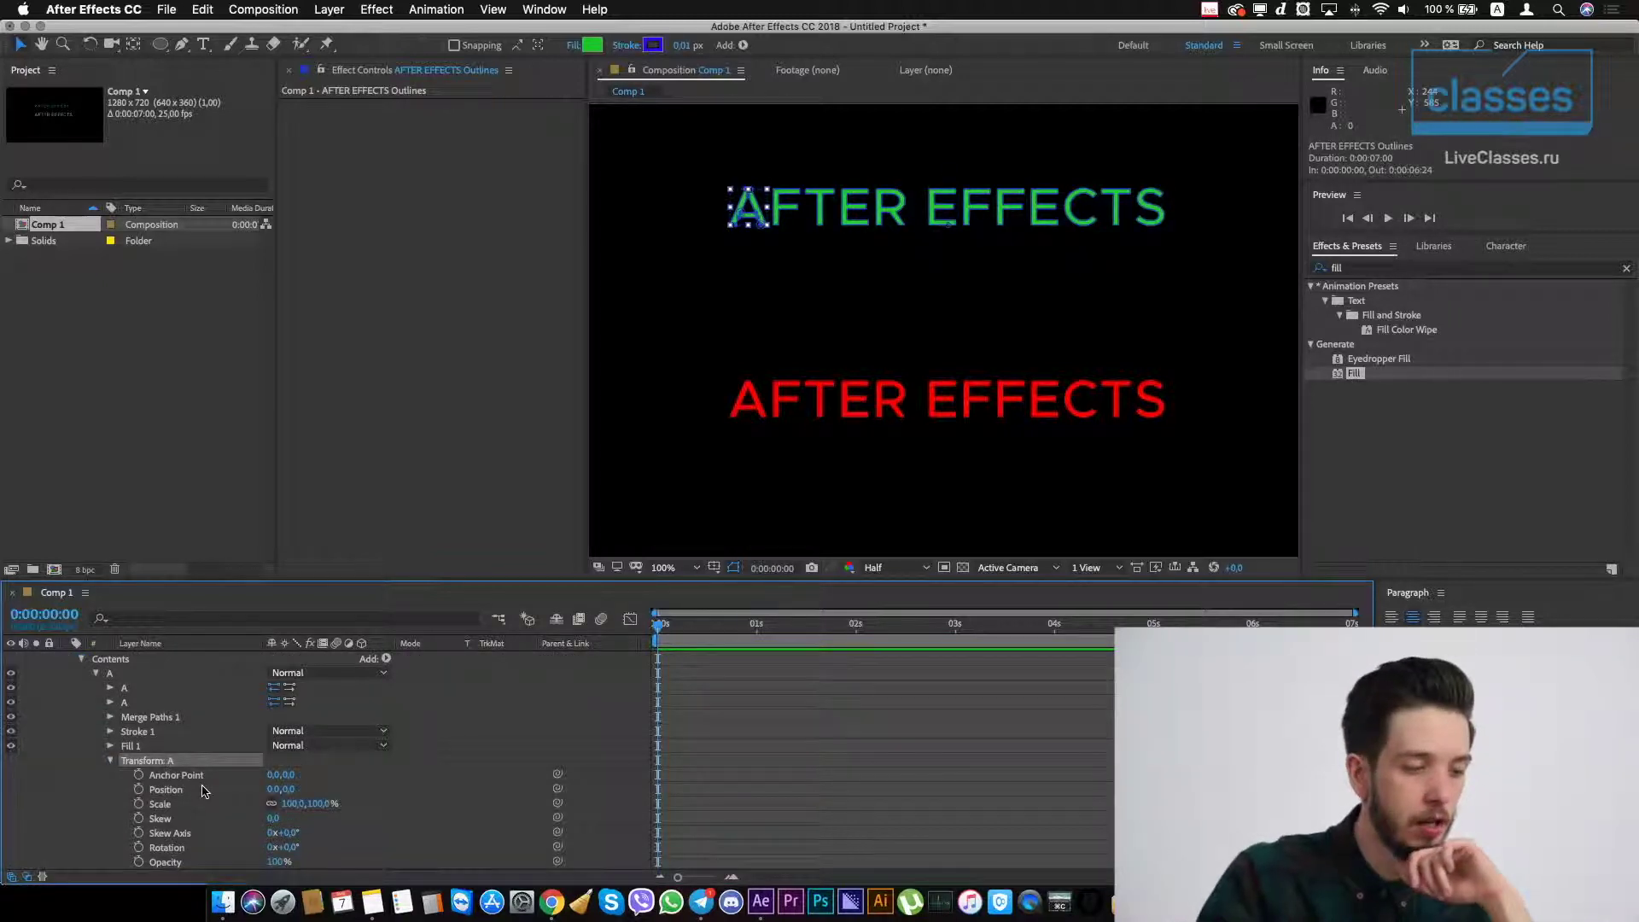
scroll(357, 782, up, 1)
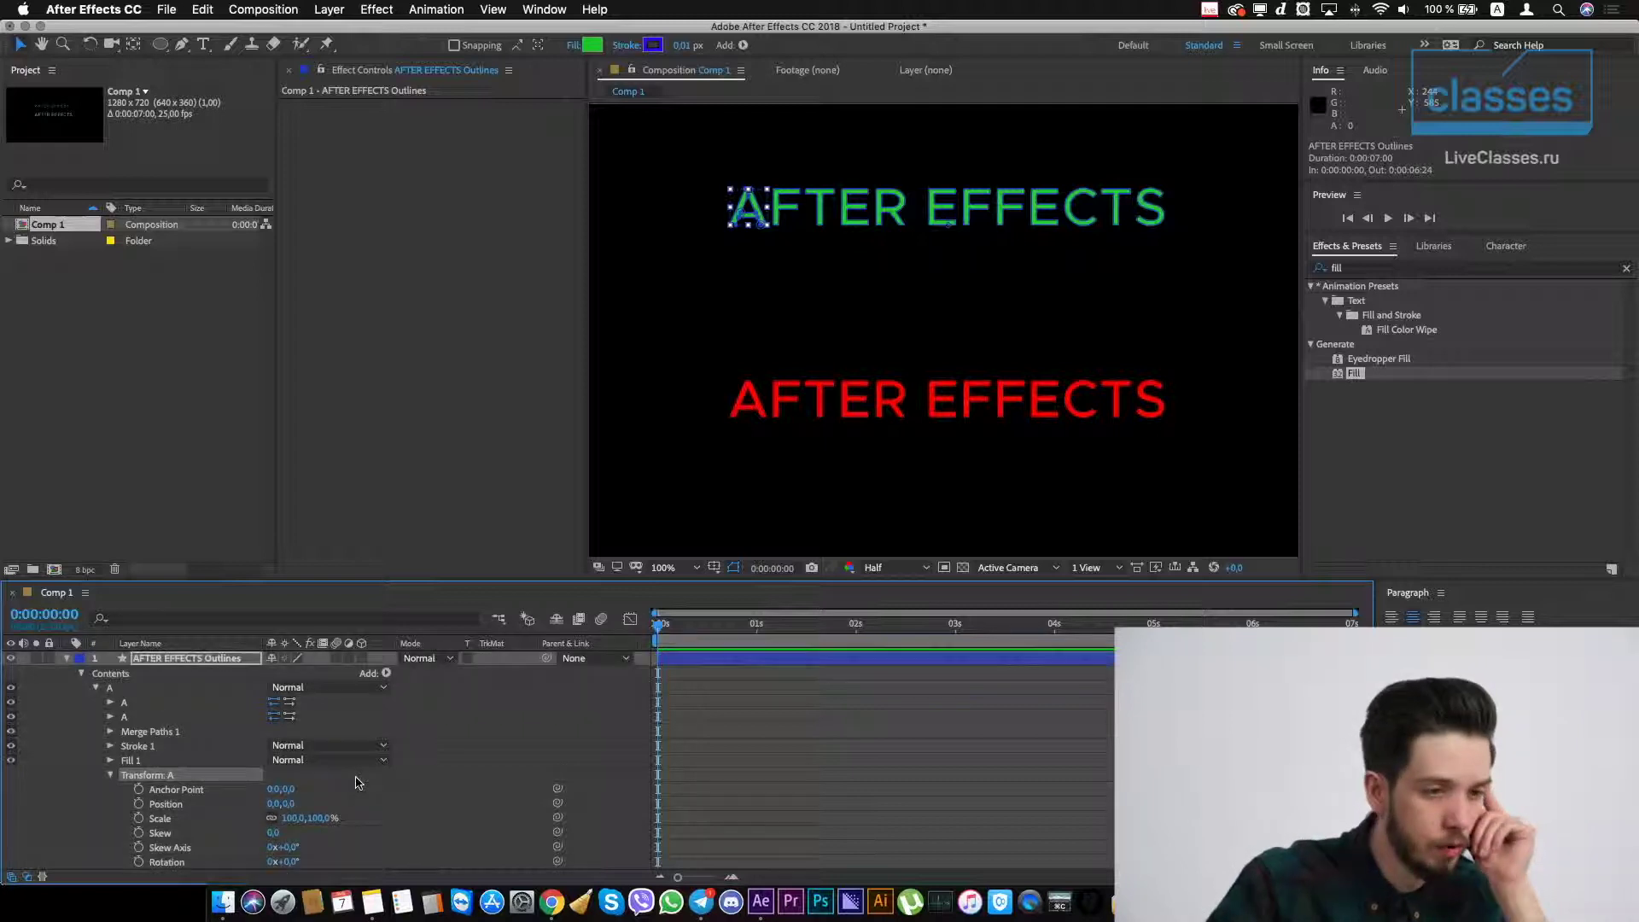
scroll(357, 782, down, 4)
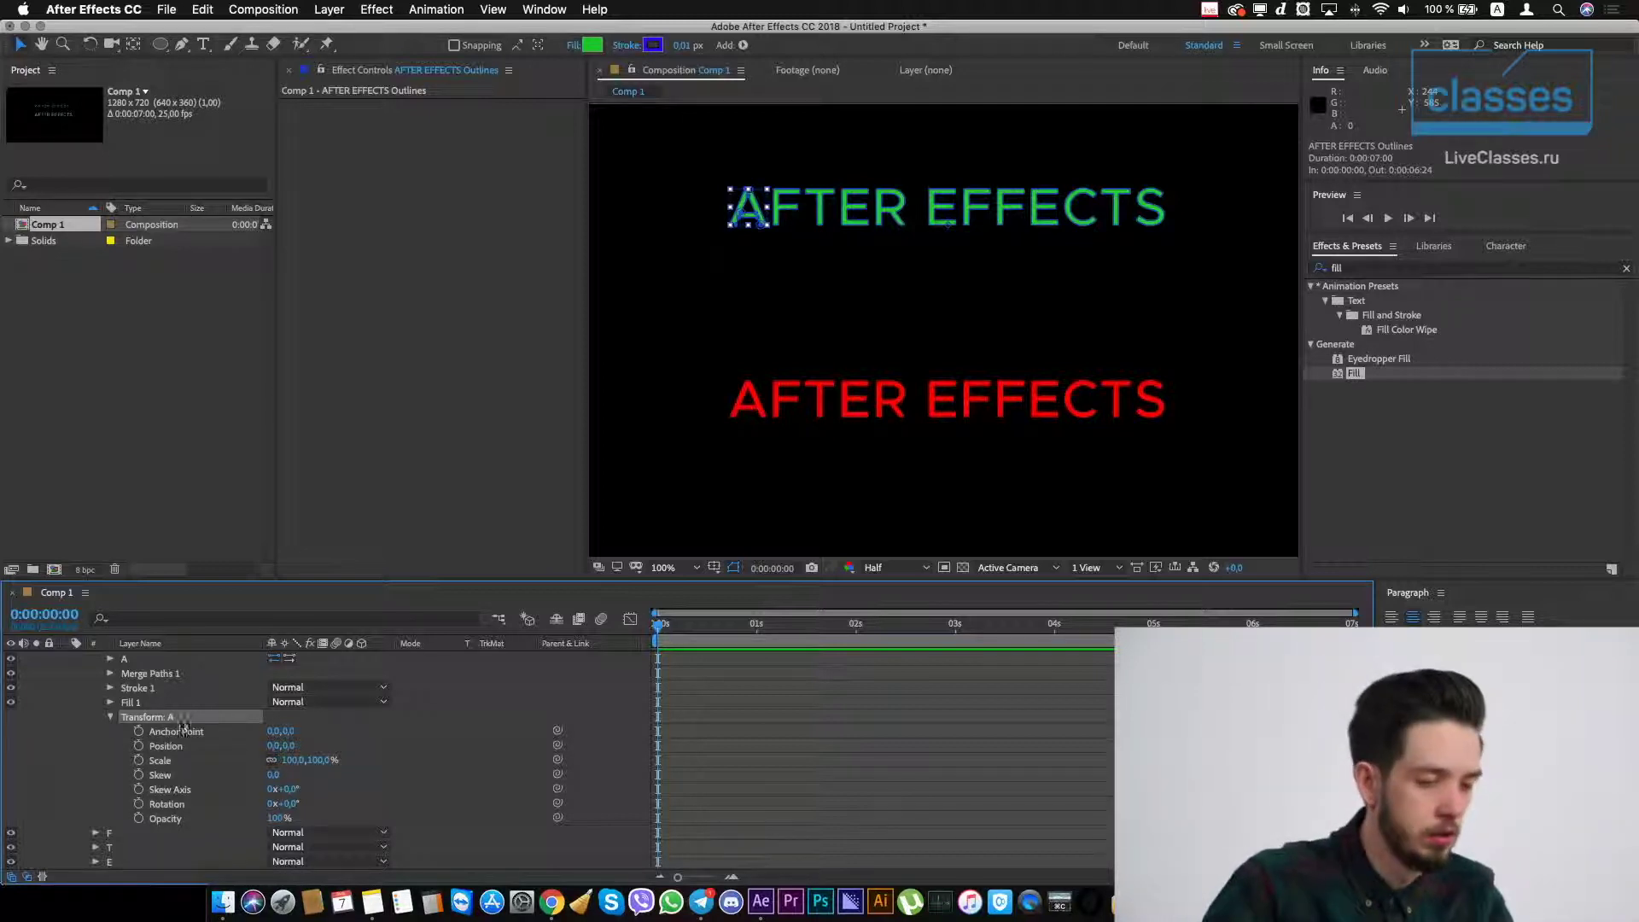
scroll(178, 818, down, 5)
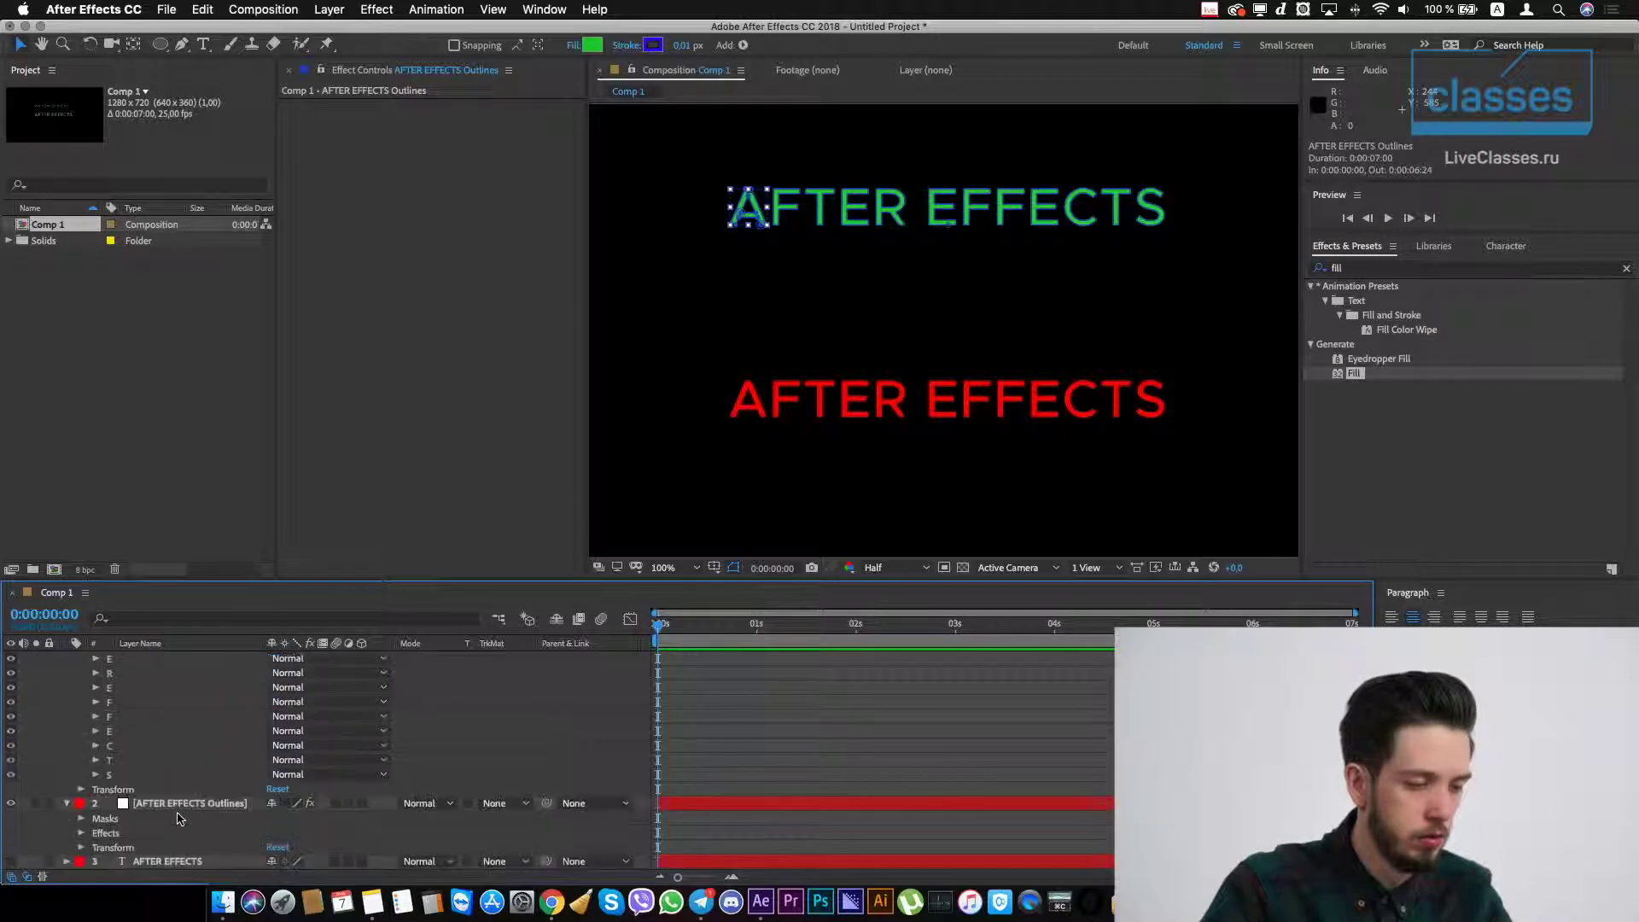
- Compare the properties of mask A in the masked outlines layer with the Transform: A properties in the shape outlines layer
click(81, 820)
click(96, 674)
click(157, 688)
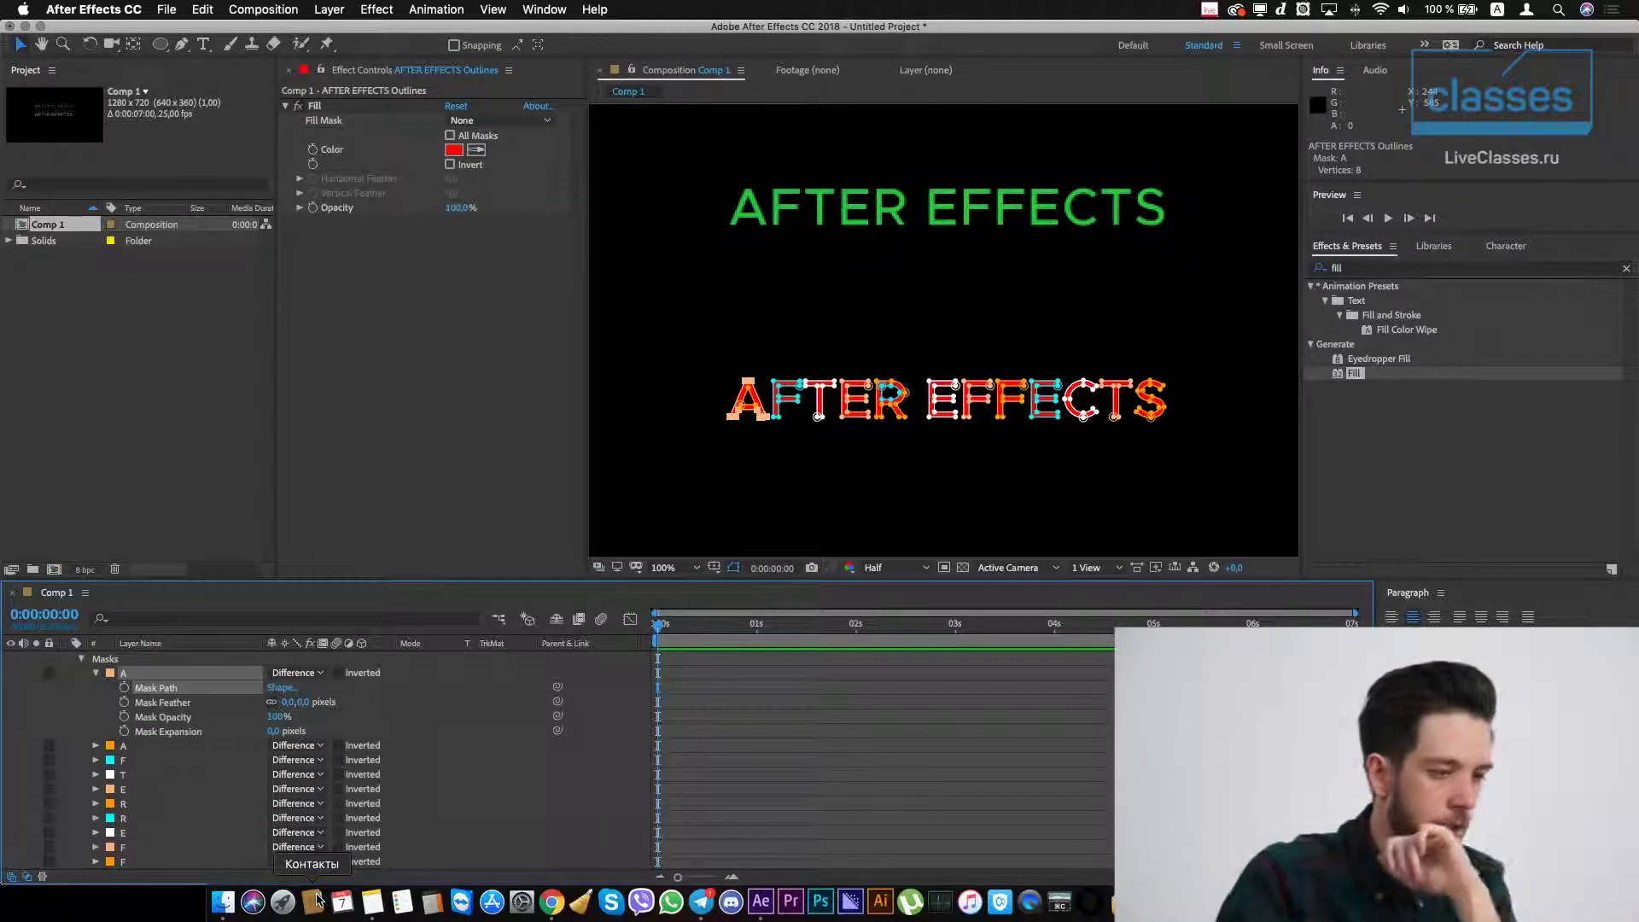
scroll(180, 781, down, 10)
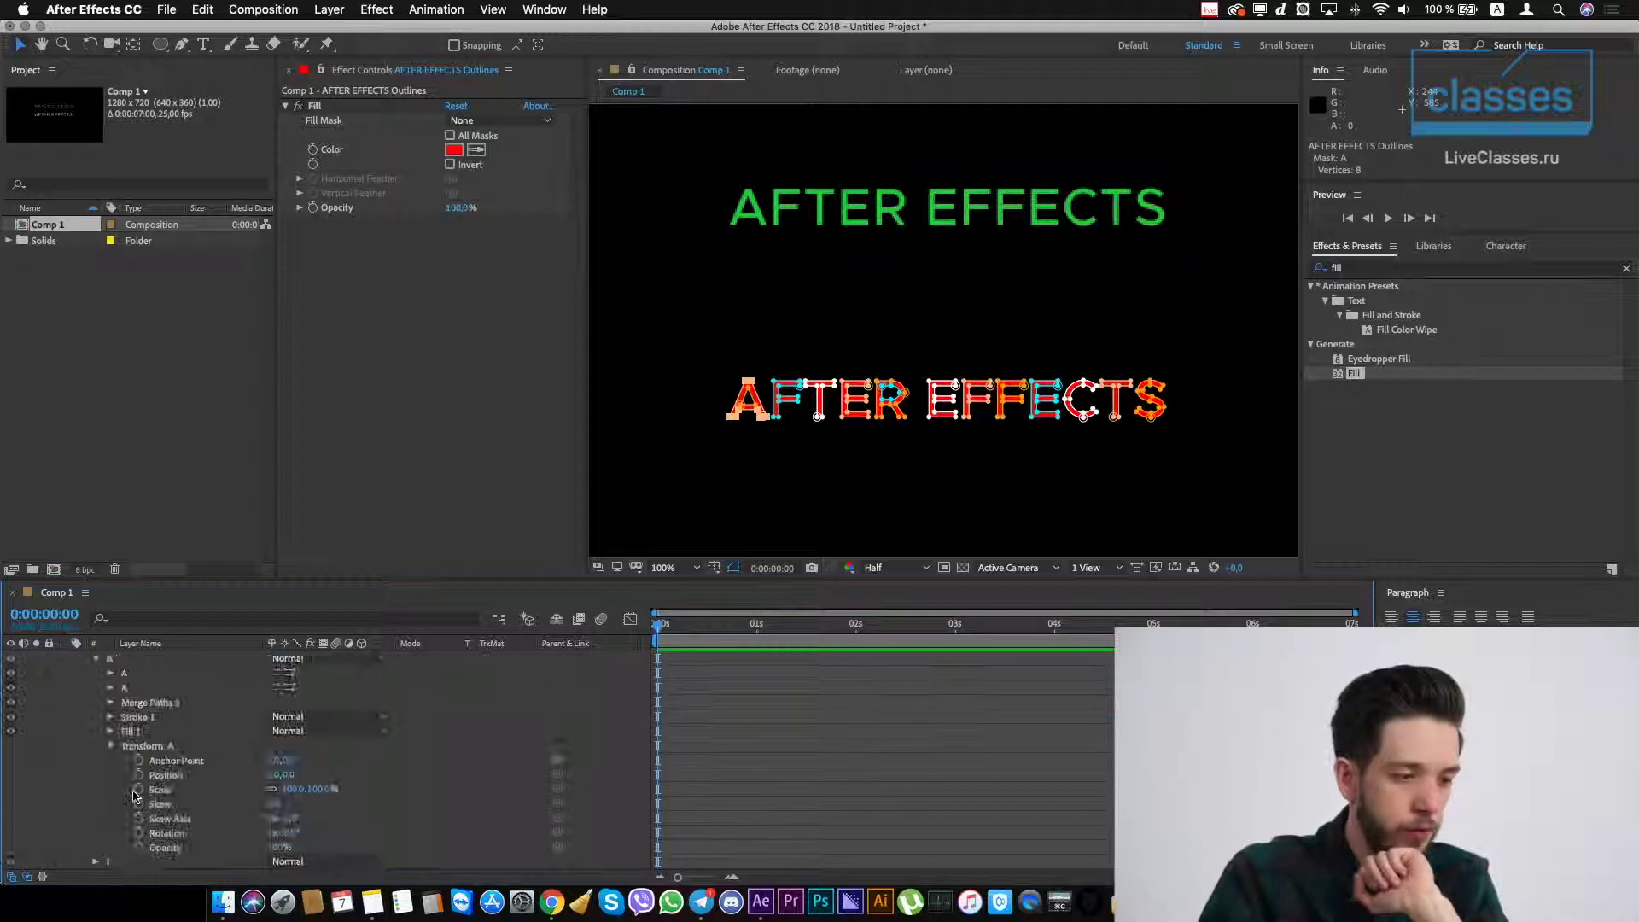
click(180, 777)
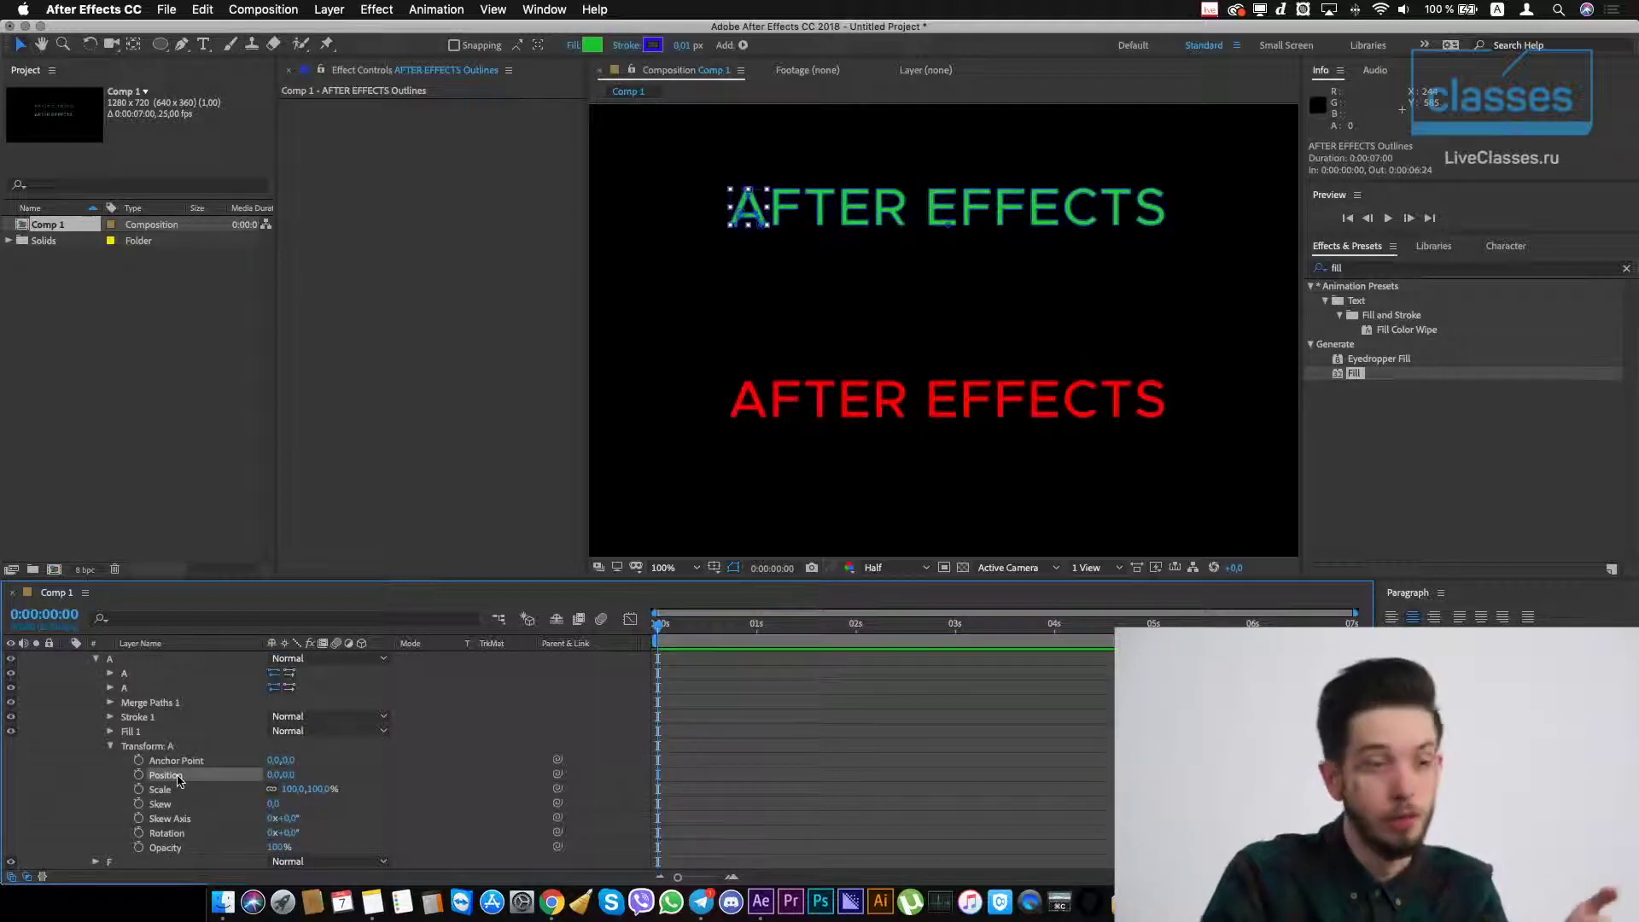
click(166, 789)
click(170, 747)
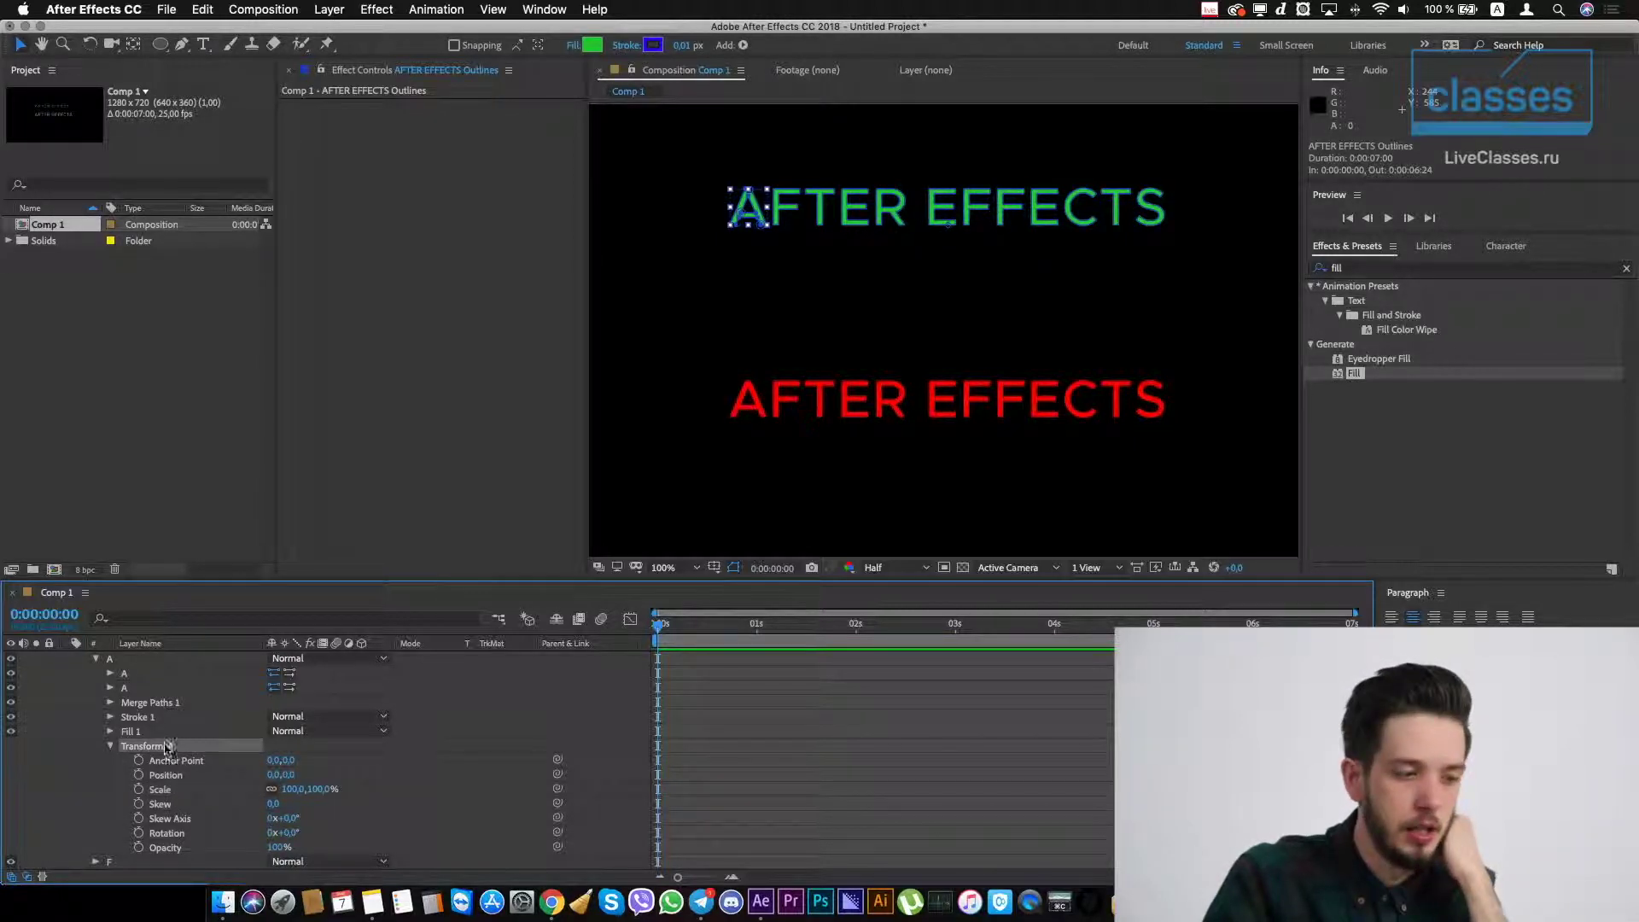
click(116, 744)
click(111, 746)
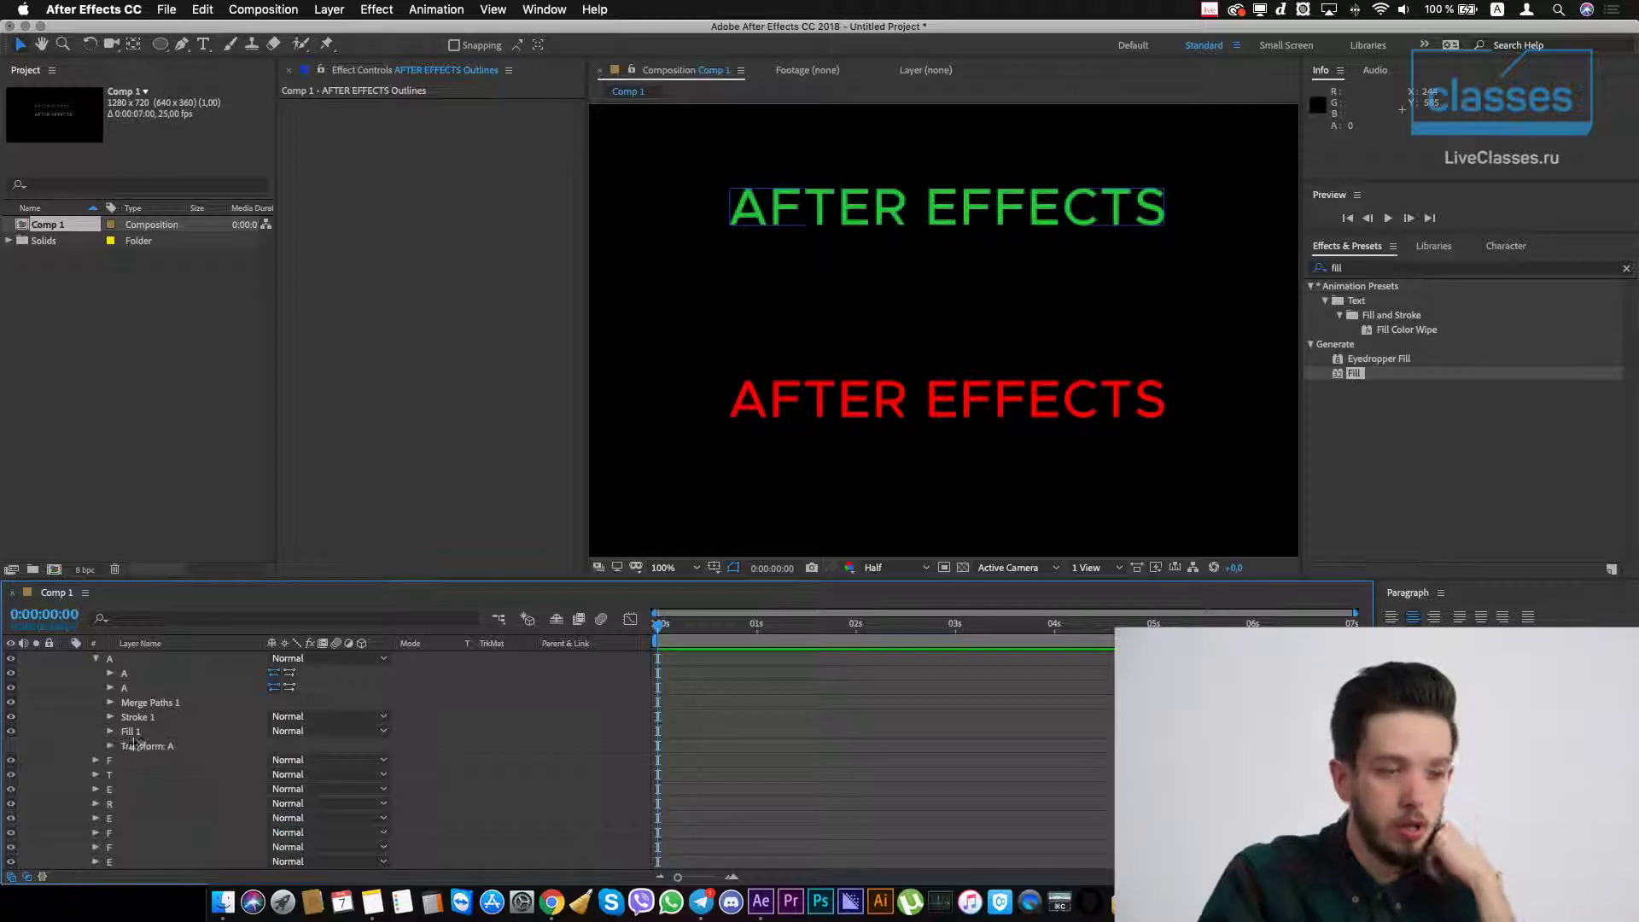
- Change the fill color of the letter A group in the shape outlines layer to red
click(160, 733)
click(110, 732)
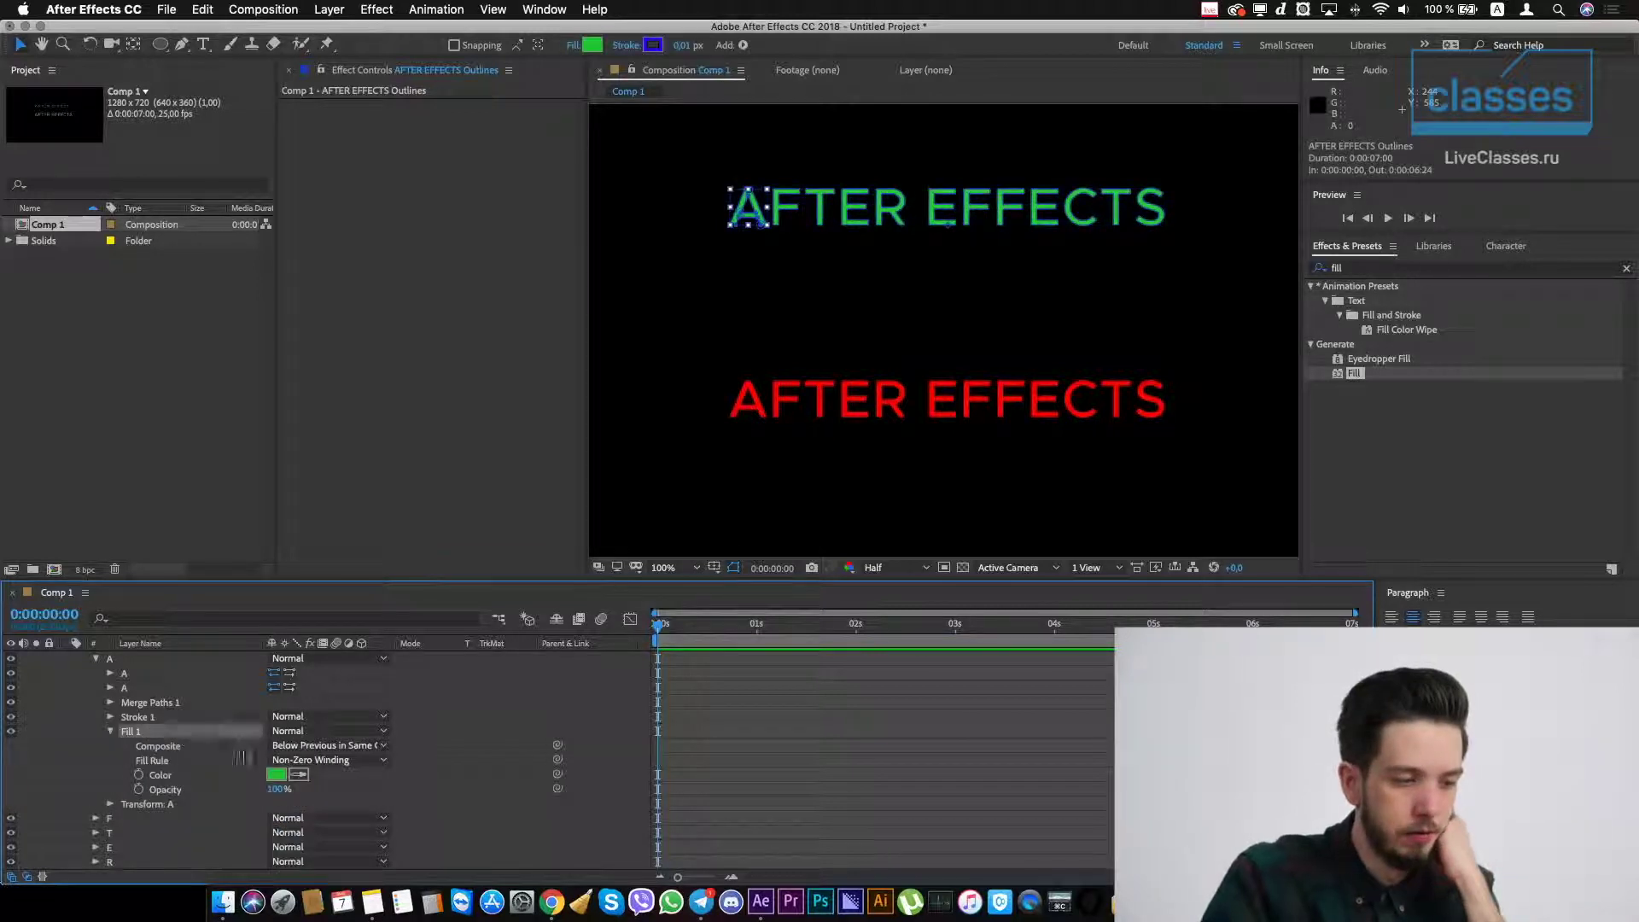
click(277, 775)
click(253, 339)
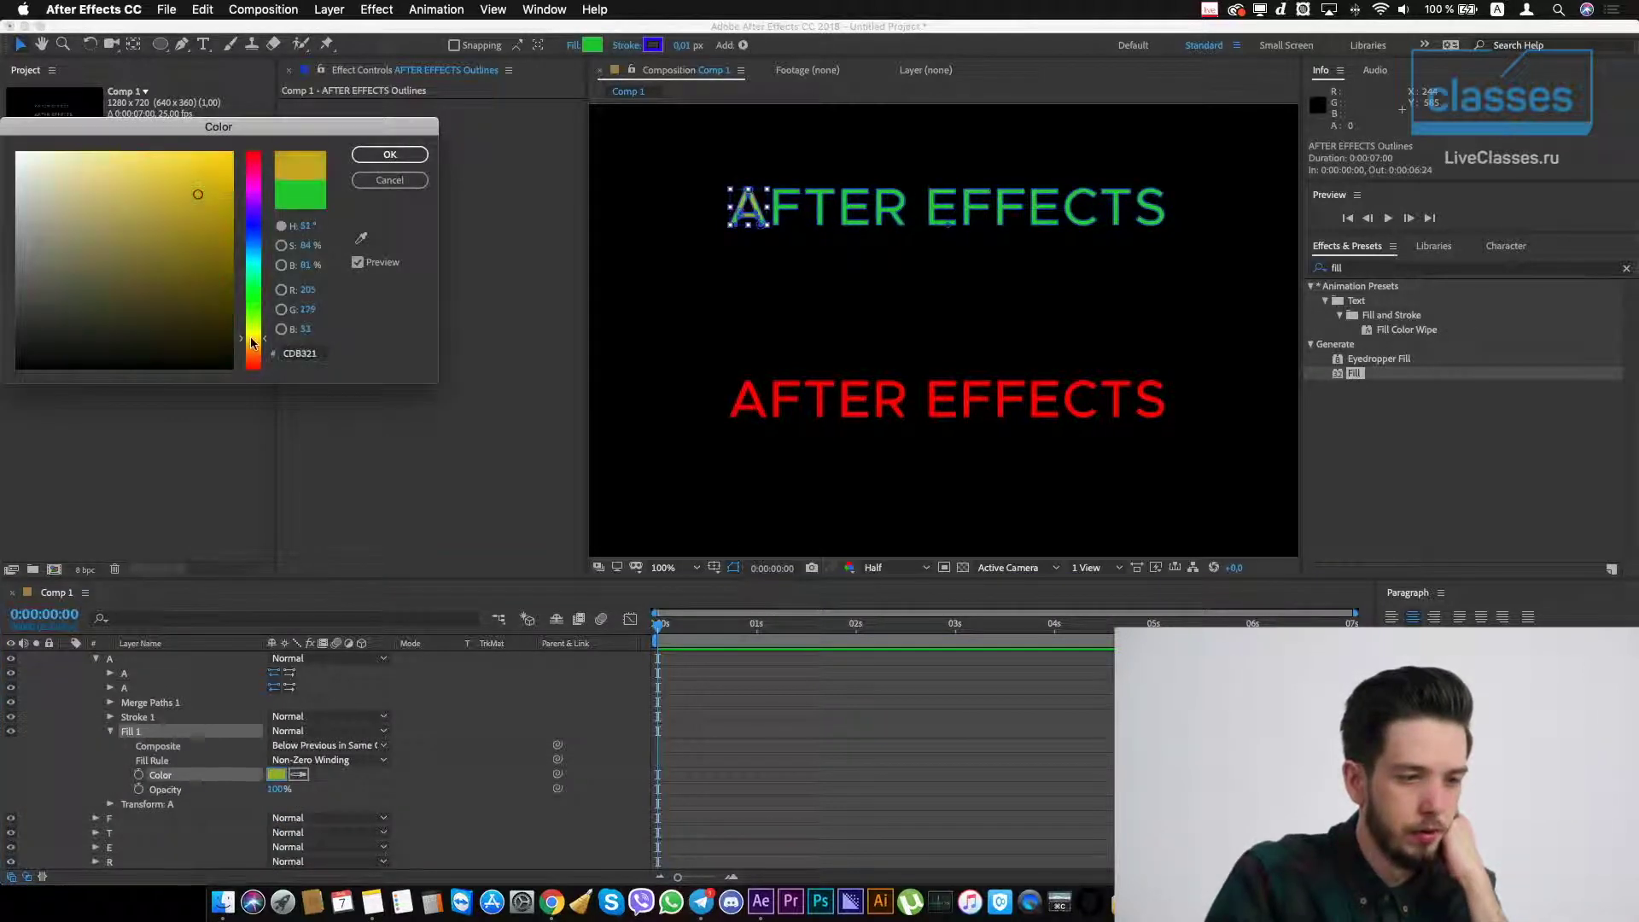
click(253, 373)
click(390, 155)
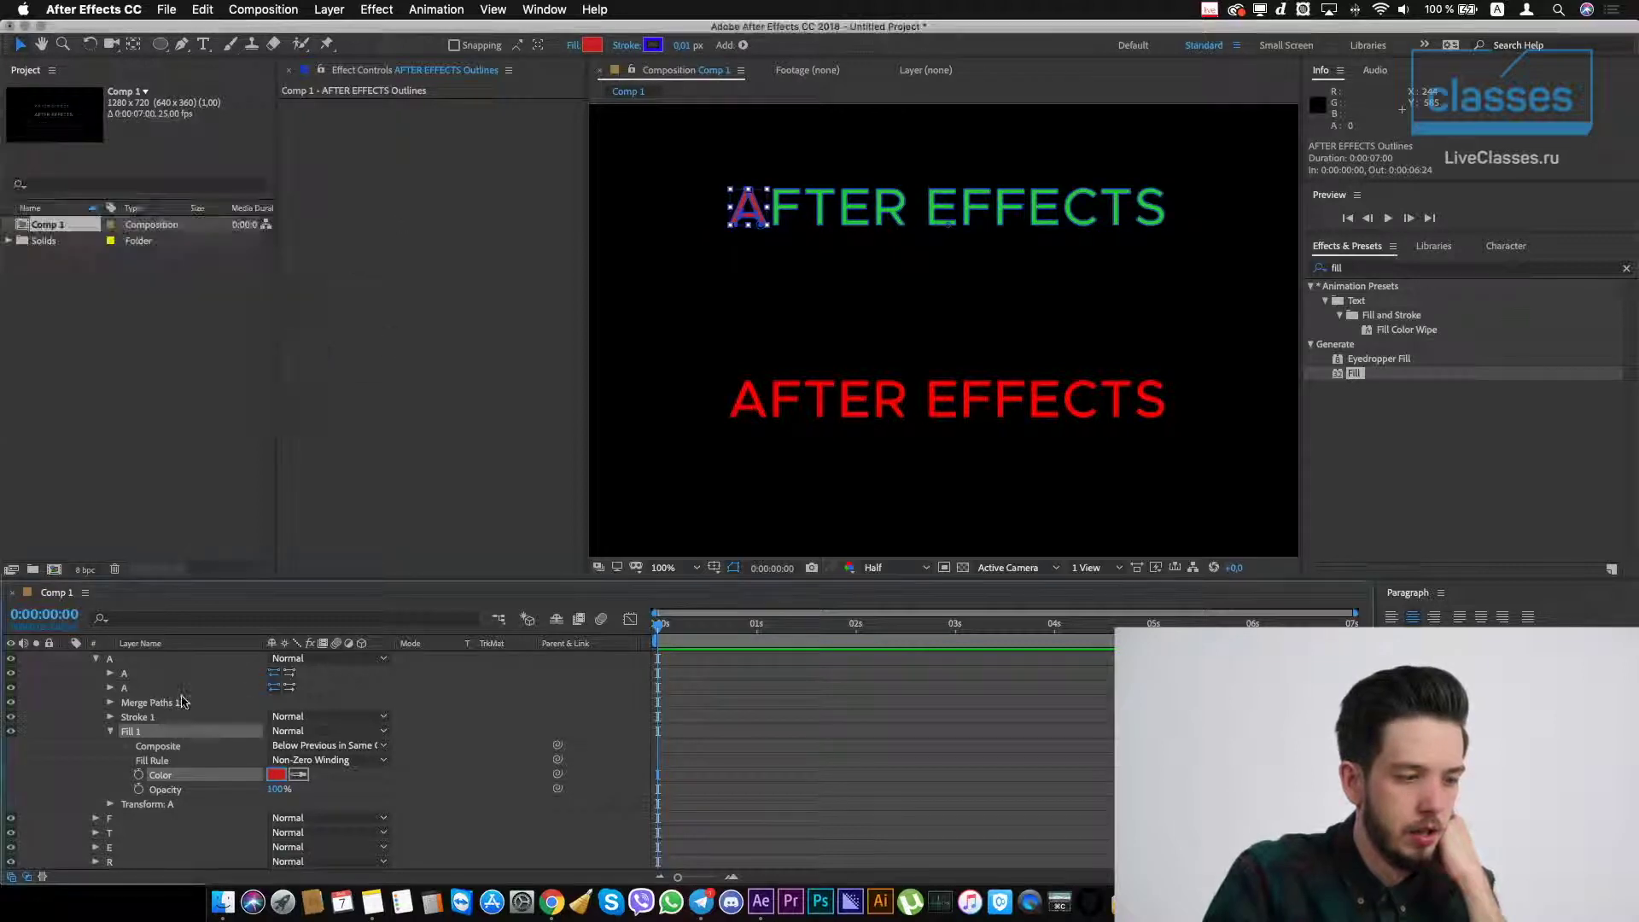
- Set the stroke width of the letter A group to 0 and collapse its stroke properties
click(110, 717)
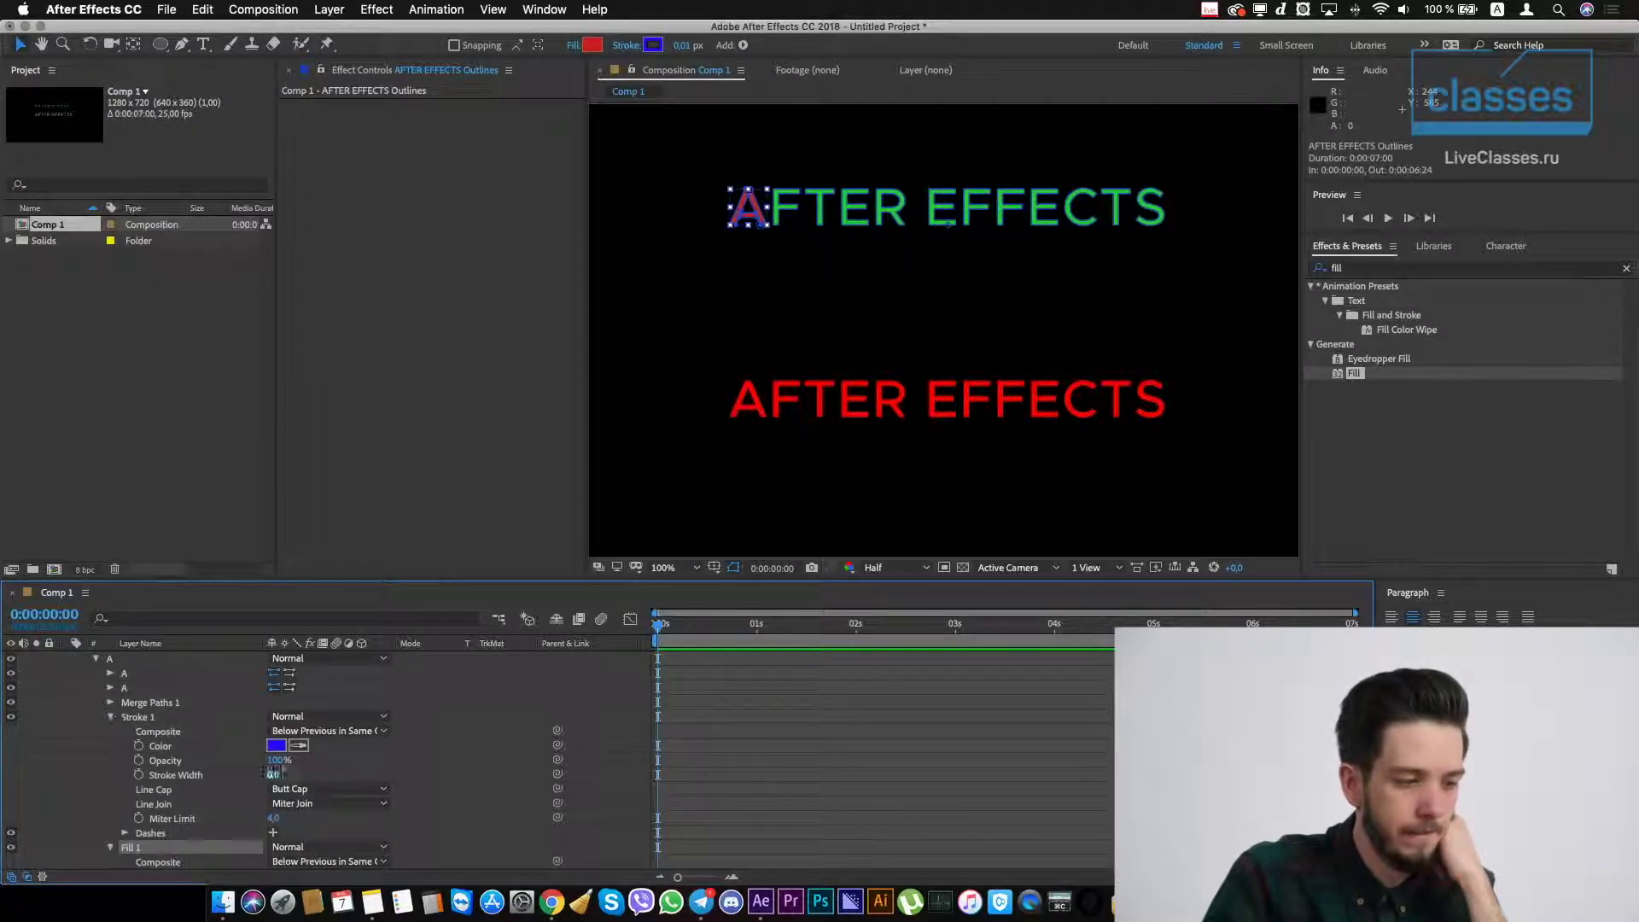
mouse_move(277, 774)
mouse_down()
mouse_move(380, 774)
mouse_move(268, 775)
mouse_up()
click(355, 775)
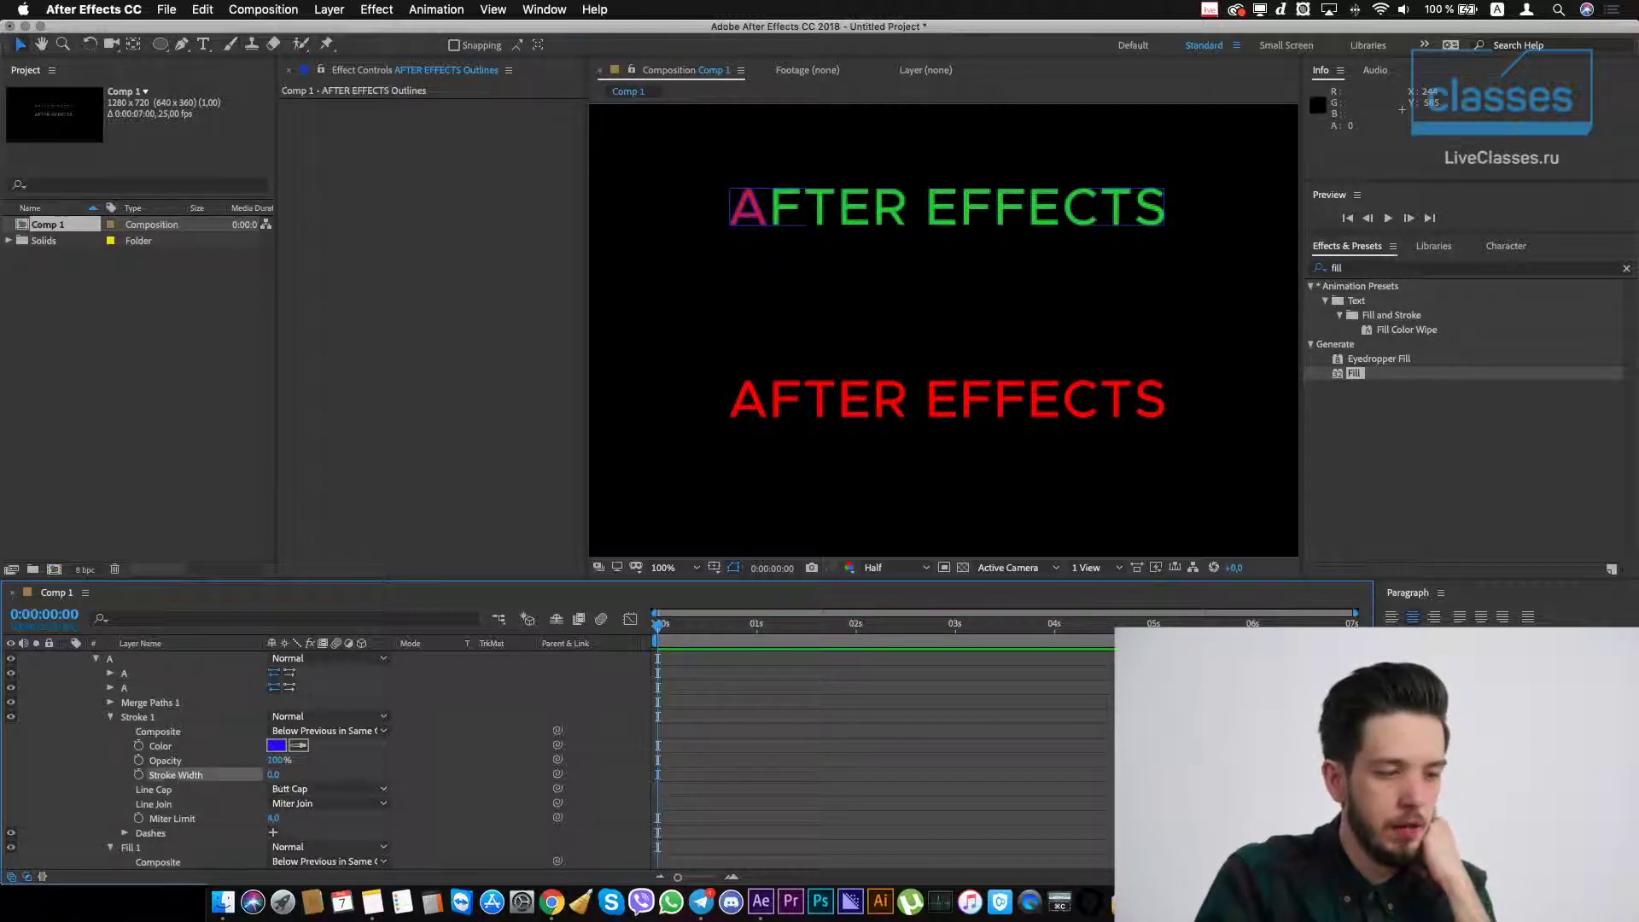
click(110, 717)
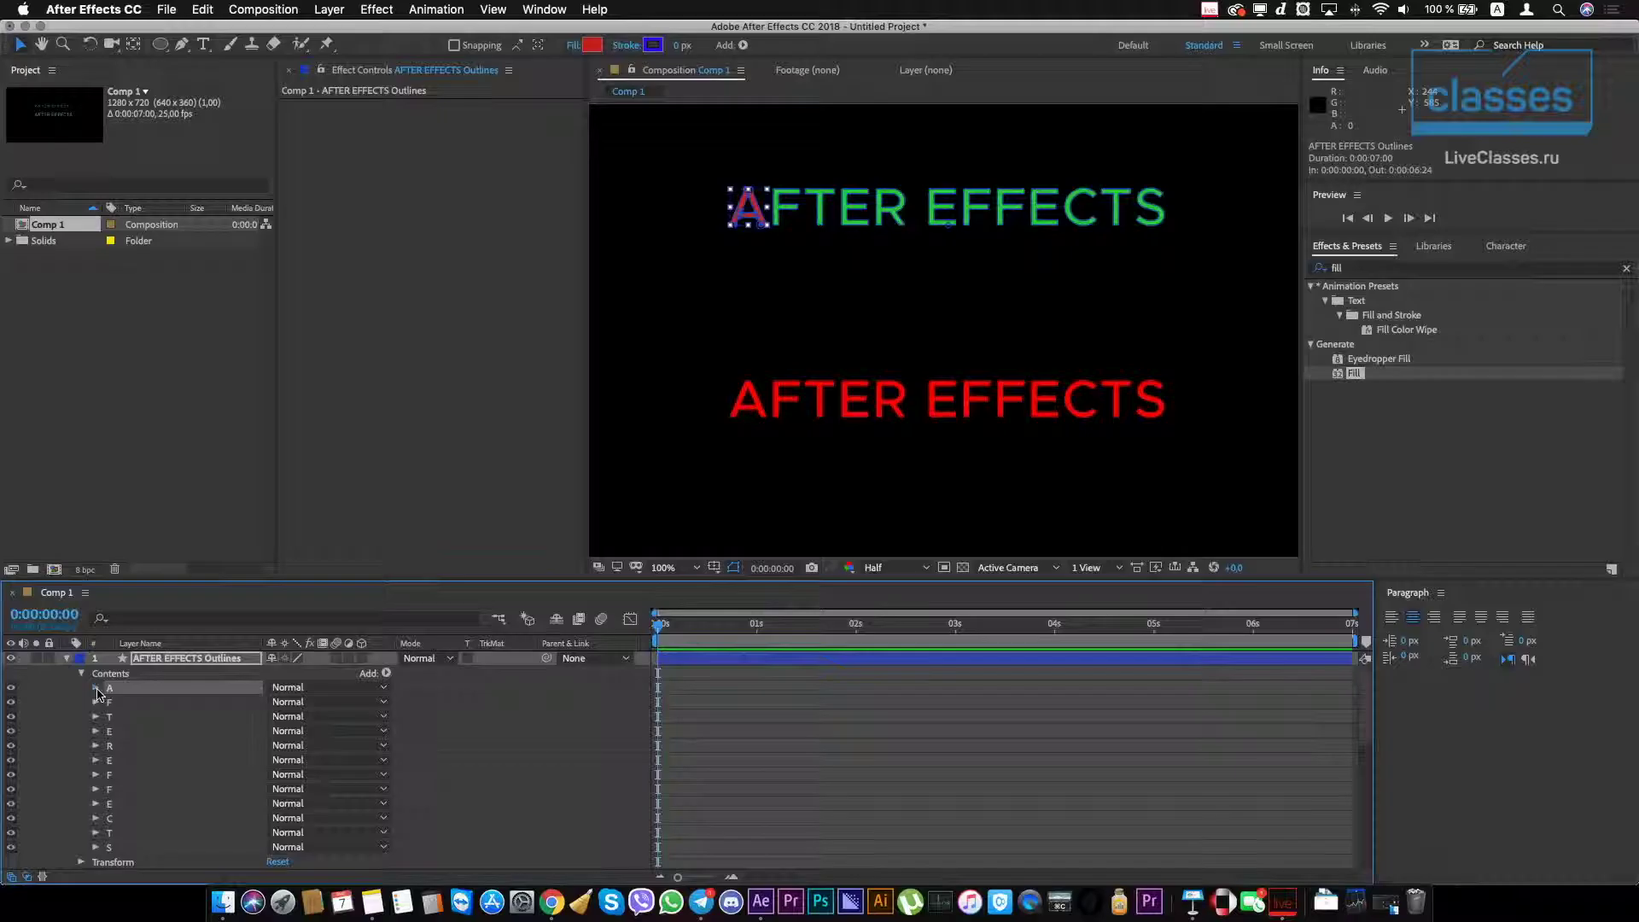
- Animate the letter A group's scale from 0% at the composition start to 100% at 0:00:00:17
click(109, 718)
click(109, 718)
click(110, 703)
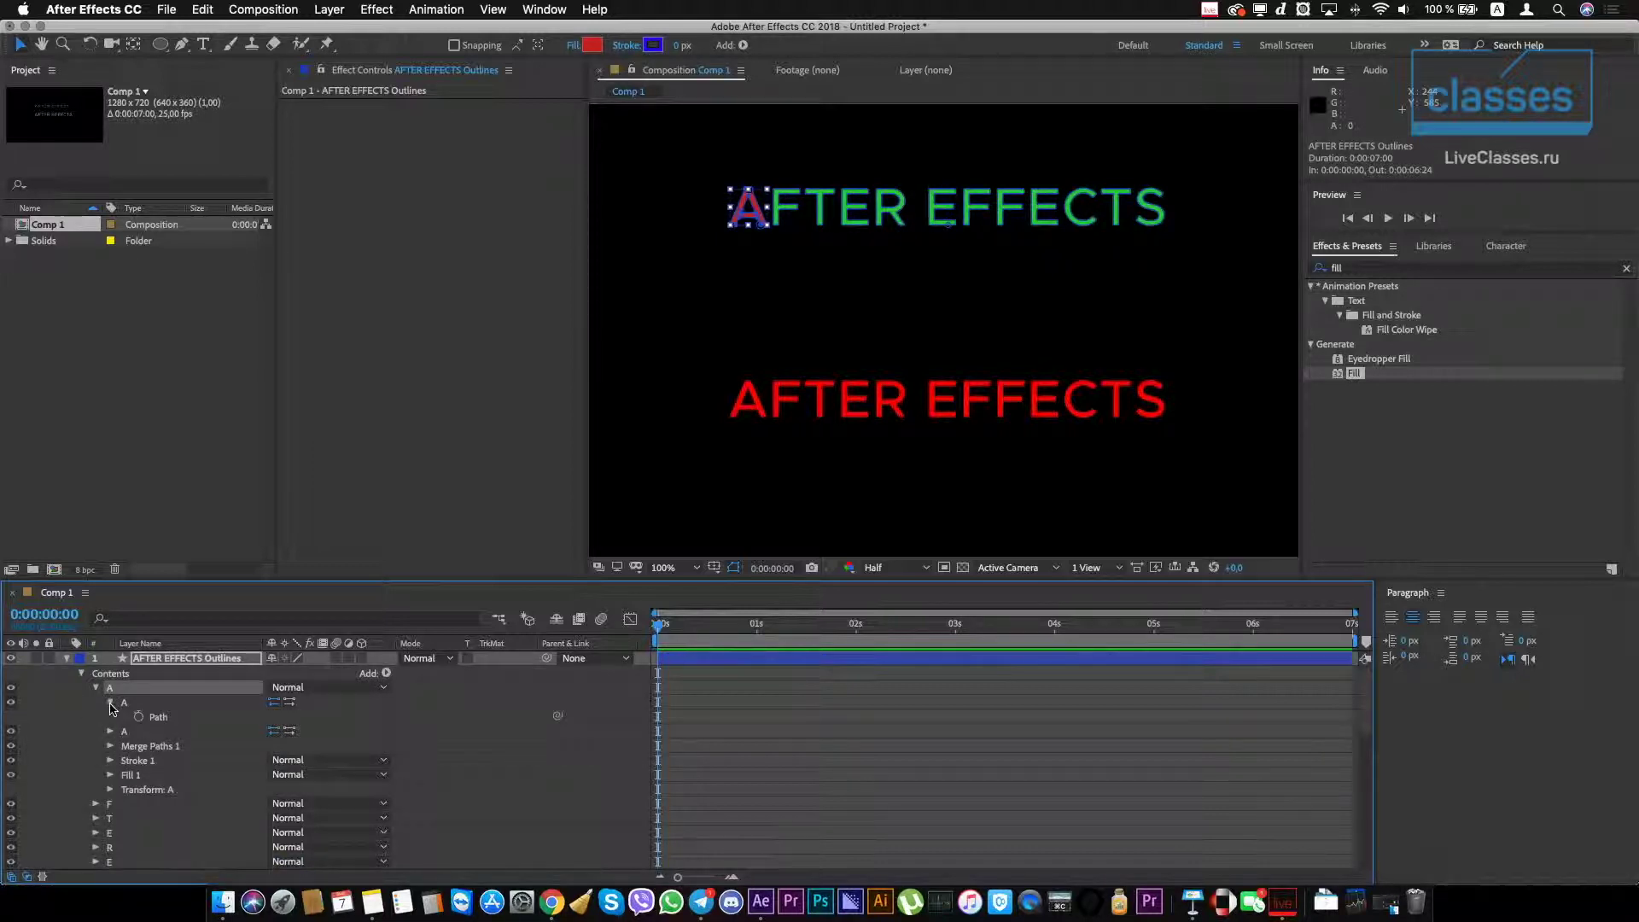
click(110, 703)
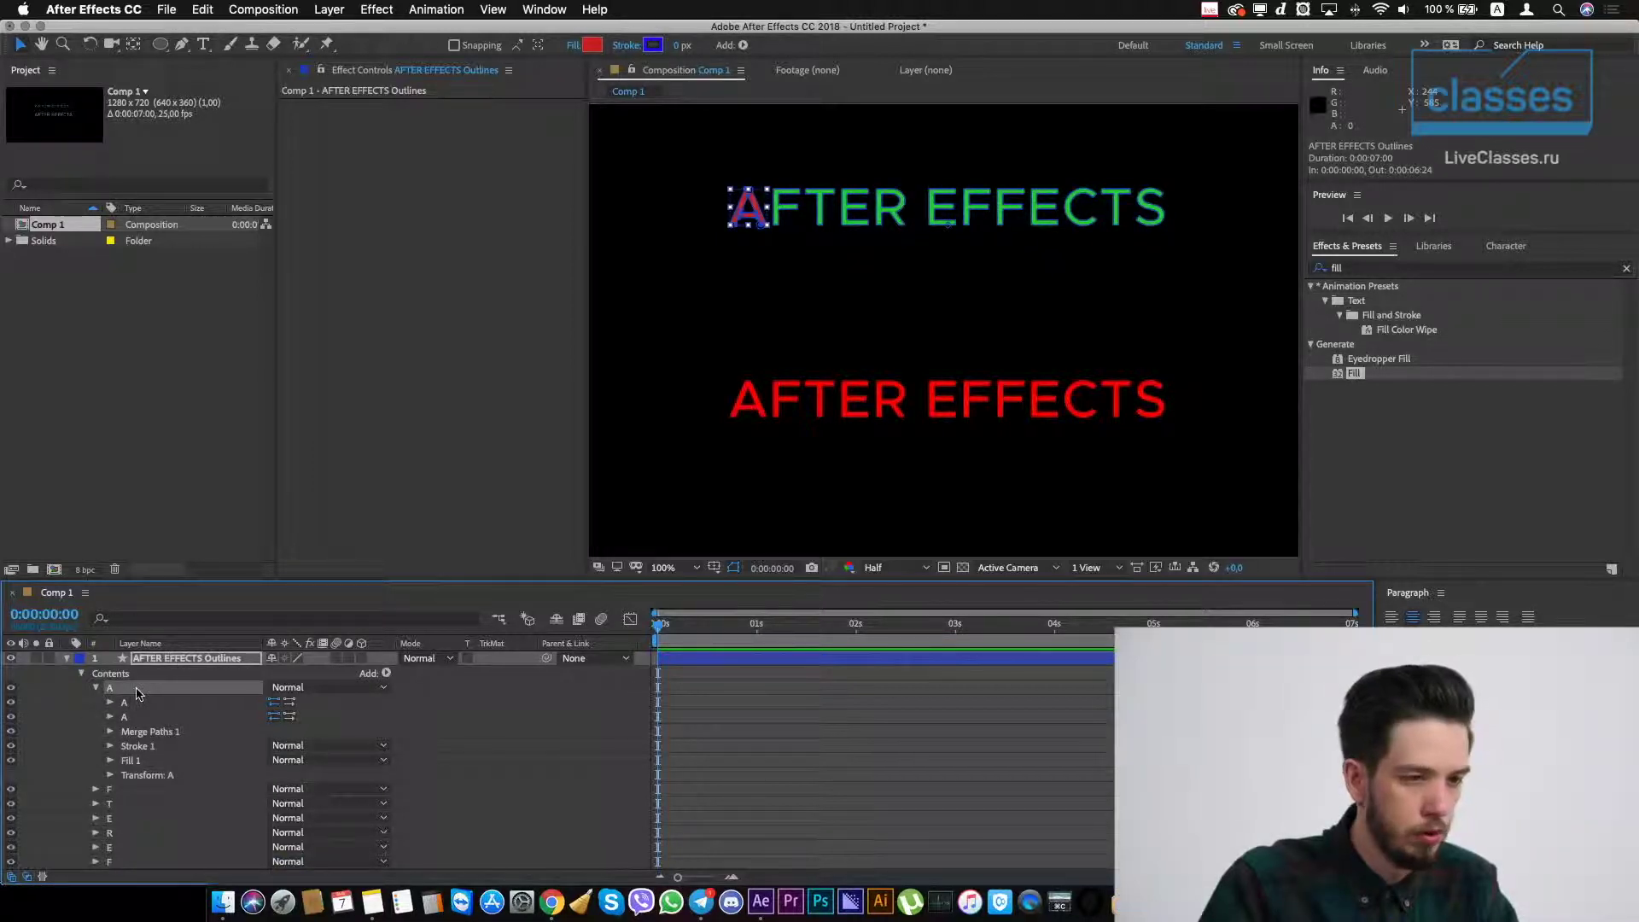
click(109, 776)
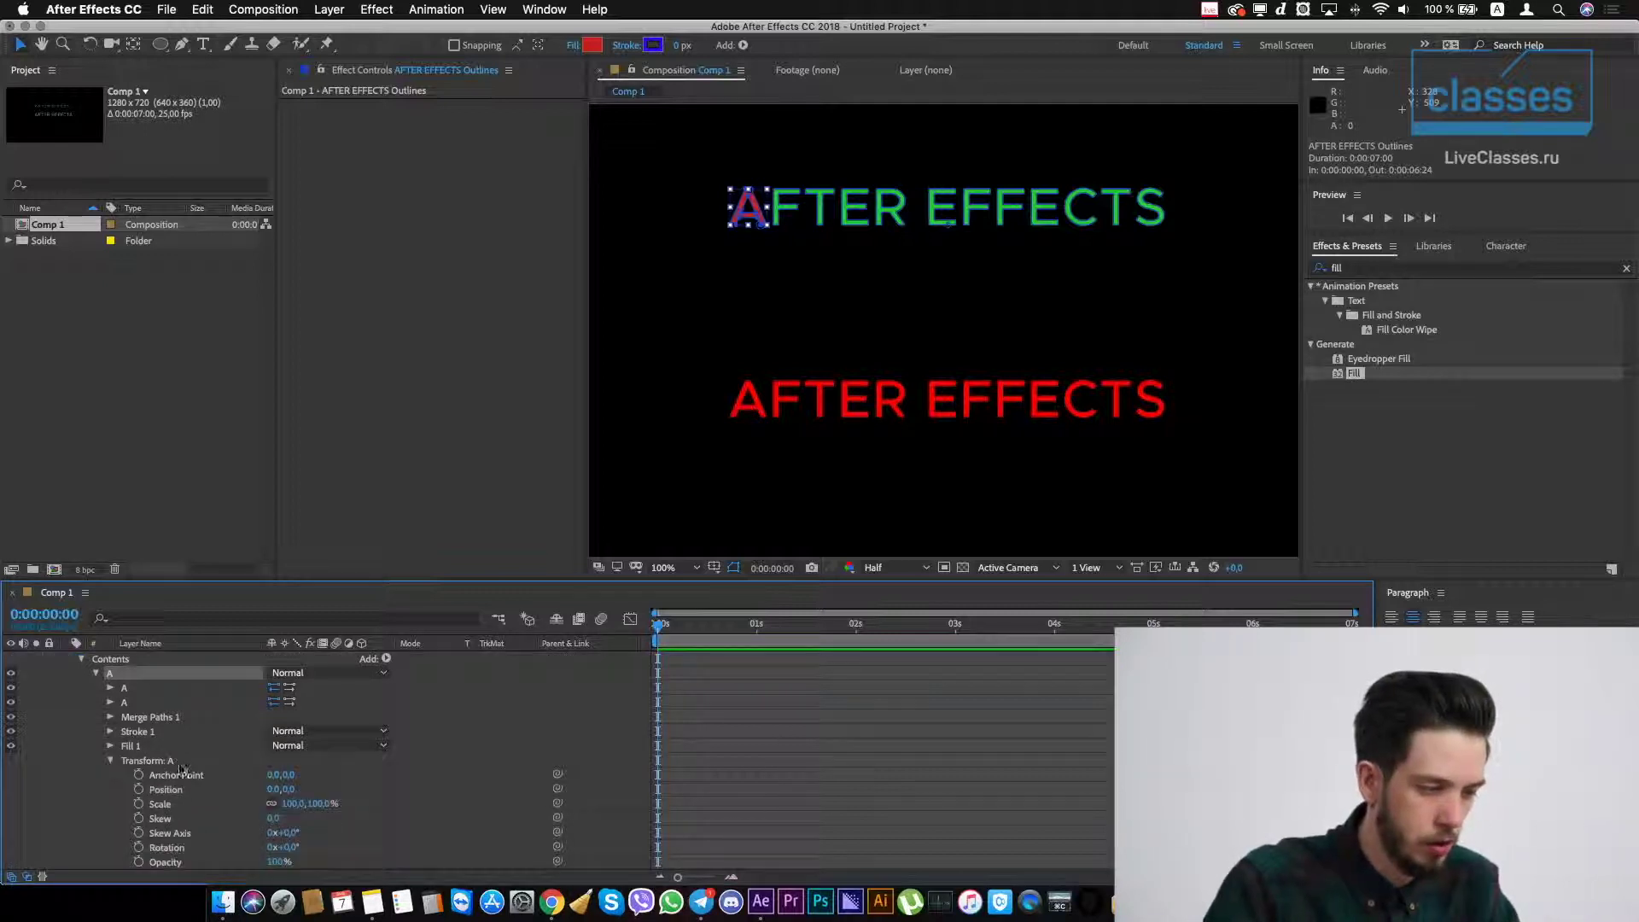
click(139, 804)
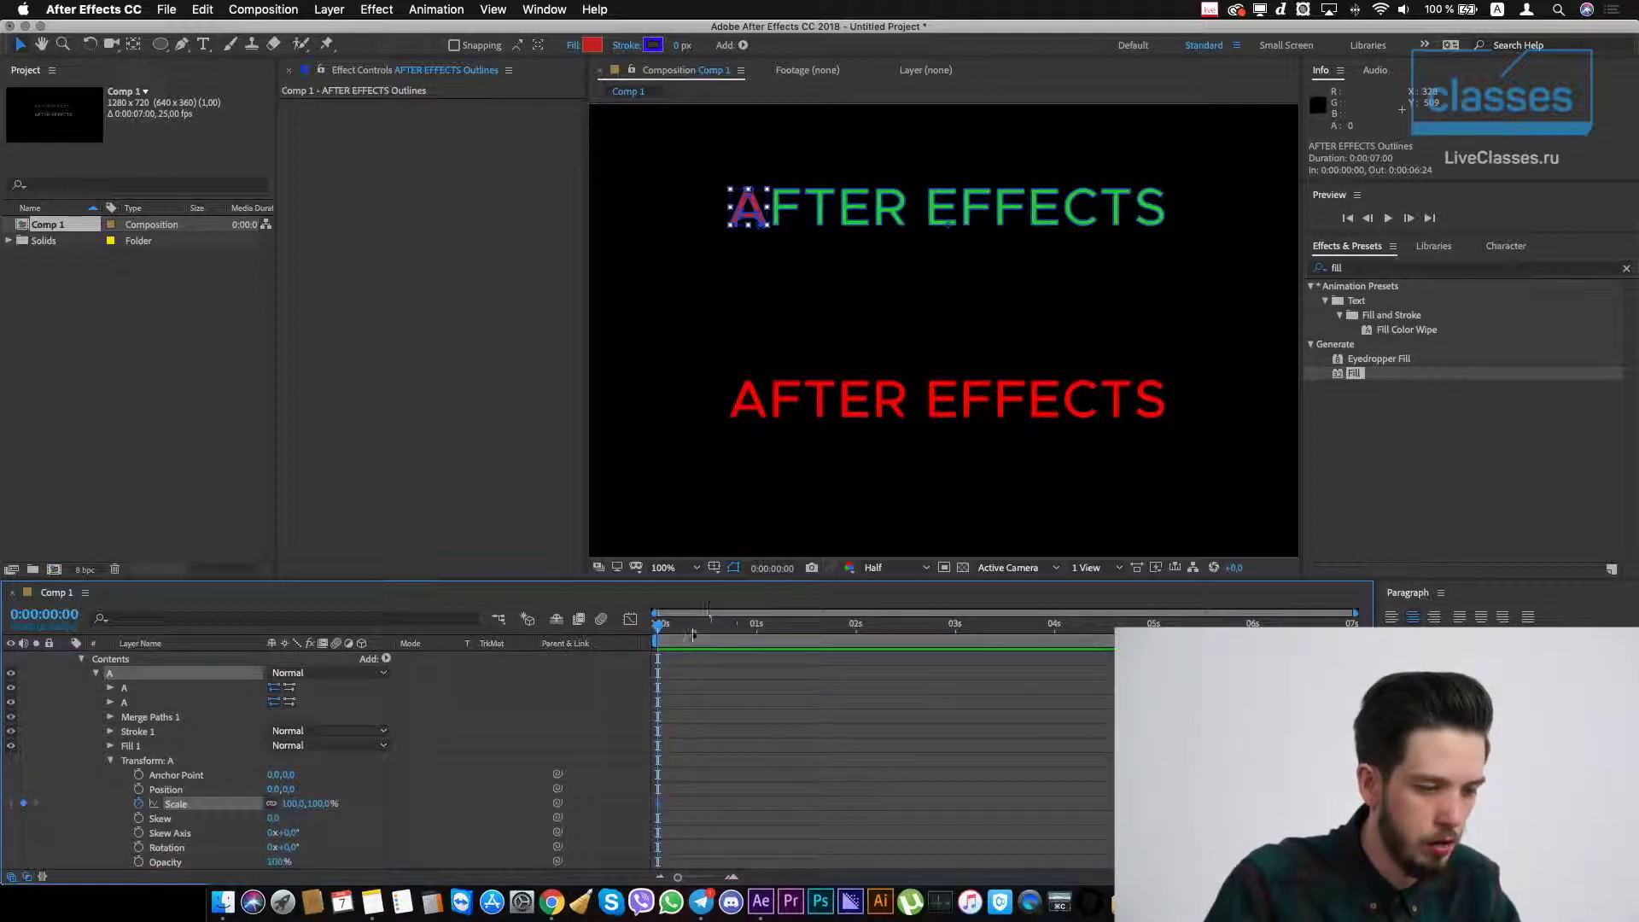
drag(658, 803, 725, 805)
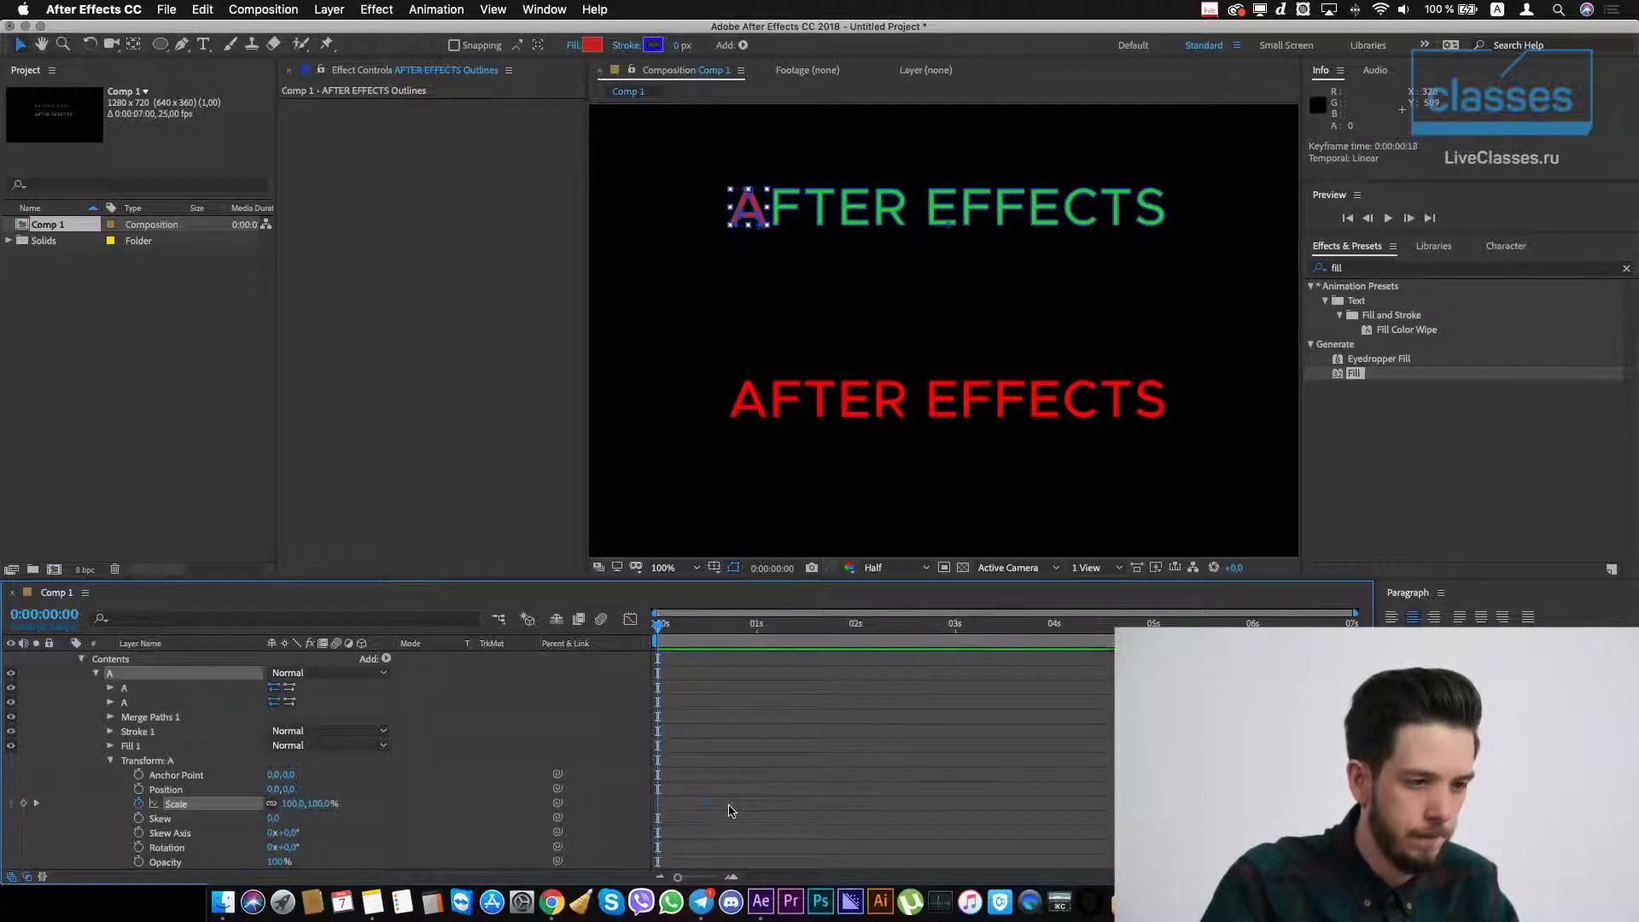
click(322, 803)
text(0)
key(Return)
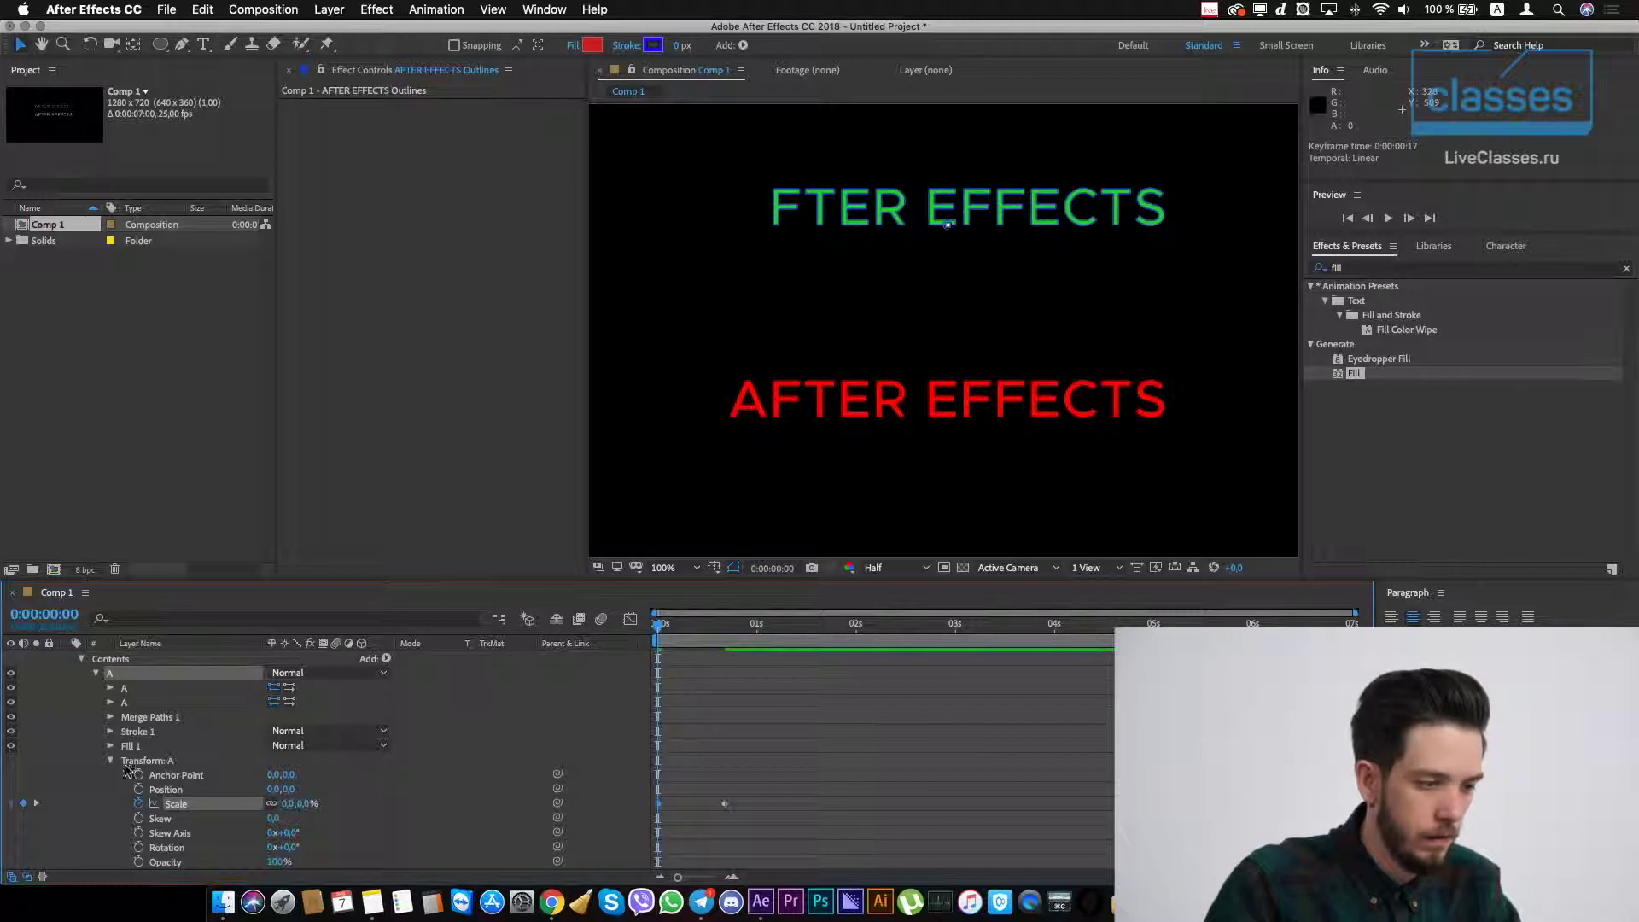
click(110, 763)
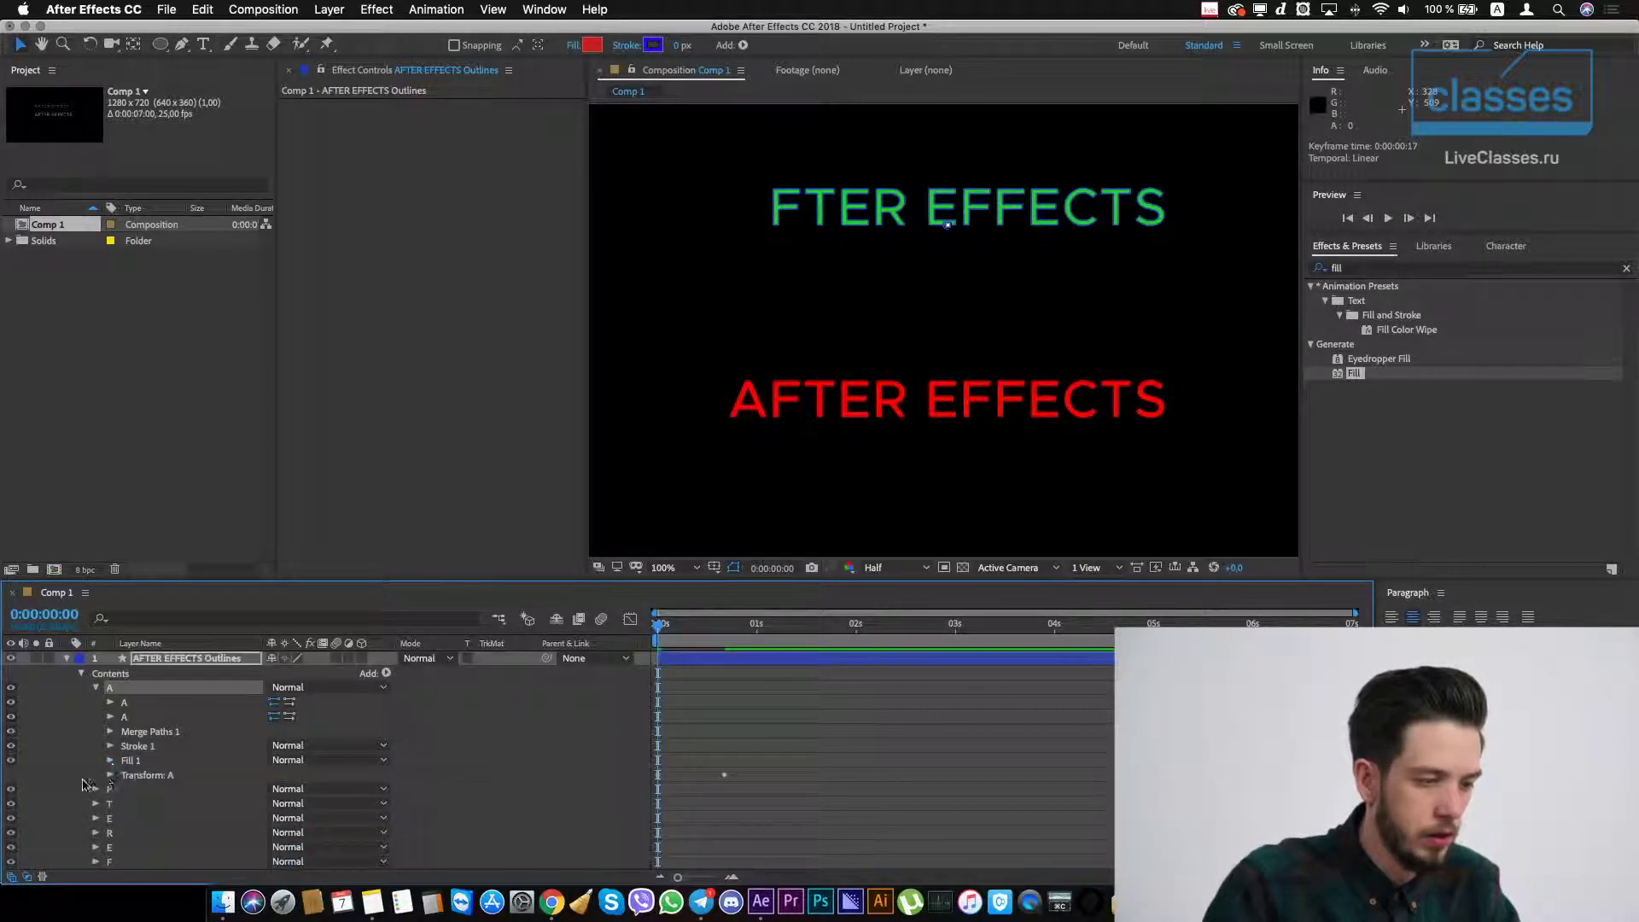
- Animate the first F group's opacity from 0% at the composition start to 100% at 0:00:00:18
click(96, 790)
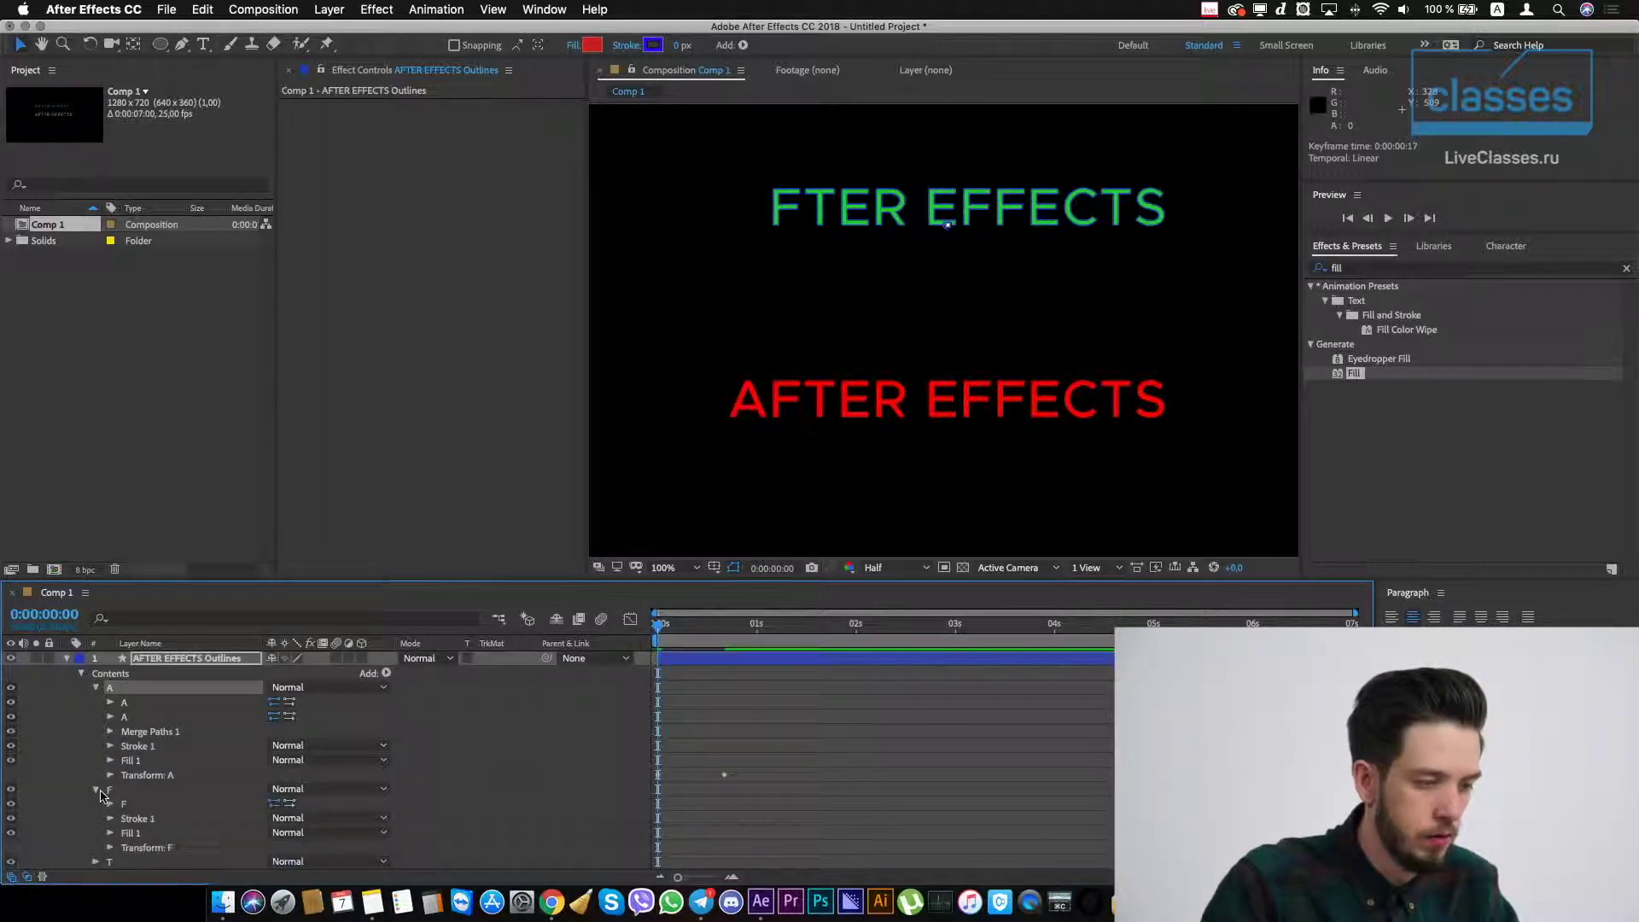
click(110, 848)
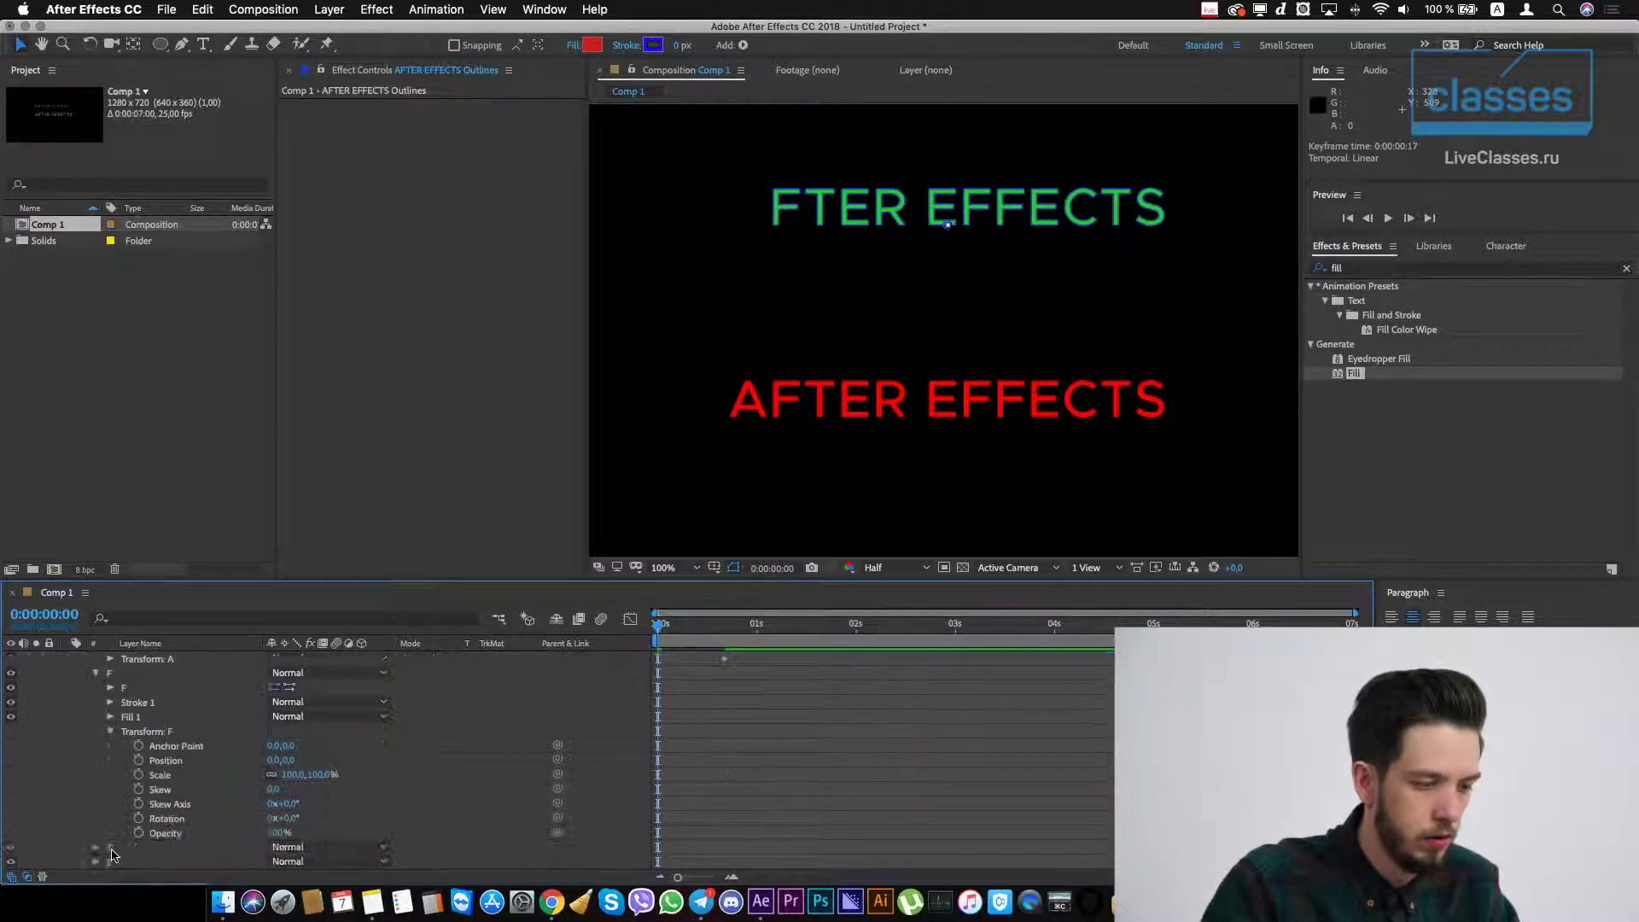
click(675, 839)
click(658, 839)
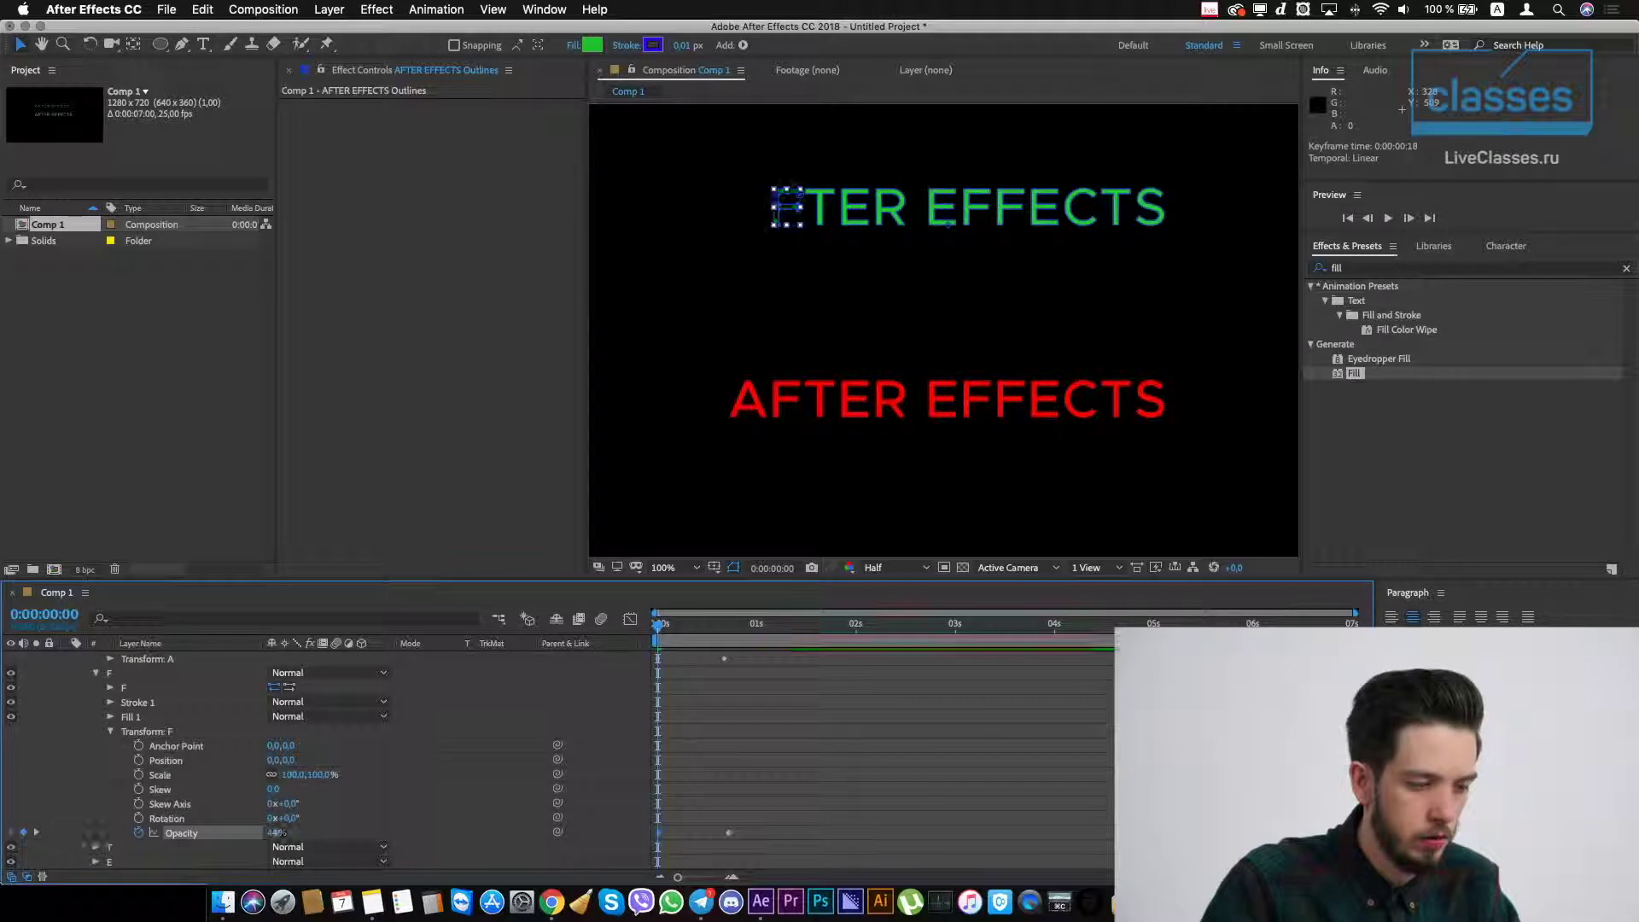
scroll(68, 818, down, 10)
scroll(68, 818, up, 10)
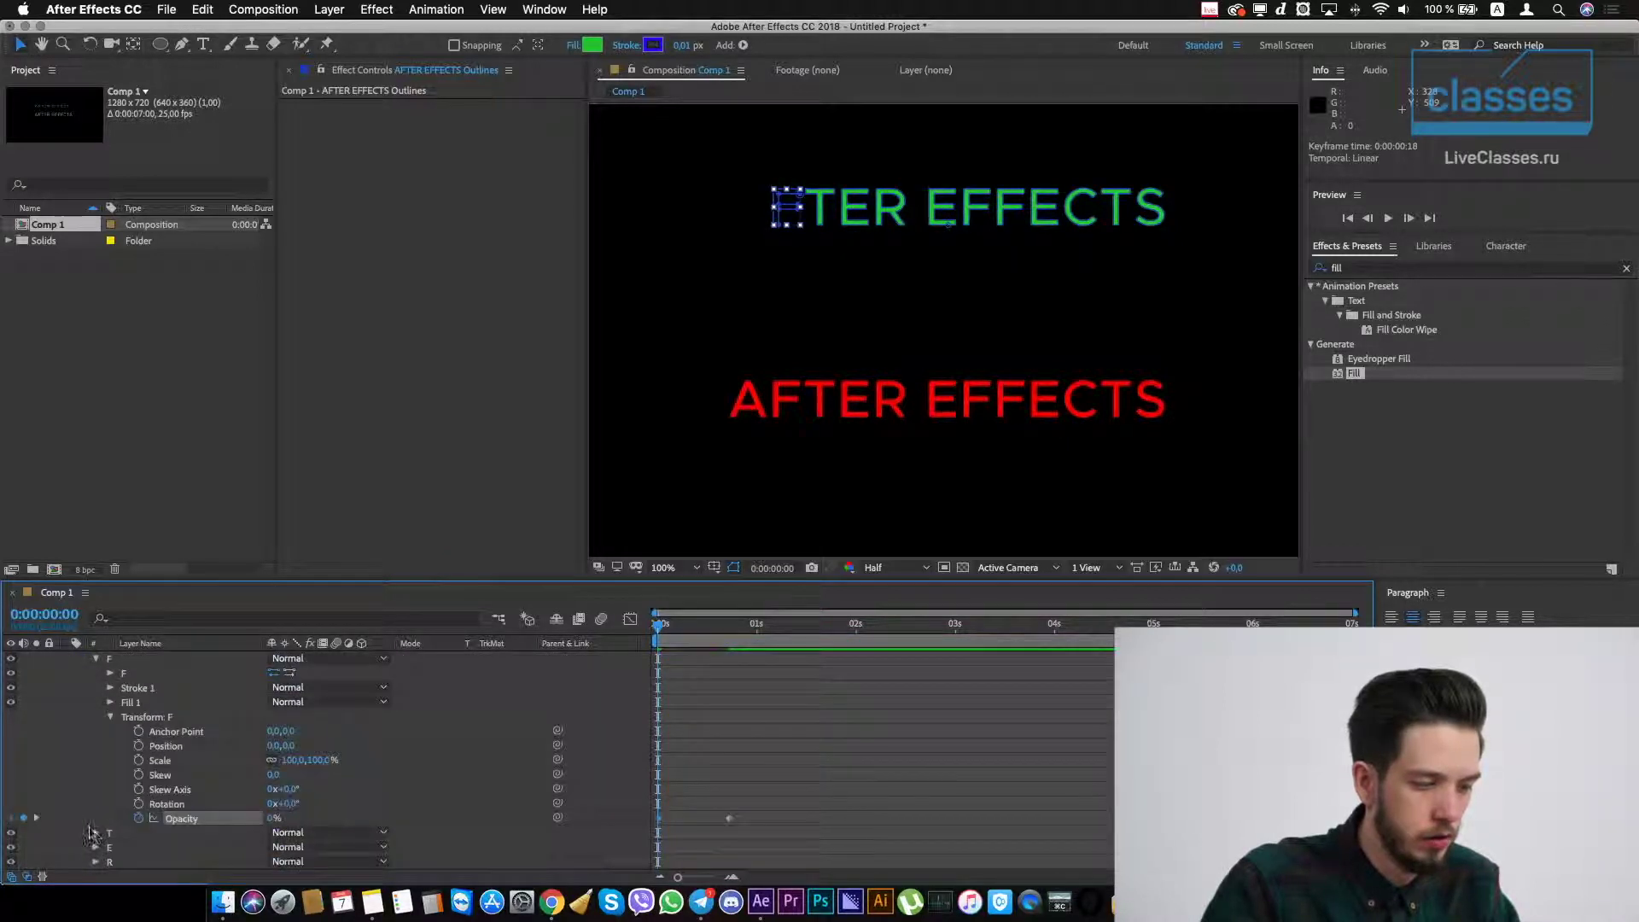
- Add rotation and opacity keyframes to the first T group and move both to 0:00:00:15
click(96, 834)
scroll(225, 786, down, 5)
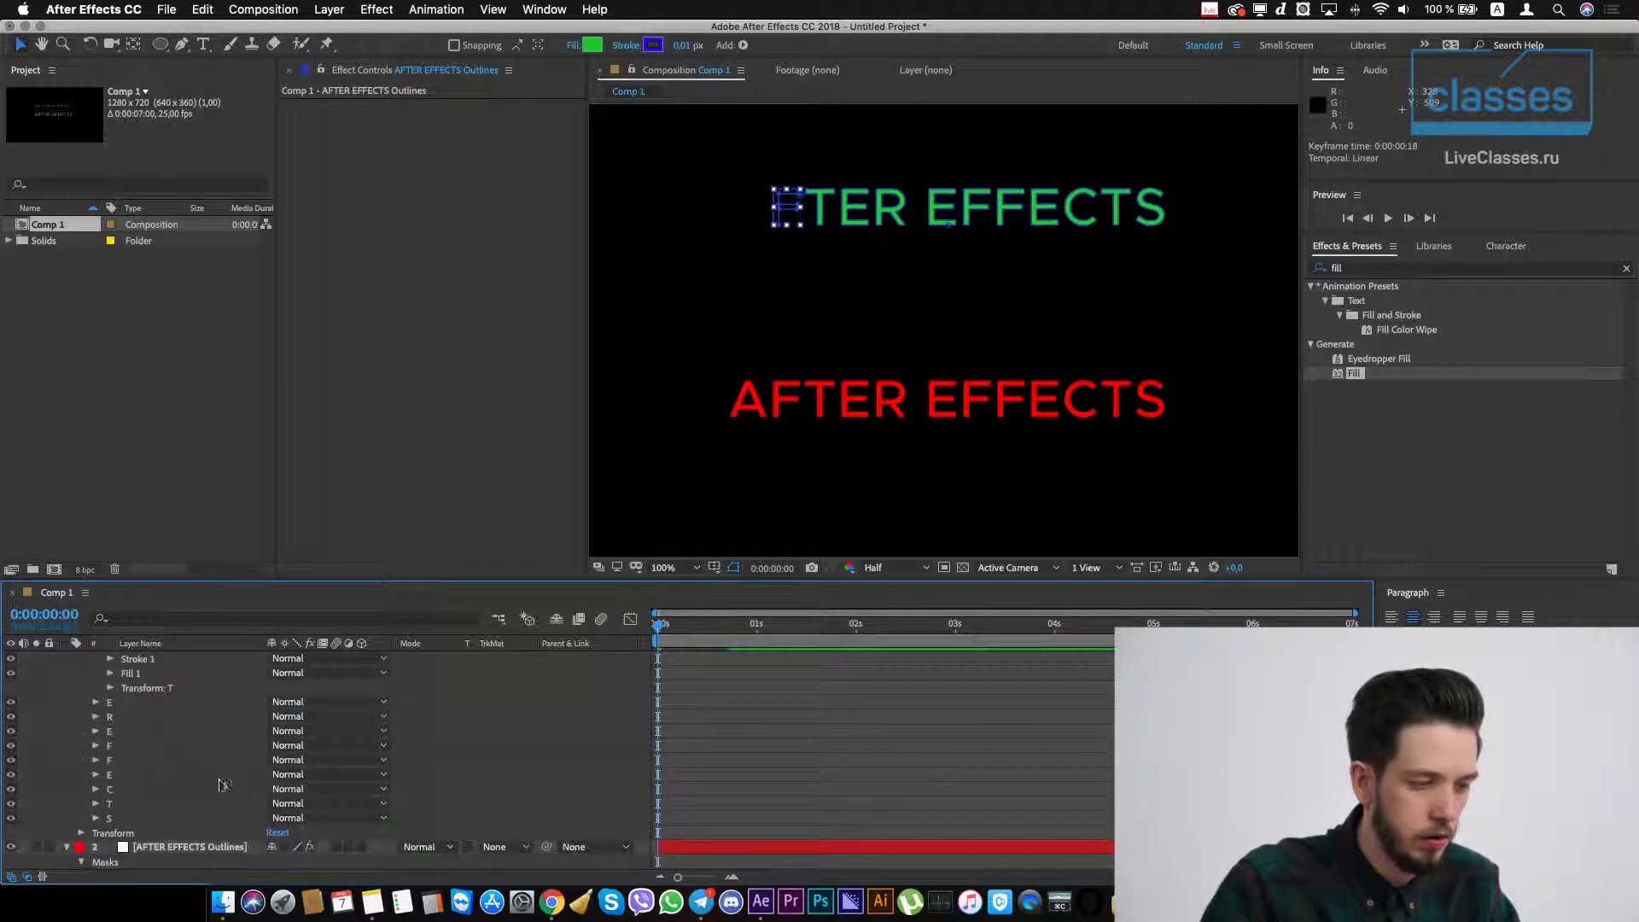
click(125, 690)
click(111, 688)
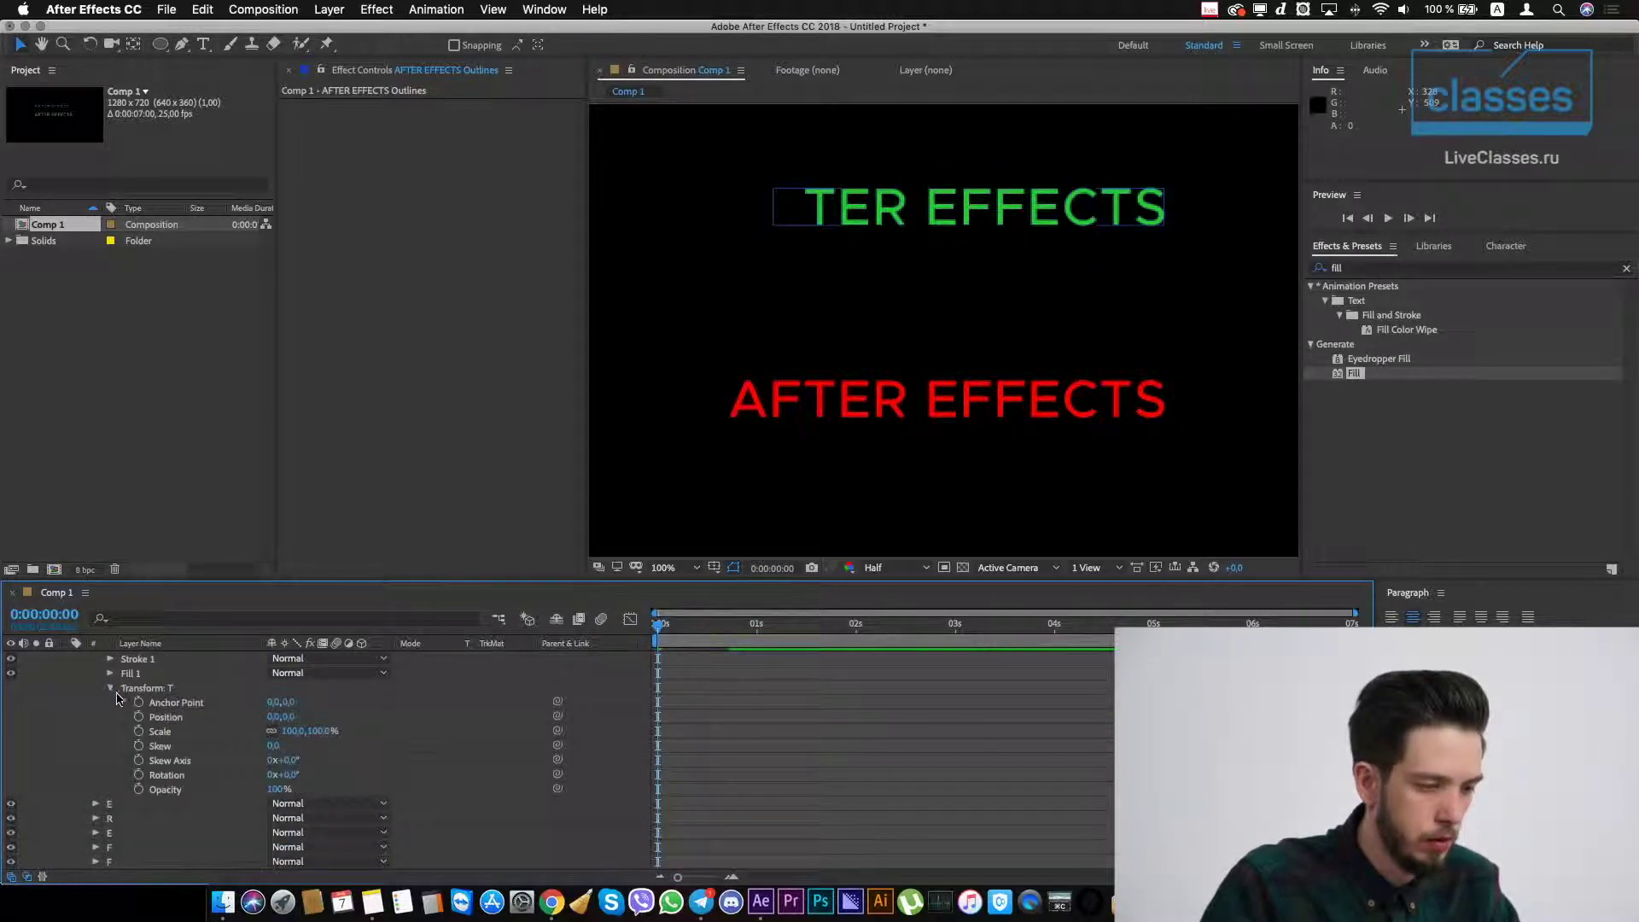
click(139, 777)
click(139, 789)
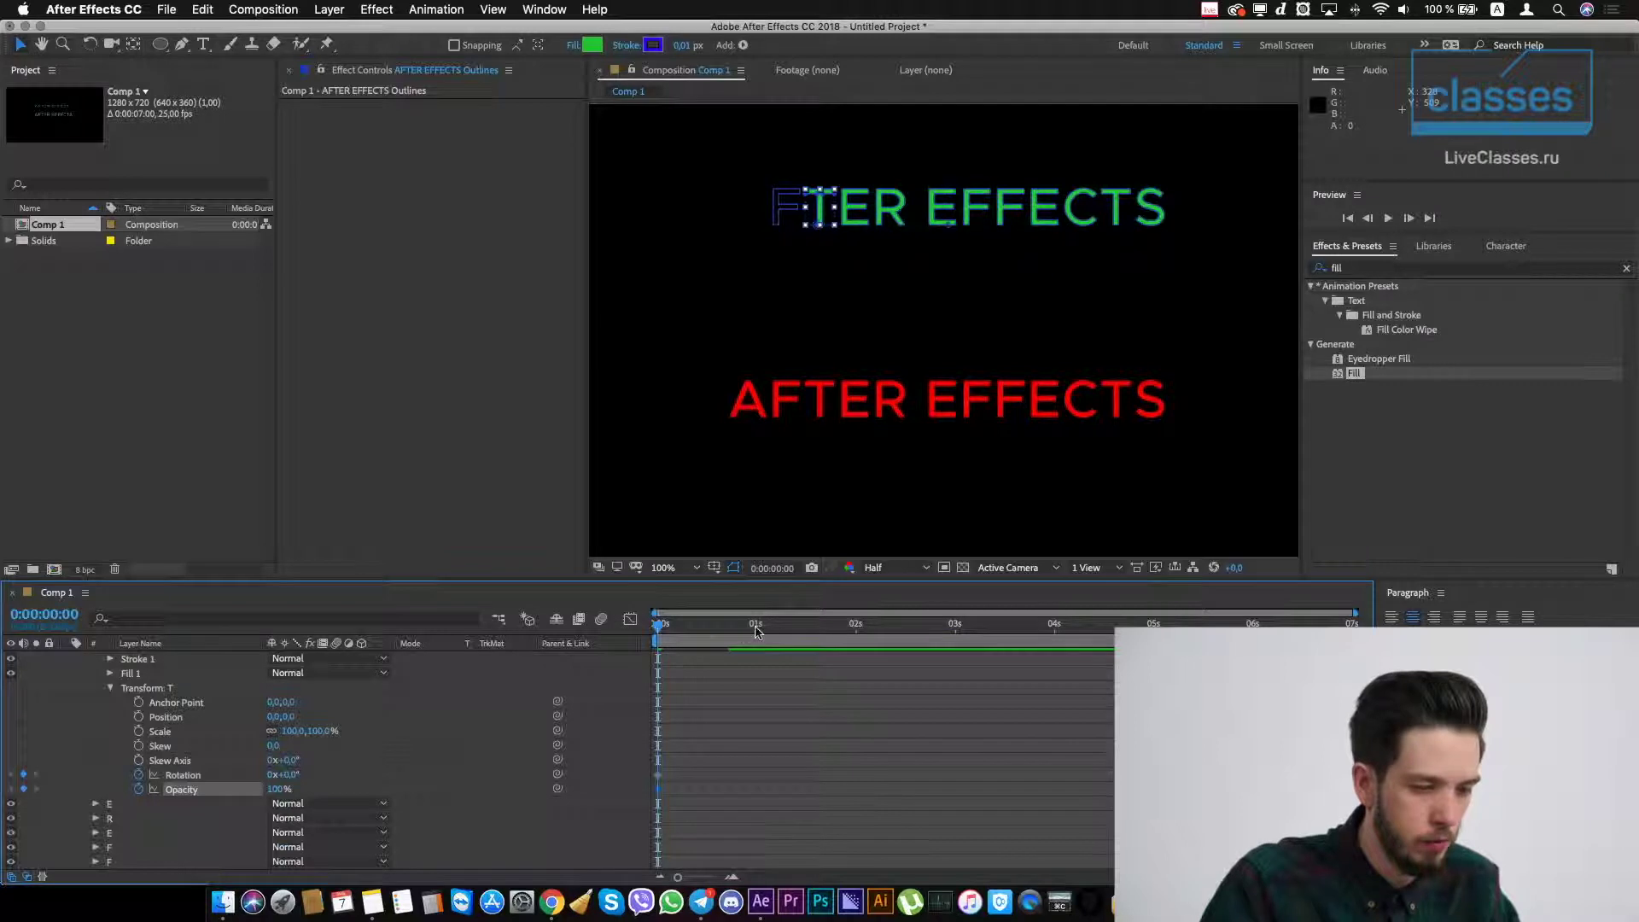
drag(671, 771, 715, 790)
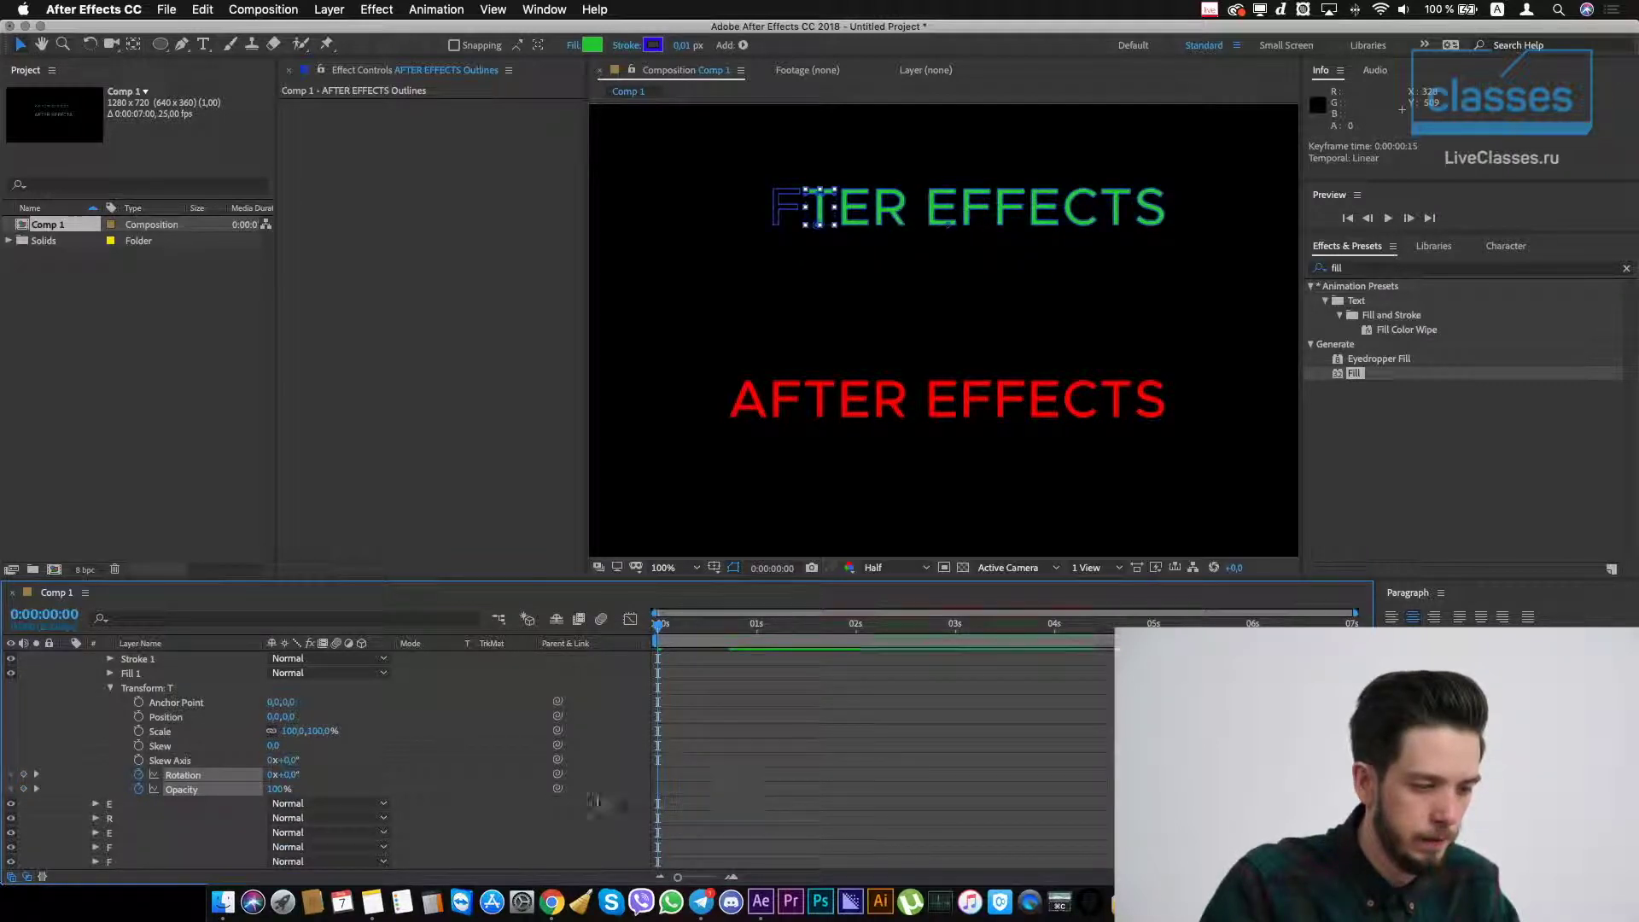
- Set the first T group's rotation to 90° and opacity to 0% at the composition start, then deselect
click(290, 774)
text(90)
key(Tab)
text(0)
key(Return)
click(490, 772)
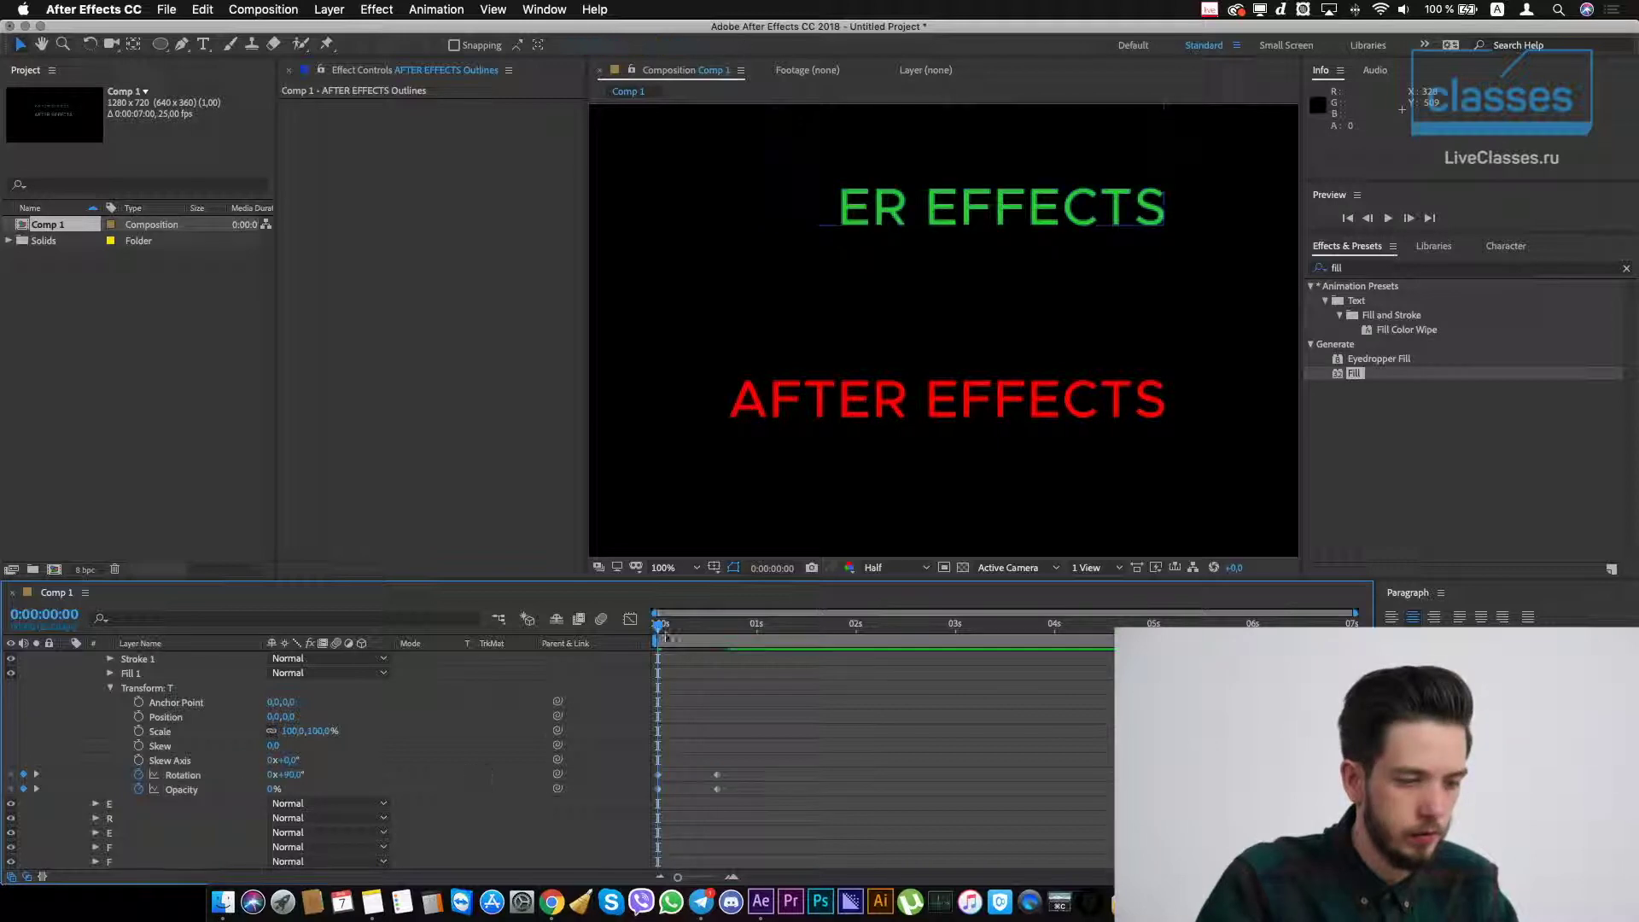
- Scrub through the first second of the composition to preview the animated A, F and T letters
drag(662, 631, 739, 630)
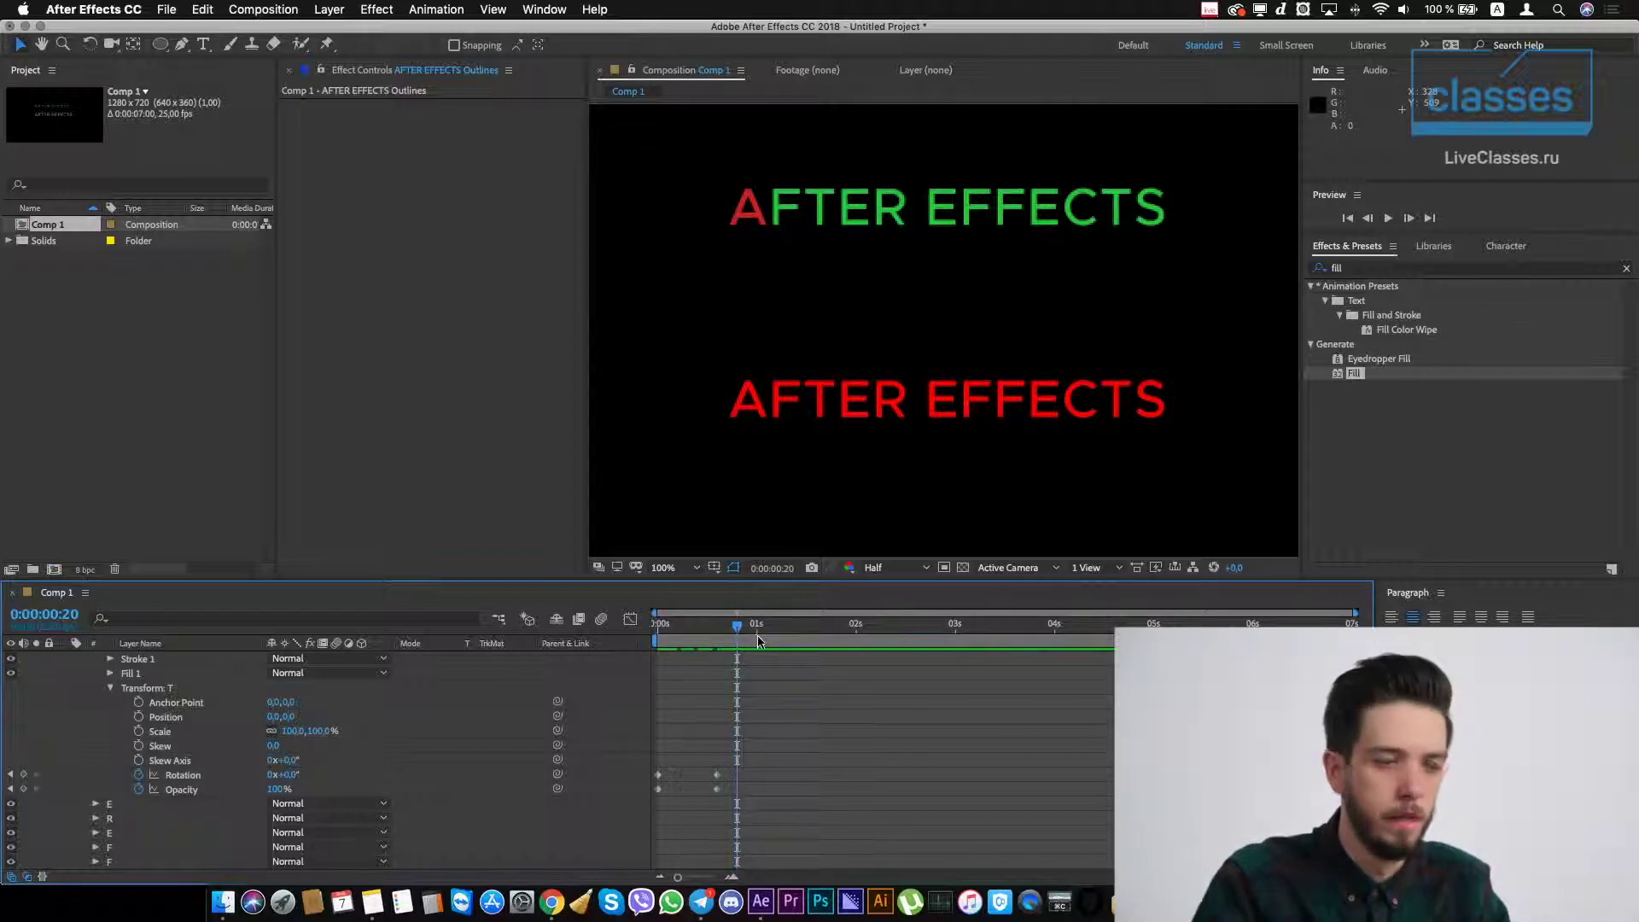
click(472, 665)
click(151, 689)
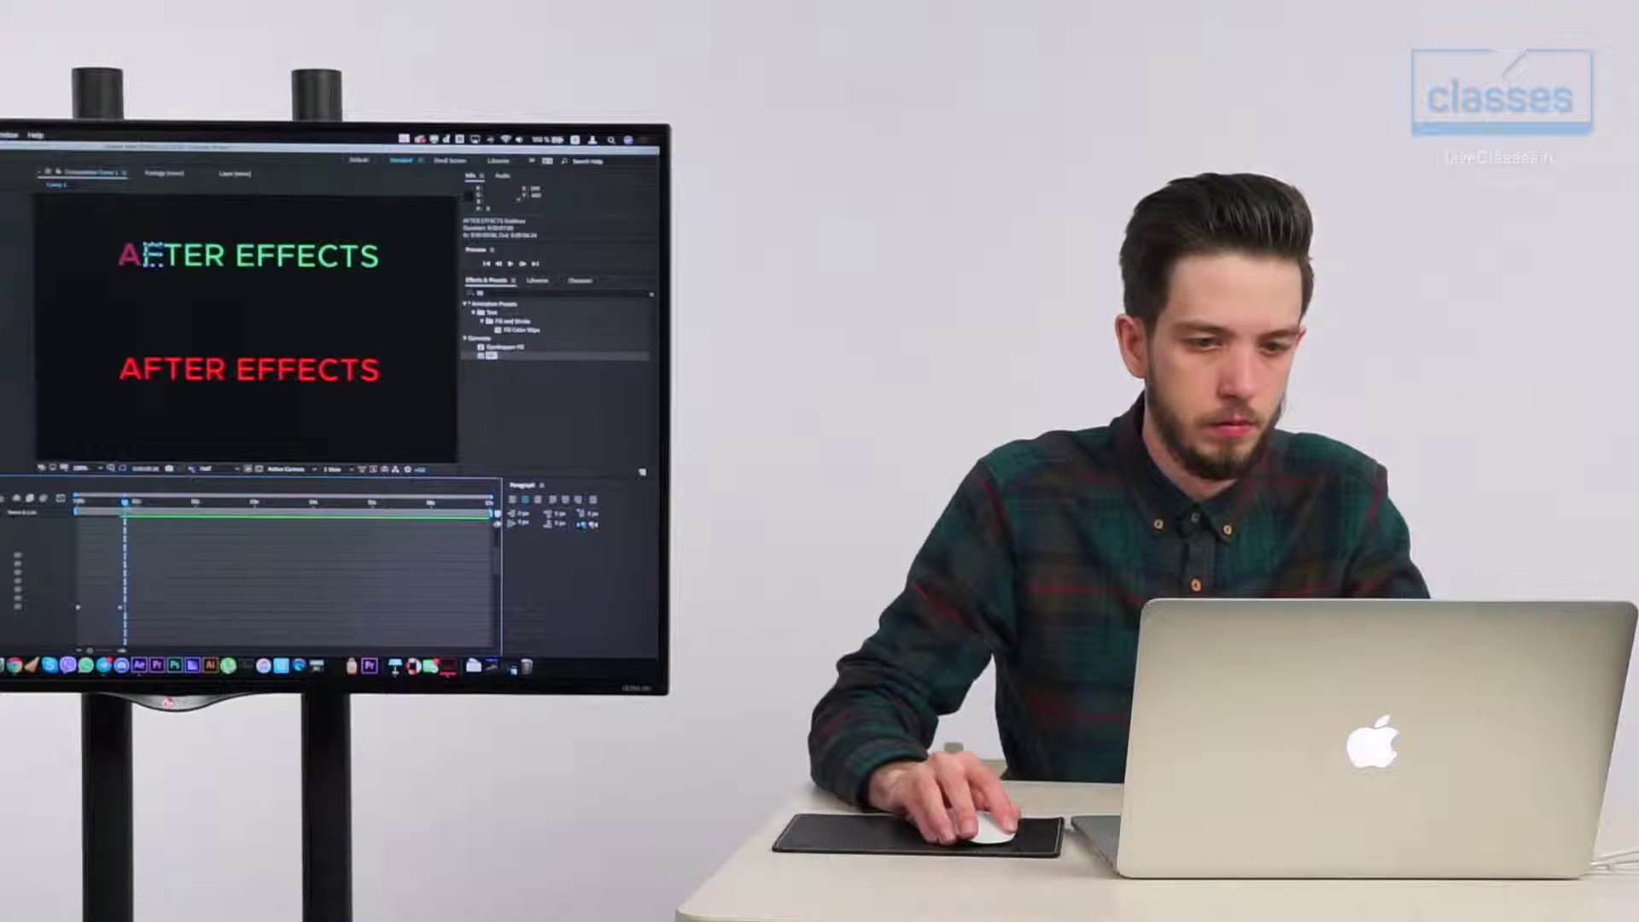
mouse_move(114, 502)
mouse_down()
mouse_move(80, 502)
mouse_move(106, 502)
mouse_up()
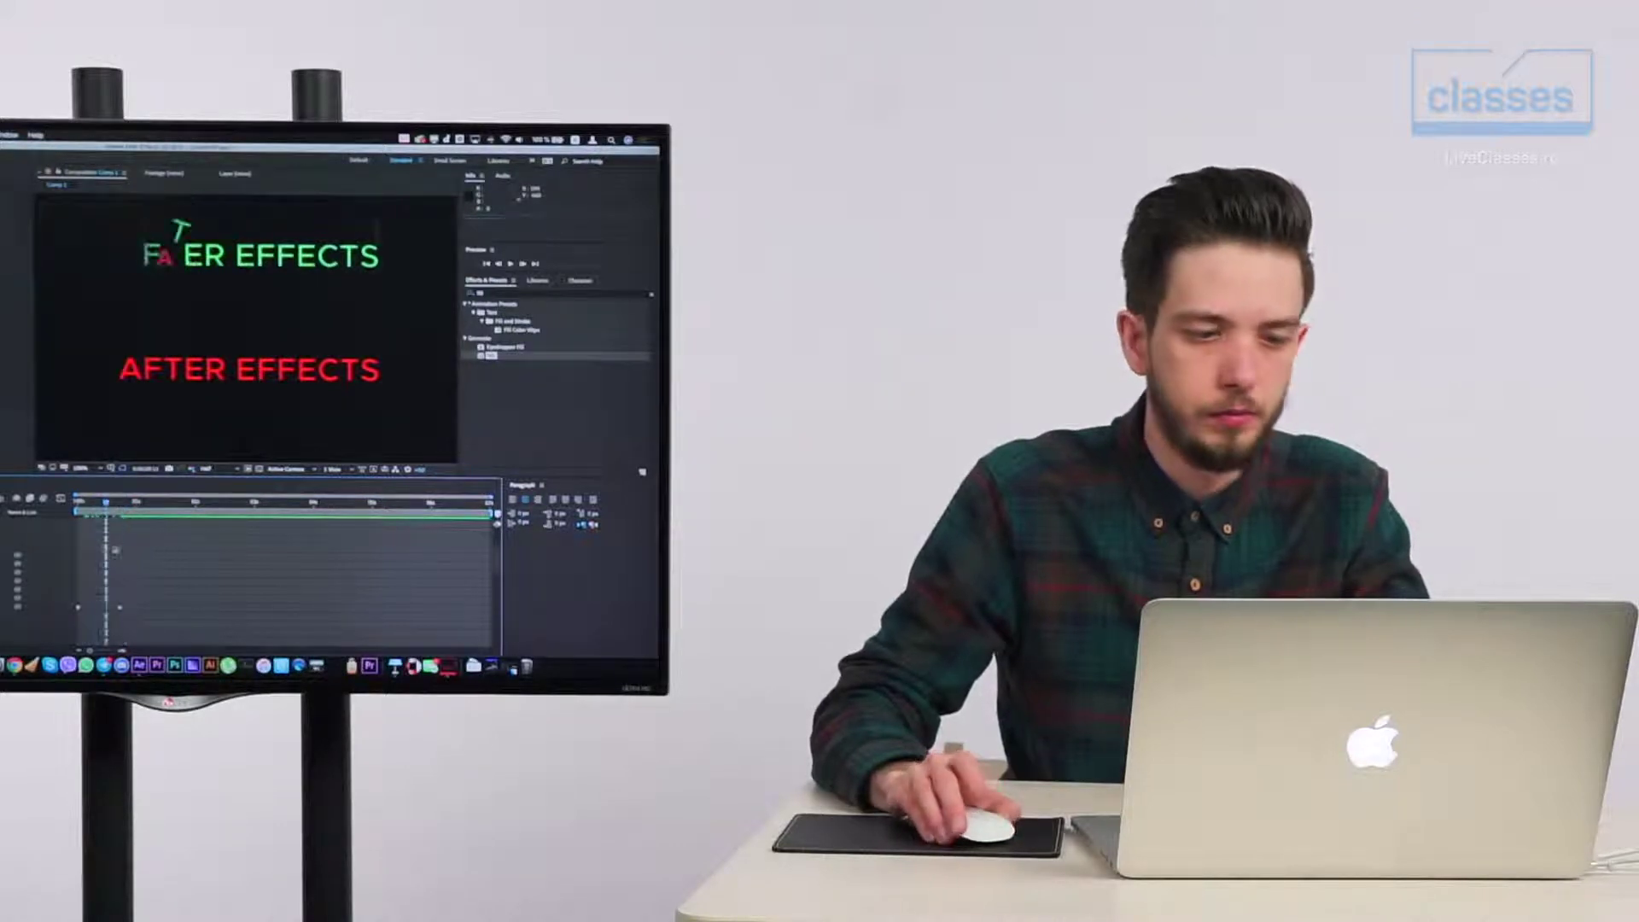
scroll(35, 559, down, 5)
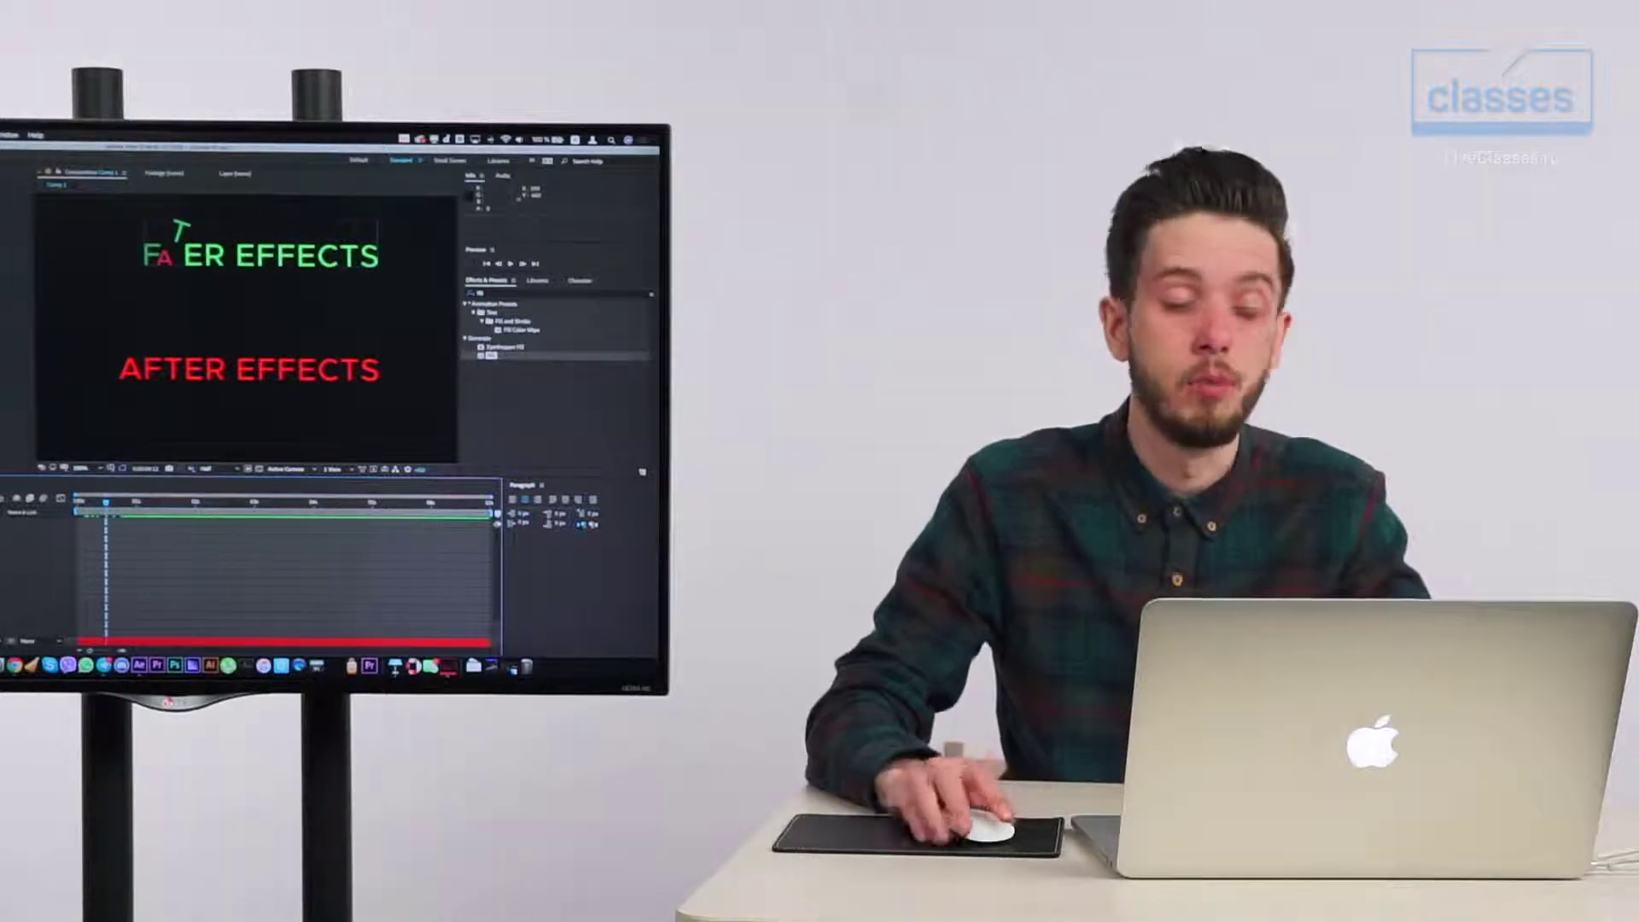
mouse_move(106, 502)
mouse_down()
mouse_move(90, 503)
mouse_move(130, 502)
mouse_up()
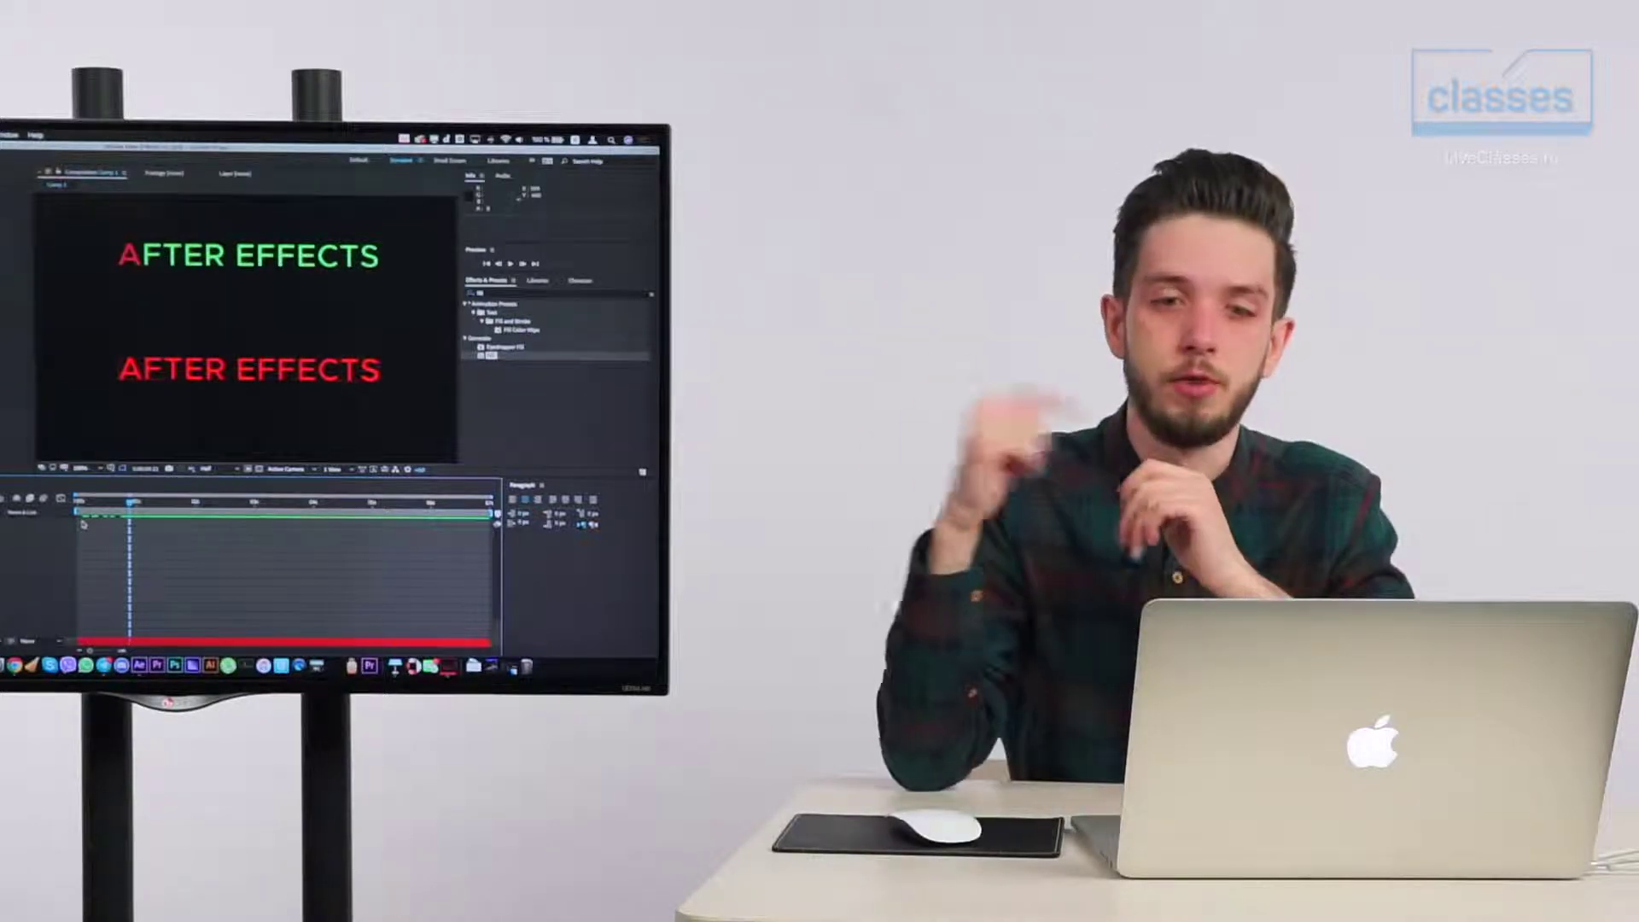
- Delete the red masked outlines layer and return to the shape outlines layer
scroll(50, 572, down, 4)
click(3, 573)
click(3, 641)
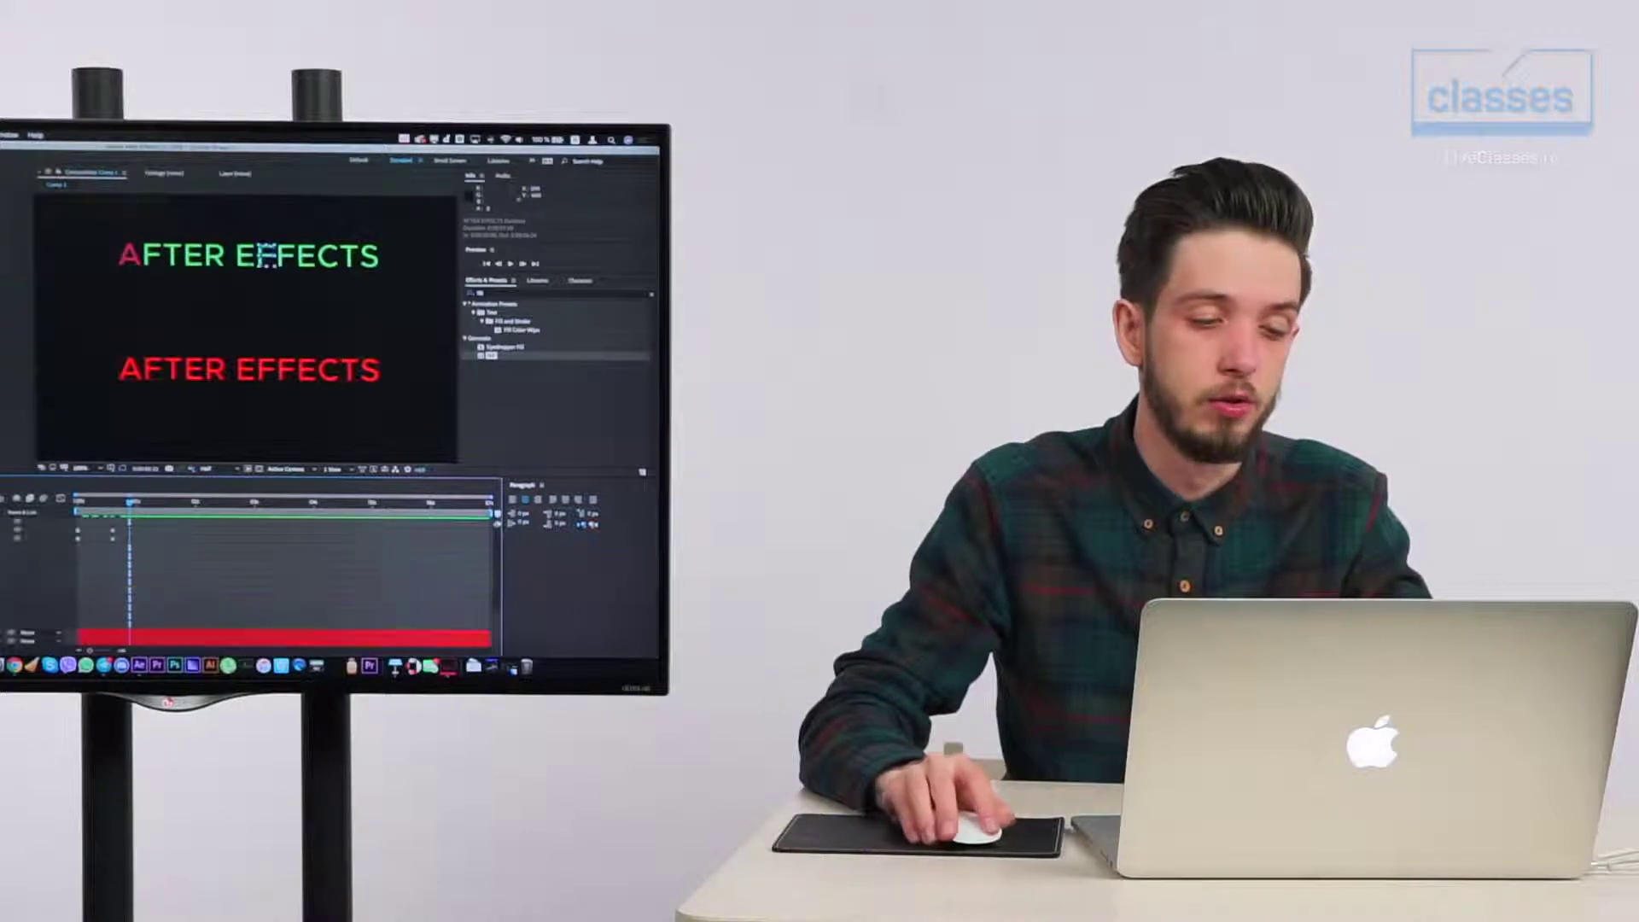
click(2, 633)
key(Delete)
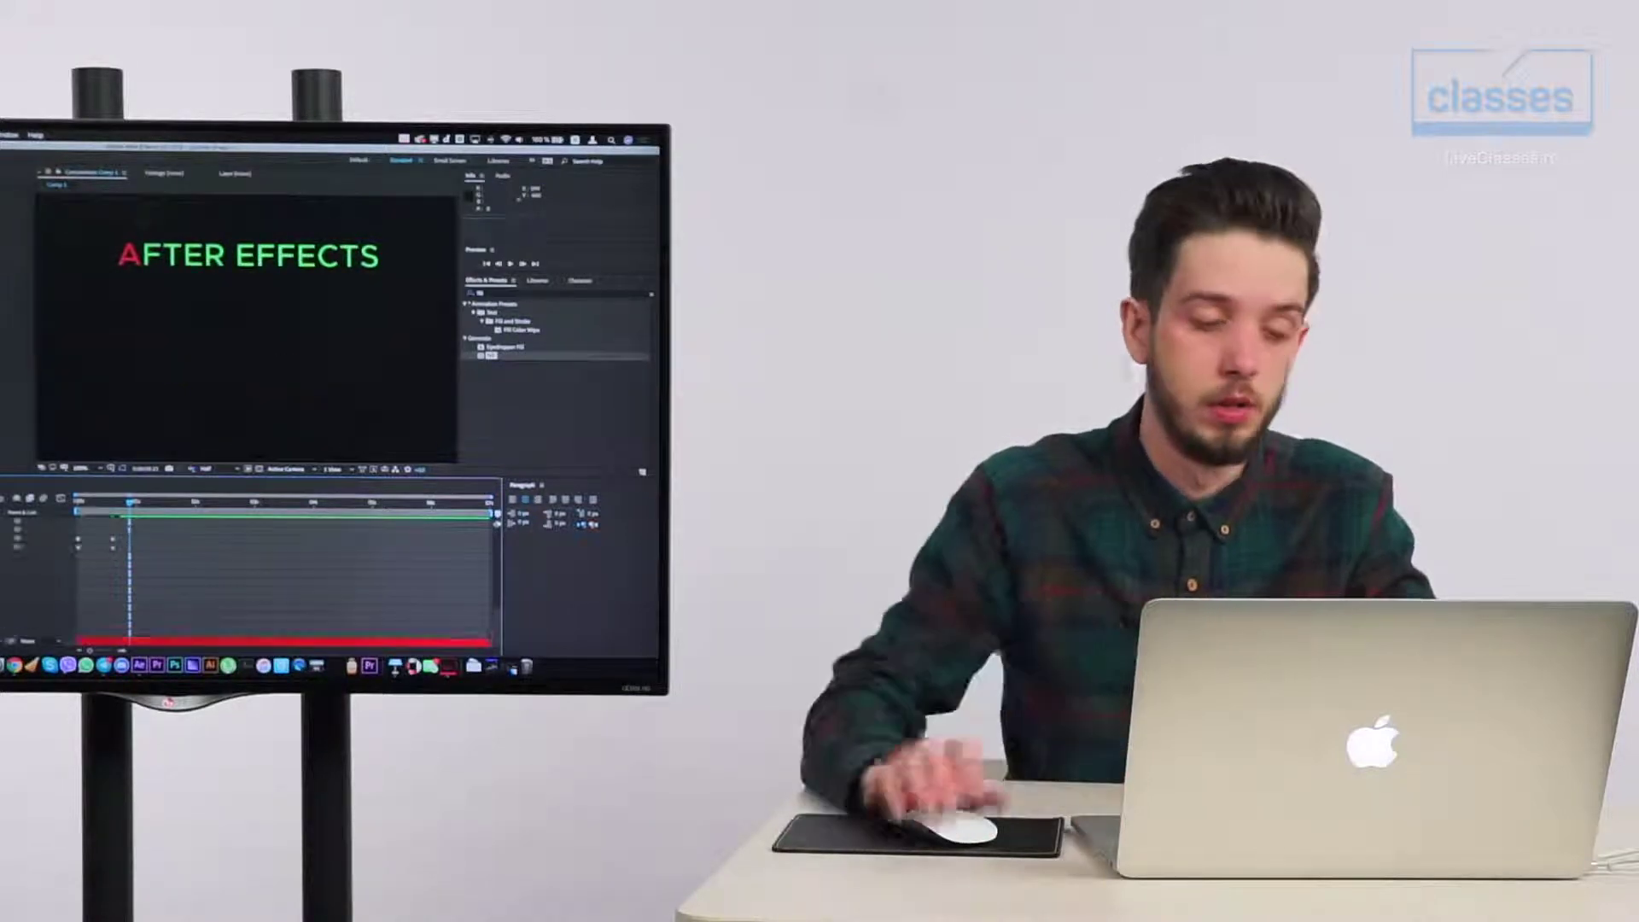
scroll(50, 572, up, 5)
scroll(51, 572, up, 5)
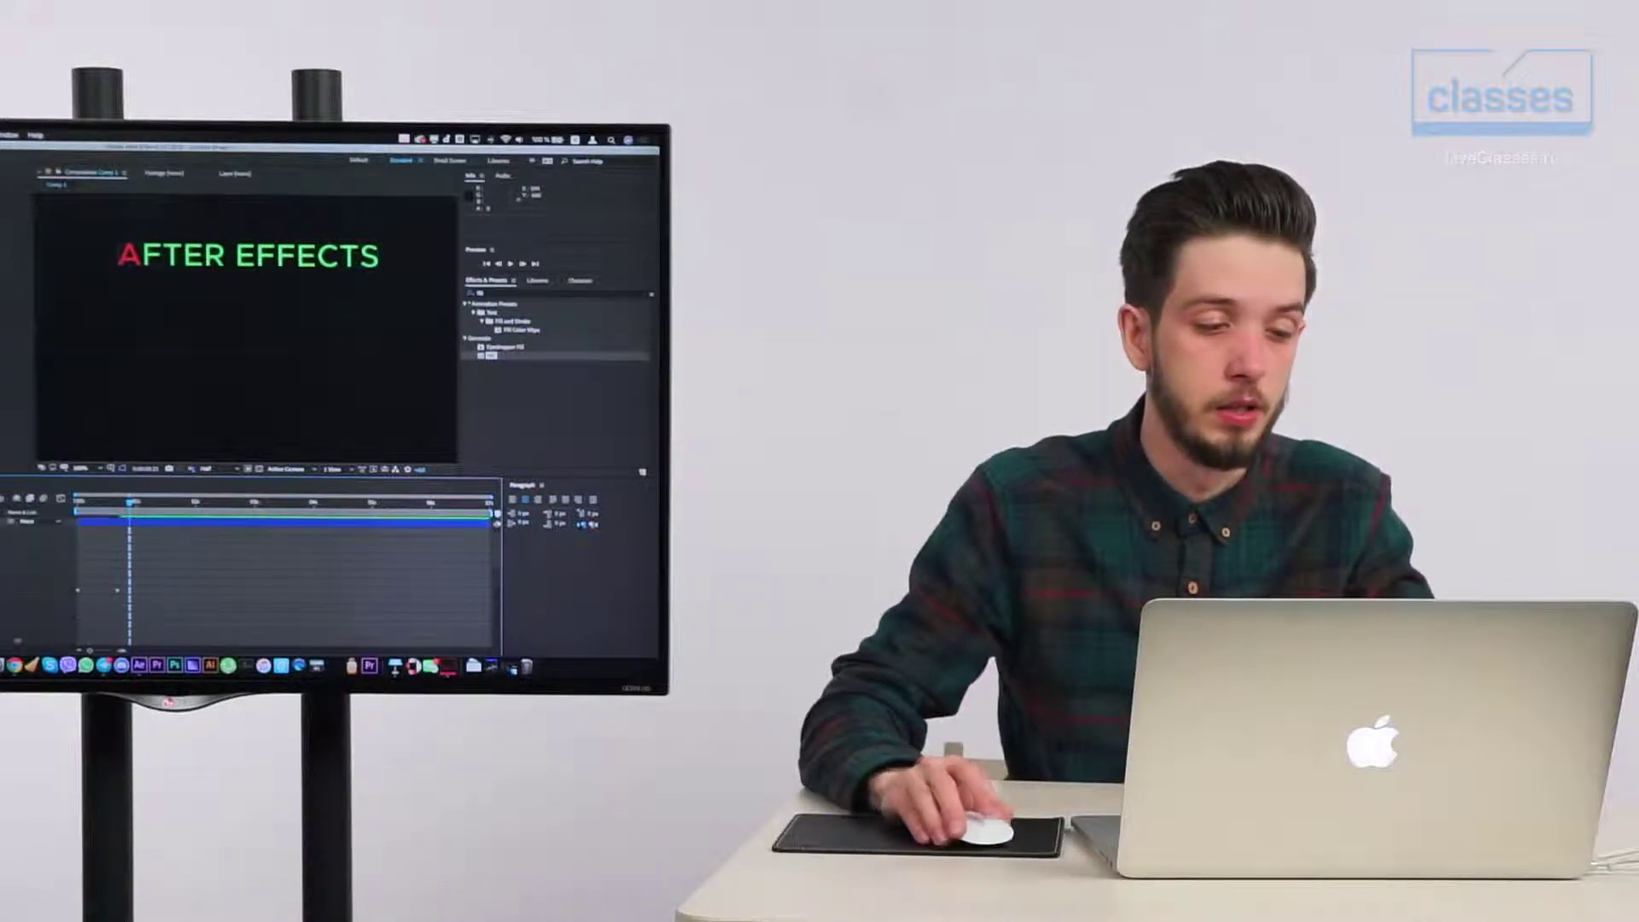
- Collapse the shape outlines layer's keyframed properties and select the original text layer
key(u)
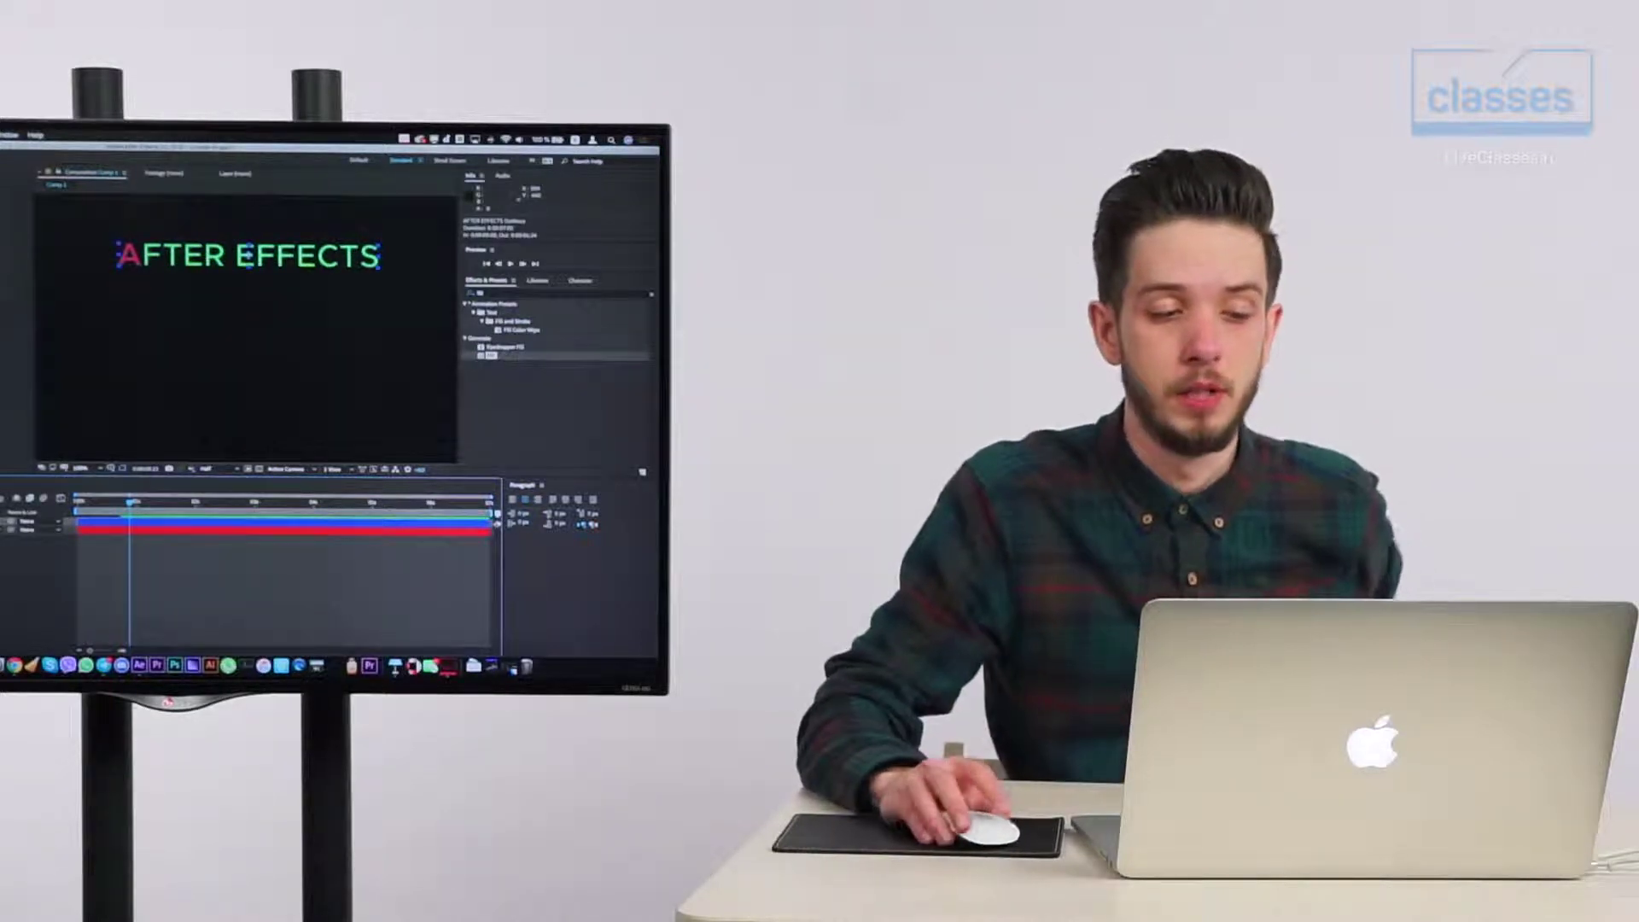
click(4, 530)
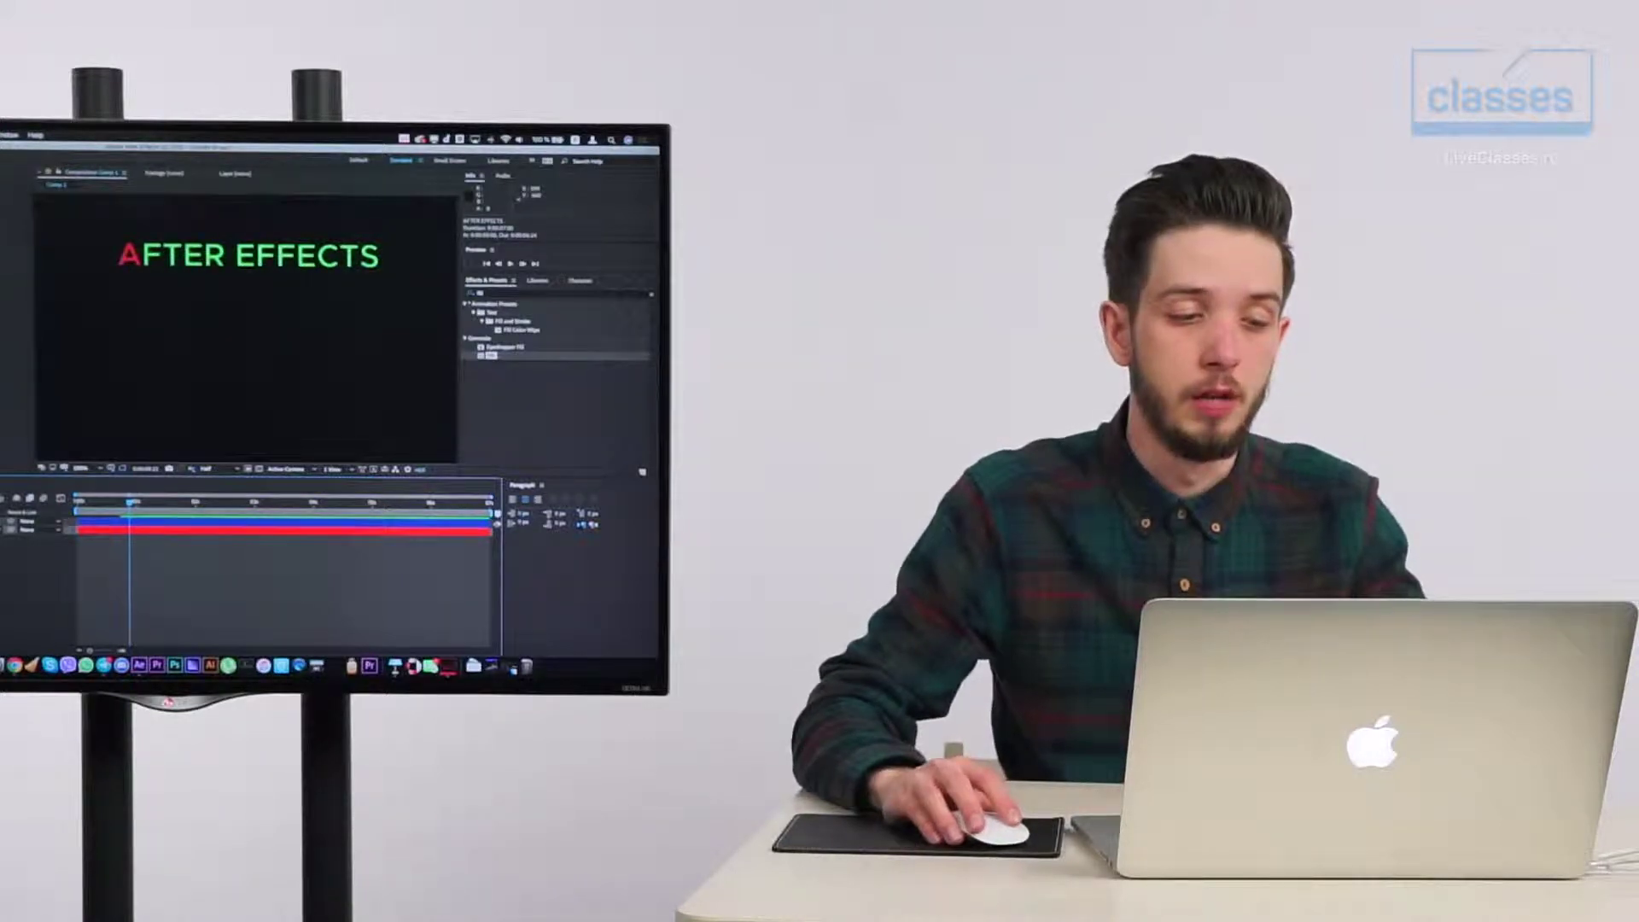
click(0, 530)
click(0, 530)
click(0, 530)
click(0, 530)
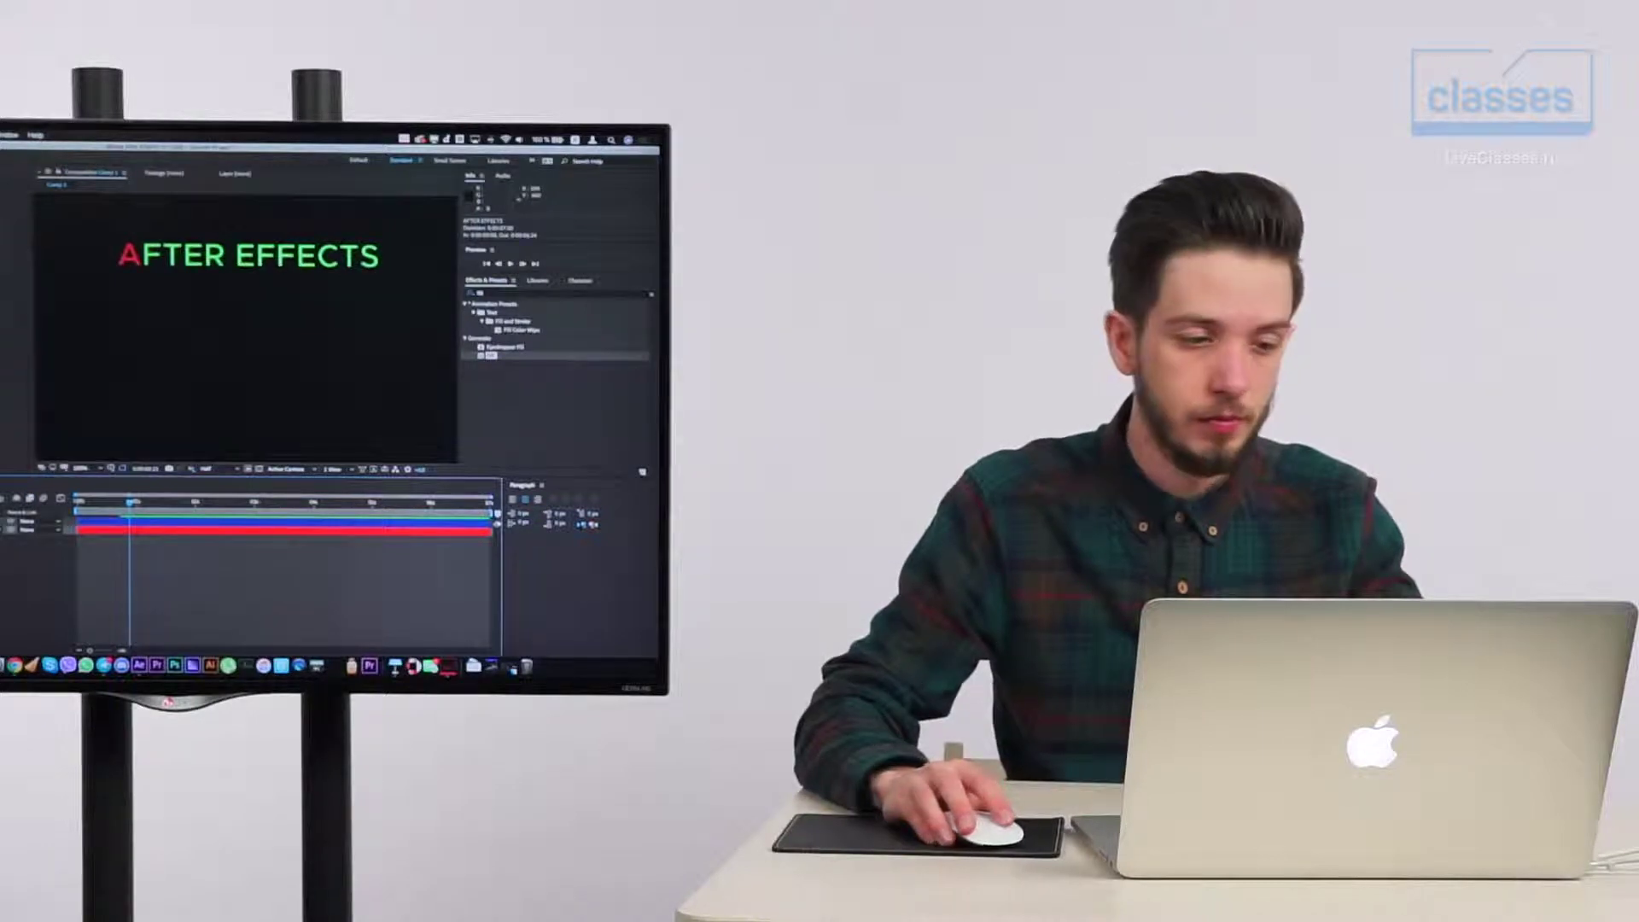
- Try deleting the shape outlines layer, and undo the deletion
click(4, 520)
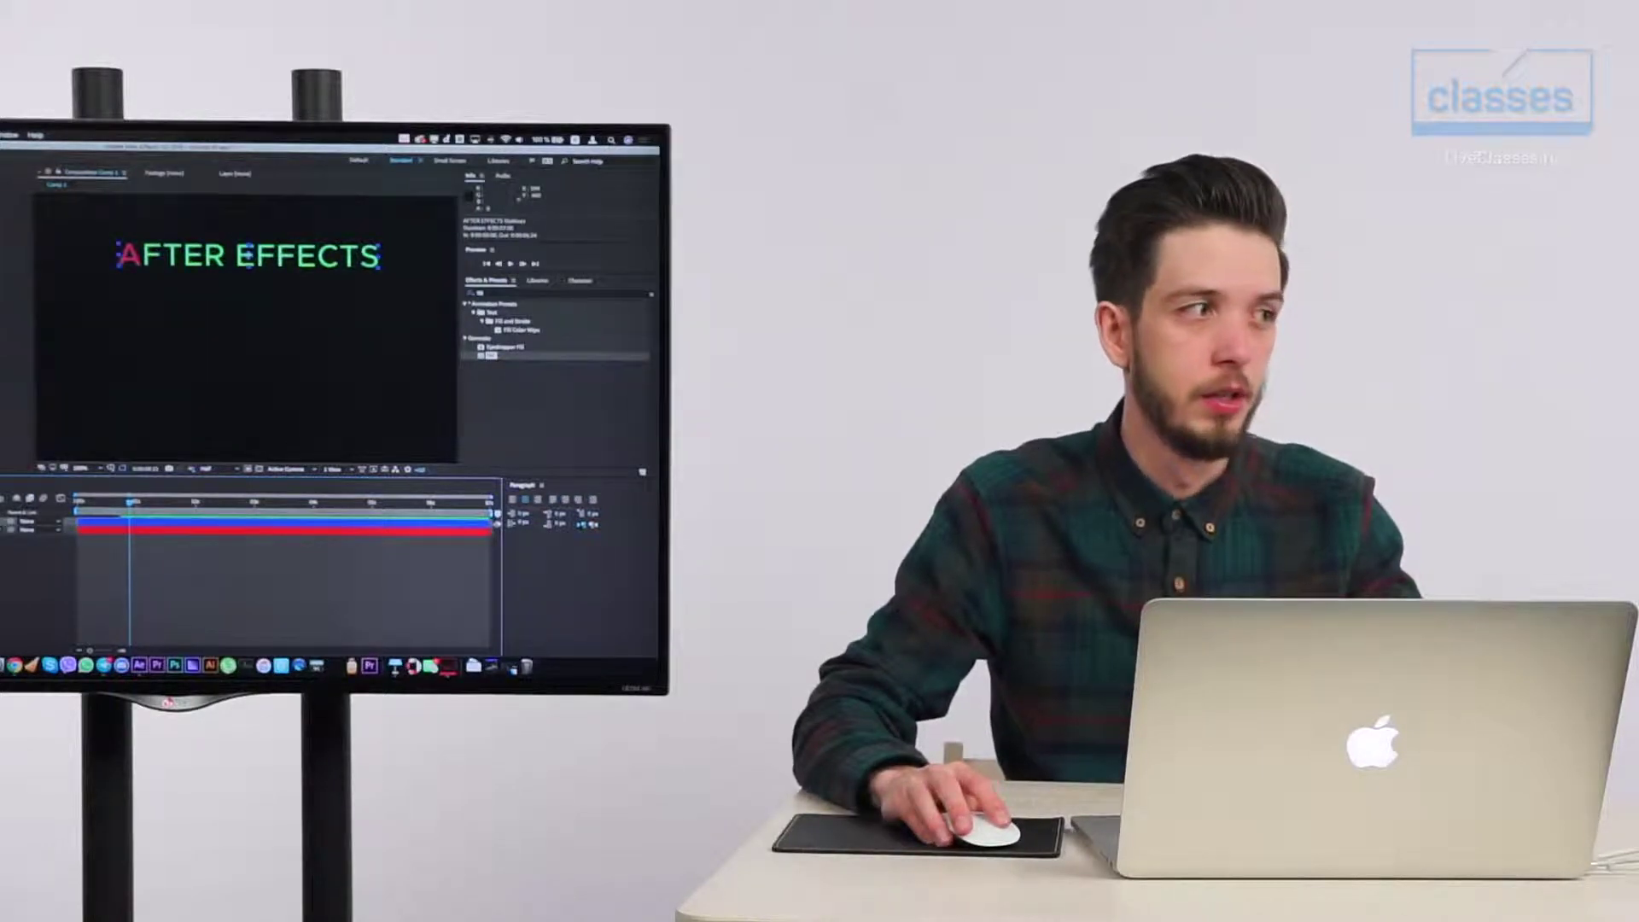
key(Delete)
key(super+z)
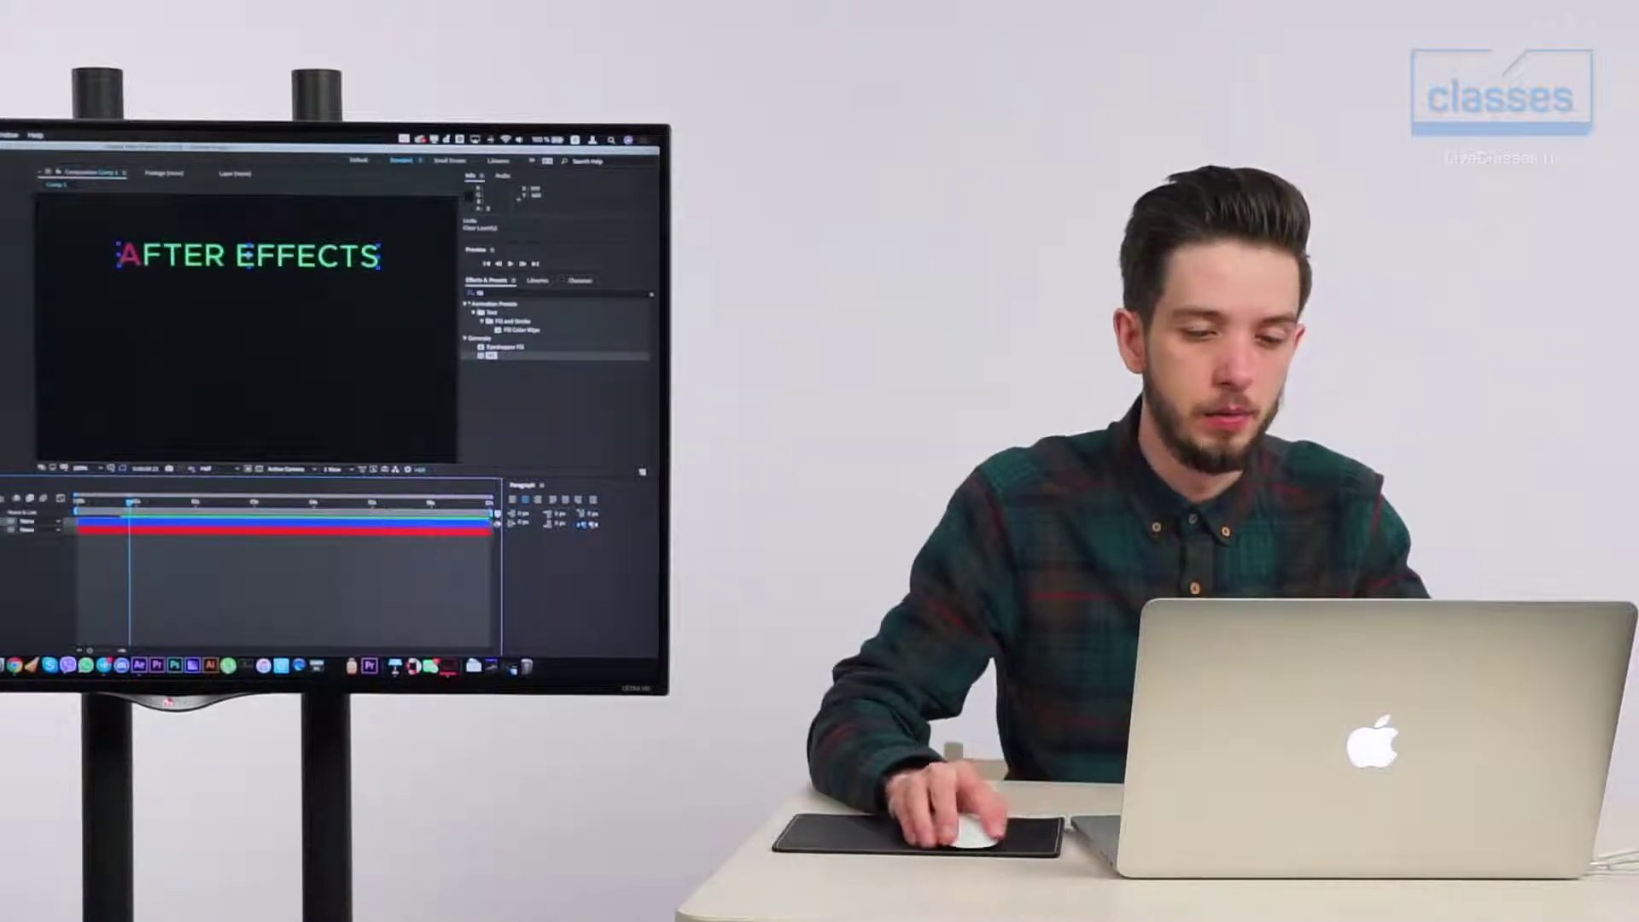
- Undo the deletion of the red masked outlines layer and clear the selection
click(10, 673)
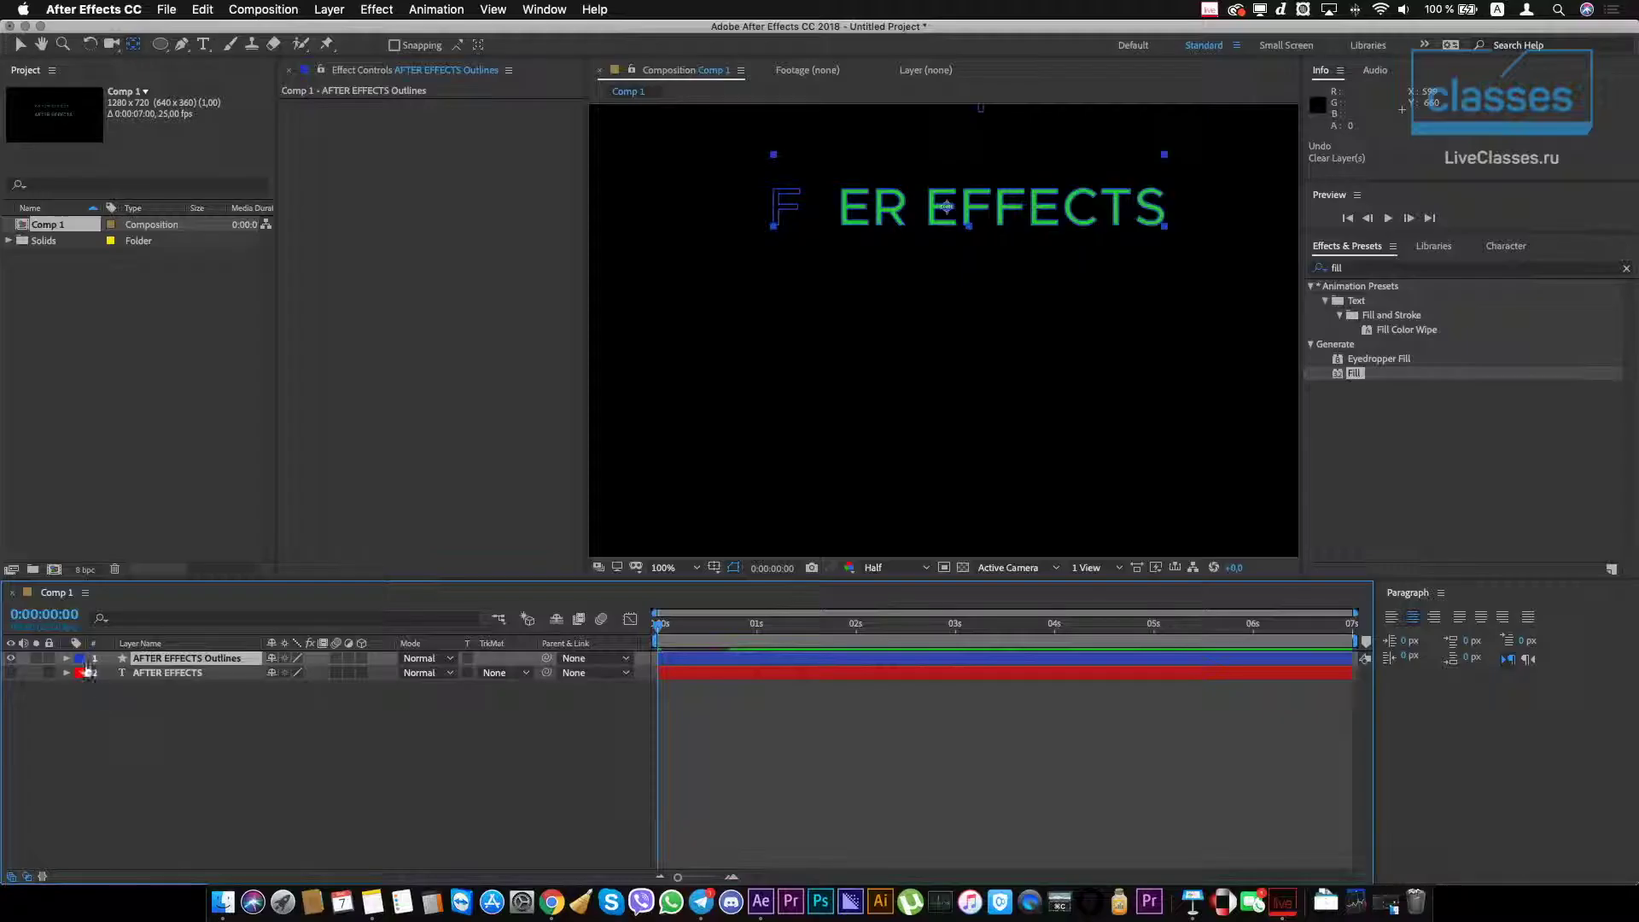
mouse_move(755, 636)
mouse_down()
mouse_move(771, 636)
mouse_move(728, 636)
mouse_up()
key(super+z)
key(super+z)
key(super+z)
key(super+z)
key(super+z)
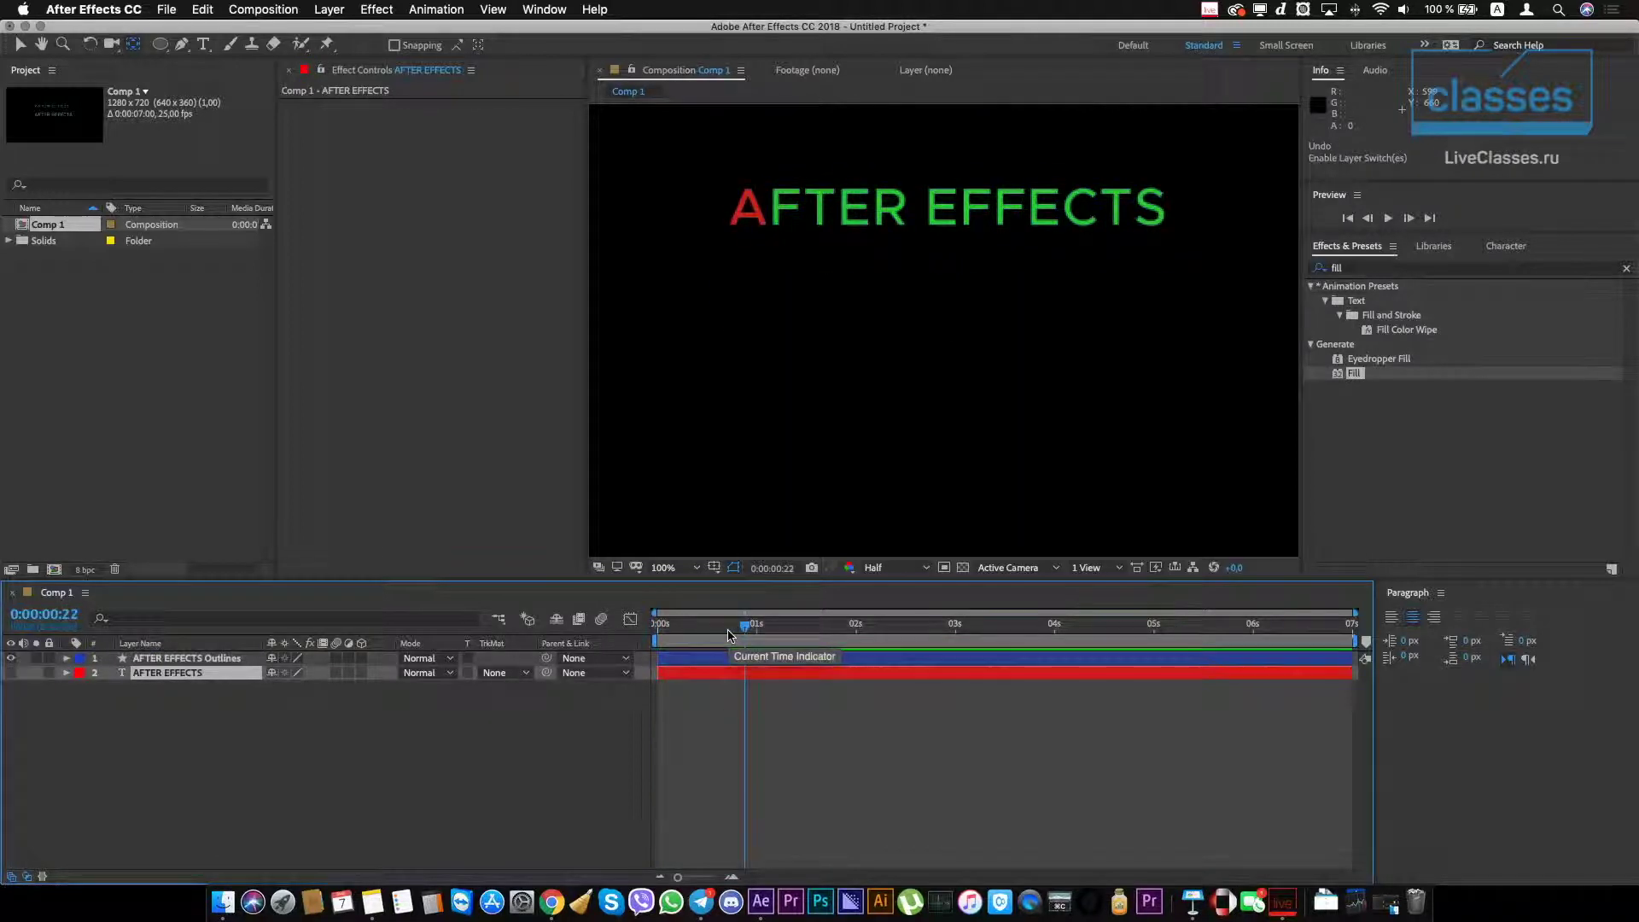
click(751, 745)
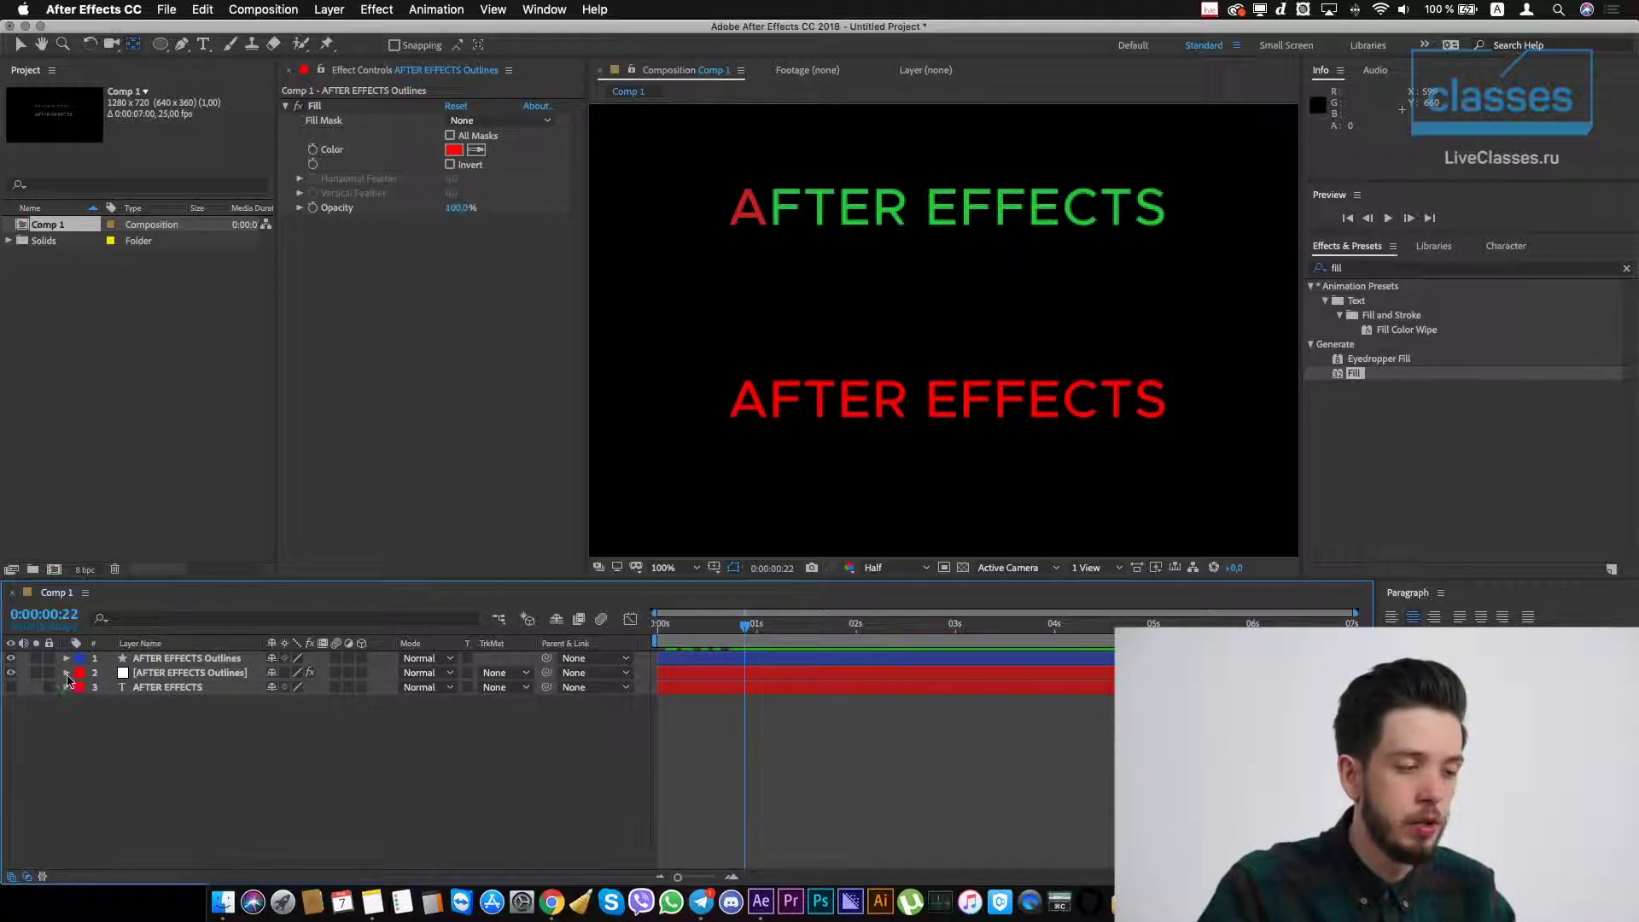
- Expand the red masked outlines layer to list its individual letter masks
click(67, 673)
click(81, 715)
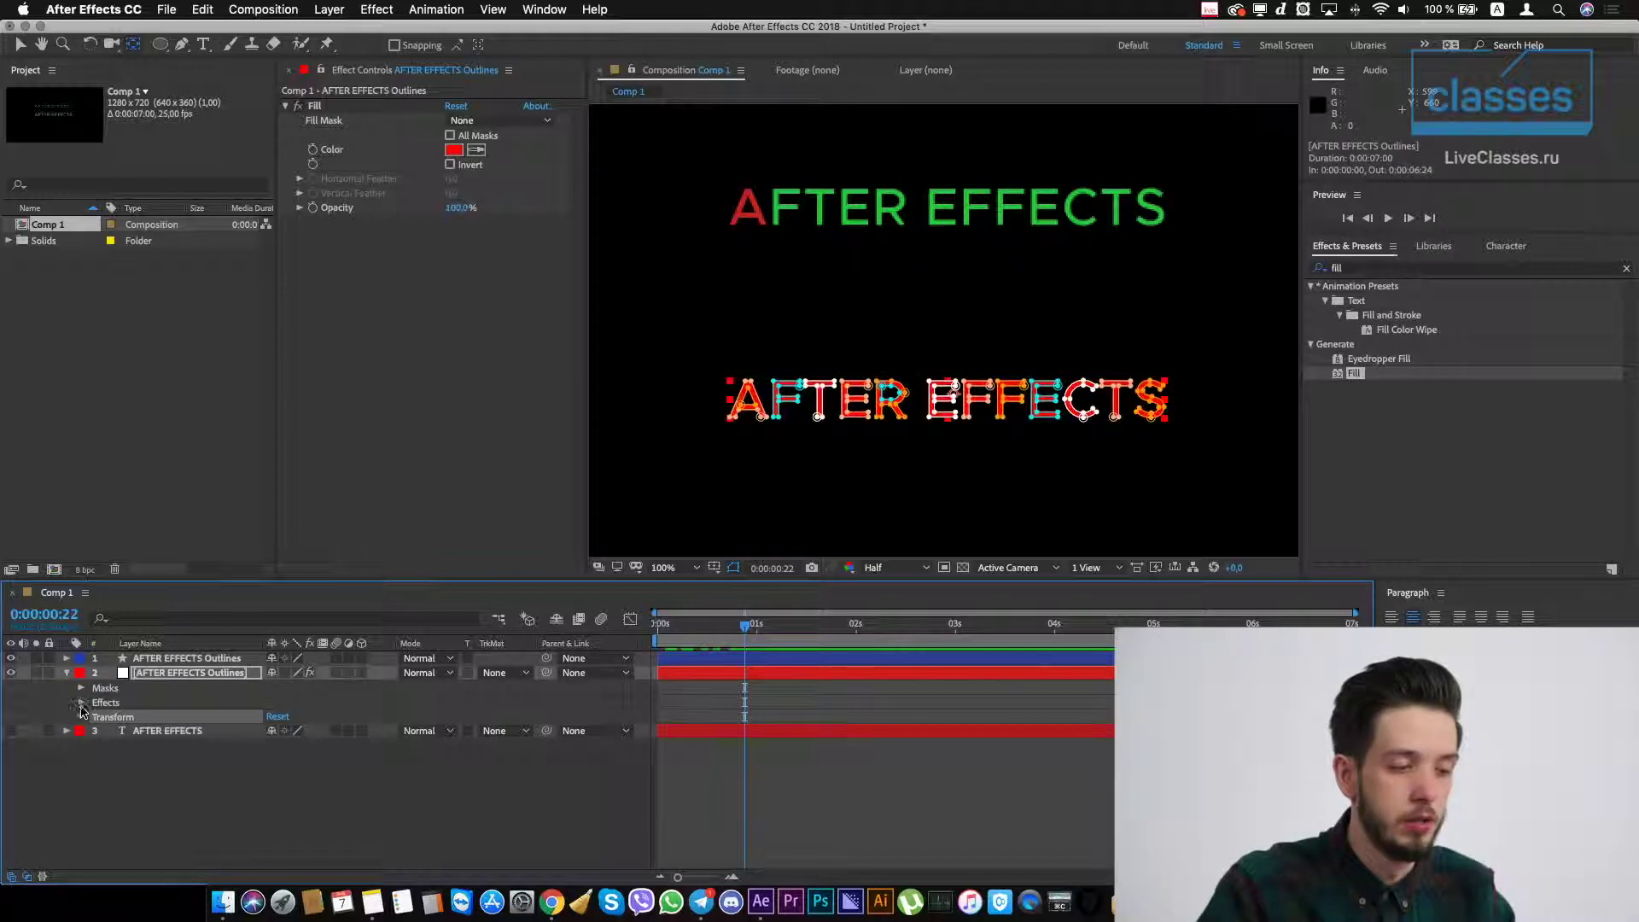
click(81, 702)
click(79, 697)
click(80, 688)
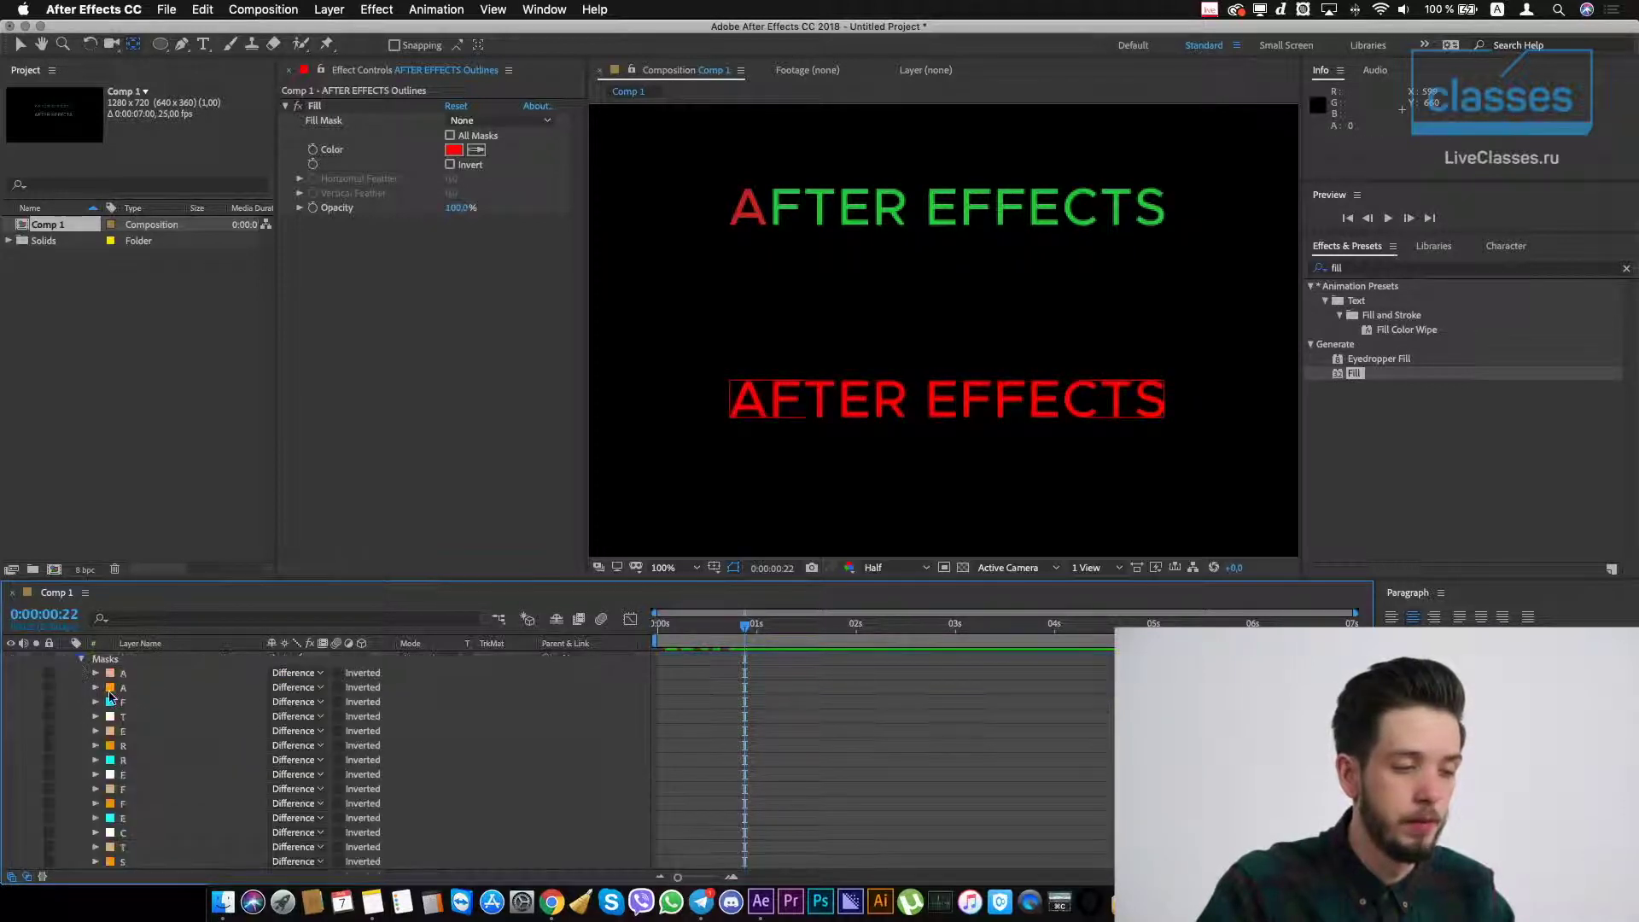
- Try feathering the second A mask of the red outlines layer, and undo the change
click(94, 689)
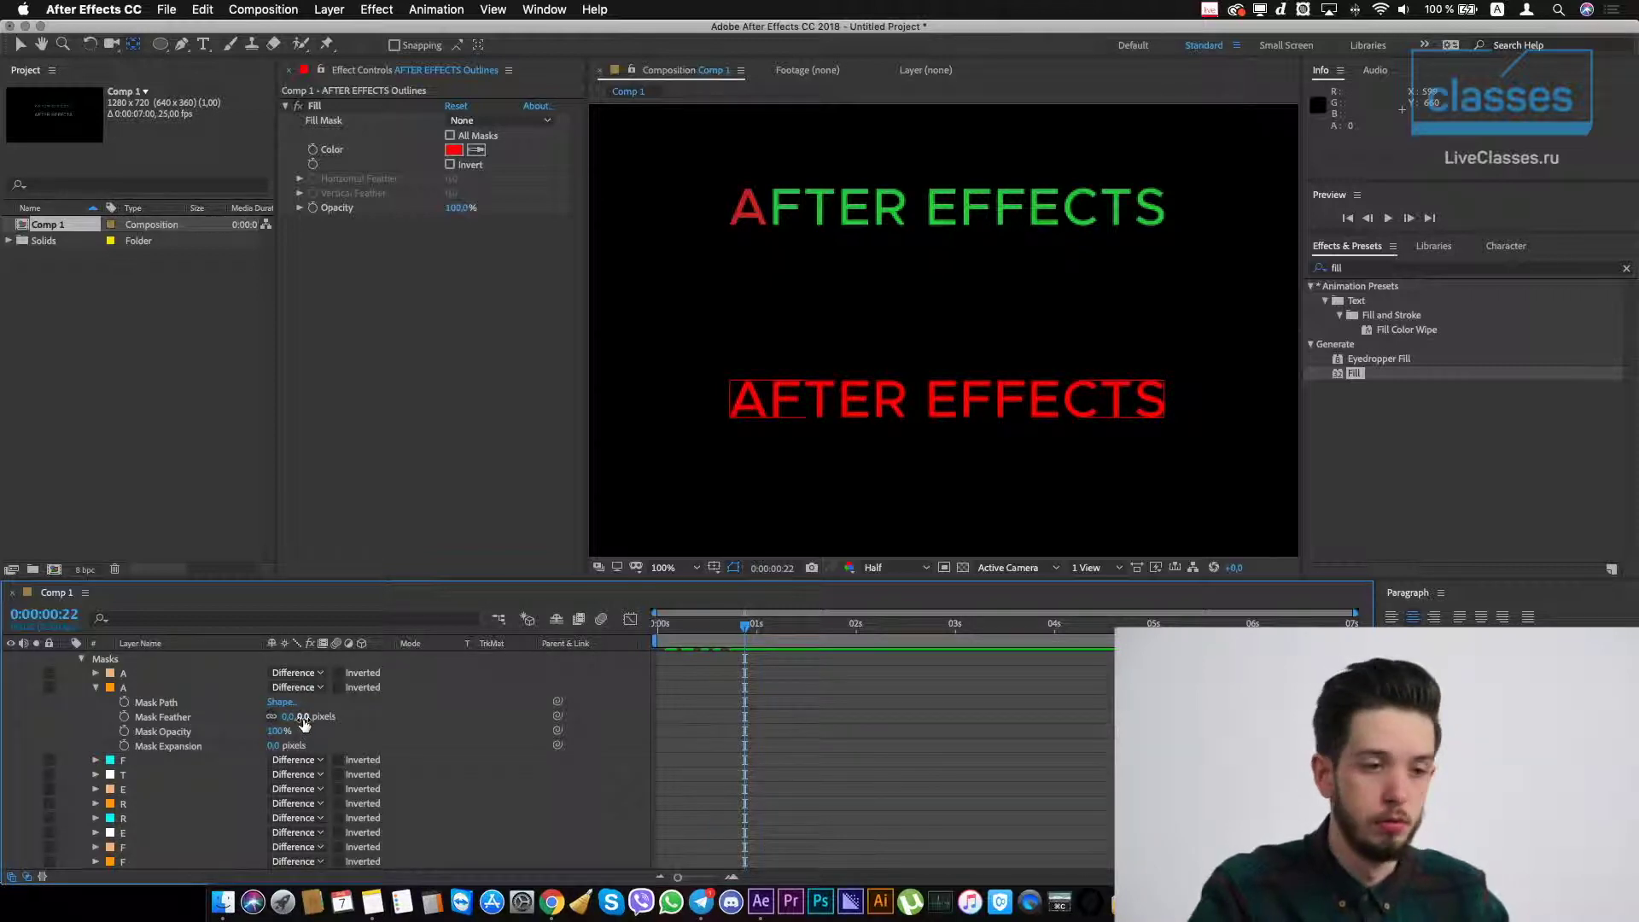
drag(303, 718, 355, 718)
key(super+z)
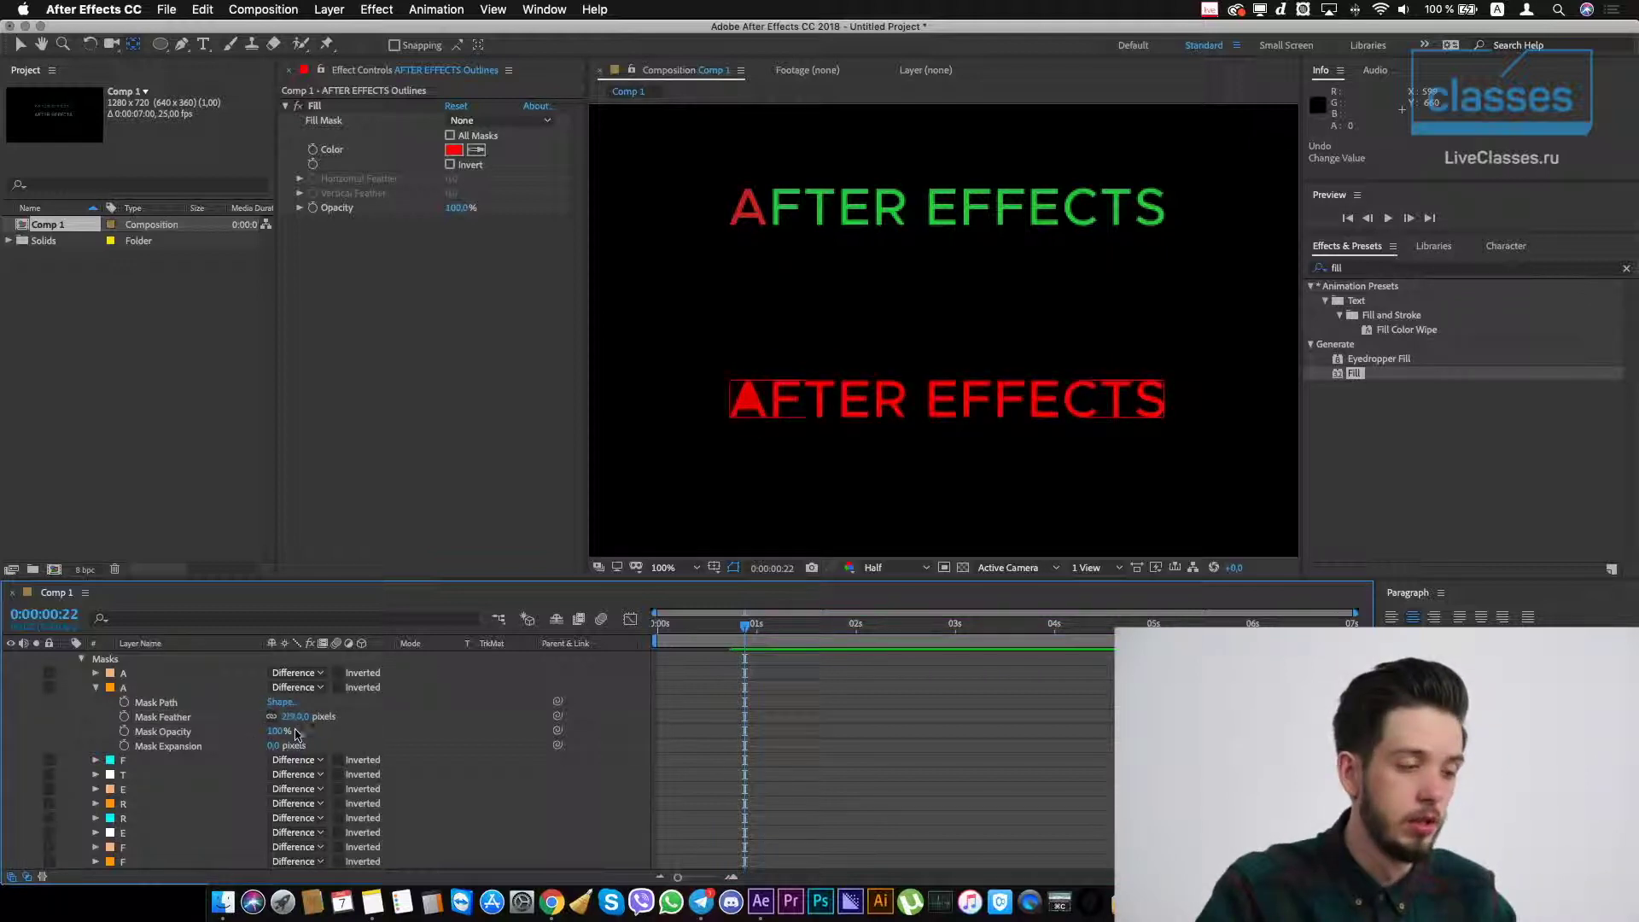
- Set the Mask Feather of the first A mask in the red outlines layer to 46 pixels
click(97, 675)
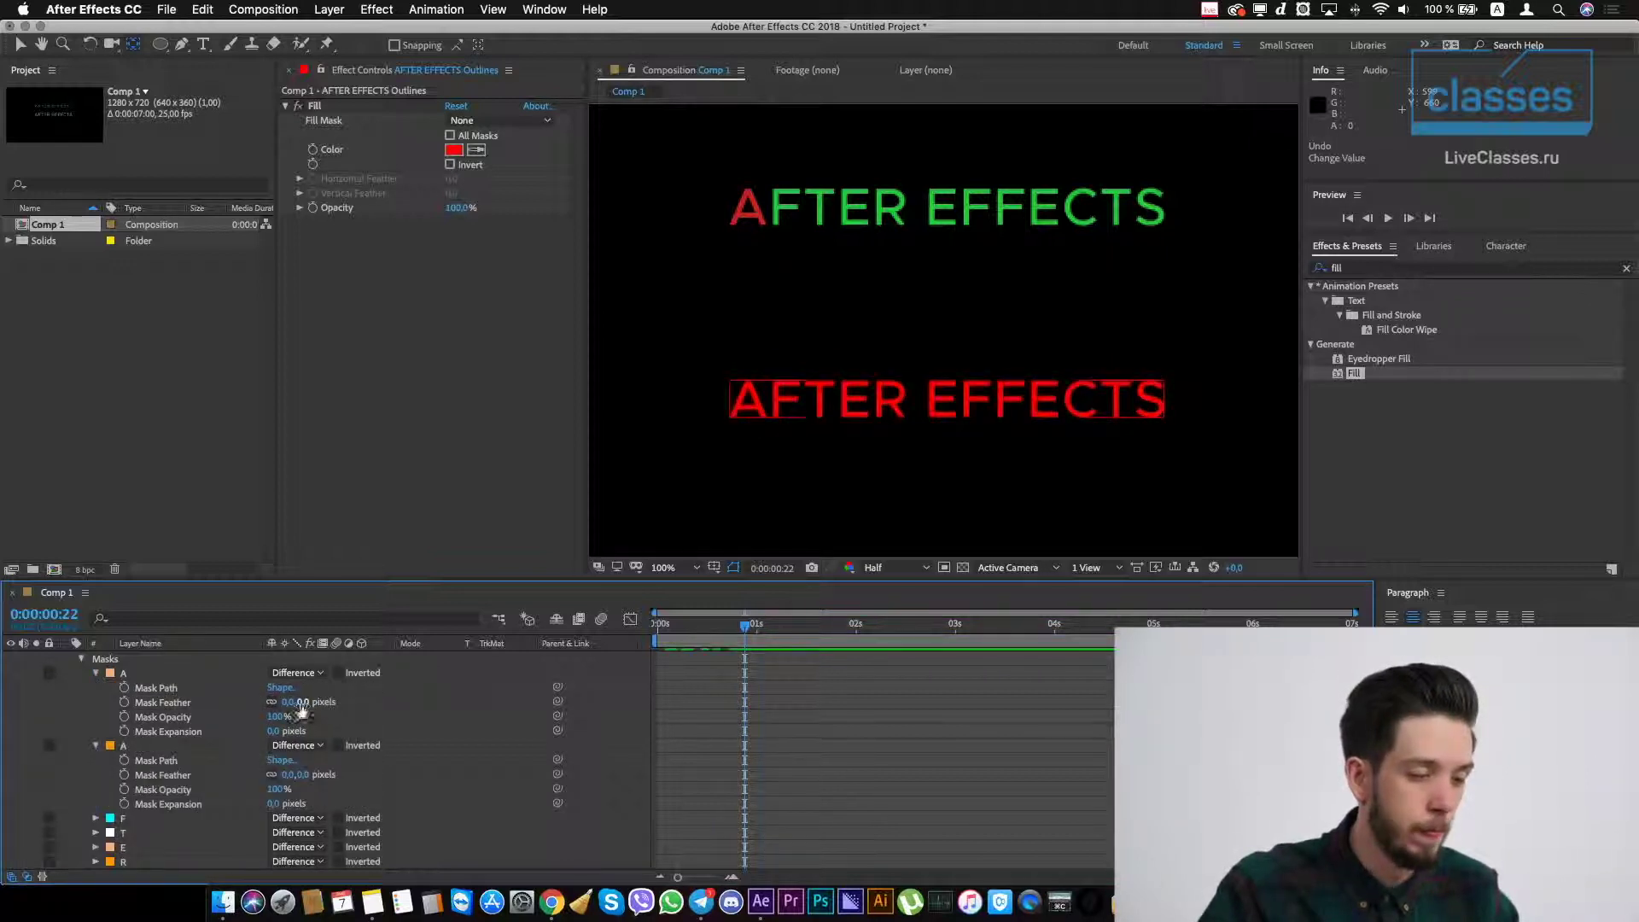
drag(304, 702, 802, 773)
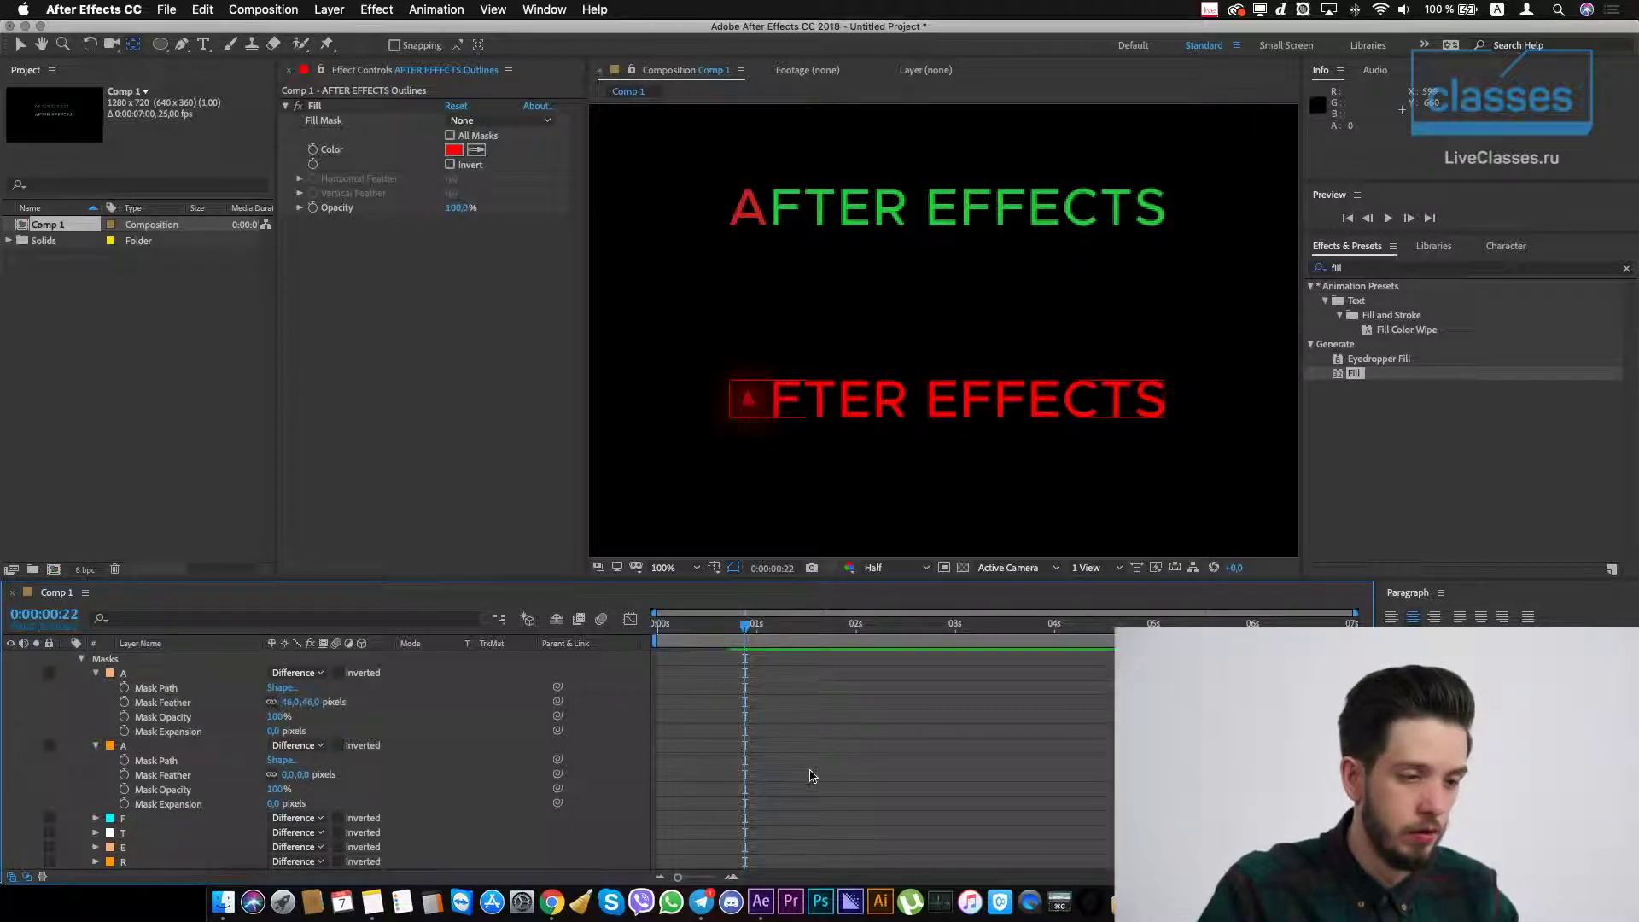
scroll(737, 469, down, 1)
scroll(737, 469, up, 2)
scroll(738, 469, down, 1)
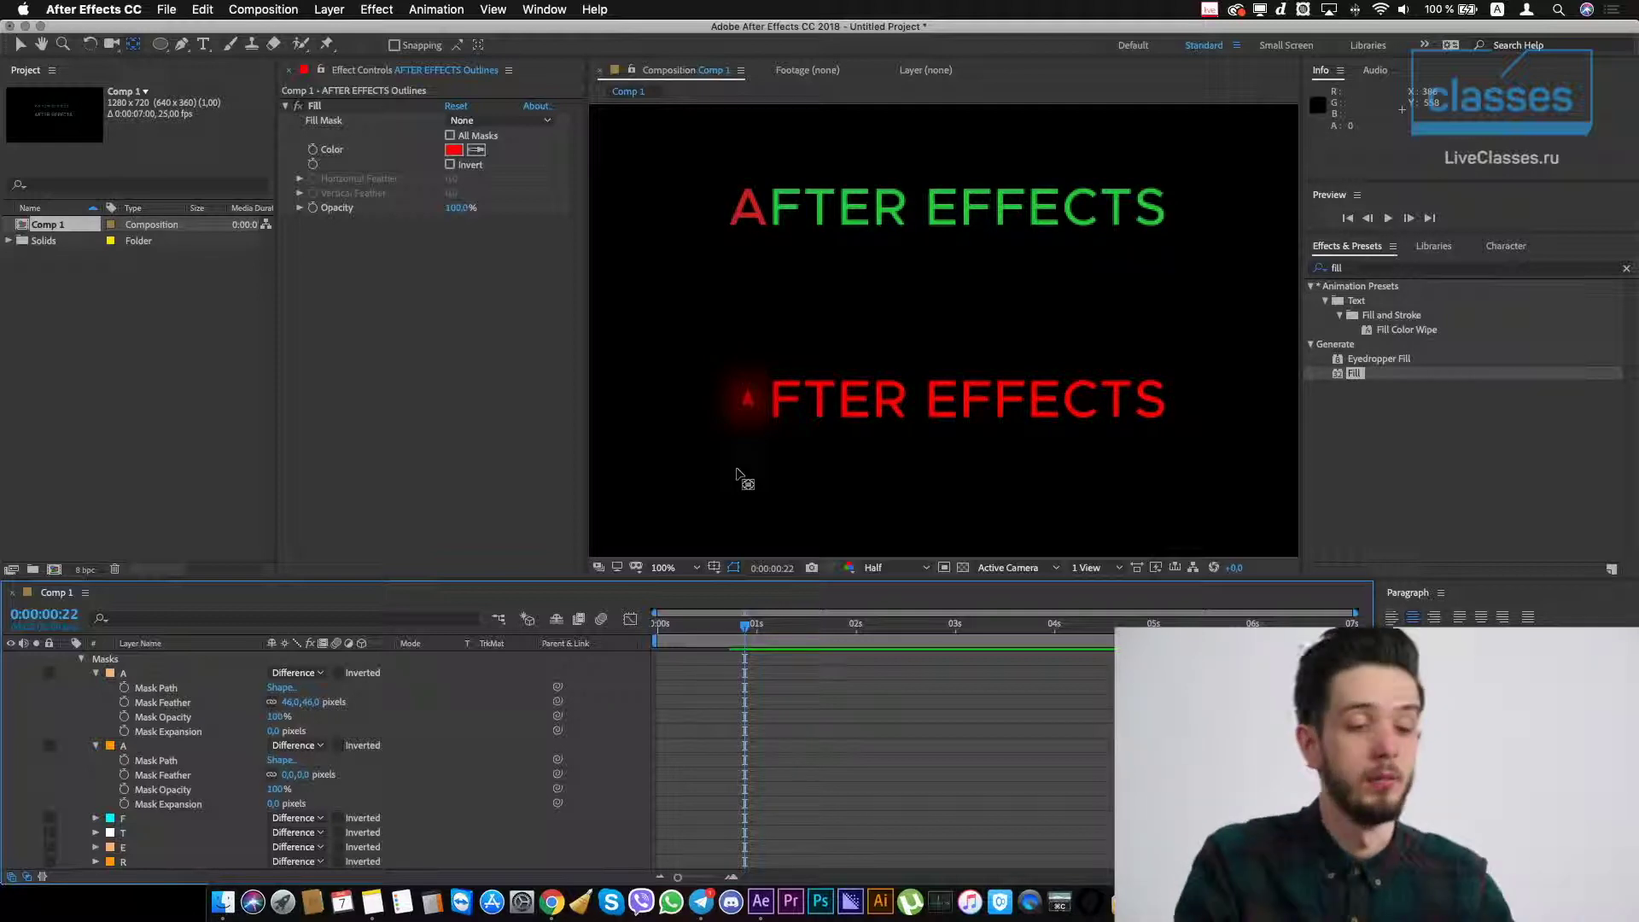
click(748, 398)
- Find the Fast Blur (Legacy) effect and apply it to the shape outlines layer
scroll(249, 700, down, 2)
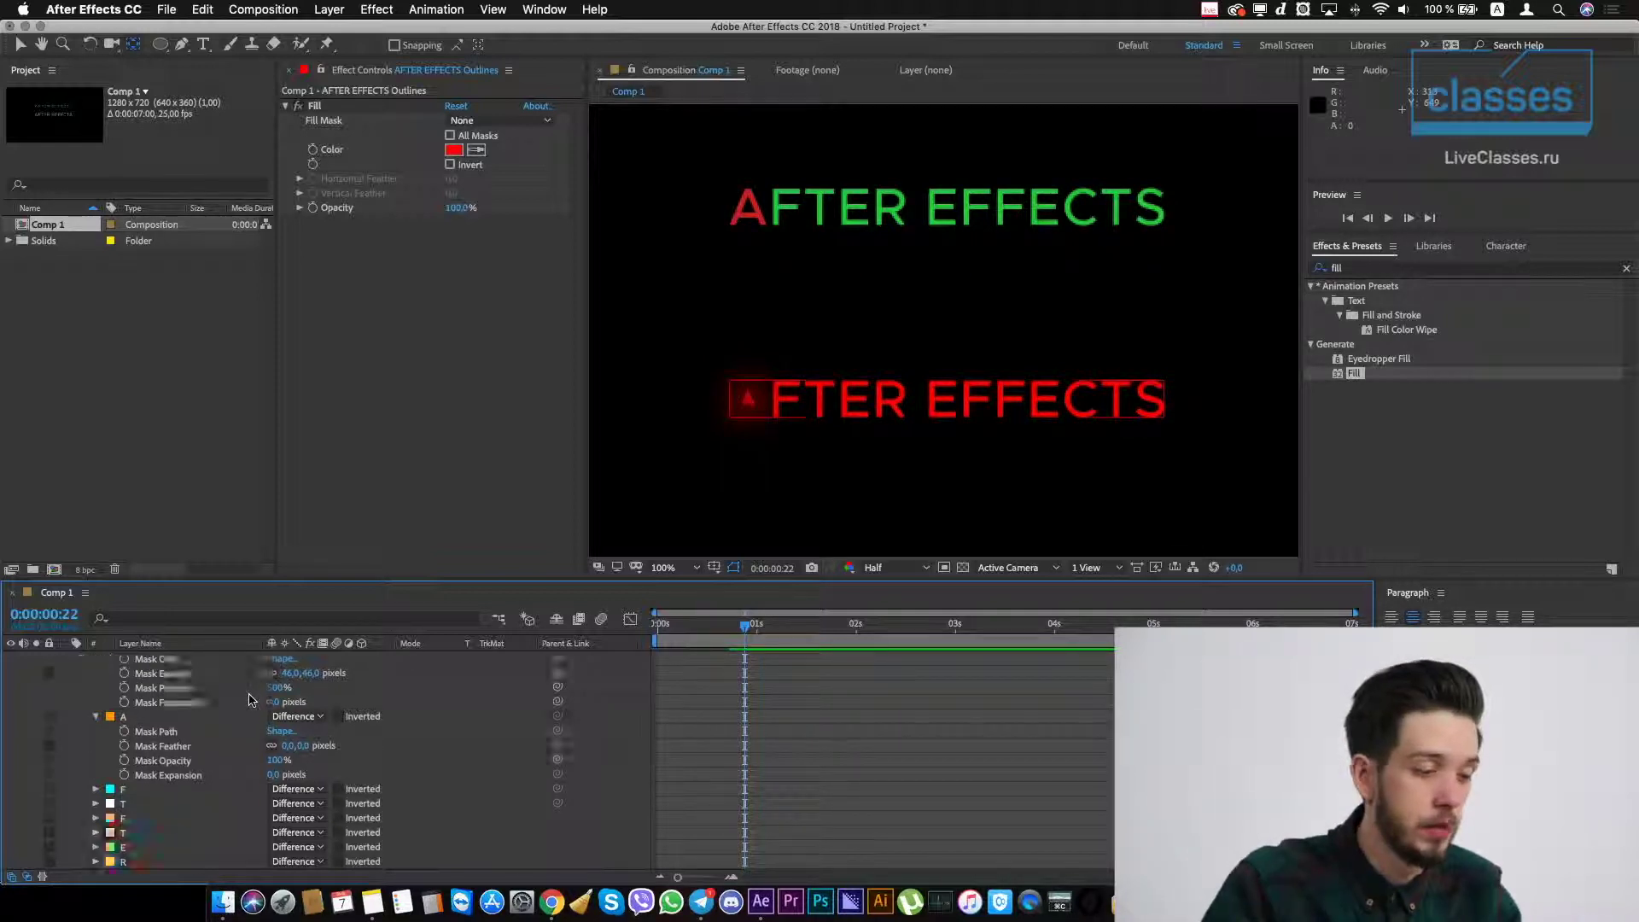
scroll(248, 700, up, 4)
click(232, 673)
click(238, 658)
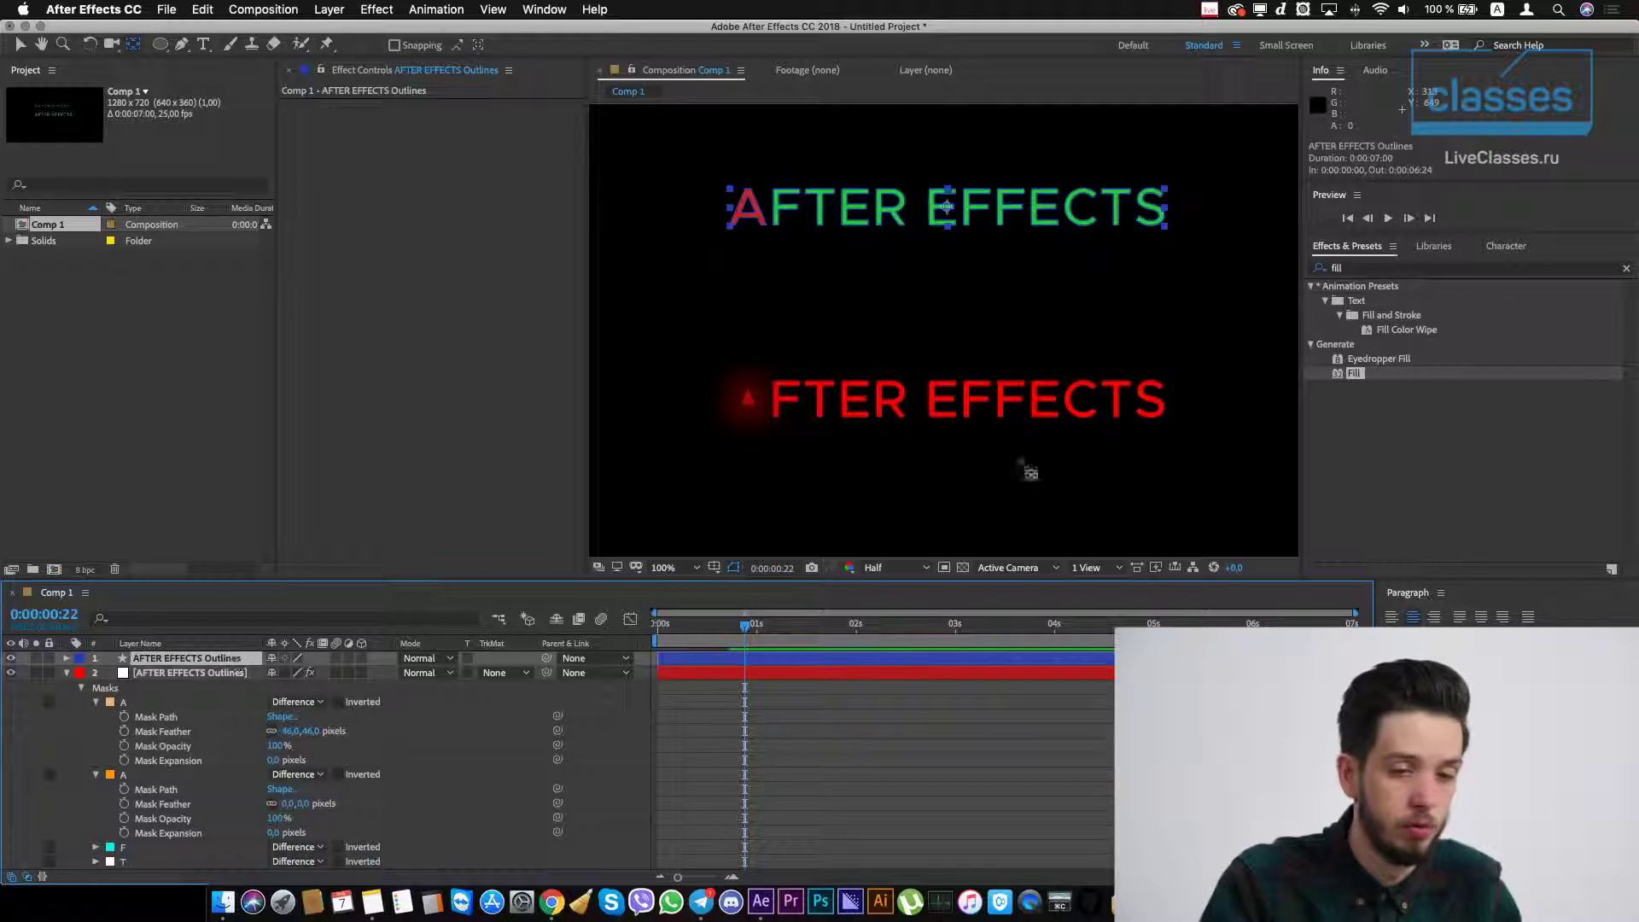
double_click(1348, 269)
text(fast)
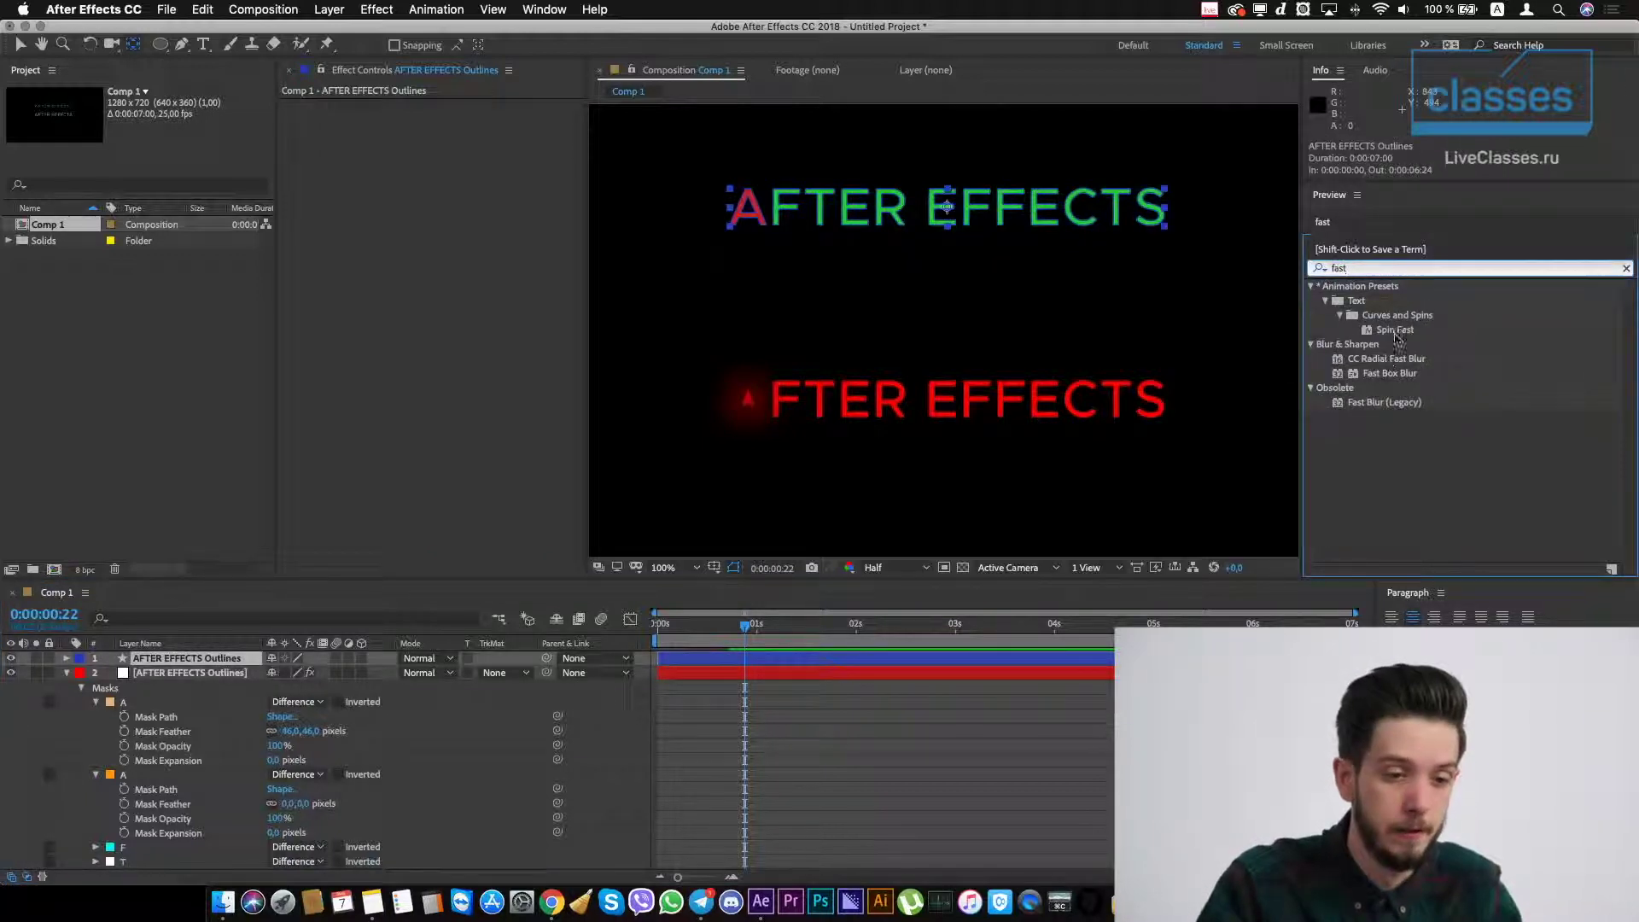
double_click(1385, 402)
- Set the Fast Blur's Blurriness on the shape outlines layer to 18 and deselect the layer
click(453, 122)
text(18)
key(Return)
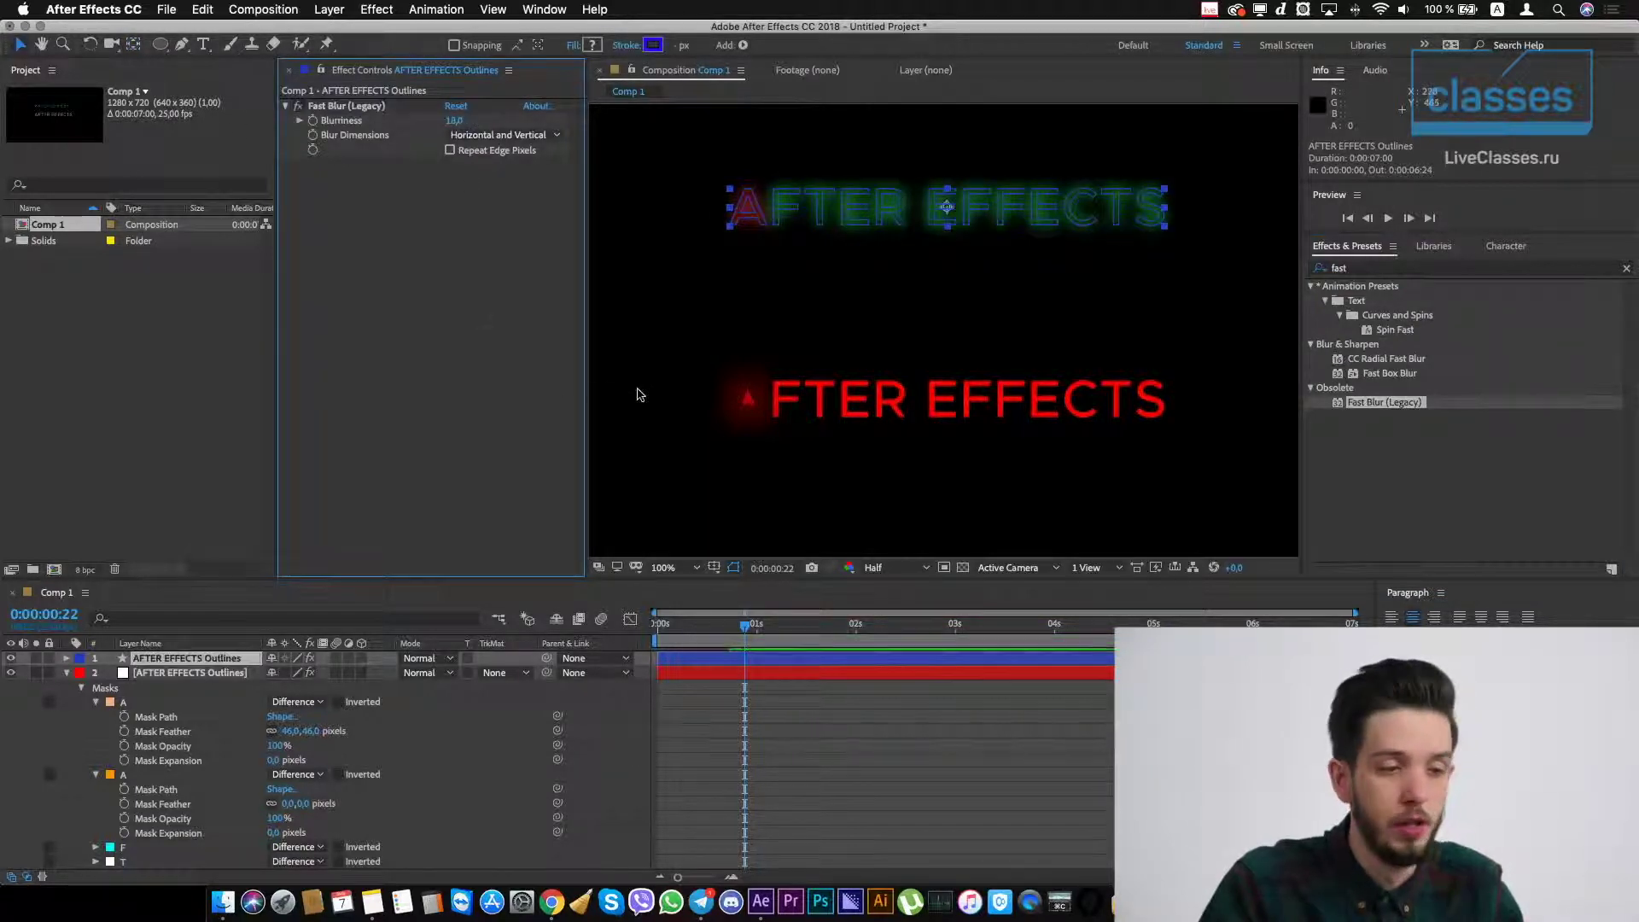
click(640, 394)
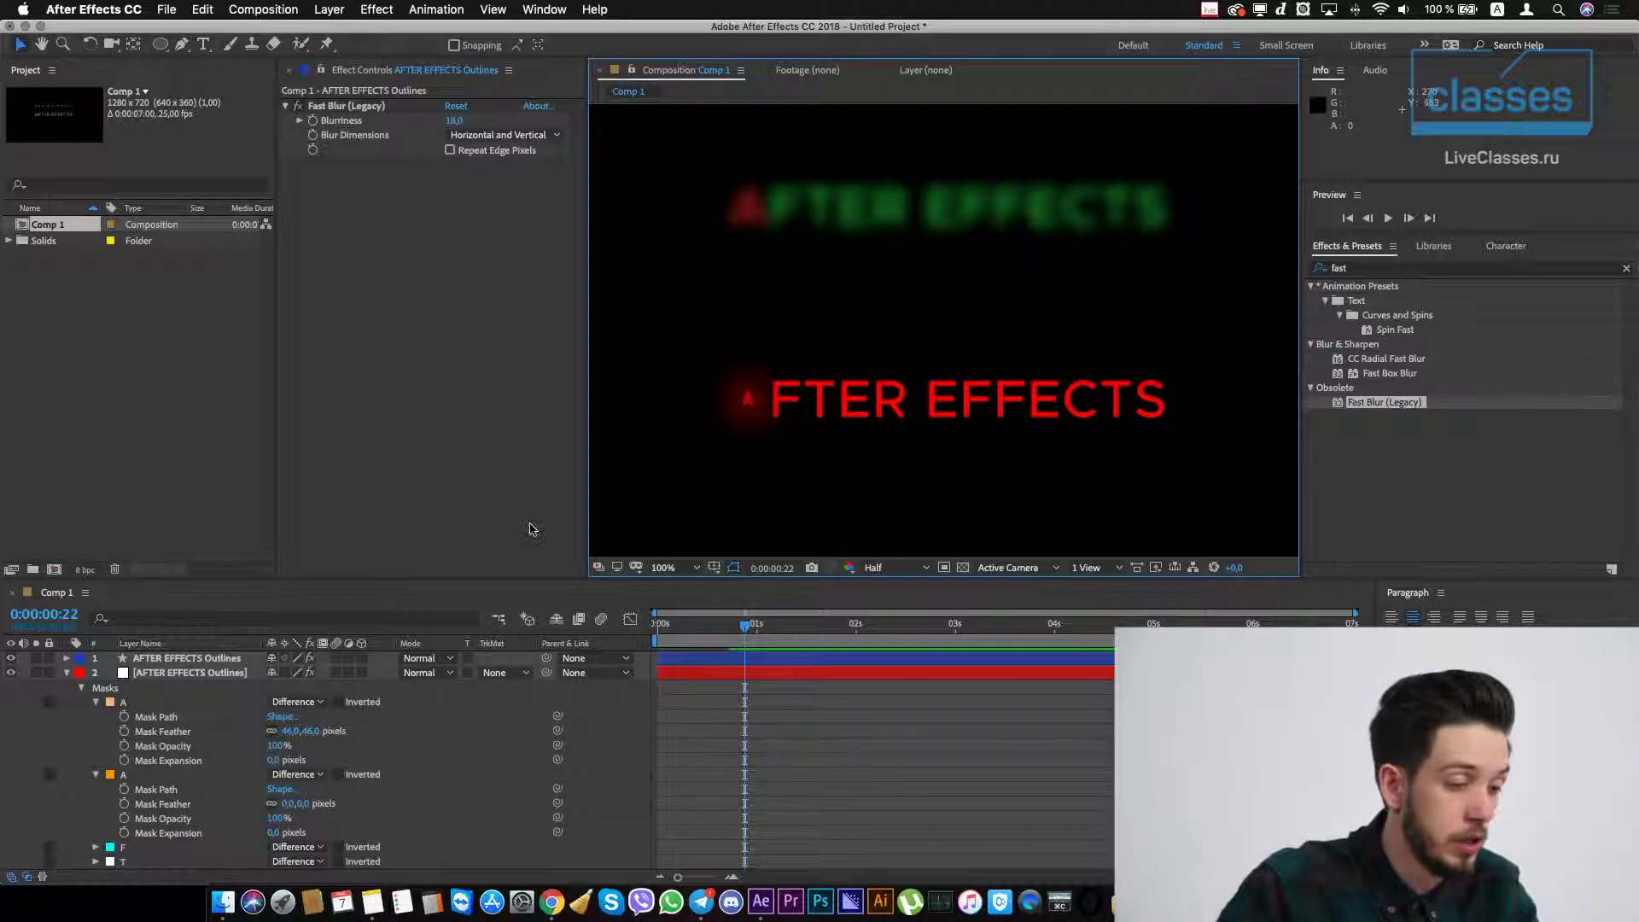
- Set the Mask Feather of the second F in the red word EFFECTS to 55 pixels
click(158, 701)
scroll(153, 763, down, 5)
click(153, 762)
click(94, 760)
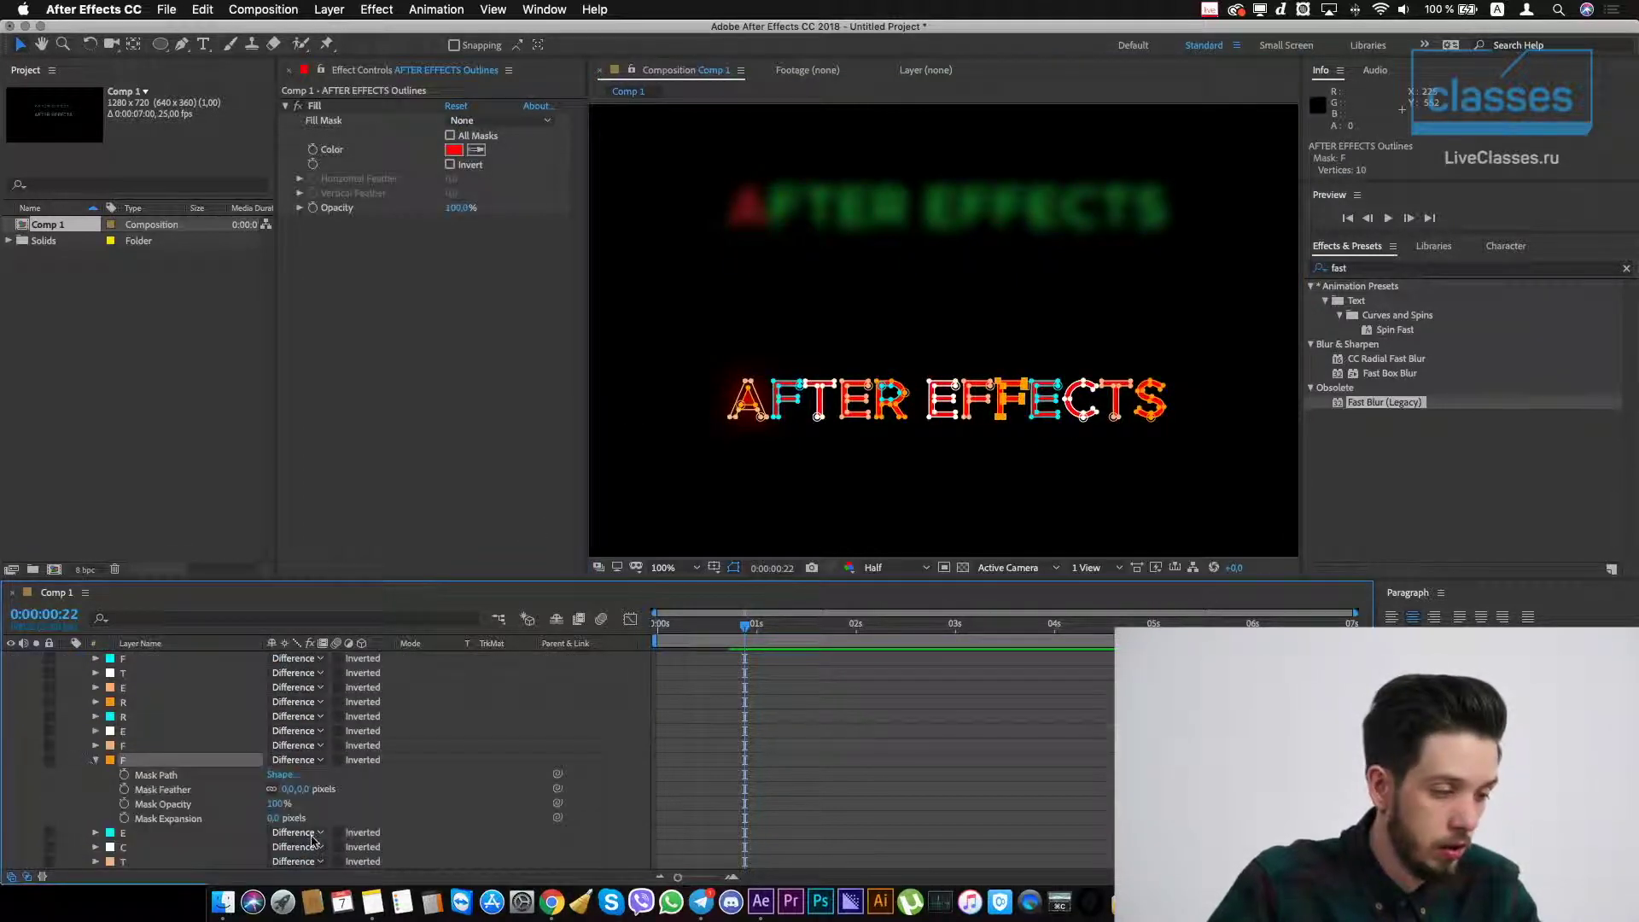
mouse_move(307, 794)
mouse_down()
mouse_move(349, 789)
mouse_move(294, 794)
mouse_up()
click(377, 792)
click(451, 784)
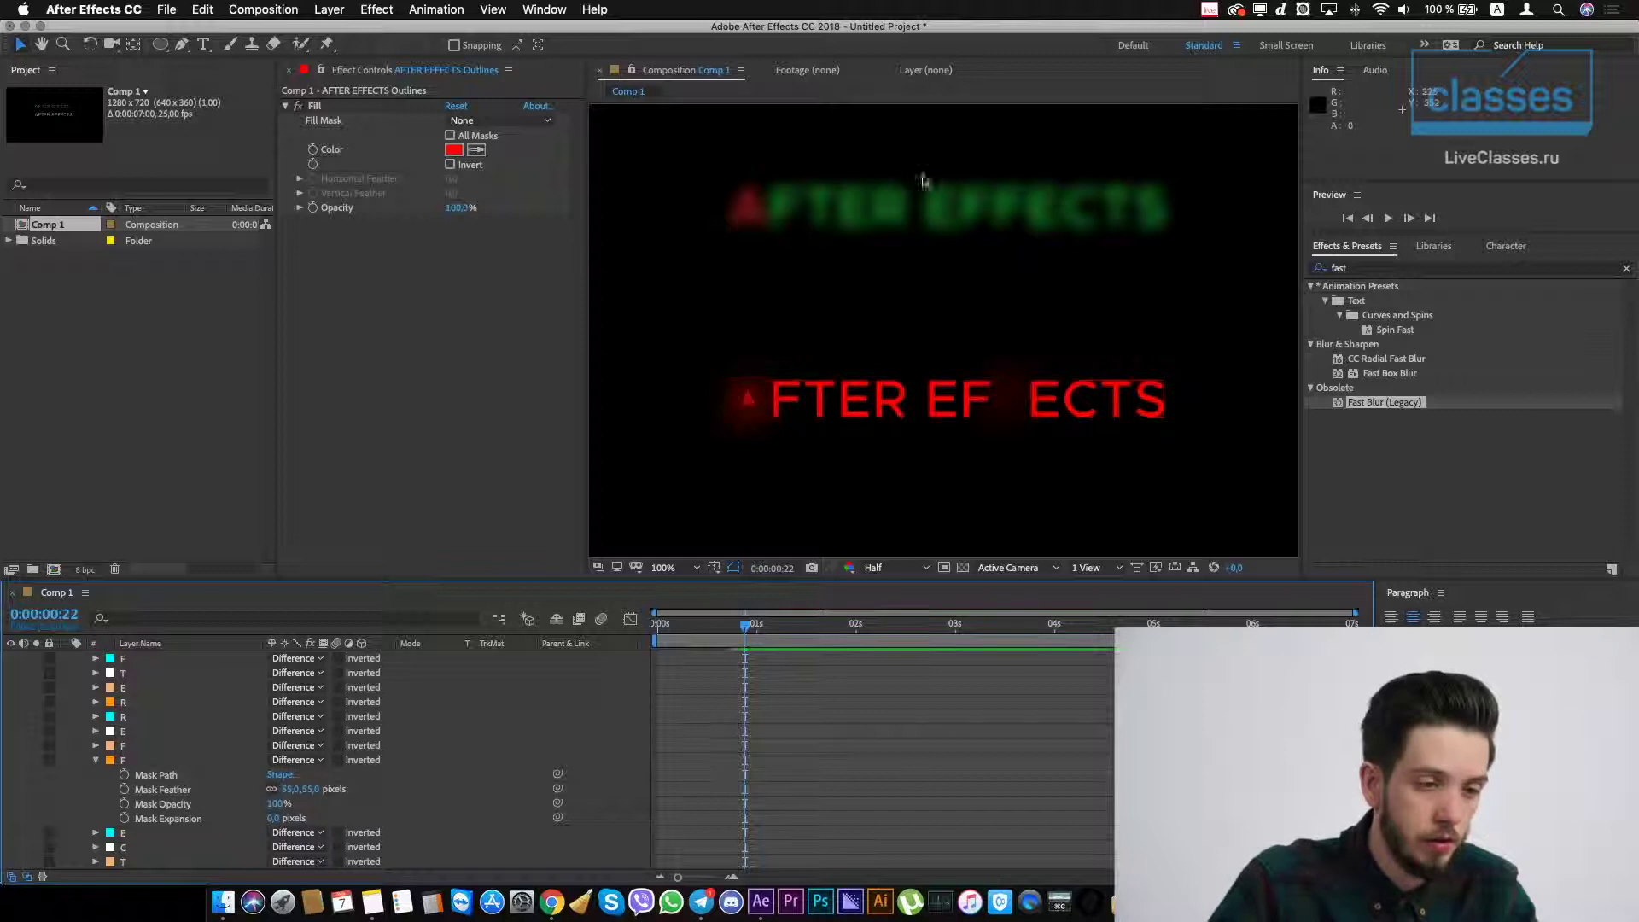
- Lower the shape outlines layer's Fast Blur Blurriness to 11 and deselect the layer
click(924, 207)
mouse_move(450, 126)
mouse_down()
mouse_move(425, 125)
mouse_move(454, 126)
mouse_up()
click(871, 781)
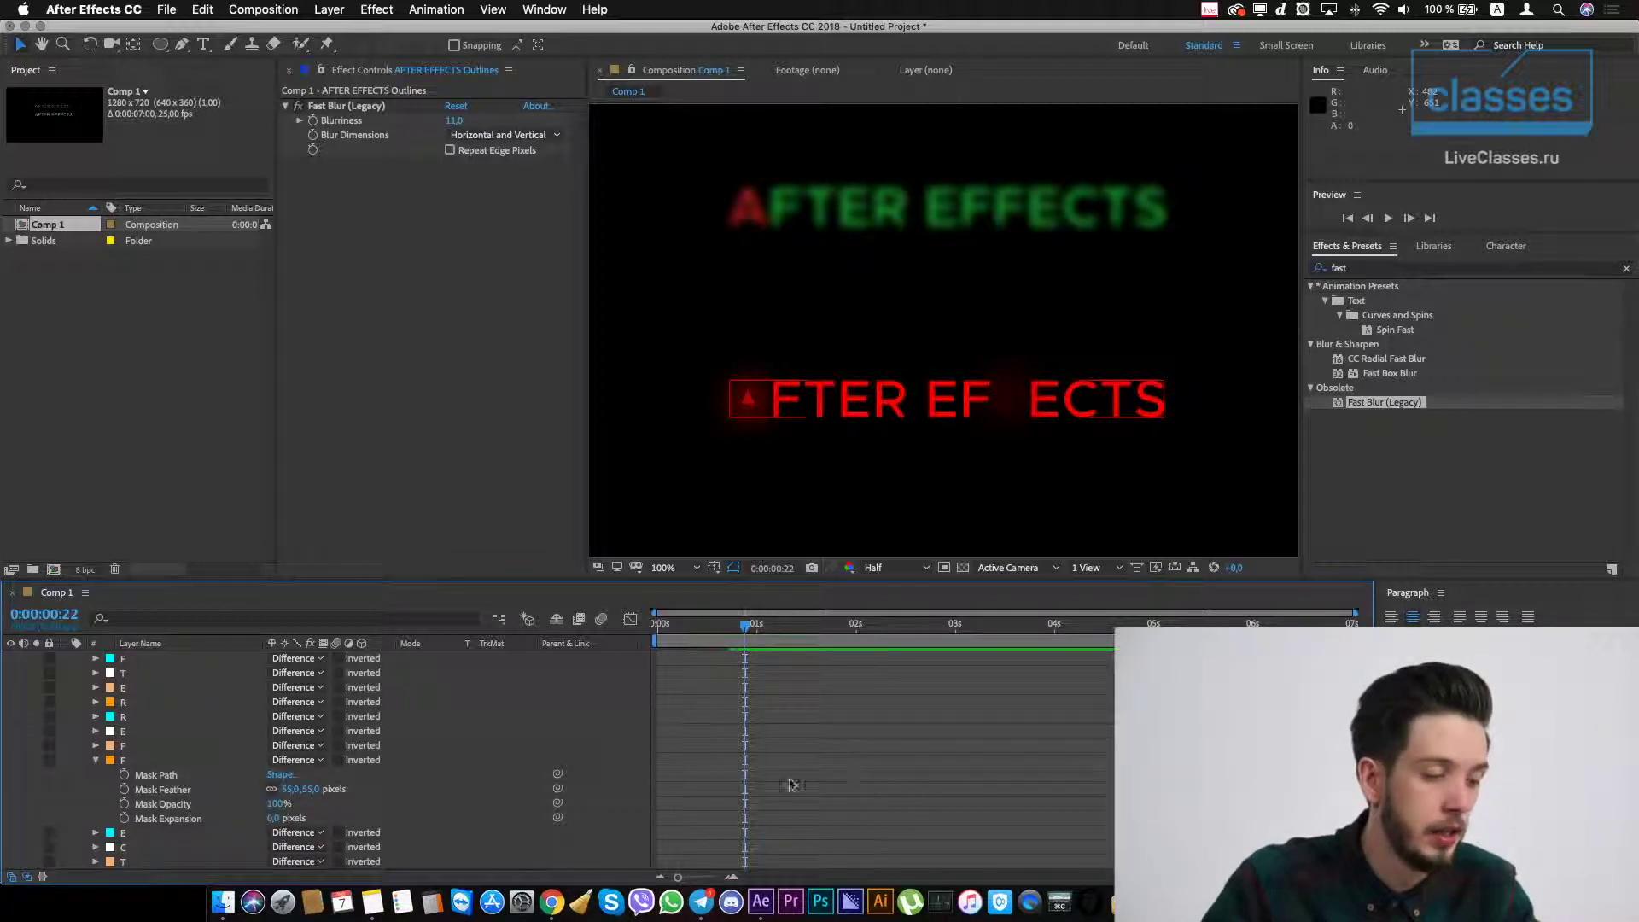
- Try a Mask Expansion of 6 pixels on the feathered F mask, and undo it
drag(278, 825, 349, 811)
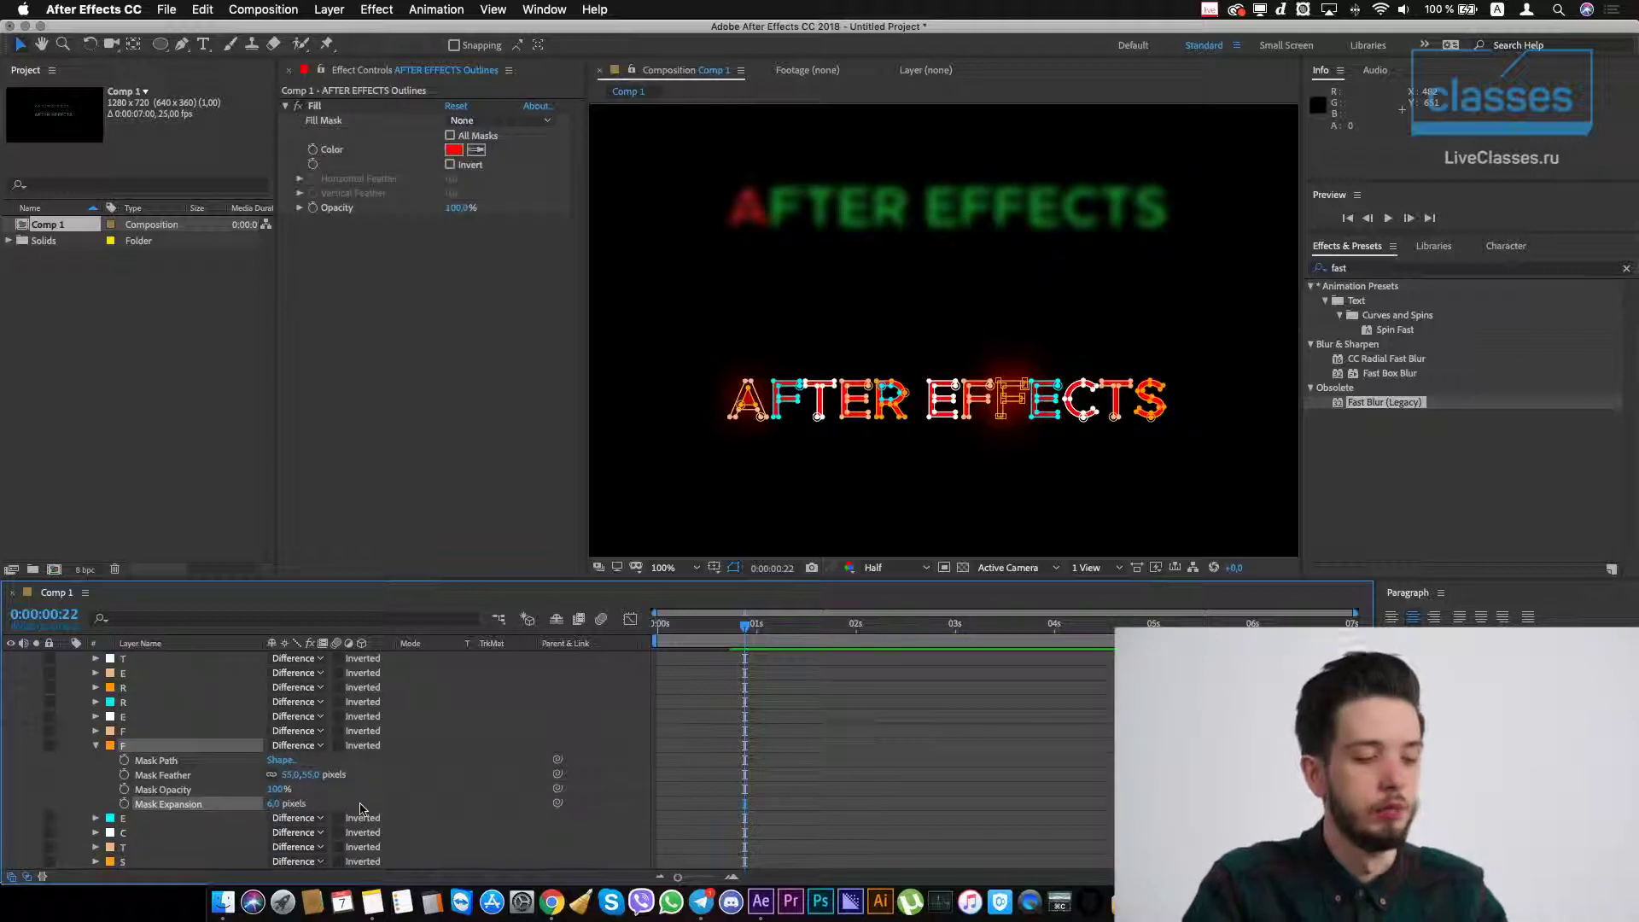
key(super+z)
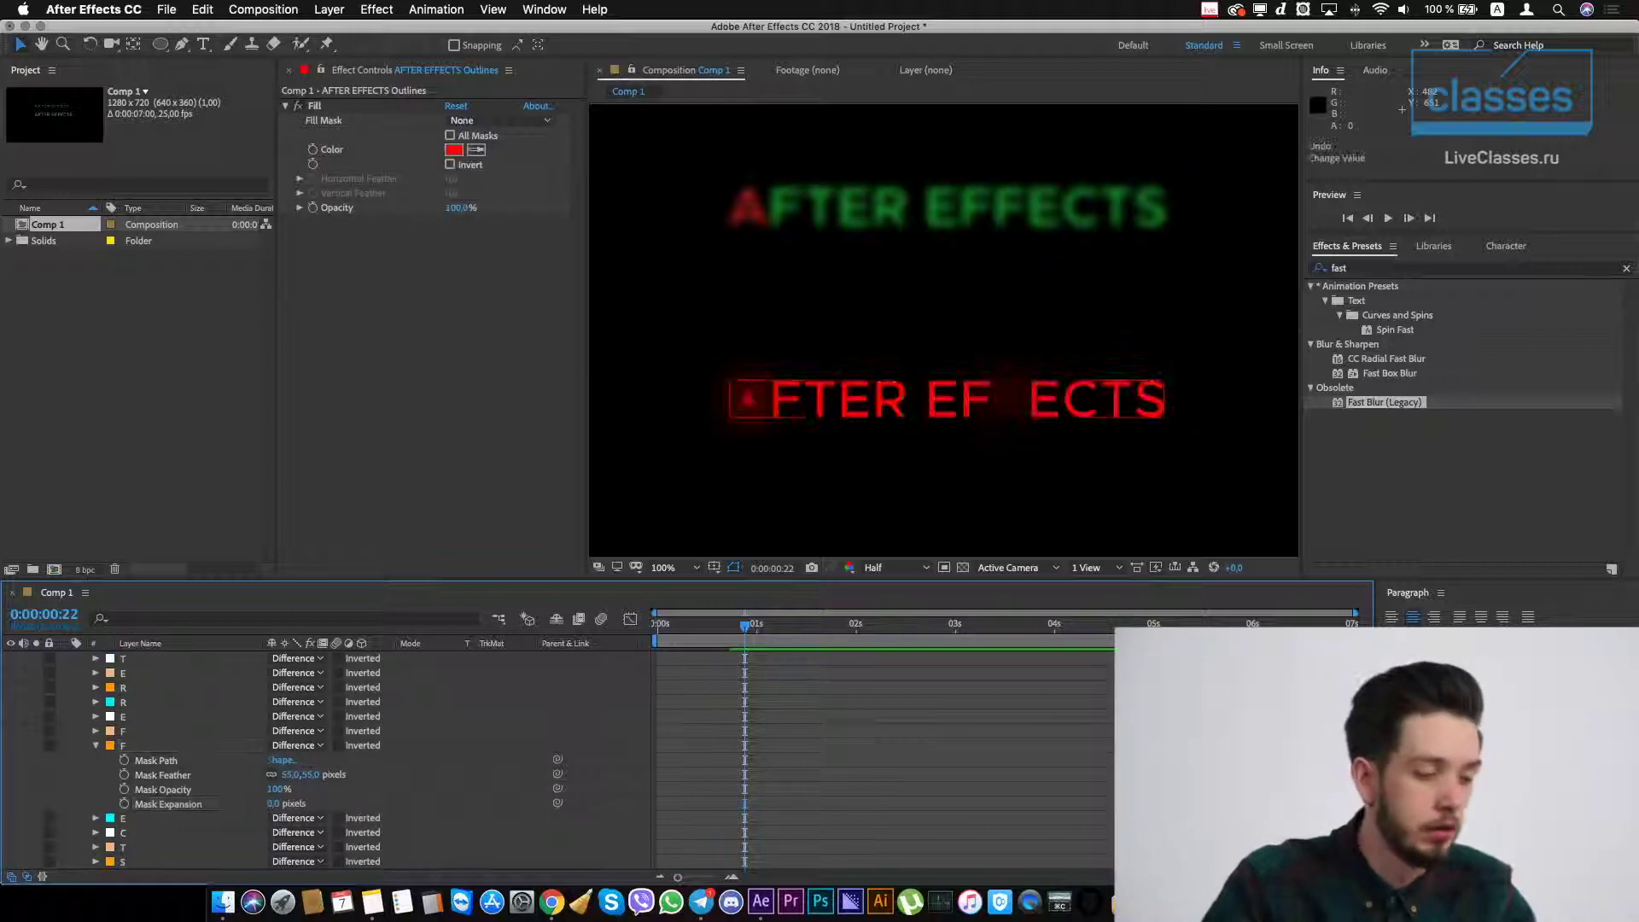
- Set the Mask Expansion of the first E in the red word EFFECTS to 6 pixels
click(95, 717)
drag(272, 774, 279, 776)
drag(274, 776, 276, 776)
scroll(1045, 415, down, 3)
scroll(1045, 416, up, 3)
scroll(1045, 416, up, 1)
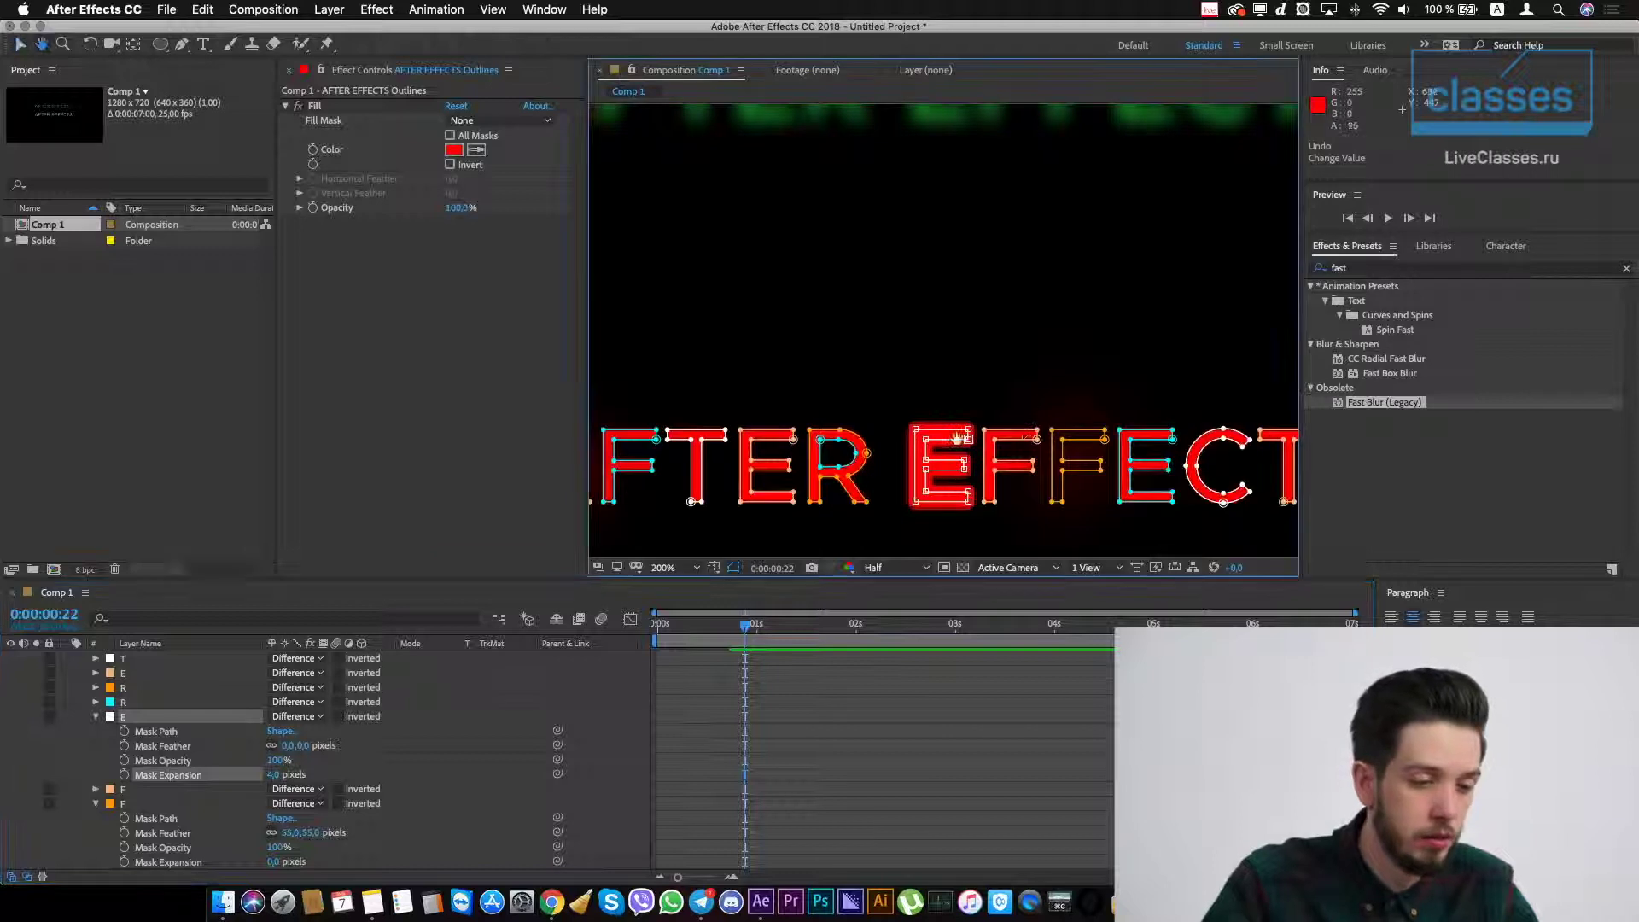
mouse_move(273, 775)
mouse_down()
mouse_move(311, 775)
mouse_move(275, 784)
mouse_up()
click(430, 767)
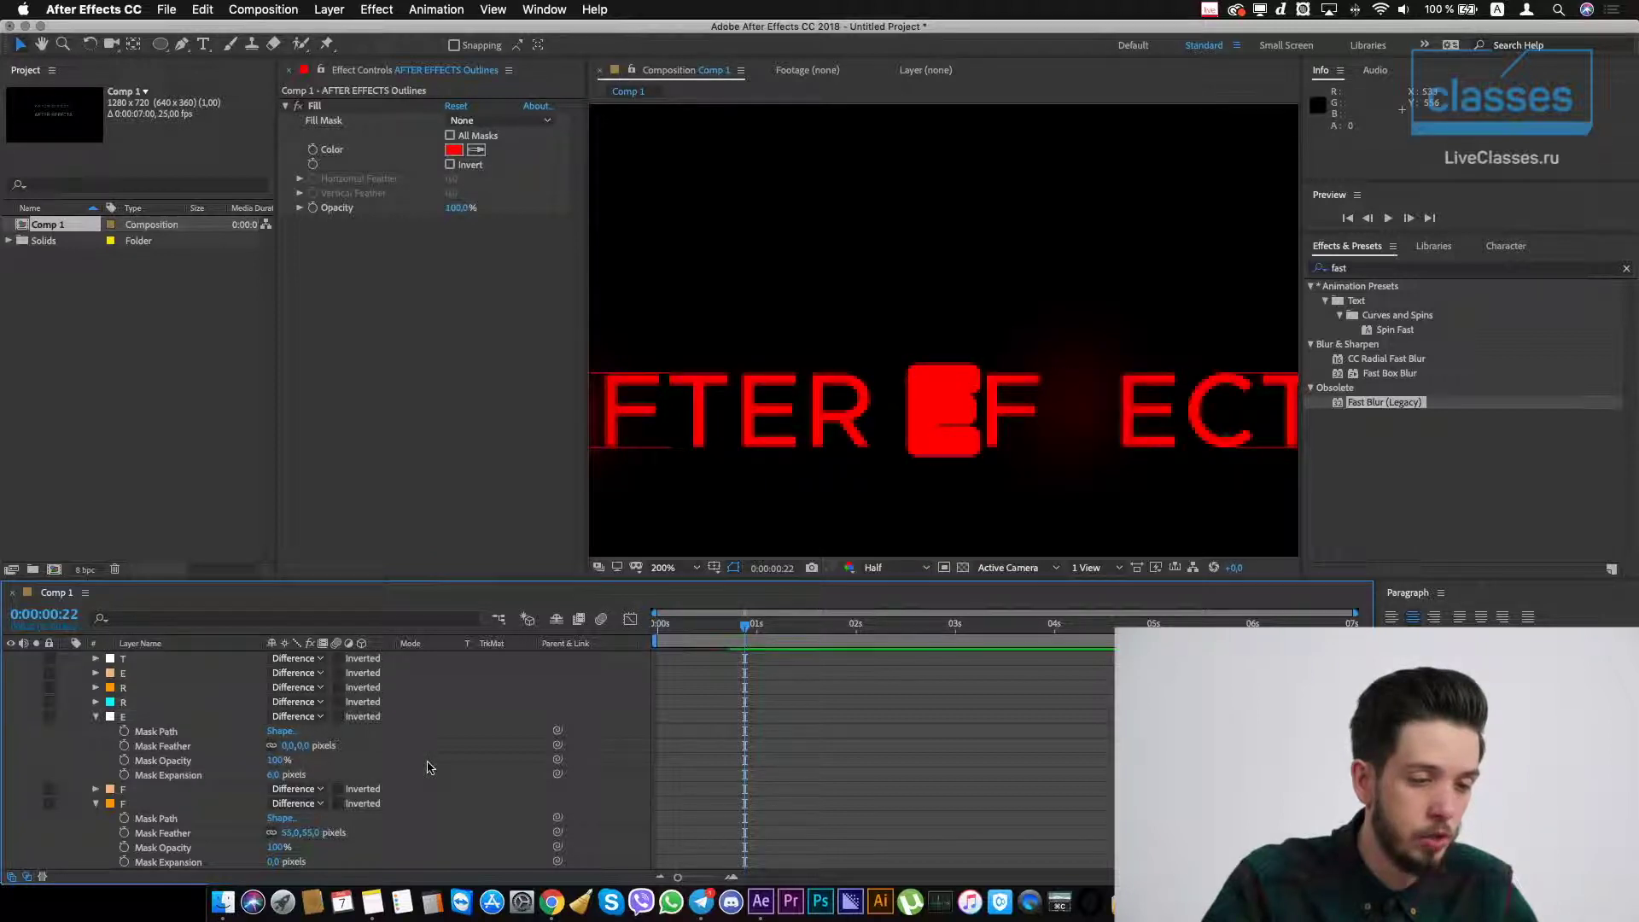
key(slash)
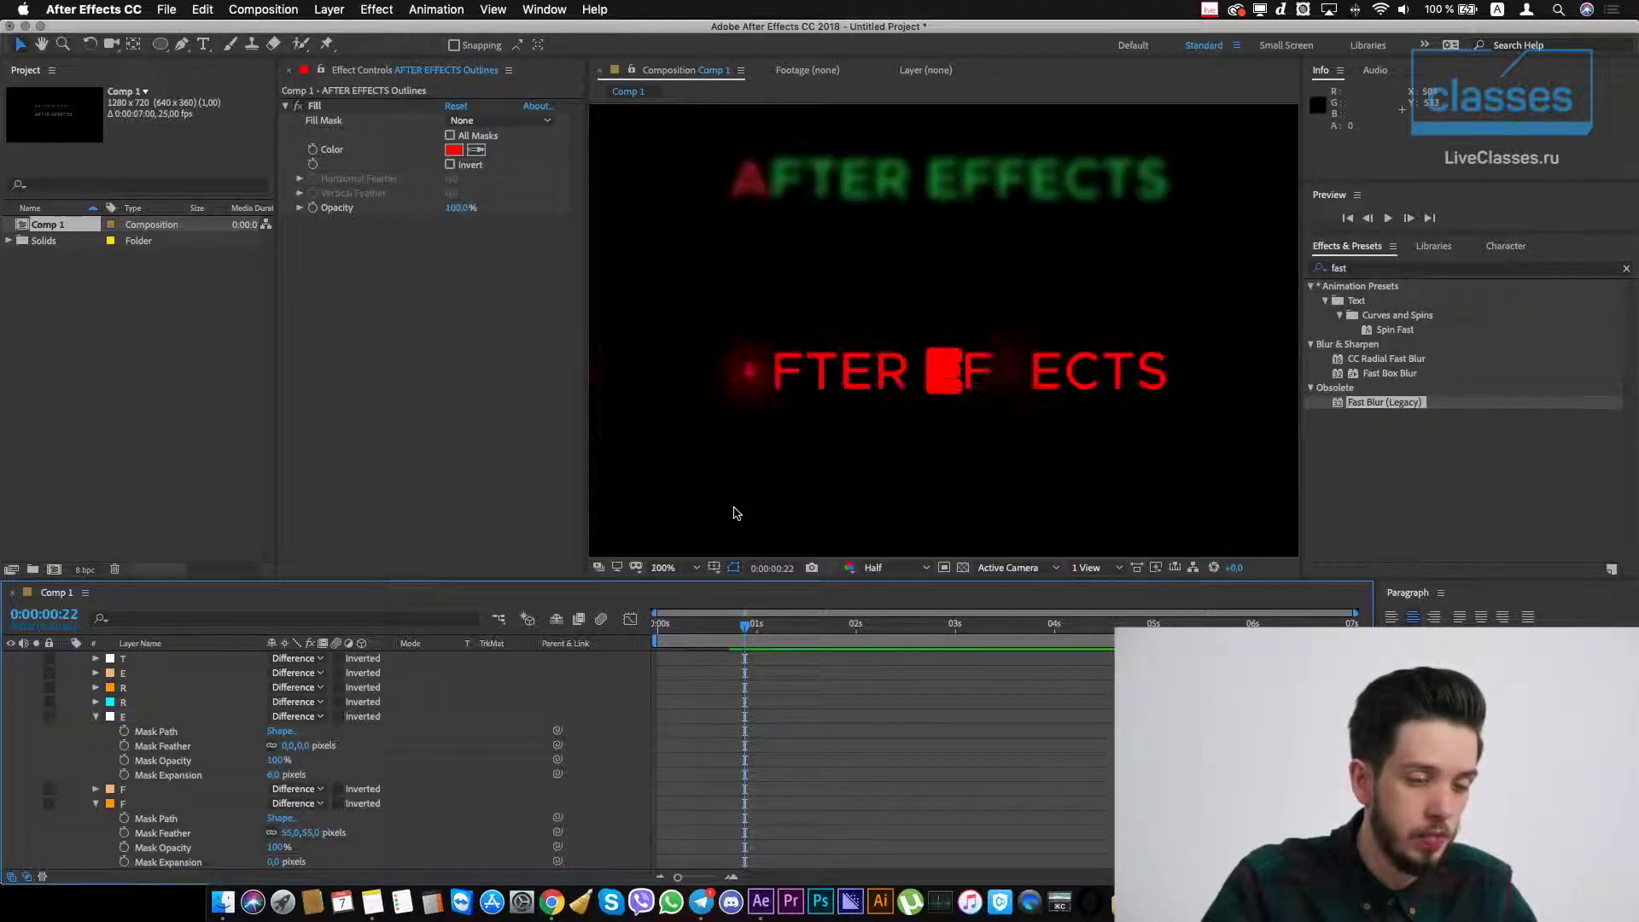
- Collapse the red outlines layer, expand the shape outlines layer and remove its Fast Blur effect
click(998, 195)
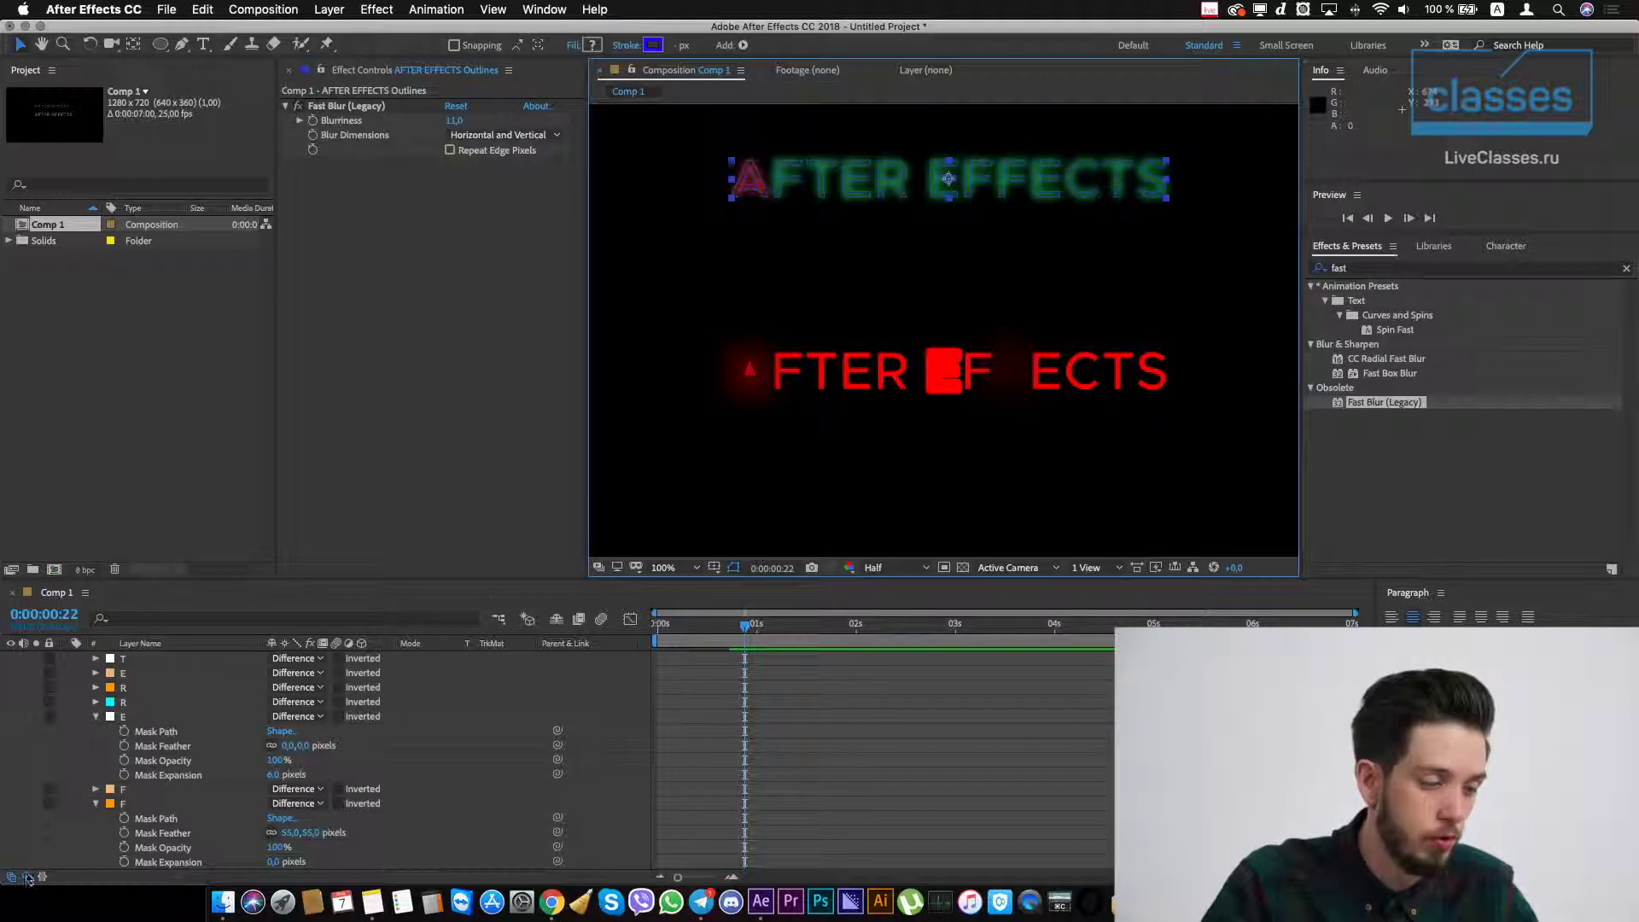
scroll(181, 773, up, 5)
scroll(181, 773, up, 1)
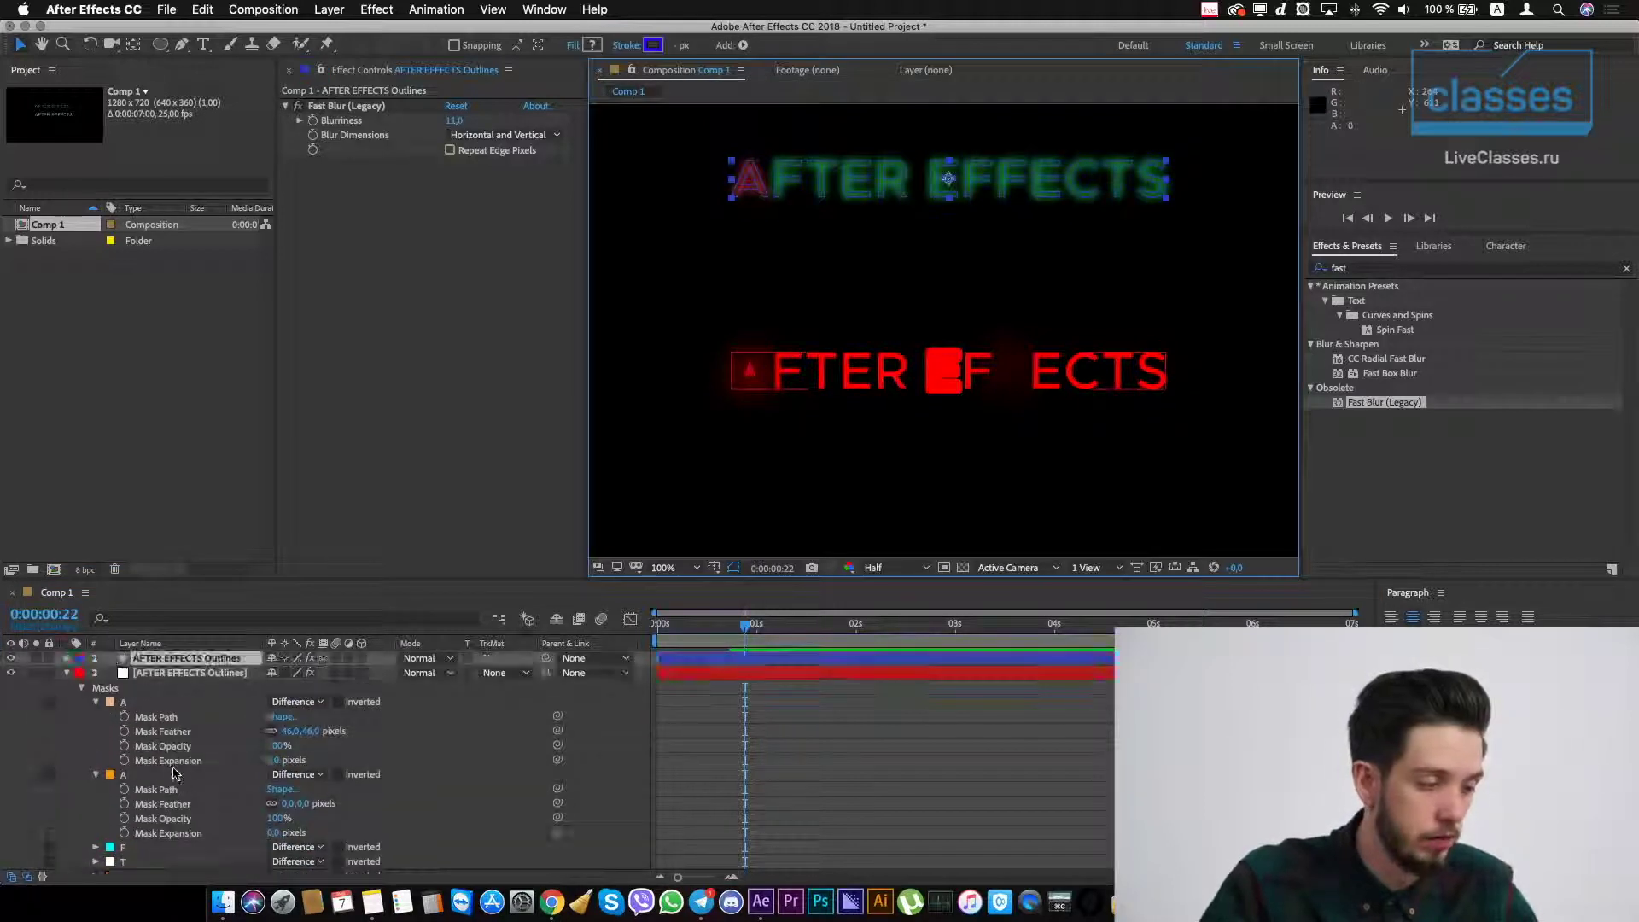
click(67, 673)
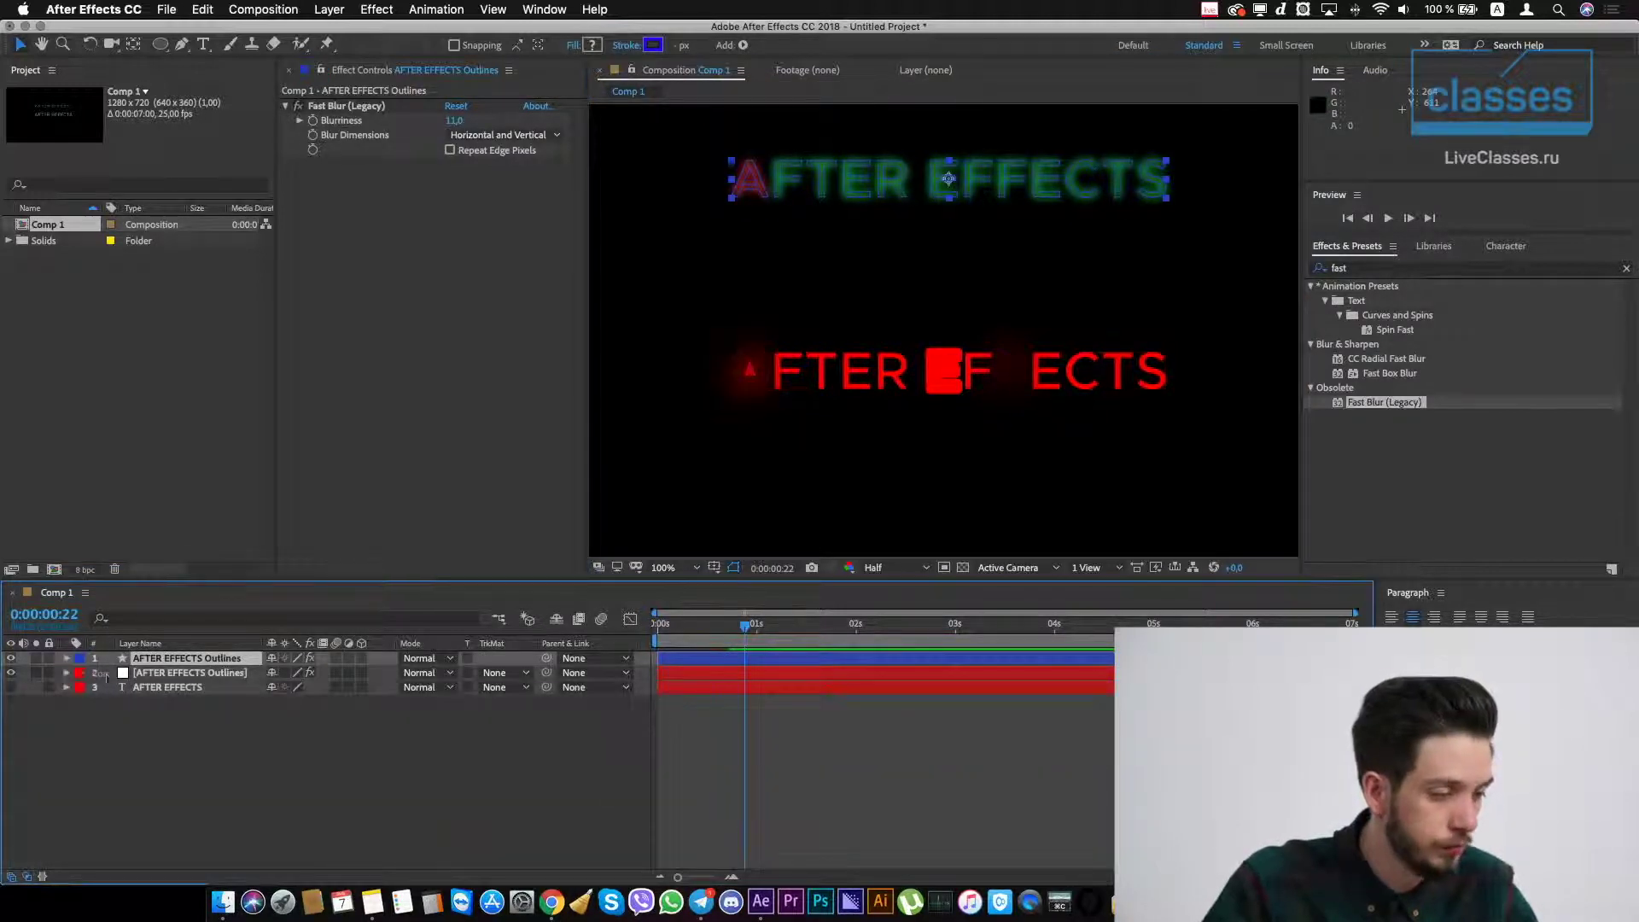
click(66, 658)
click(316, 108)
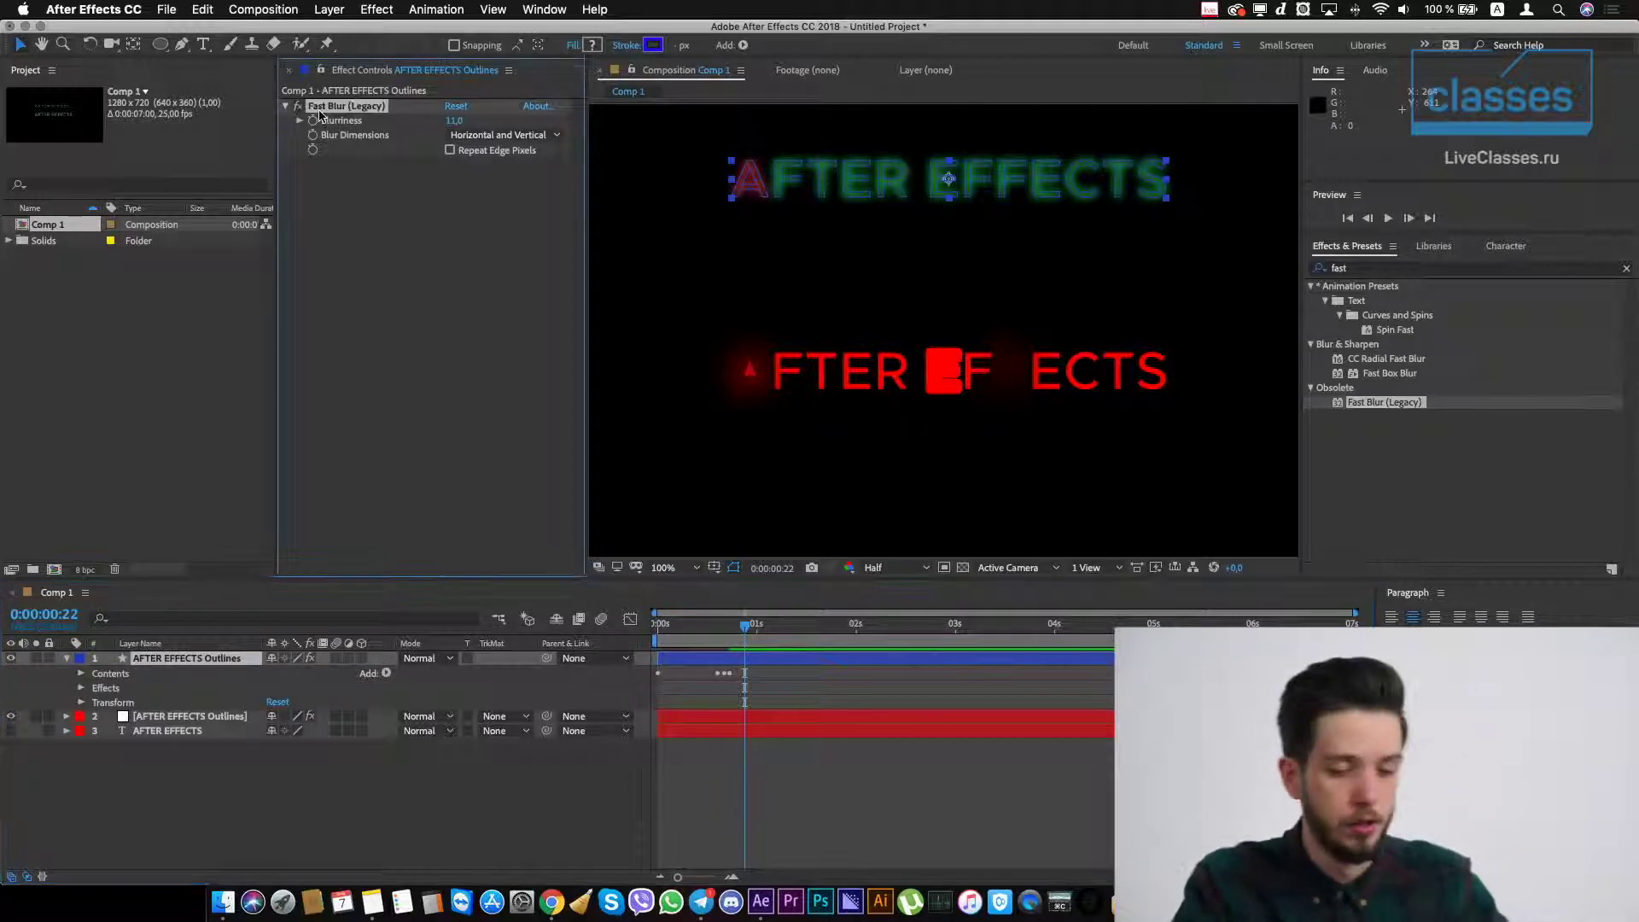
key(Delete)
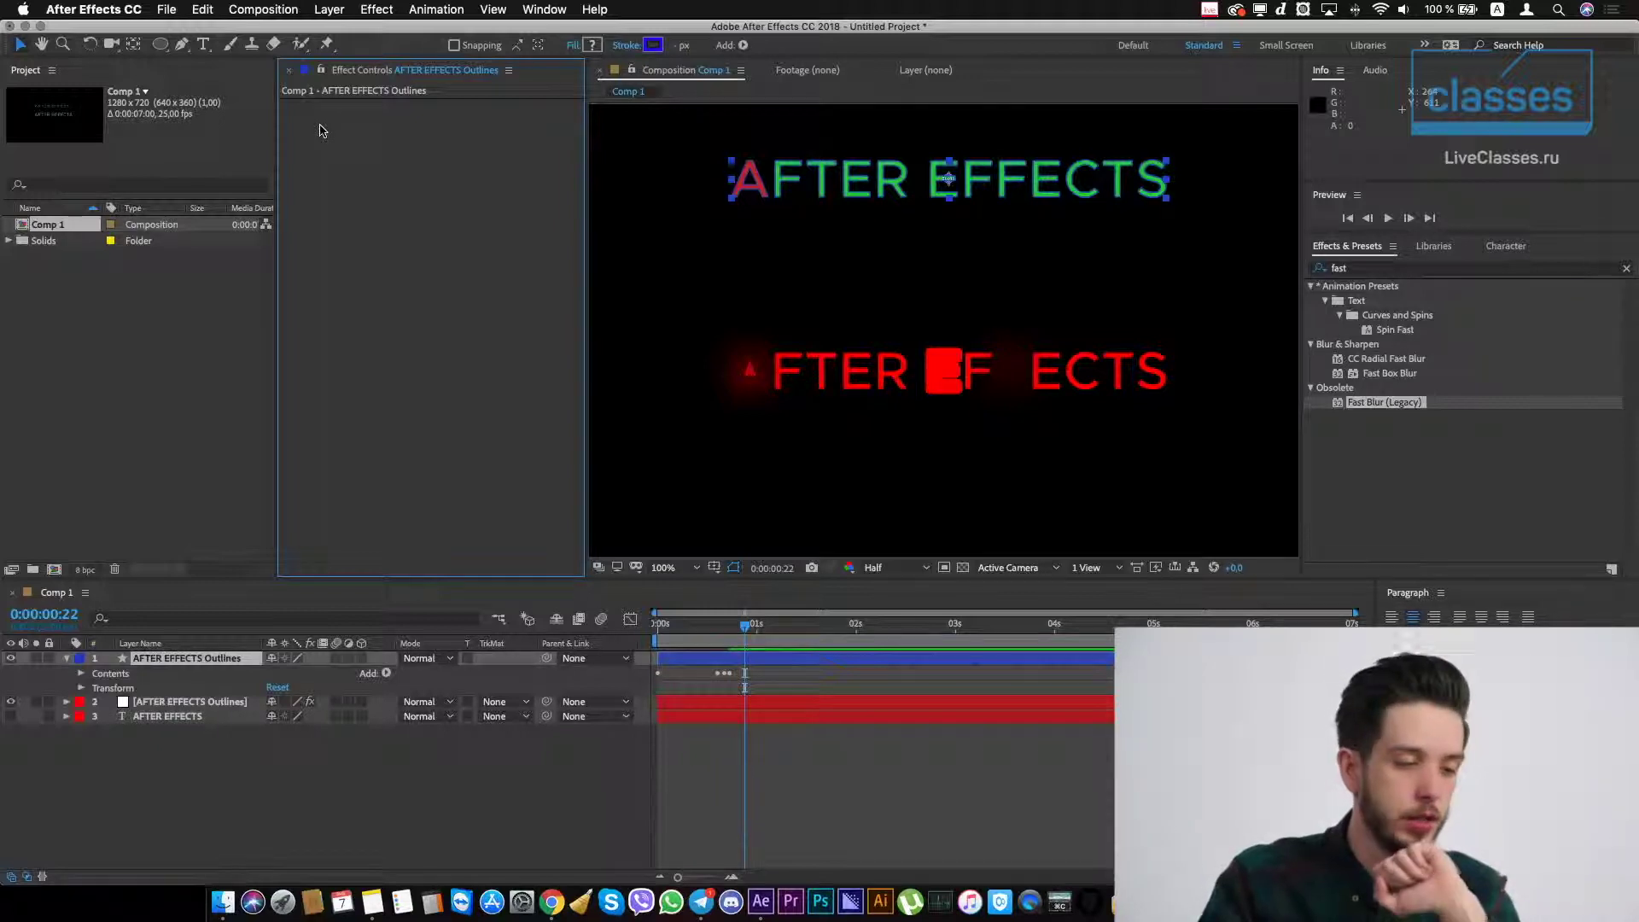
- Add an Offset Paths operator to the contents of the shape outlines layer
click(386, 673)
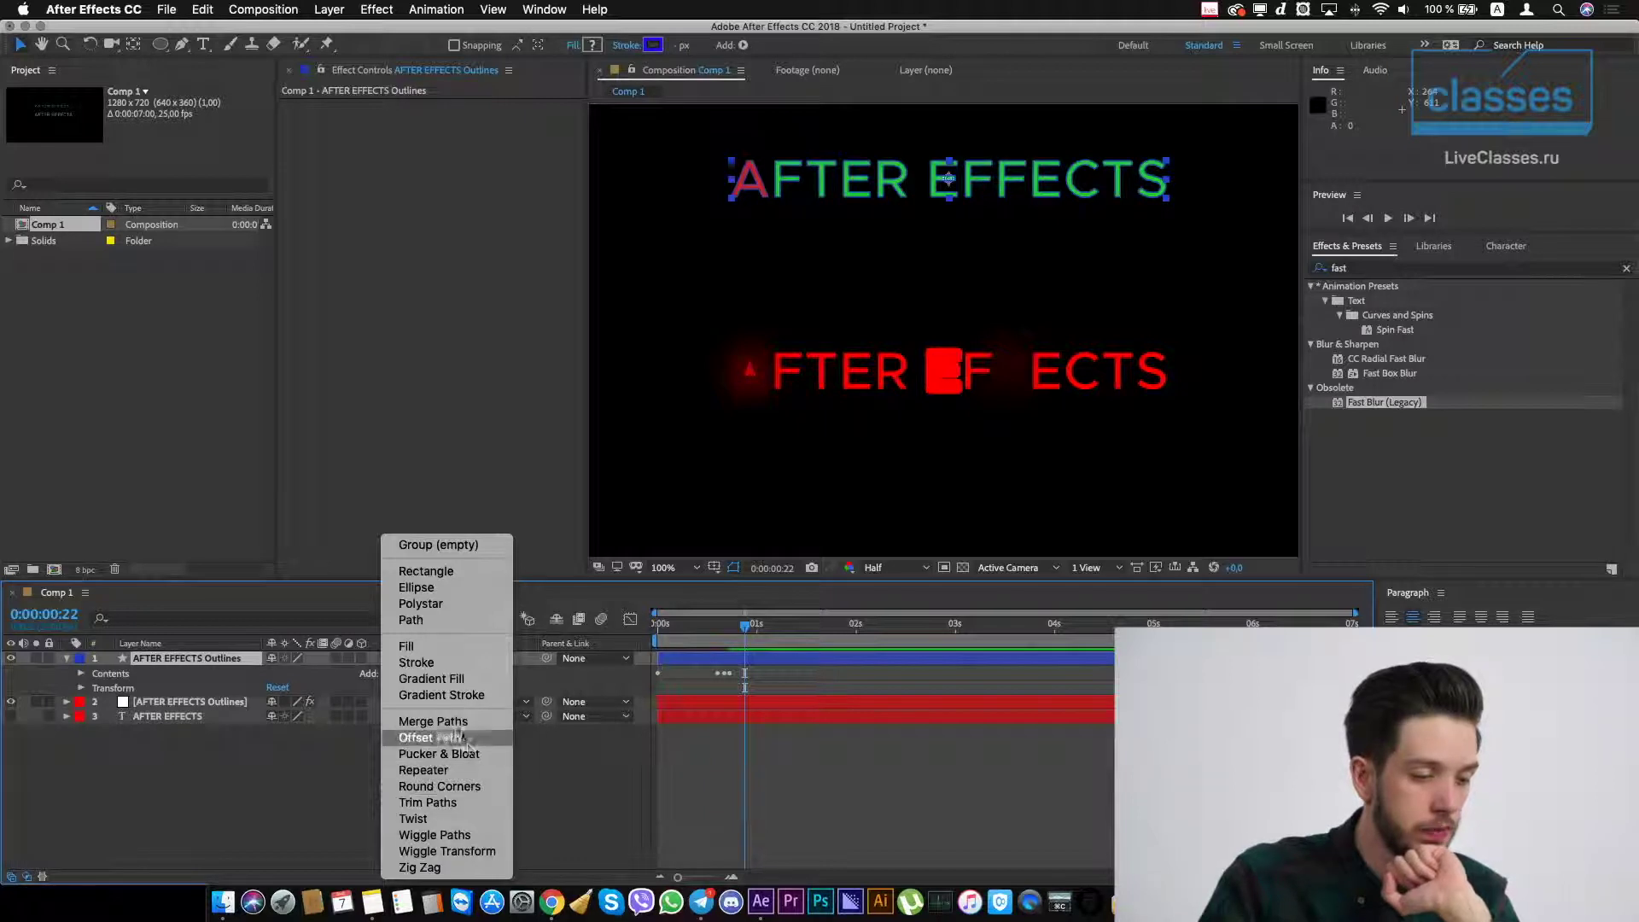
click(433, 738)
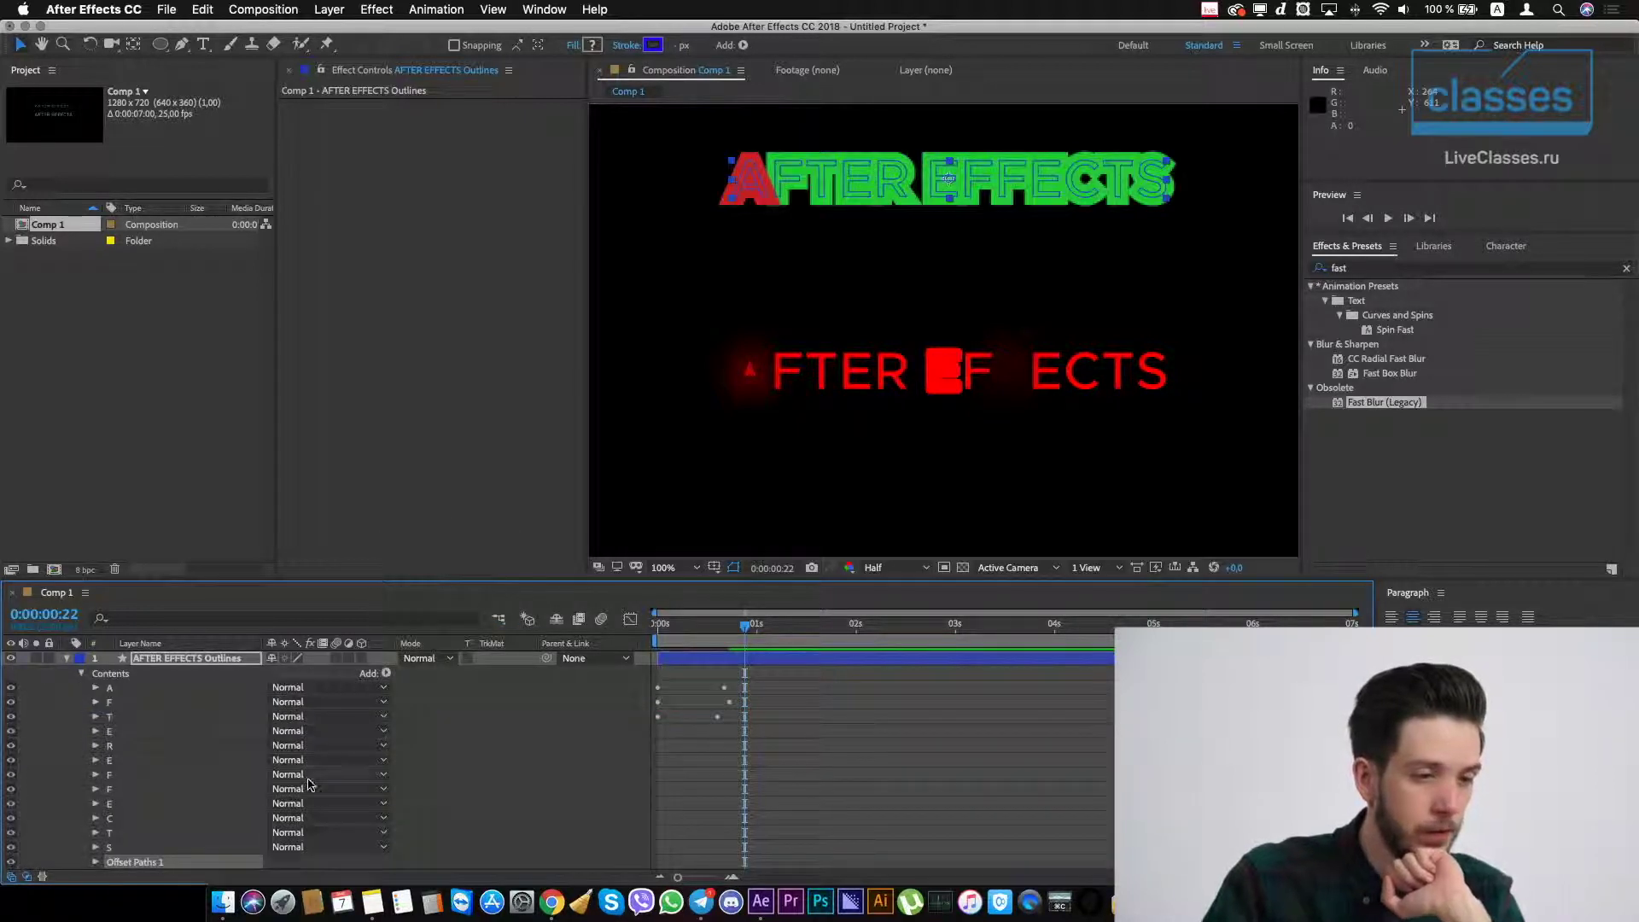
- Move the Offset Paths operator directly below the letter A in the shape layer's contents and set its Amount to -1
drag(139, 865, 141, 702)
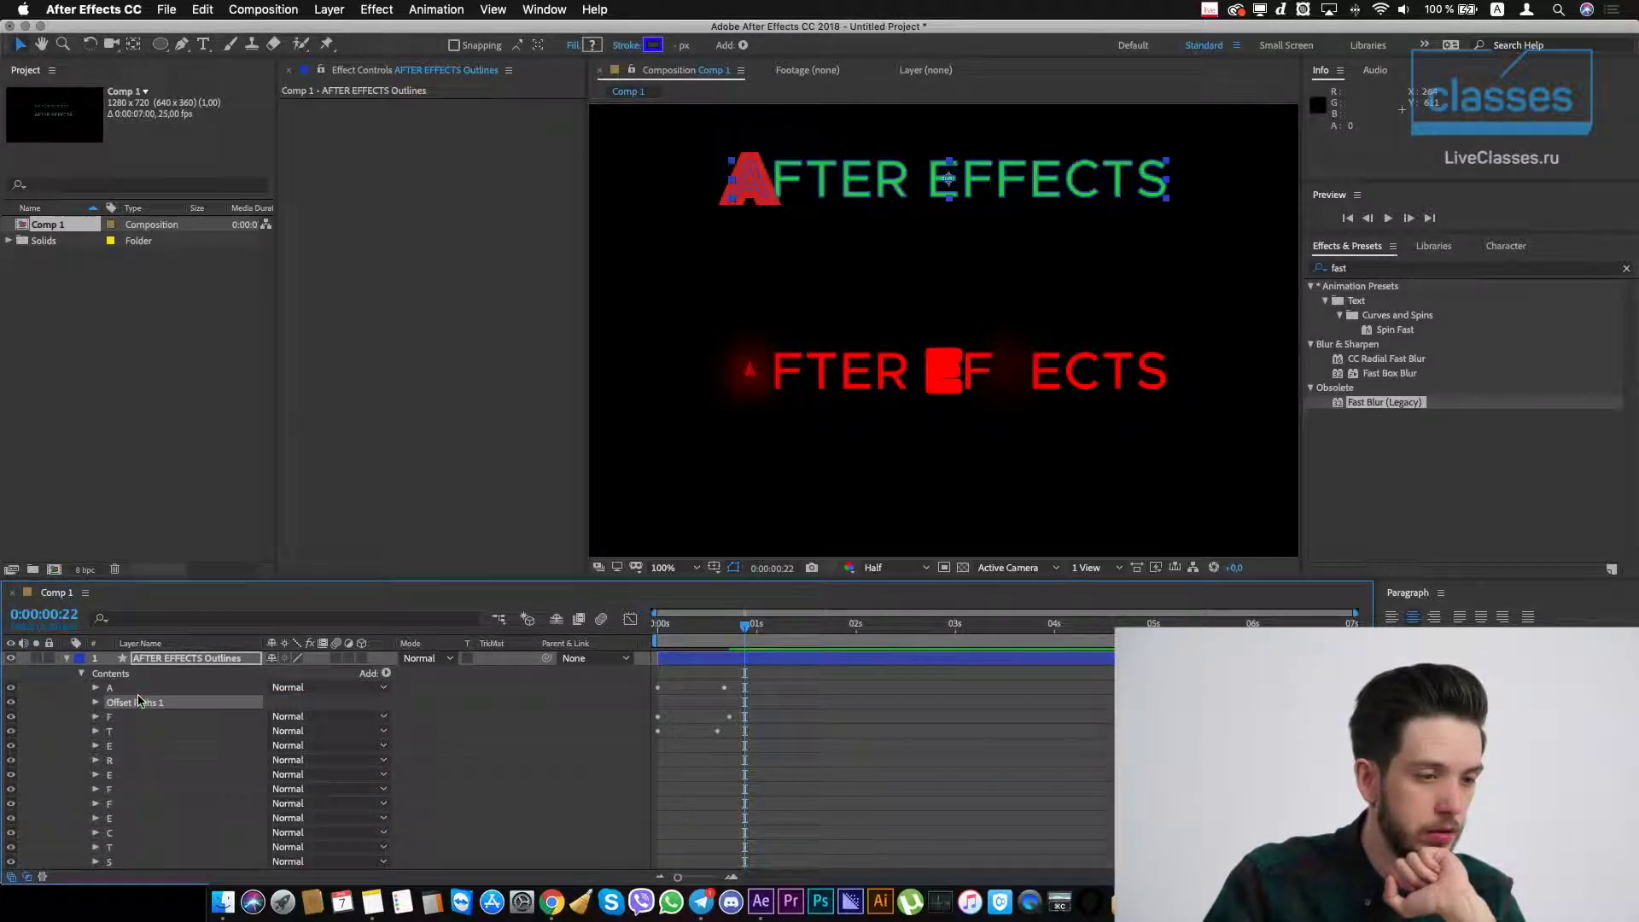
click(95, 702)
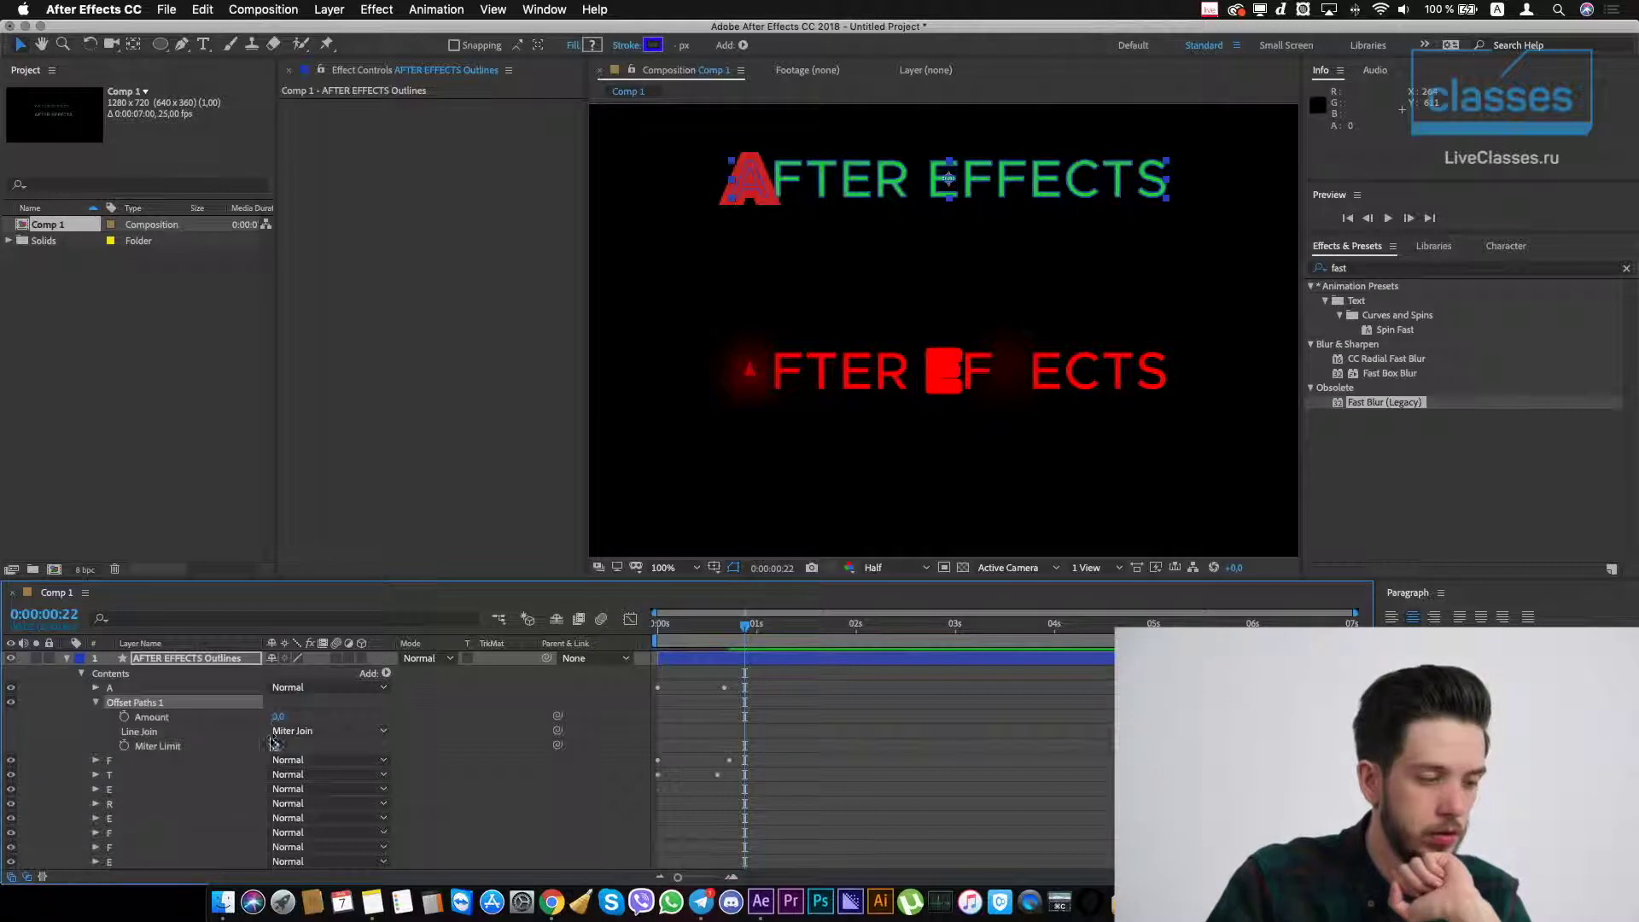
mouse_move(274, 719)
mouse_down()
mouse_move(256, 720)
mouse_move(298, 718)
mouse_move(266, 722)
mouse_up()
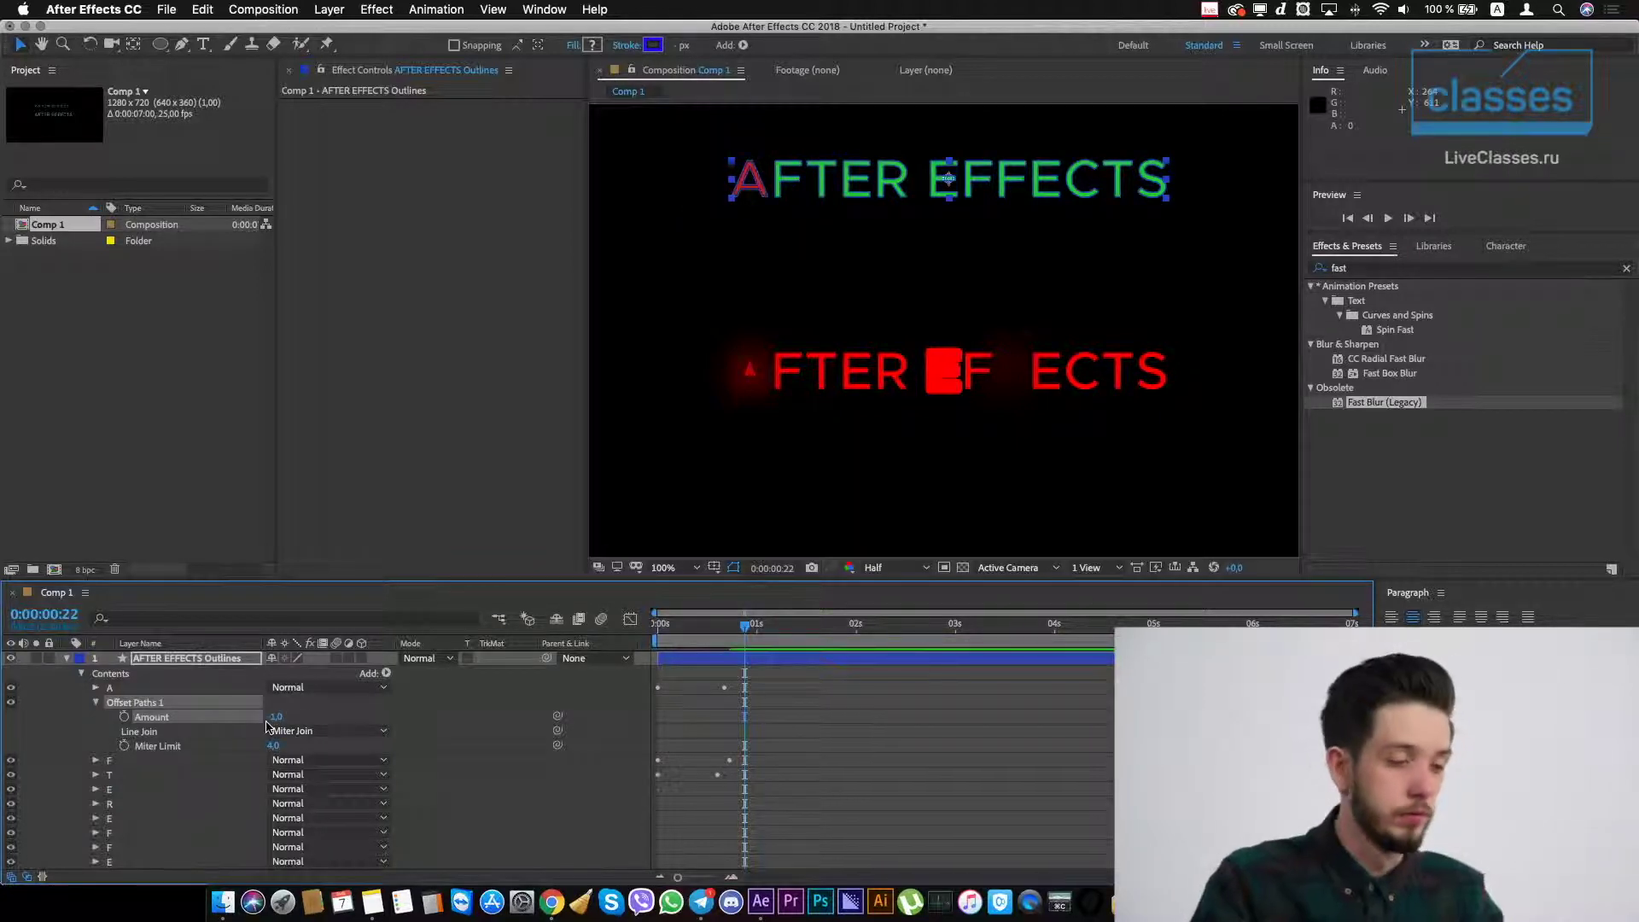
- Animate the Offset Paths Amount from a negative value on the first frame to 0 at 0:00:15, and preview the change up to one second
drag(746, 634, 658, 634)
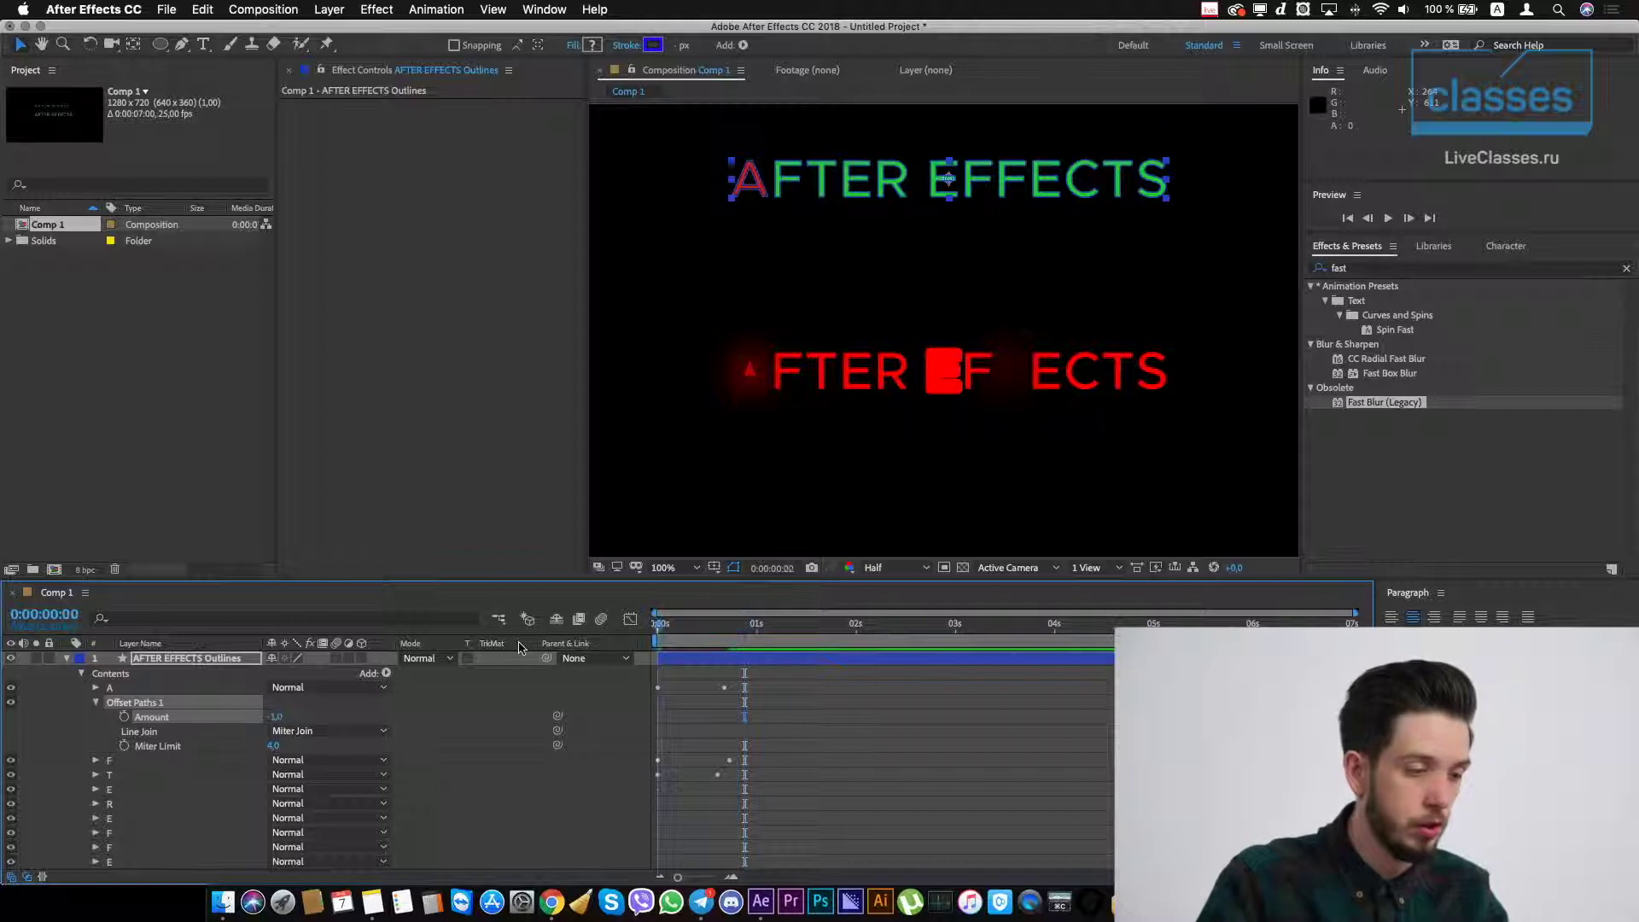
click(715, 624)
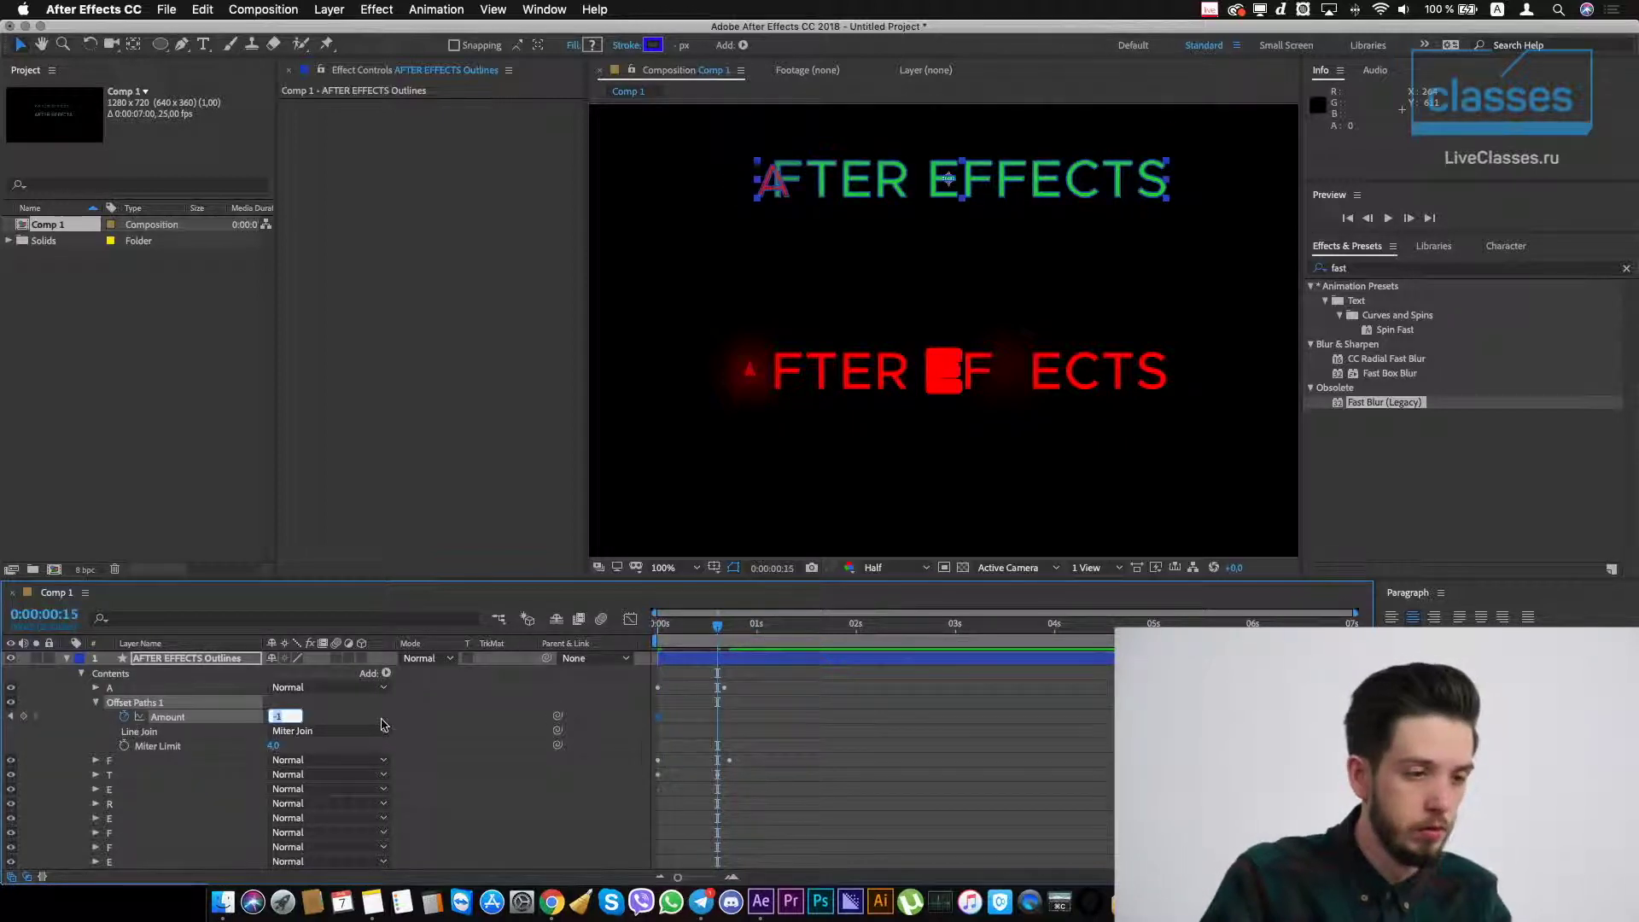
text(0)
key(Return)
click(11, 717)
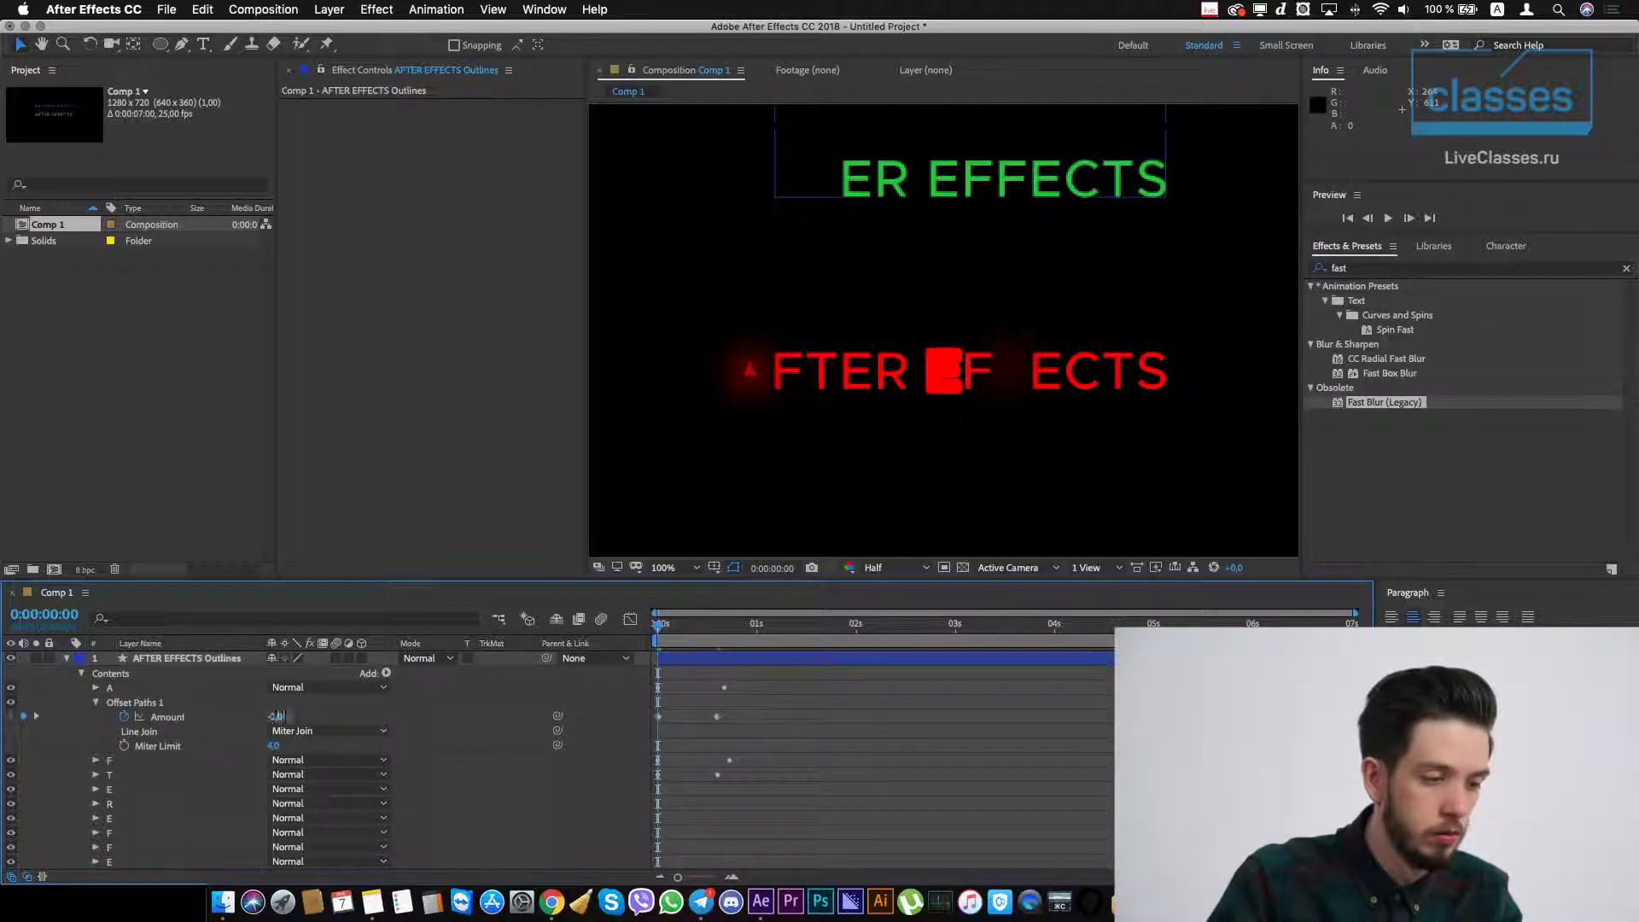
mouse_move(277, 717)
mouse_down()
mouse_move(595, 646)
mouse_move(758, 637)
mouse_up()
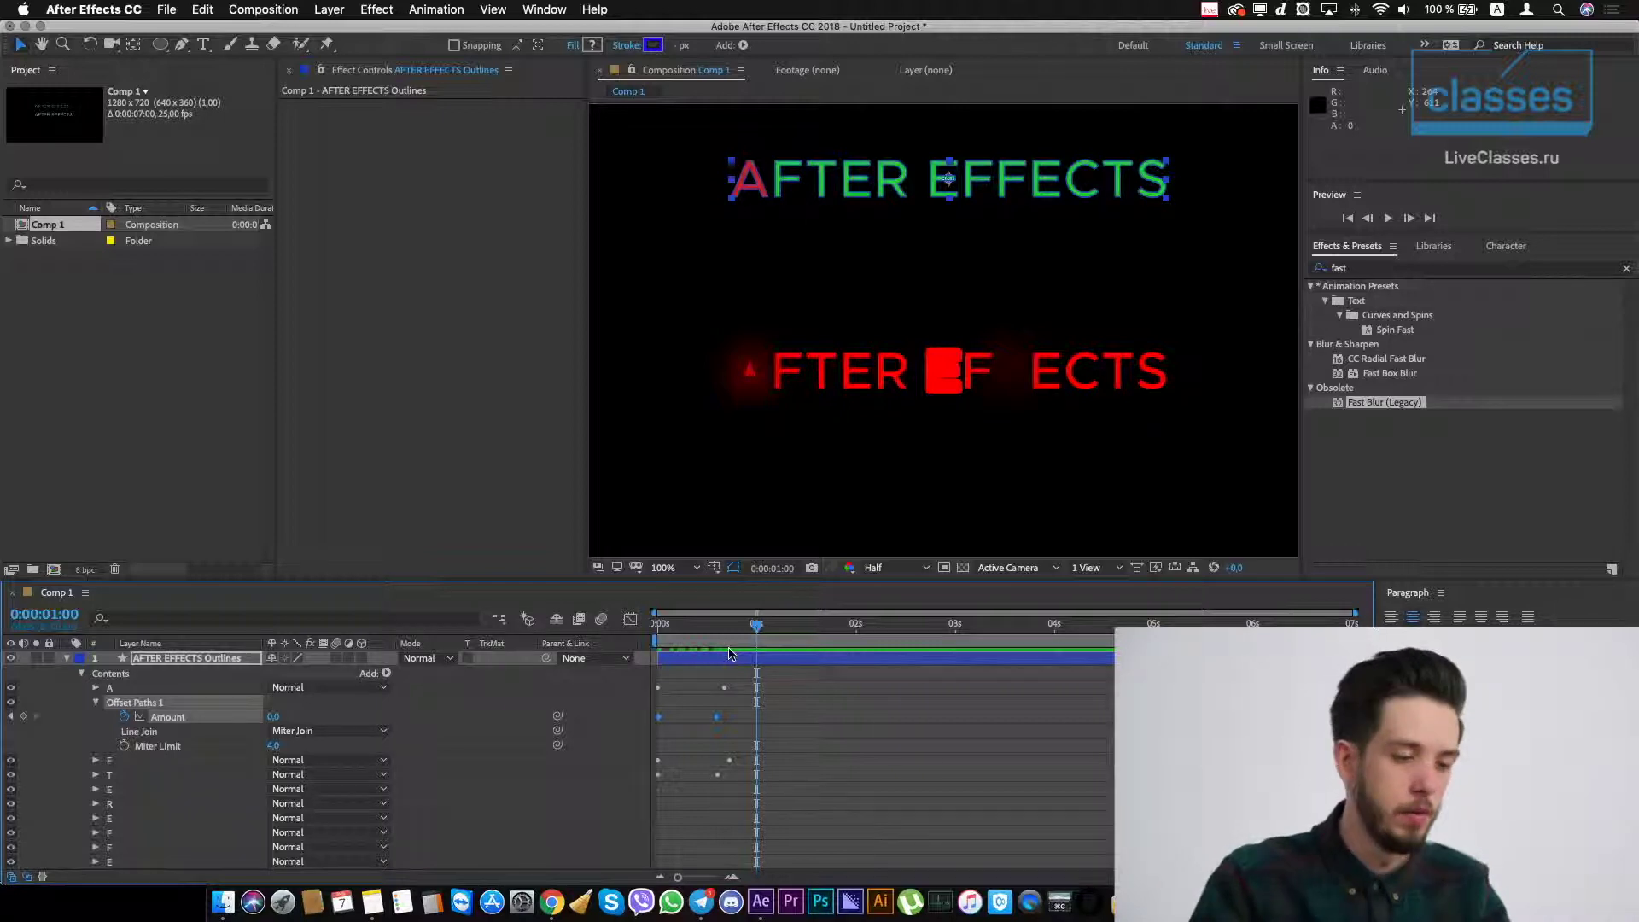
- Delete both AFTER EFFECTS outlines layers and make the original text layer visible again
click(68, 658)
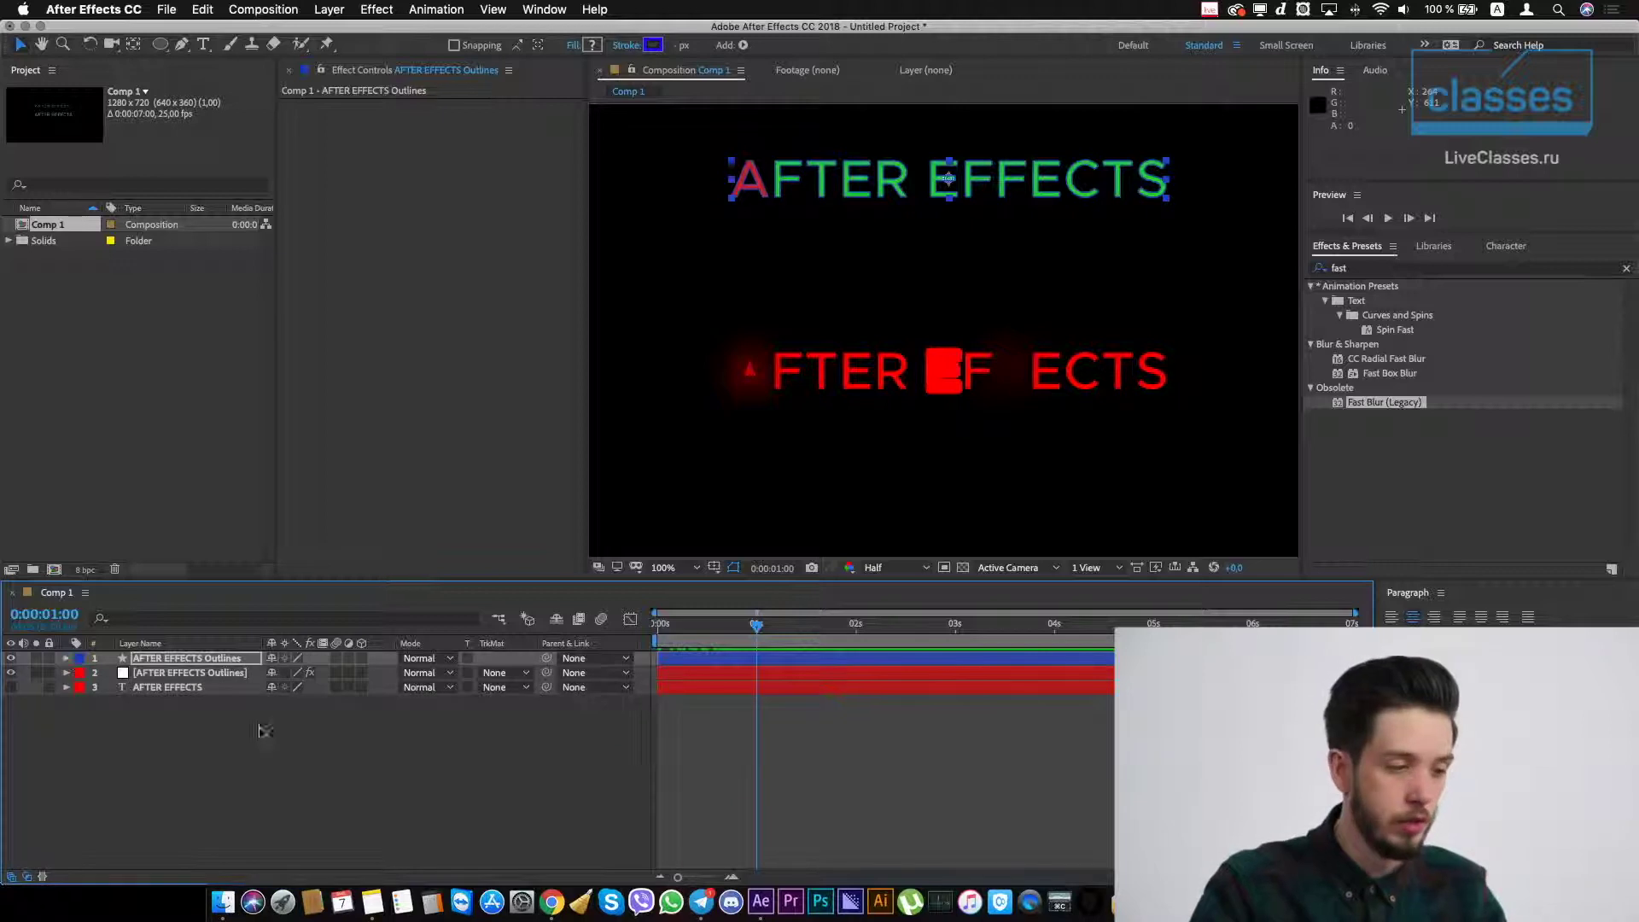
click(197, 674)
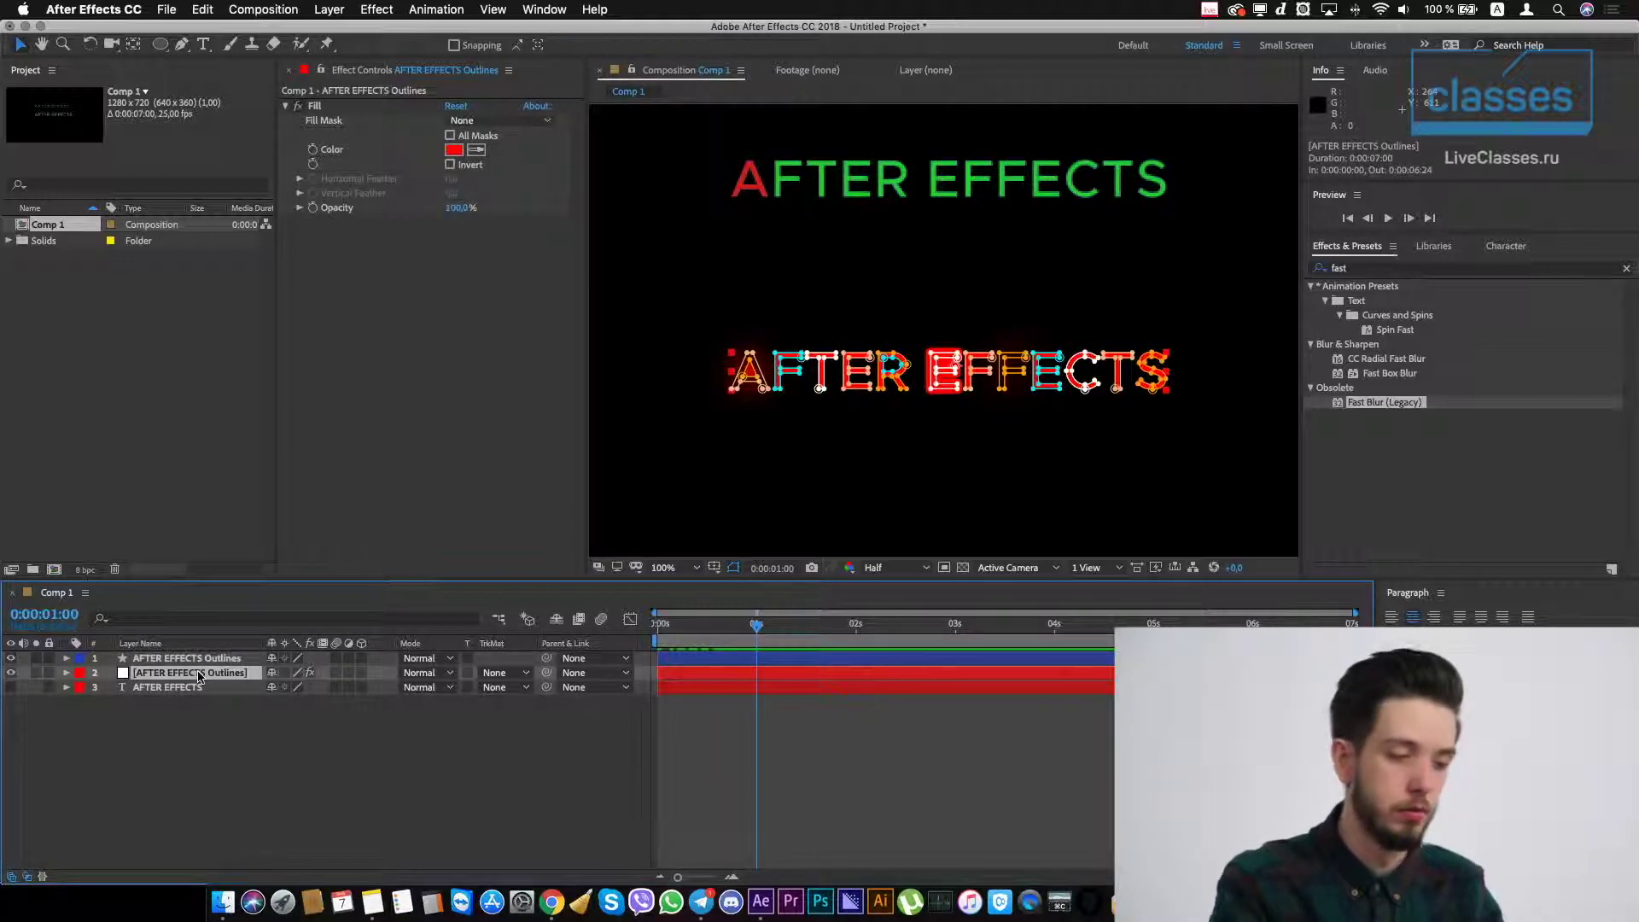
key(Delete)
click(202, 664)
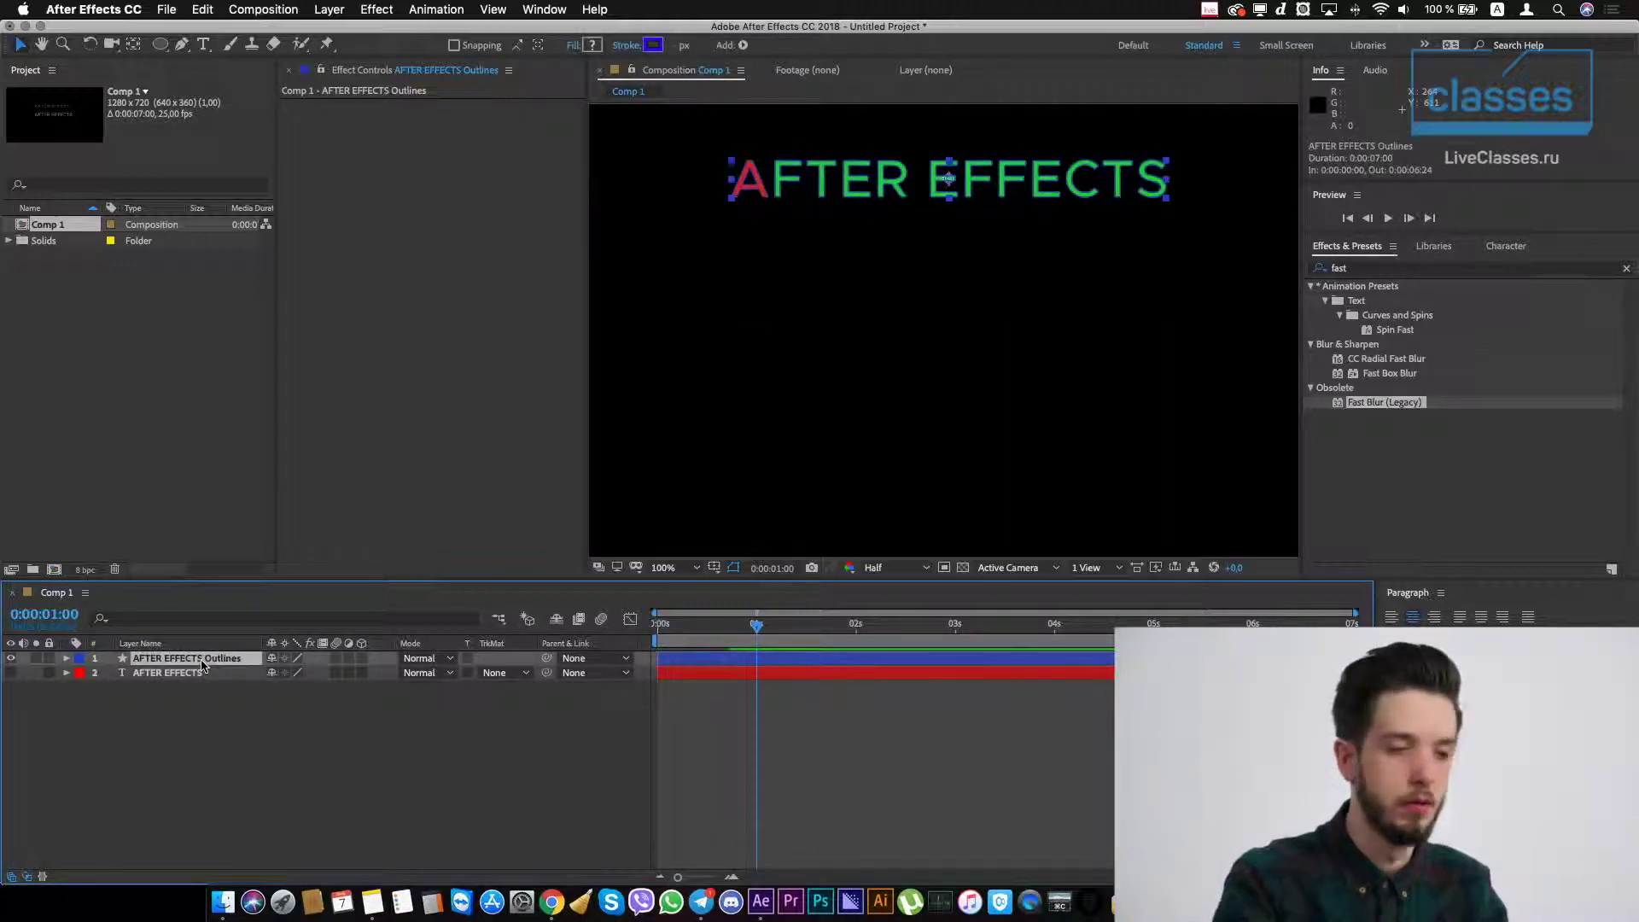
key(Delete)
click(12, 660)
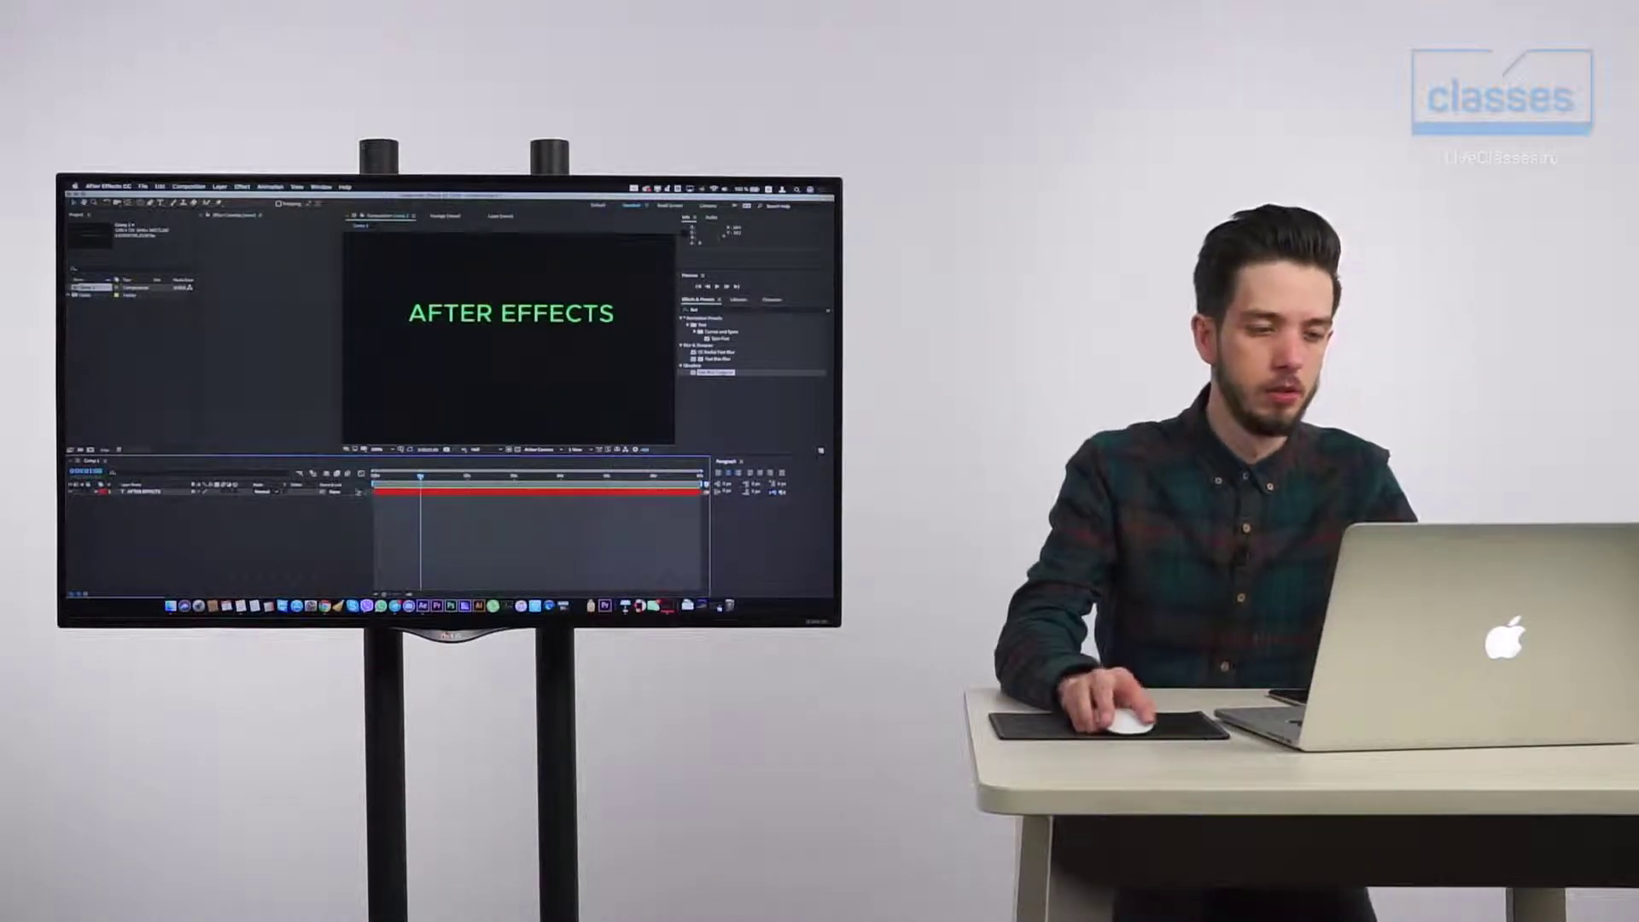
- Create shapes from the AFTER EFFECTS text layer with the playhead on the first frame
drag(389, 477, 377, 478)
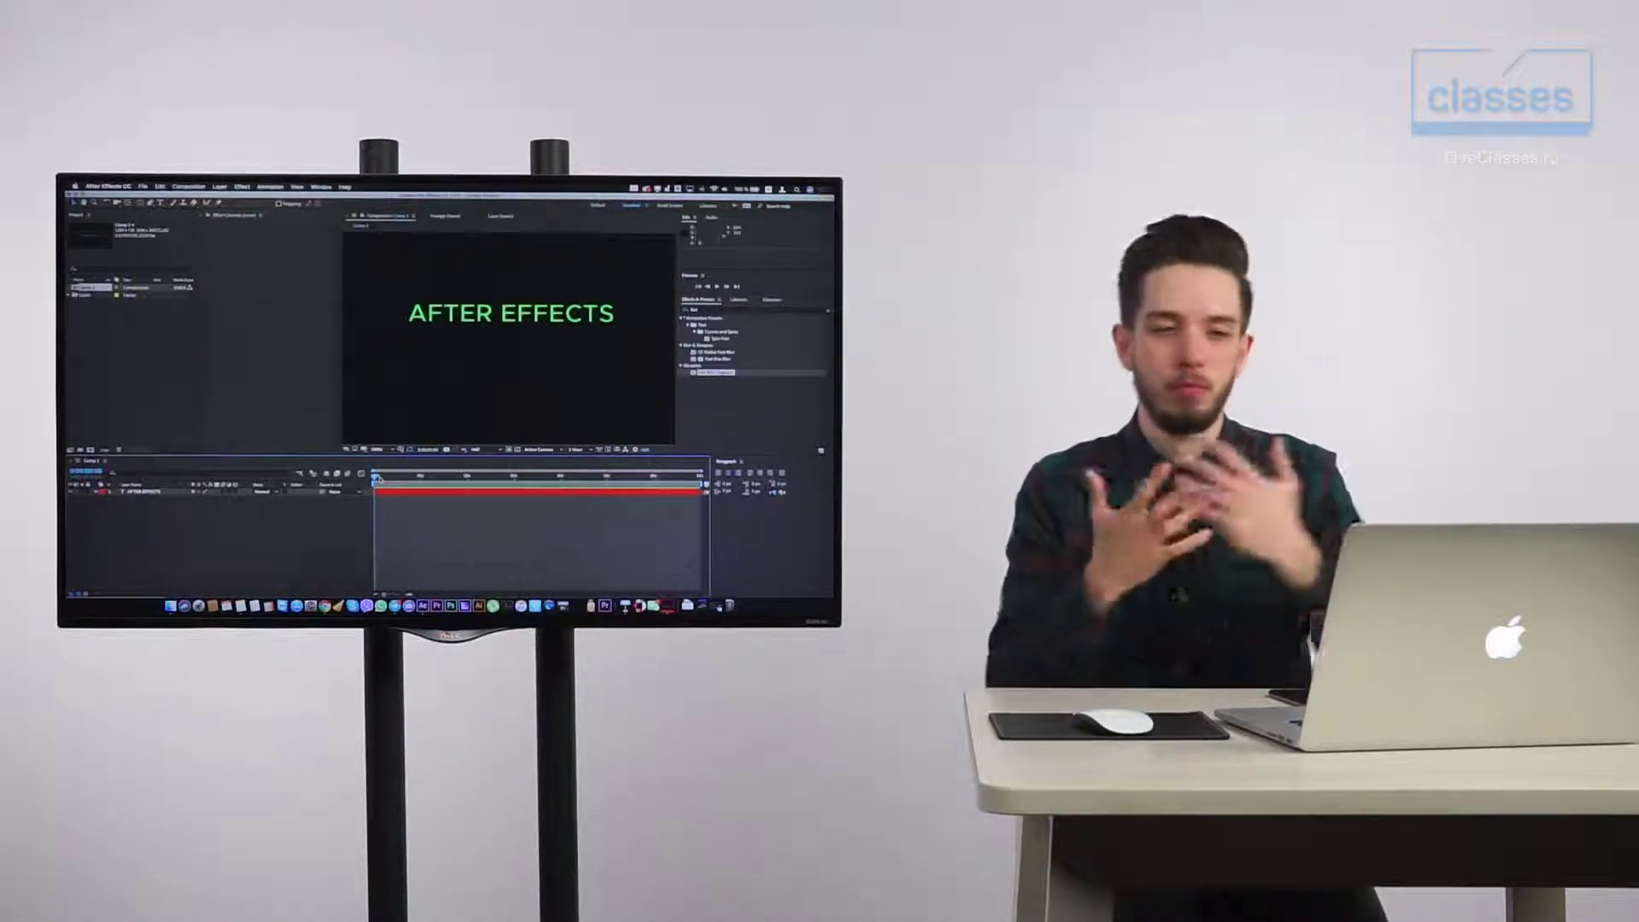
click(384, 492)
right_click(680, 659)
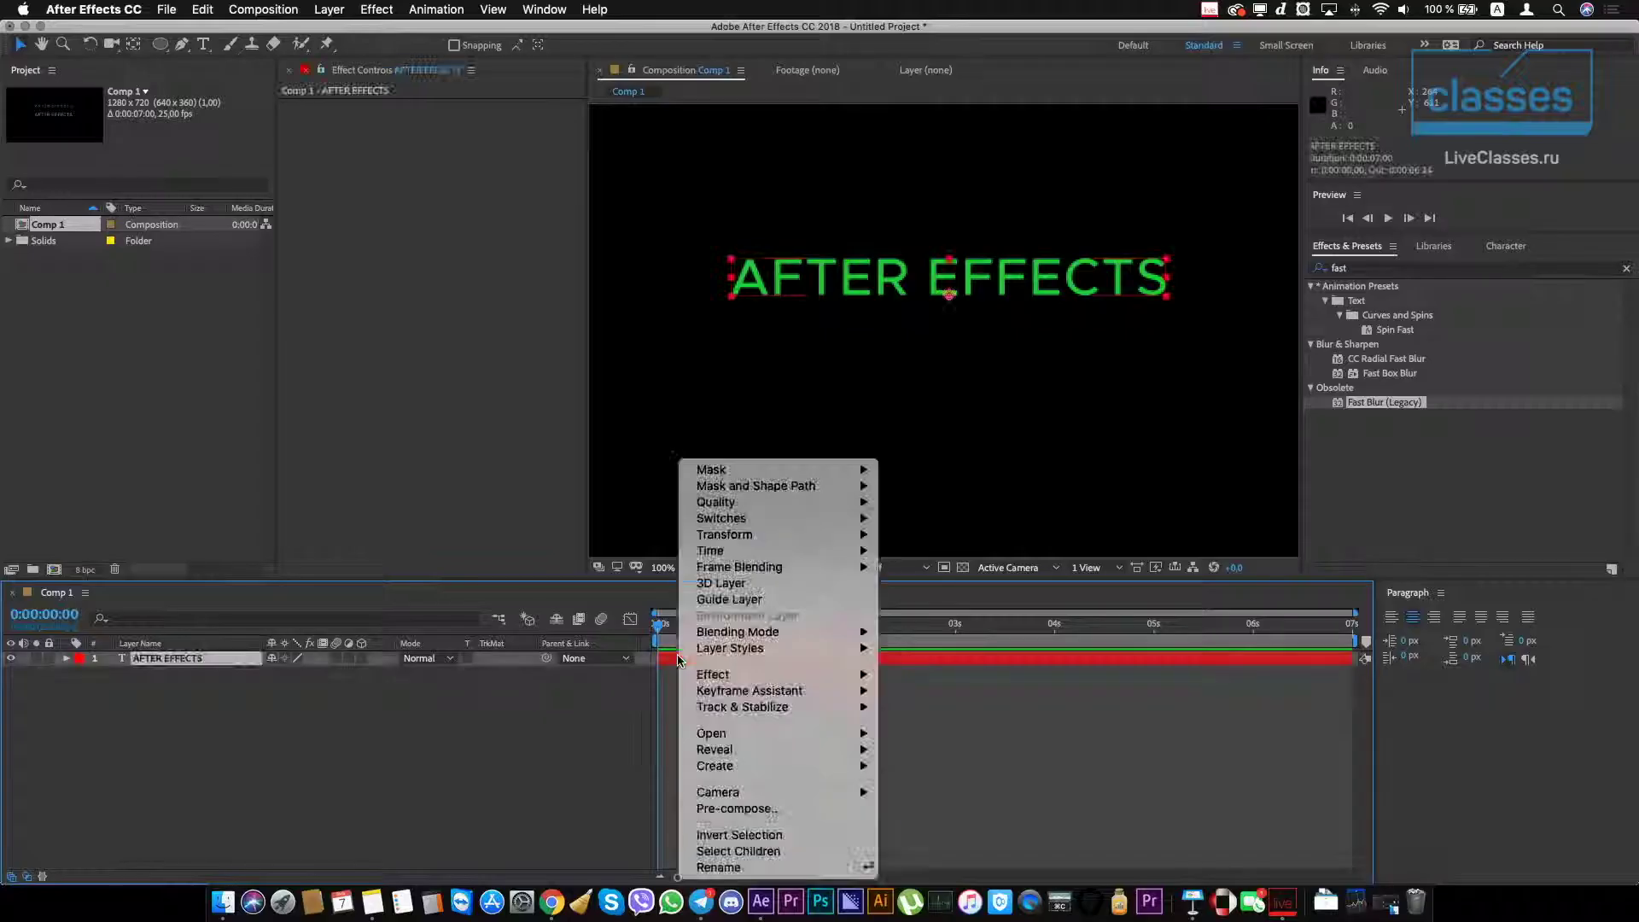
mouse_move(781, 784)
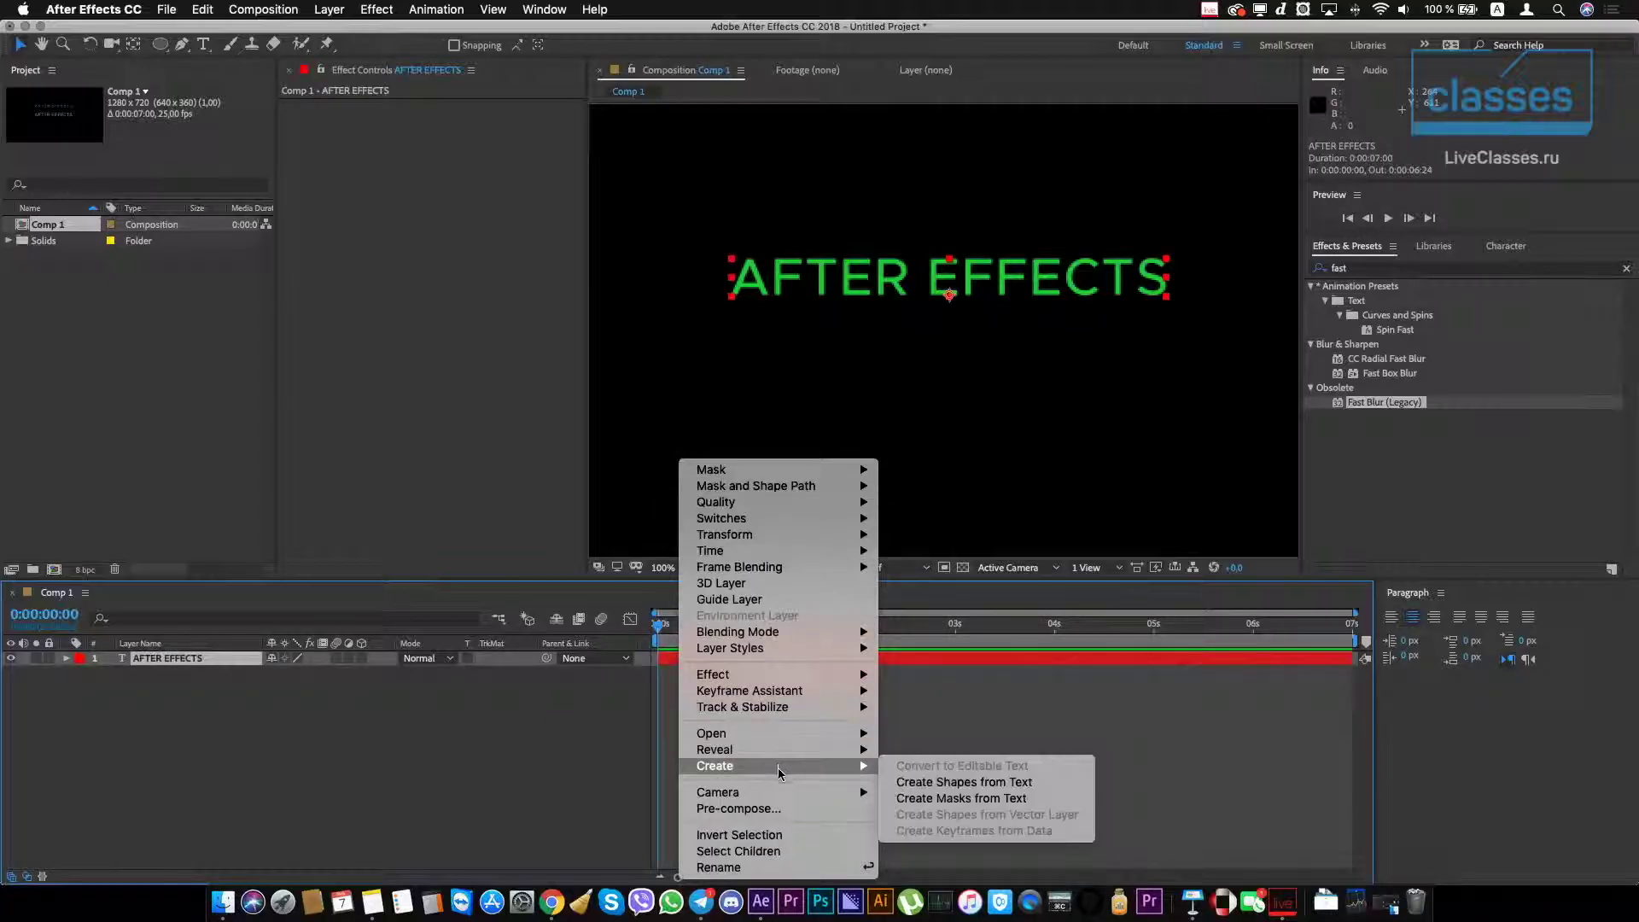
click(947, 785)
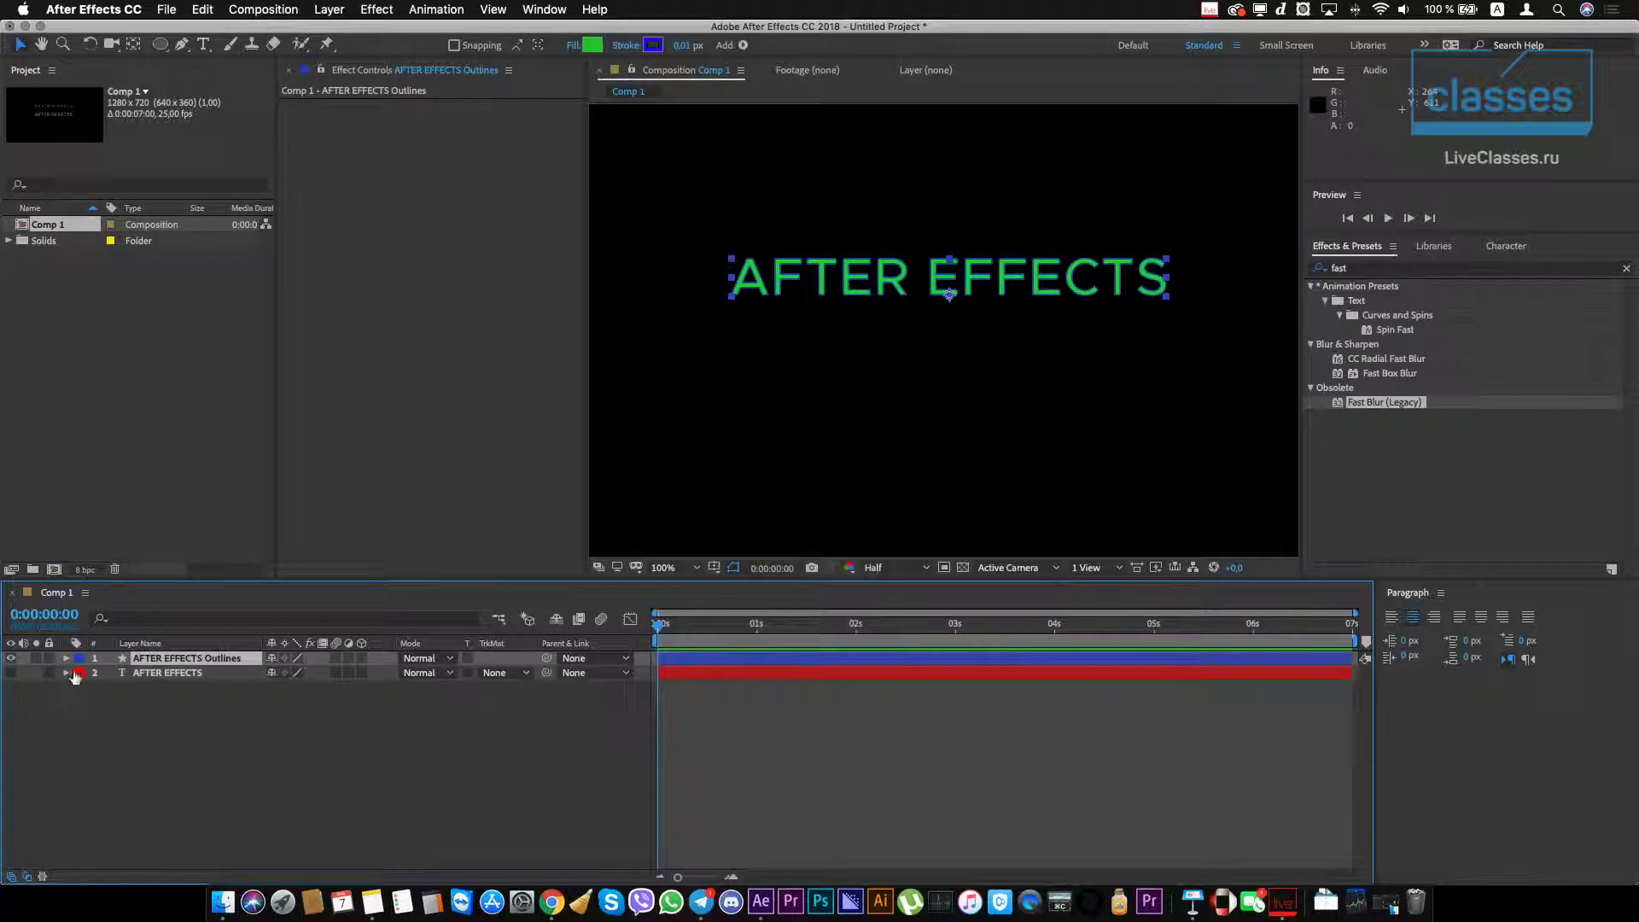
- Expand the contents of the new outlines layer and select the letter A in the composition view
click(77, 660)
click(61, 664)
click(68, 660)
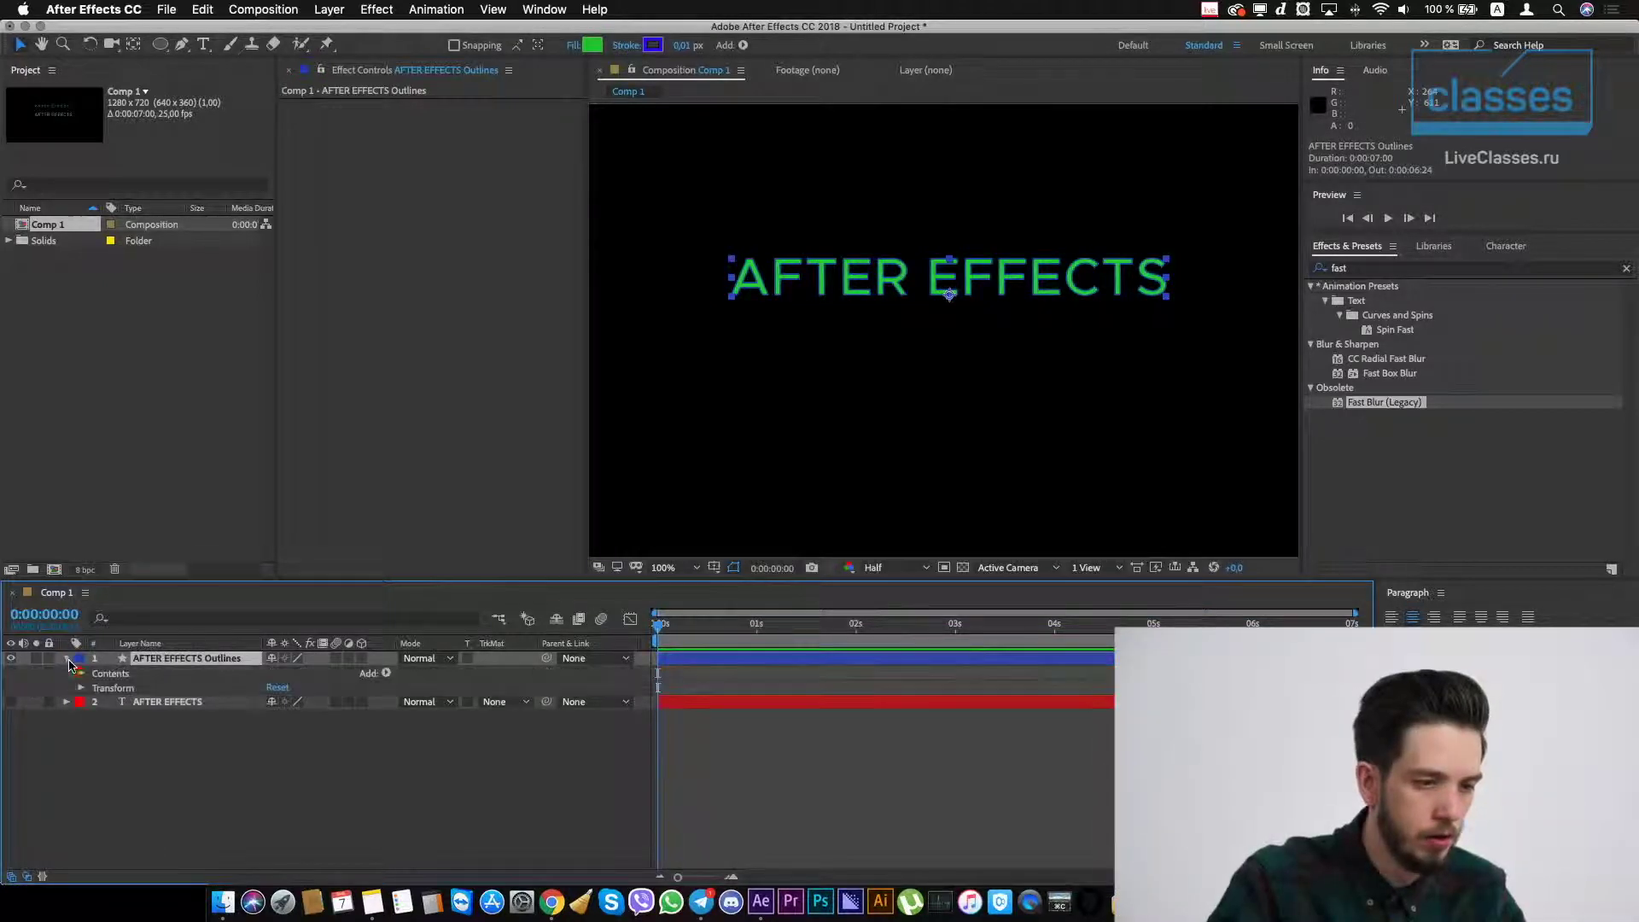
click(79, 673)
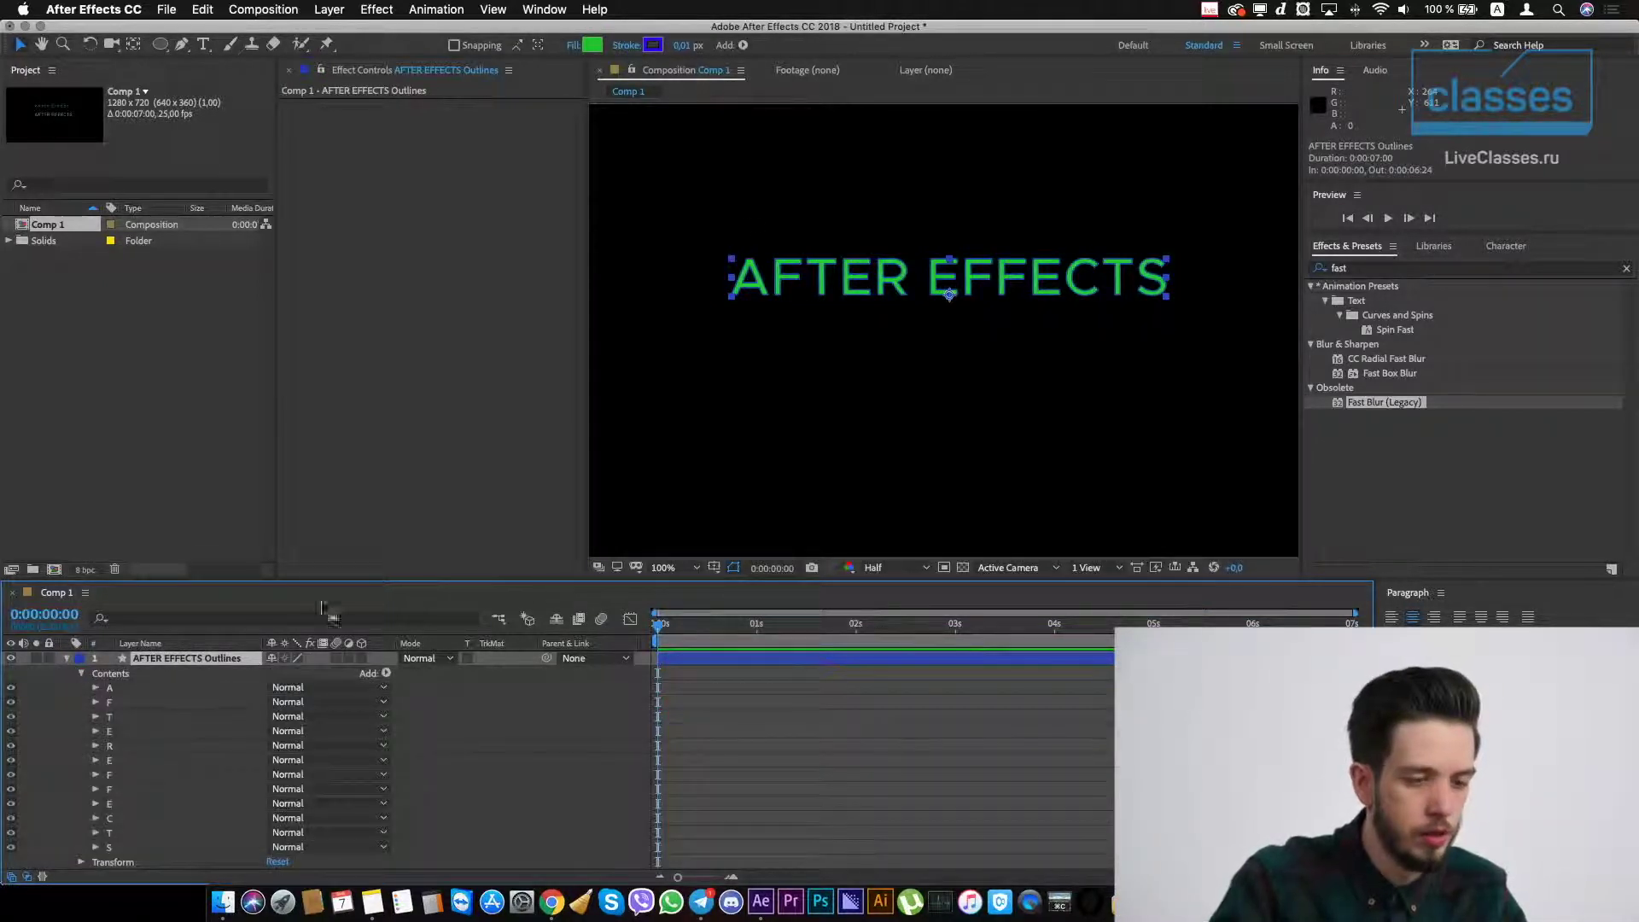
key(comma)
key(comma)
scroll(730, 300, down, 2)
scroll(730, 300, up, 5)
key(space)
drag(759, 263, 1060, 195)
drag(849, 242, 884, 261)
double_click(882, 272)
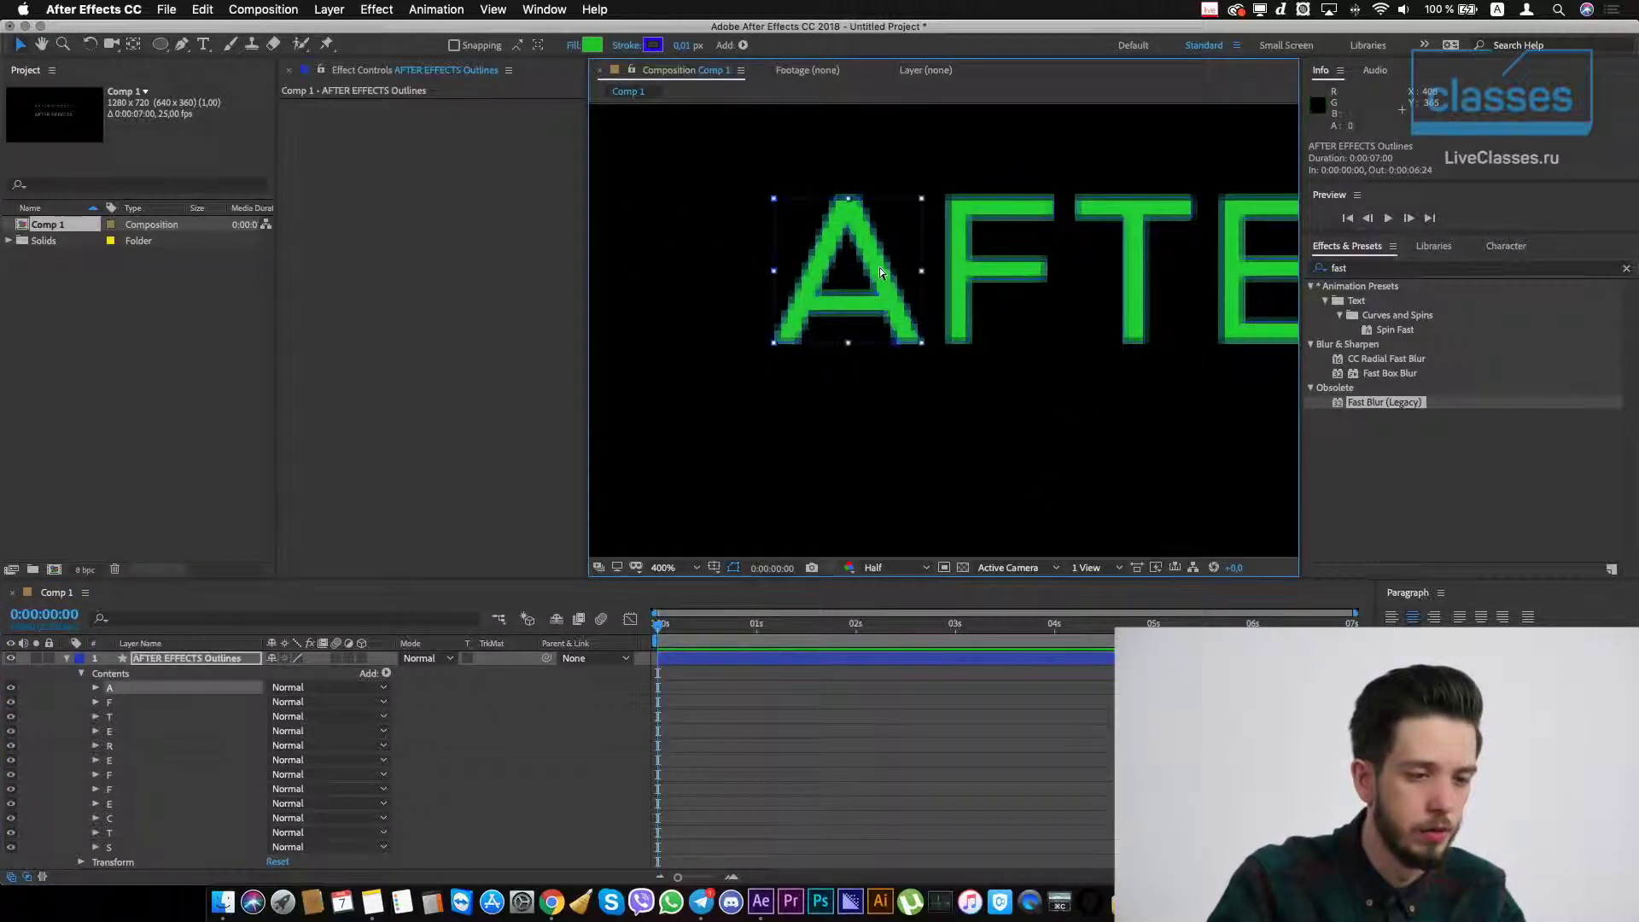
- Enable Path keyframing for the first path of letter A on the first frame and go to 0:00:22
click(95, 688)
click(110, 701)
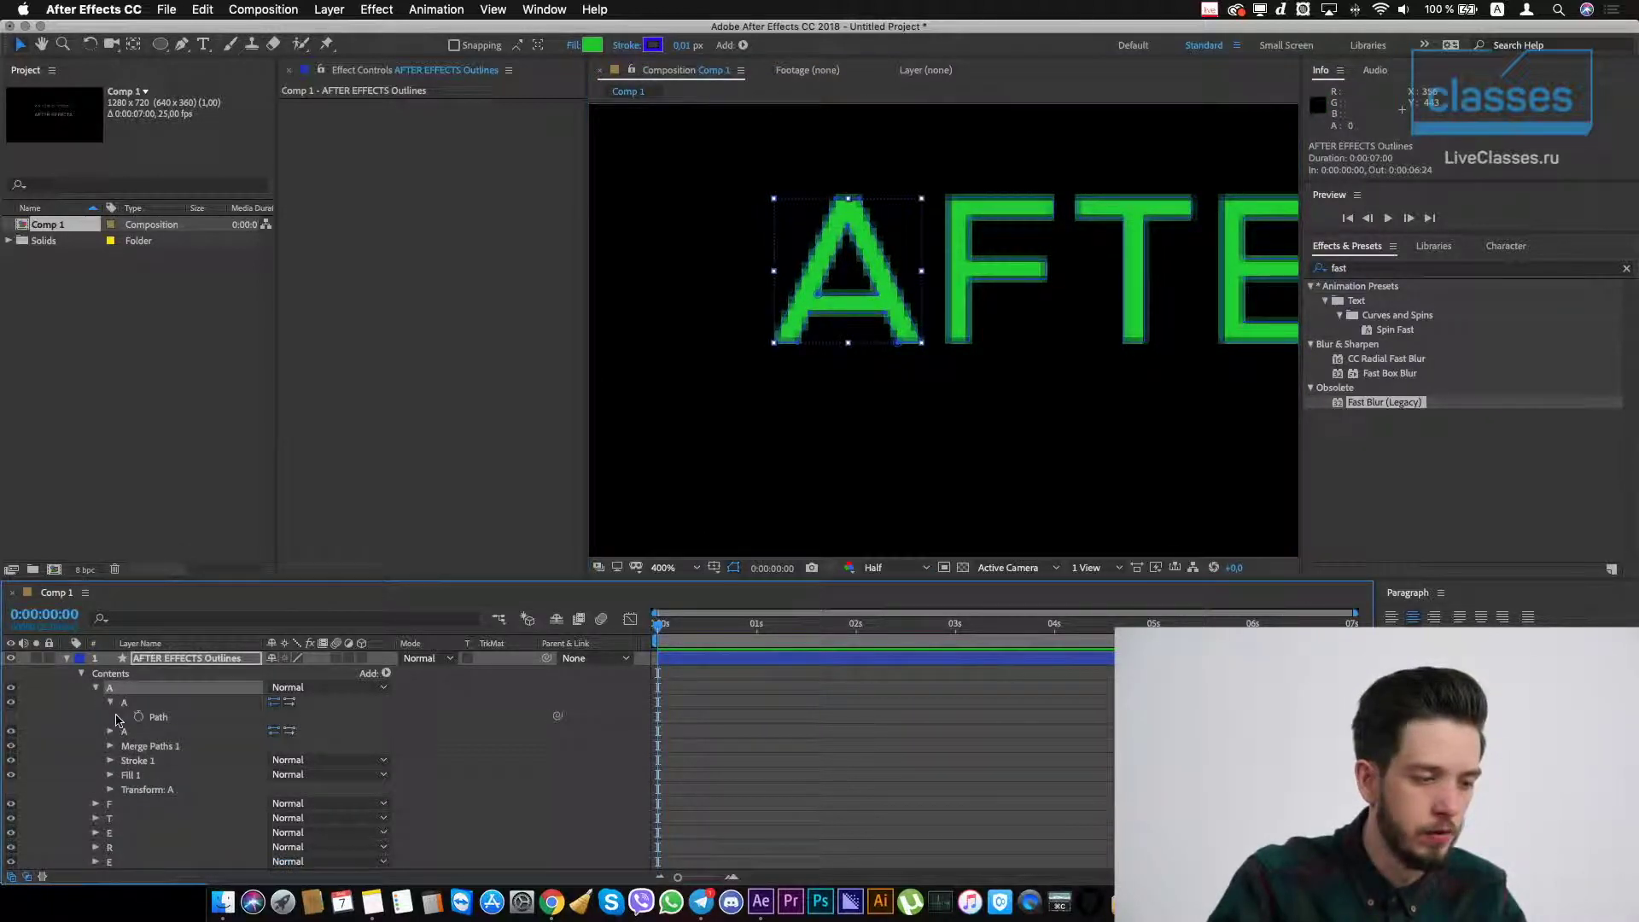
click(137, 719)
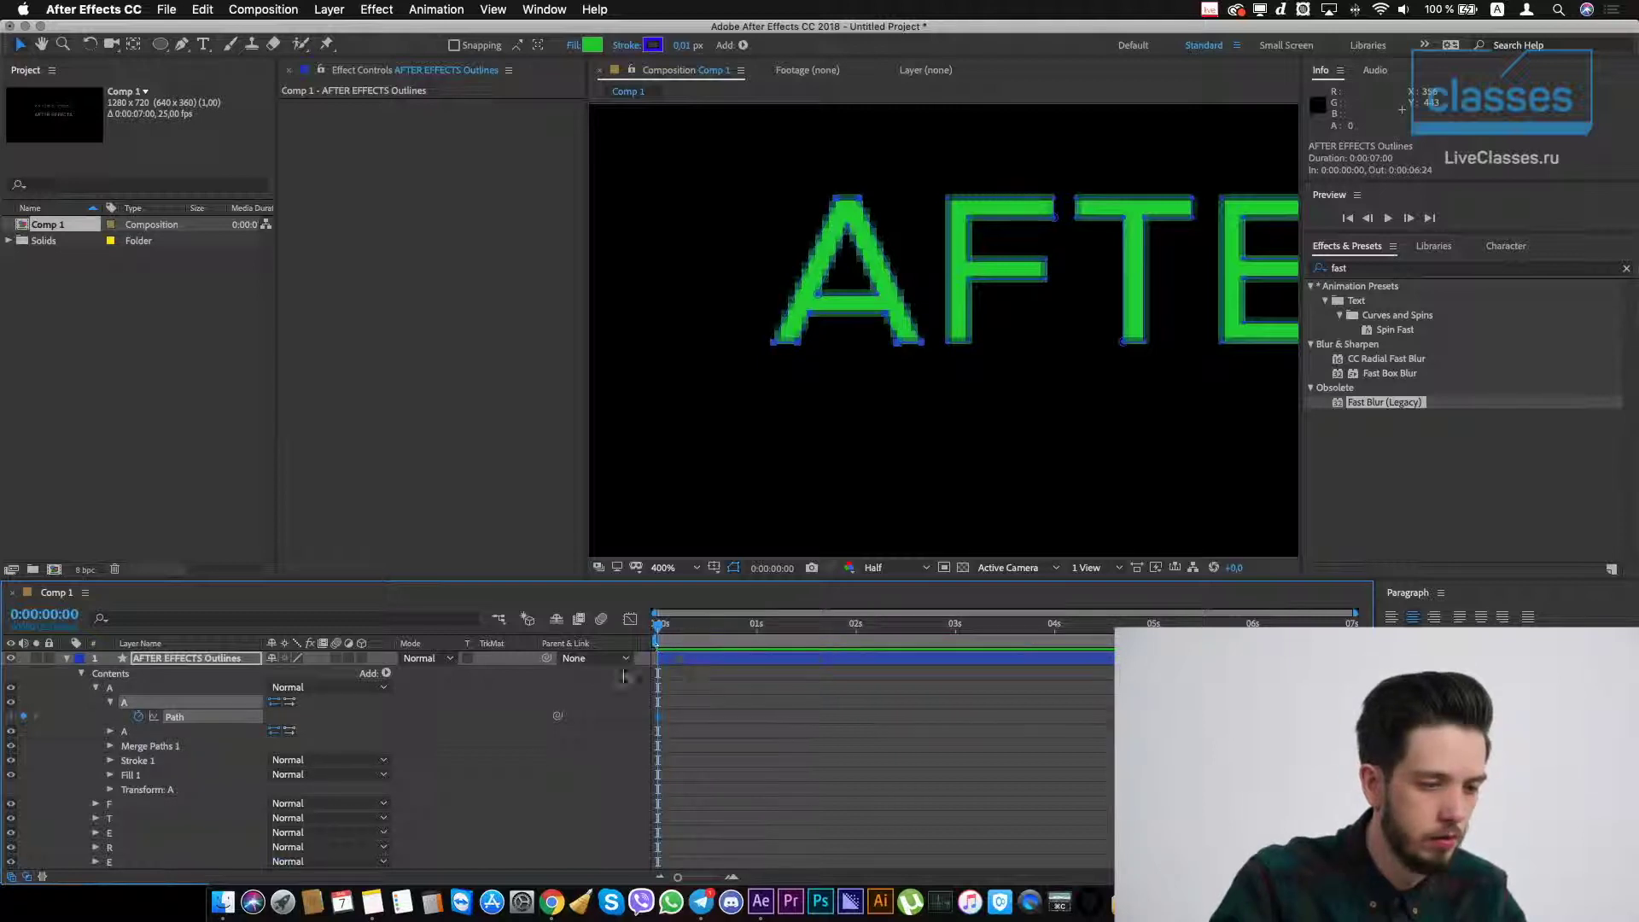
drag(707, 624, 745, 629)
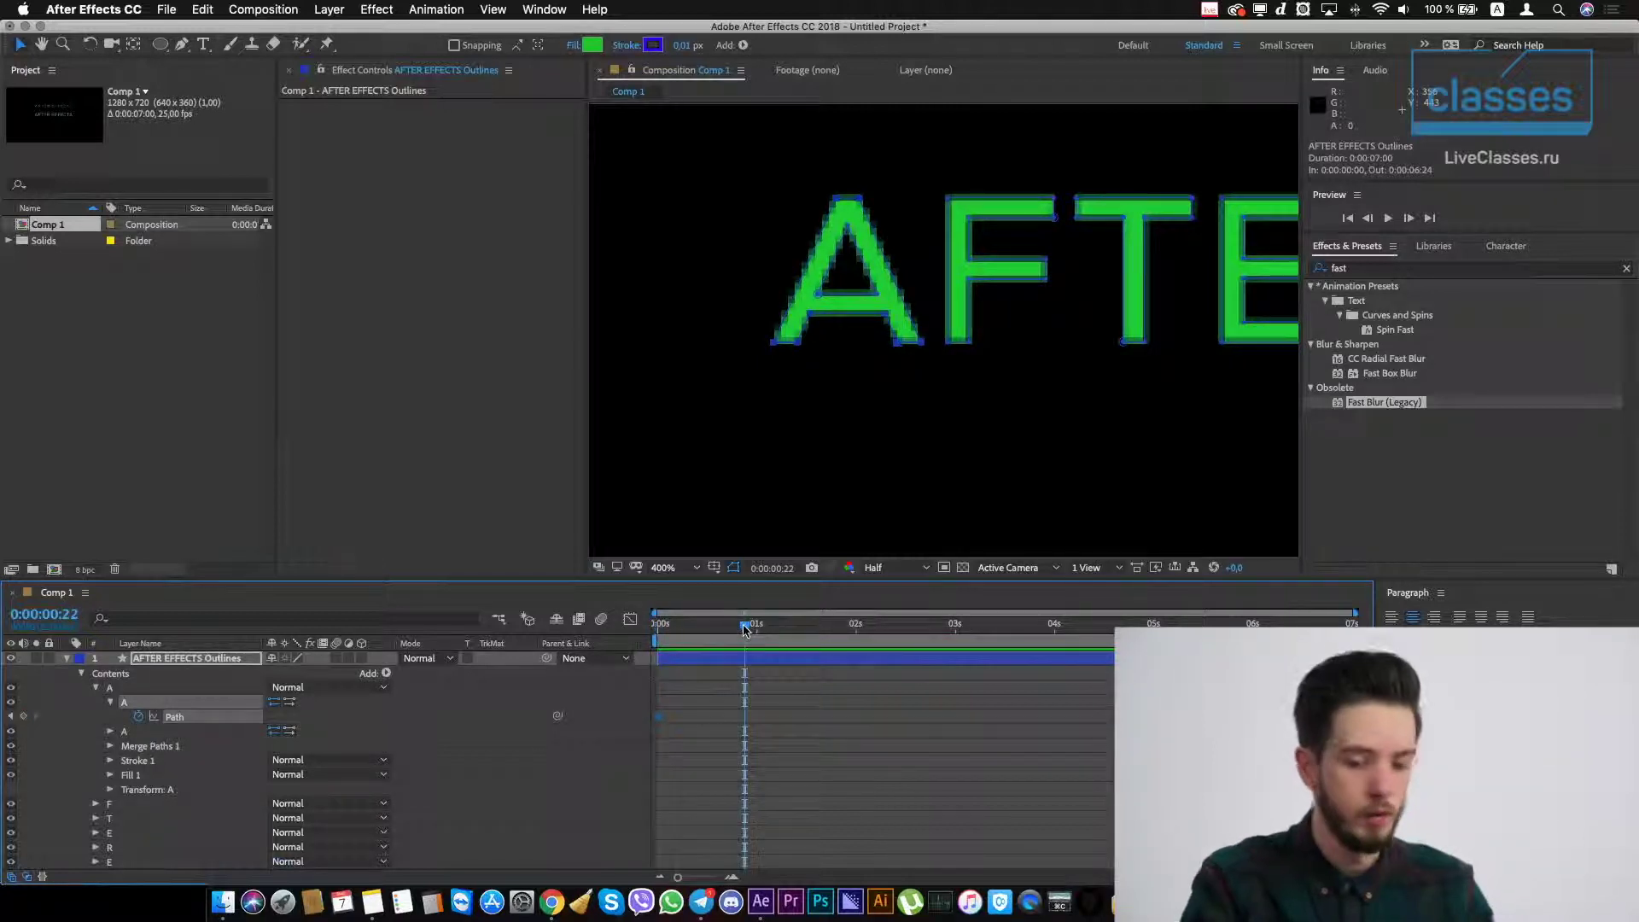
drag(897, 342, 900, 380)
key(super+z)
click(738, 681)
click(740, 659)
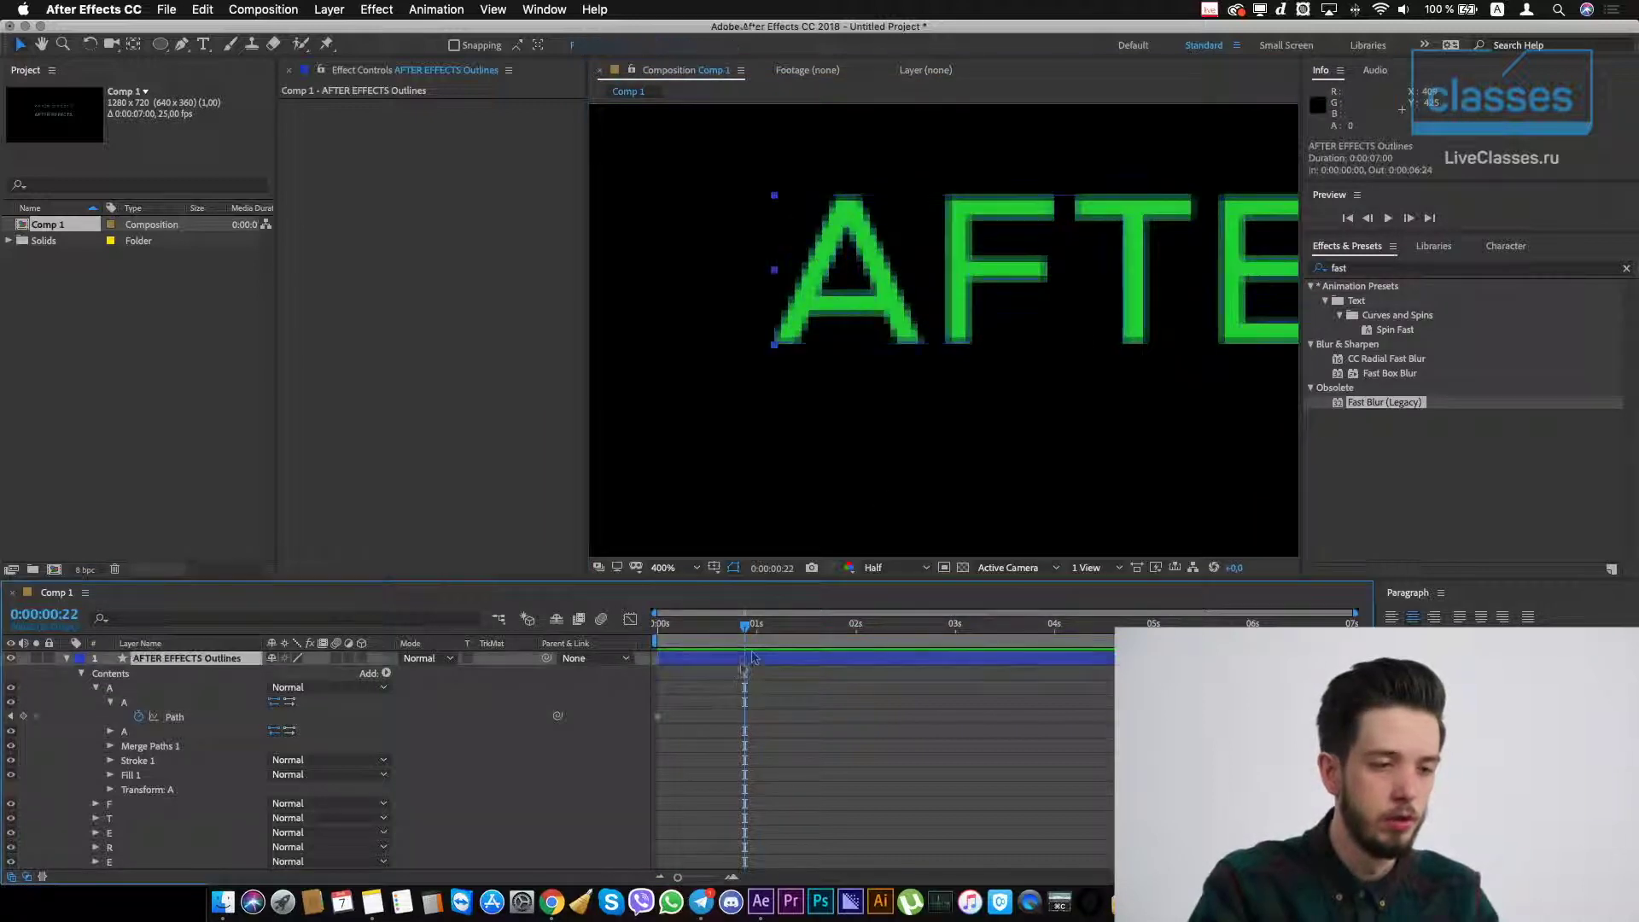
- Distort the letter A at 0:00:22 by pulling its lower vertices outward with the Pen tool, and scrub through the morph to the start
click(899, 345)
key(g)
drag(901, 345, 1018, 364)
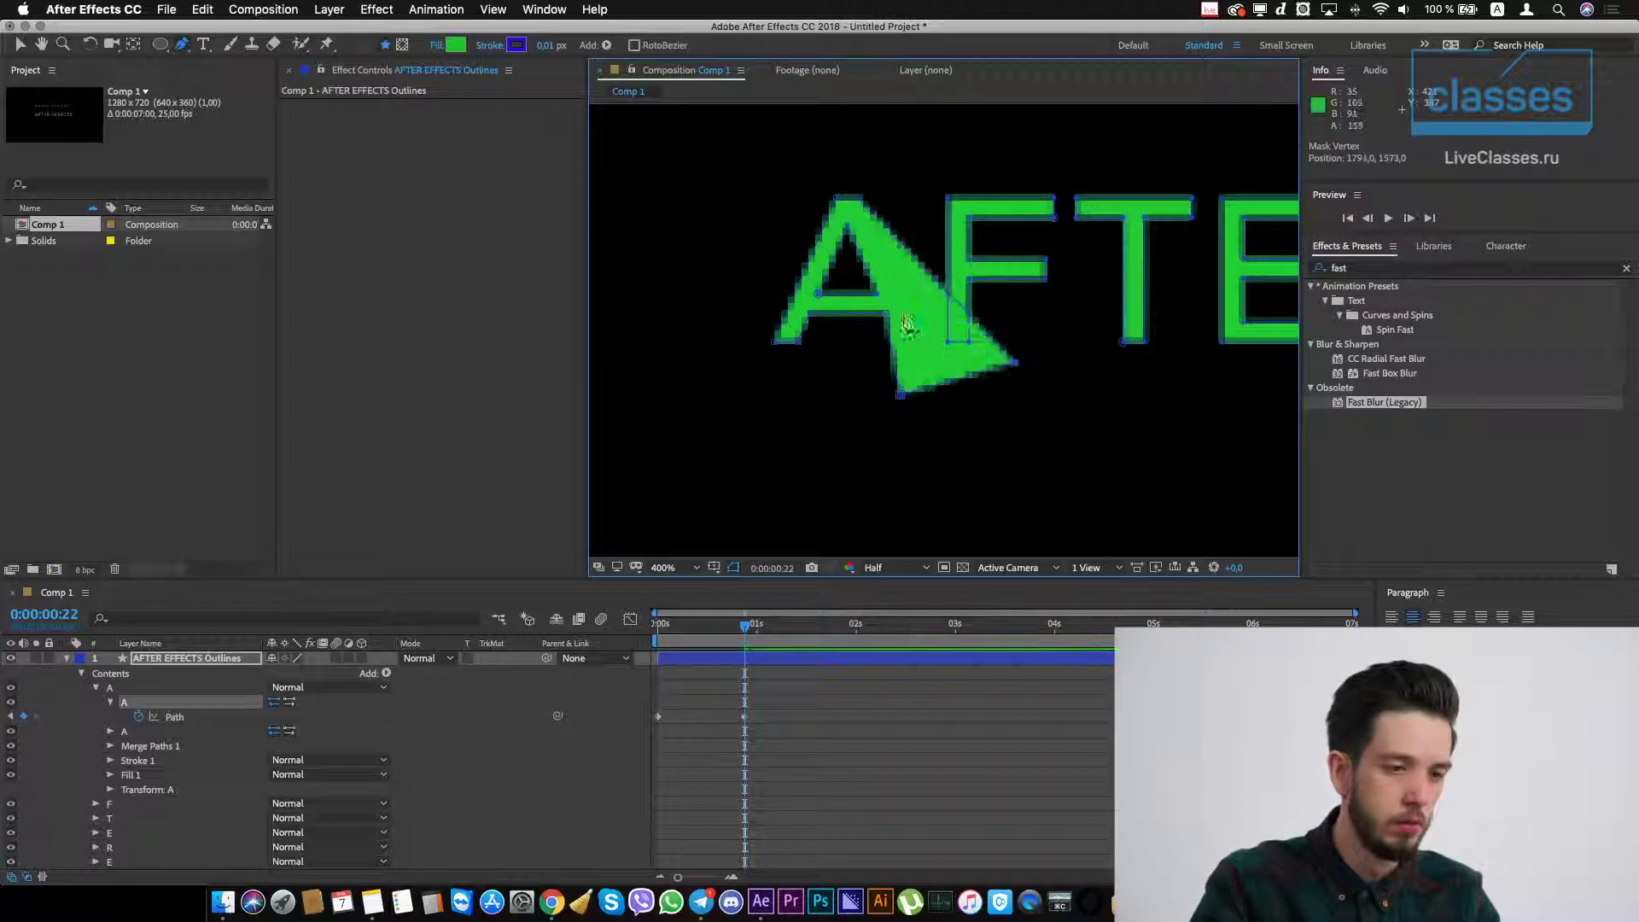
drag(887, 315, 834, 394)
drag(813, 317, 794, 402)
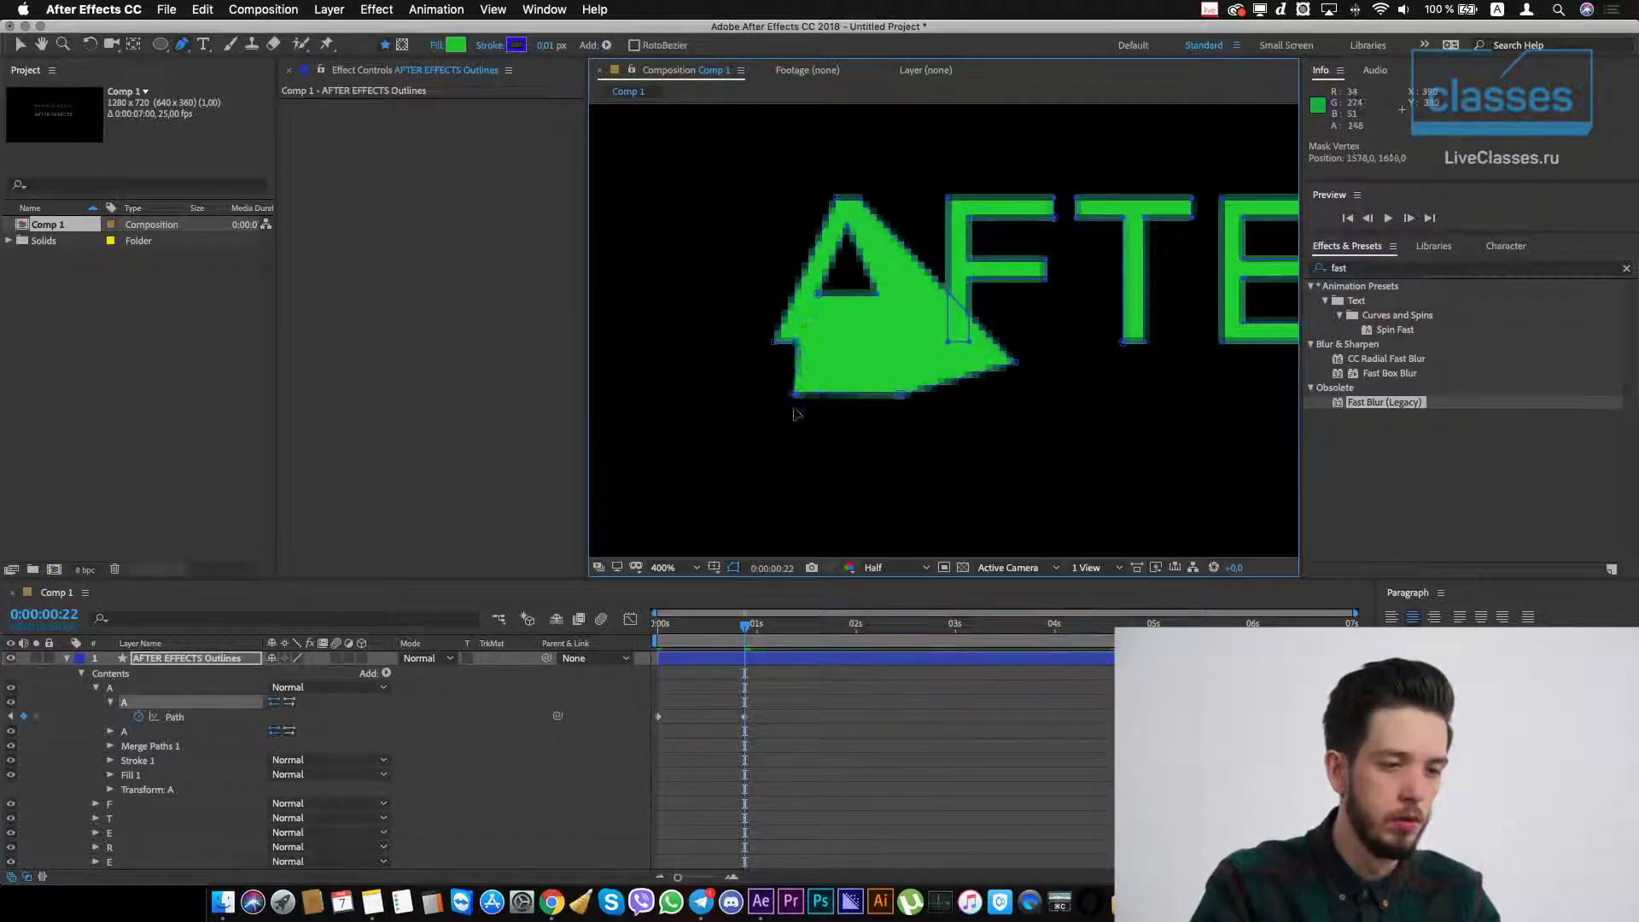
drag(799, 343, 674, 294)
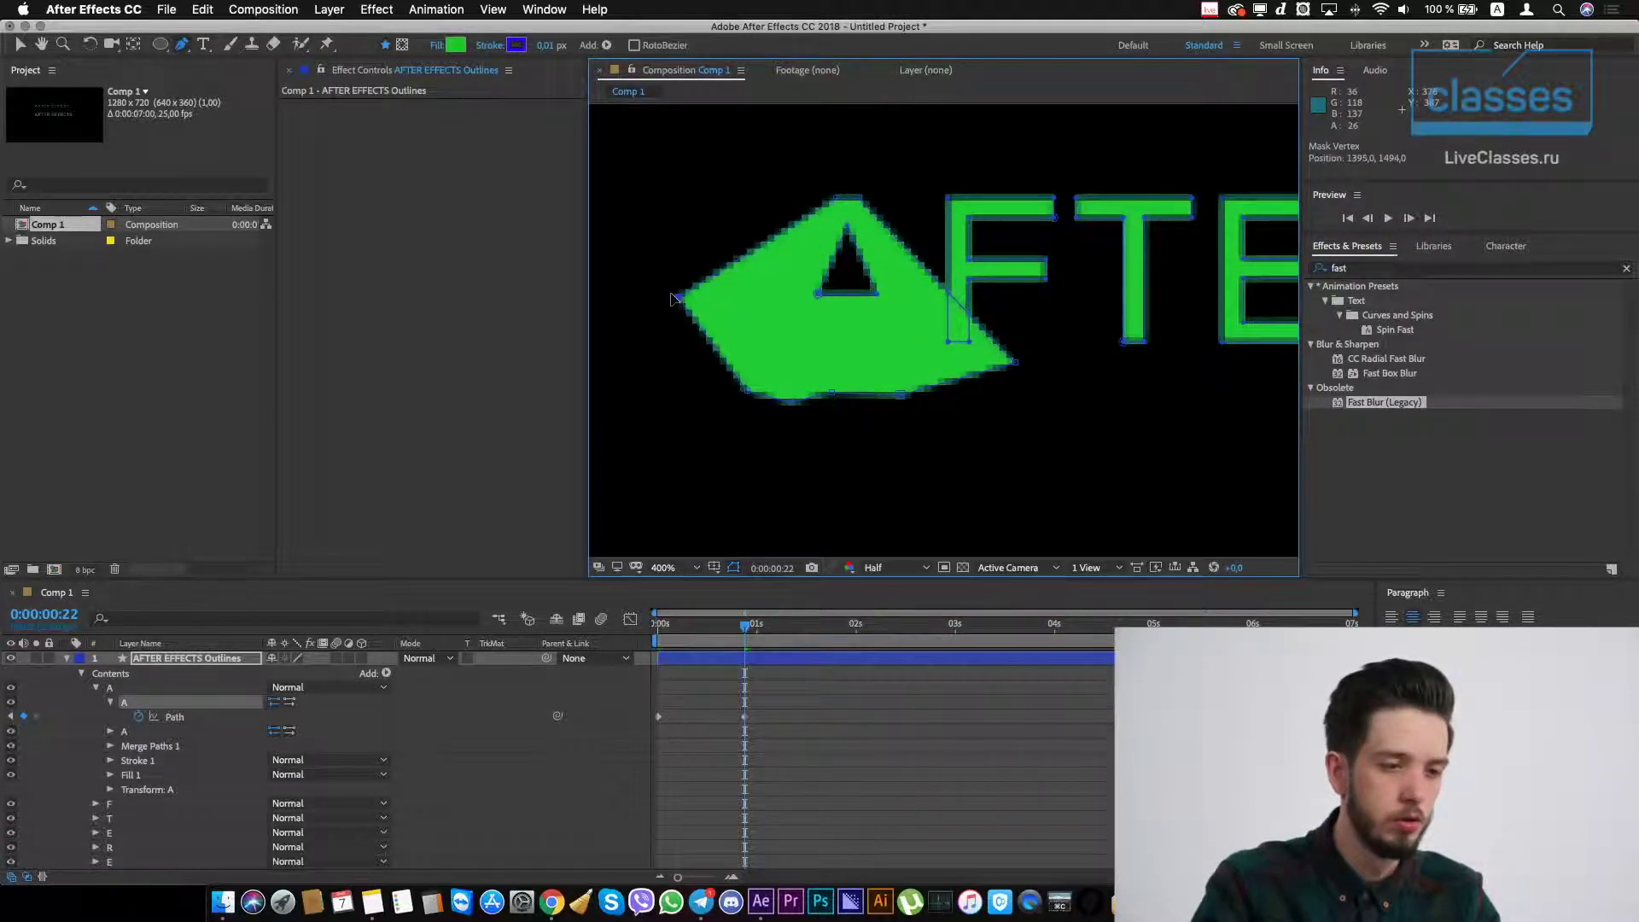
click(761, 633)
drag(747, 629, 658, 636)
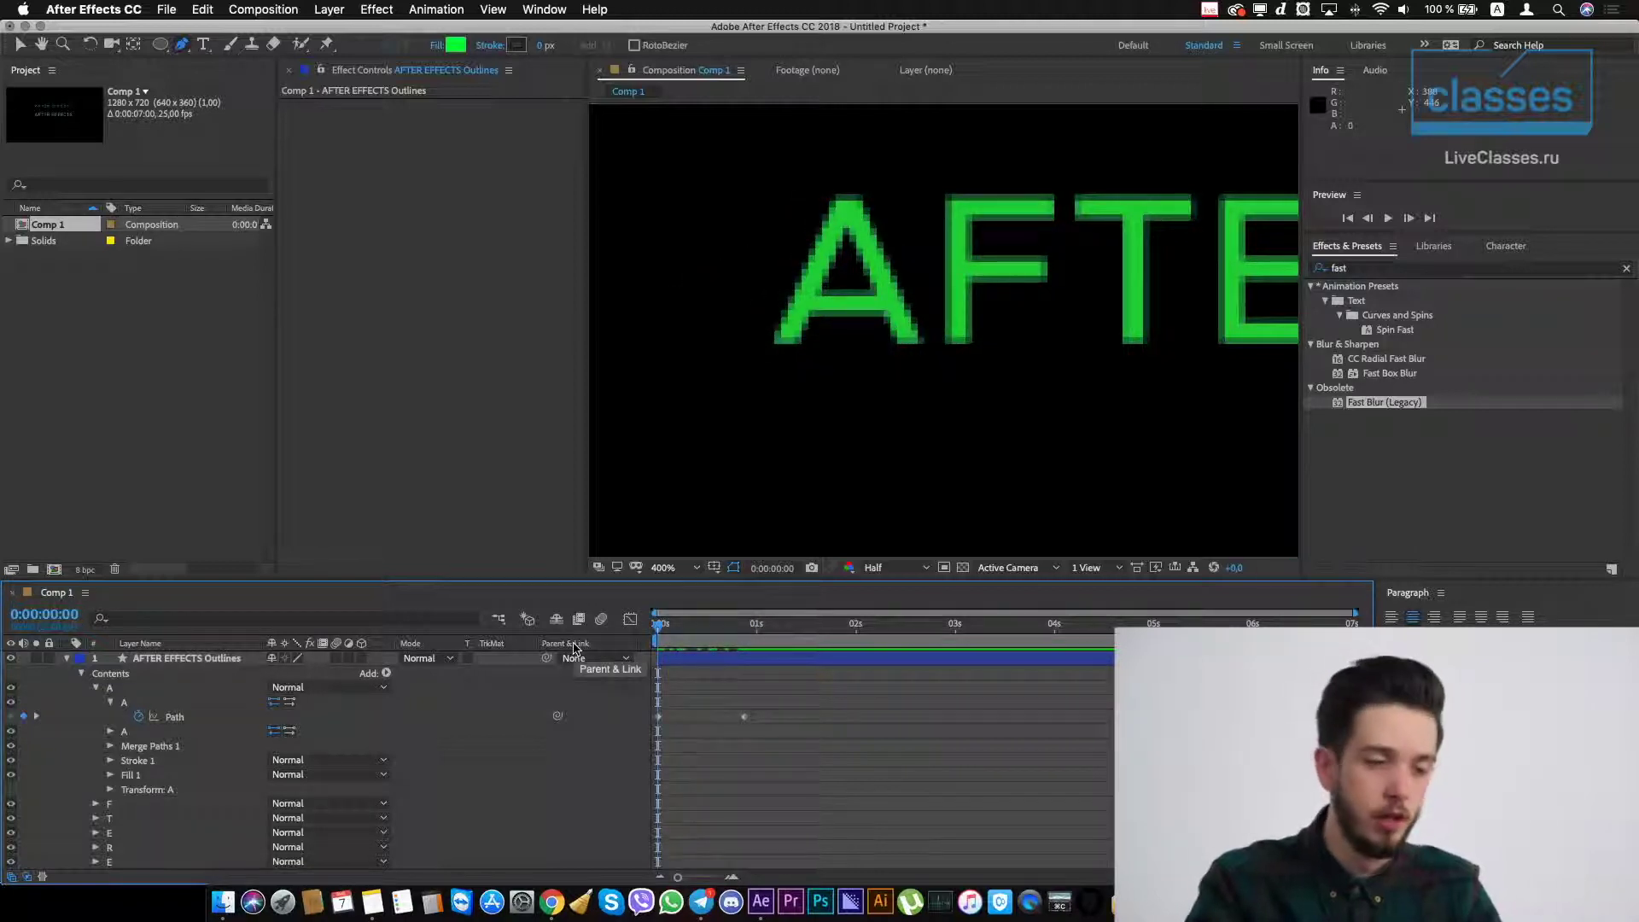
- Delete the Path keyframes of letter A and collapse its path properties
key(v)
drag(798, 683, 624, 740)
key(Delete)
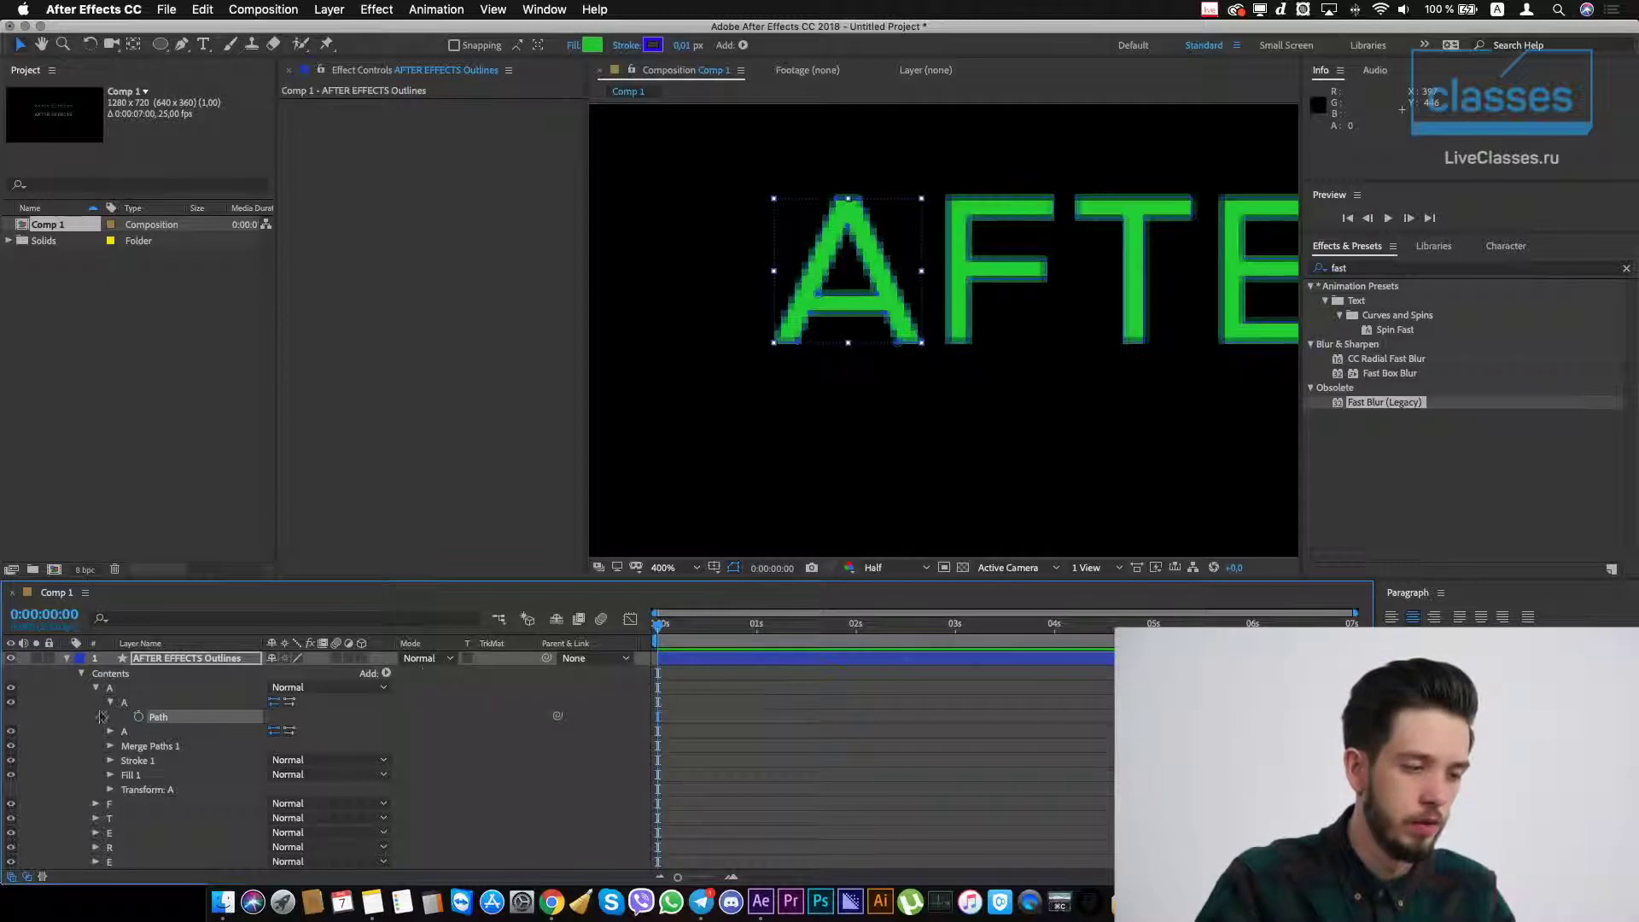
key(F2)
click(110, 702)
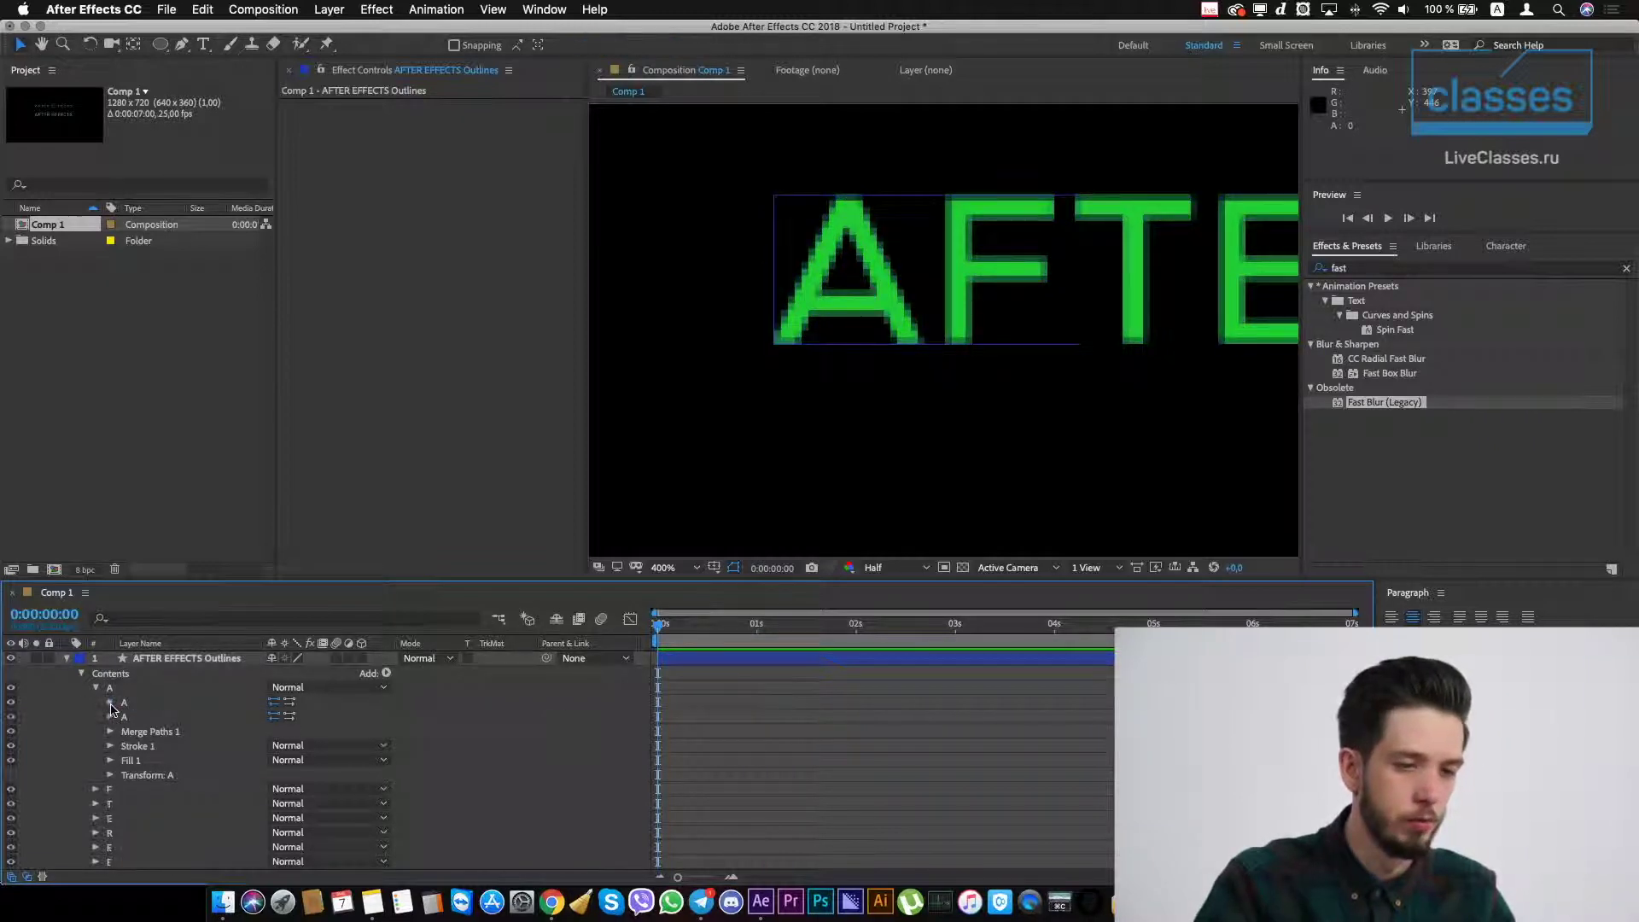
- Add Path keyframes to the letter T at 0:00:00 and 0:00:24, and return to the first frame
click(98, 817)
click(96, 803)
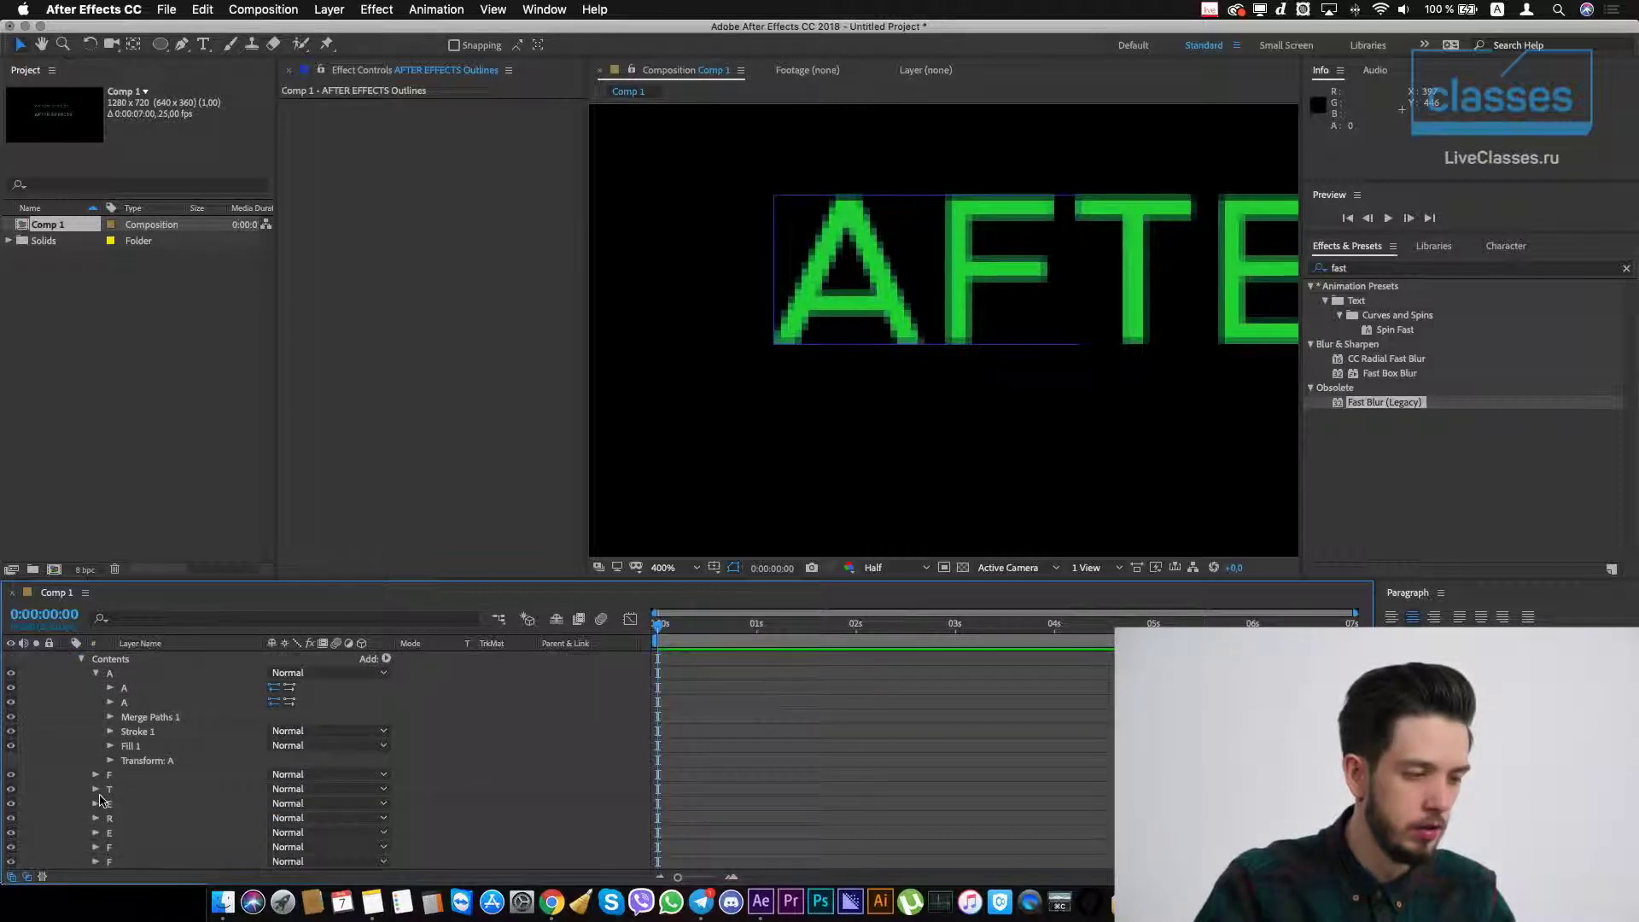
click(96, 789)
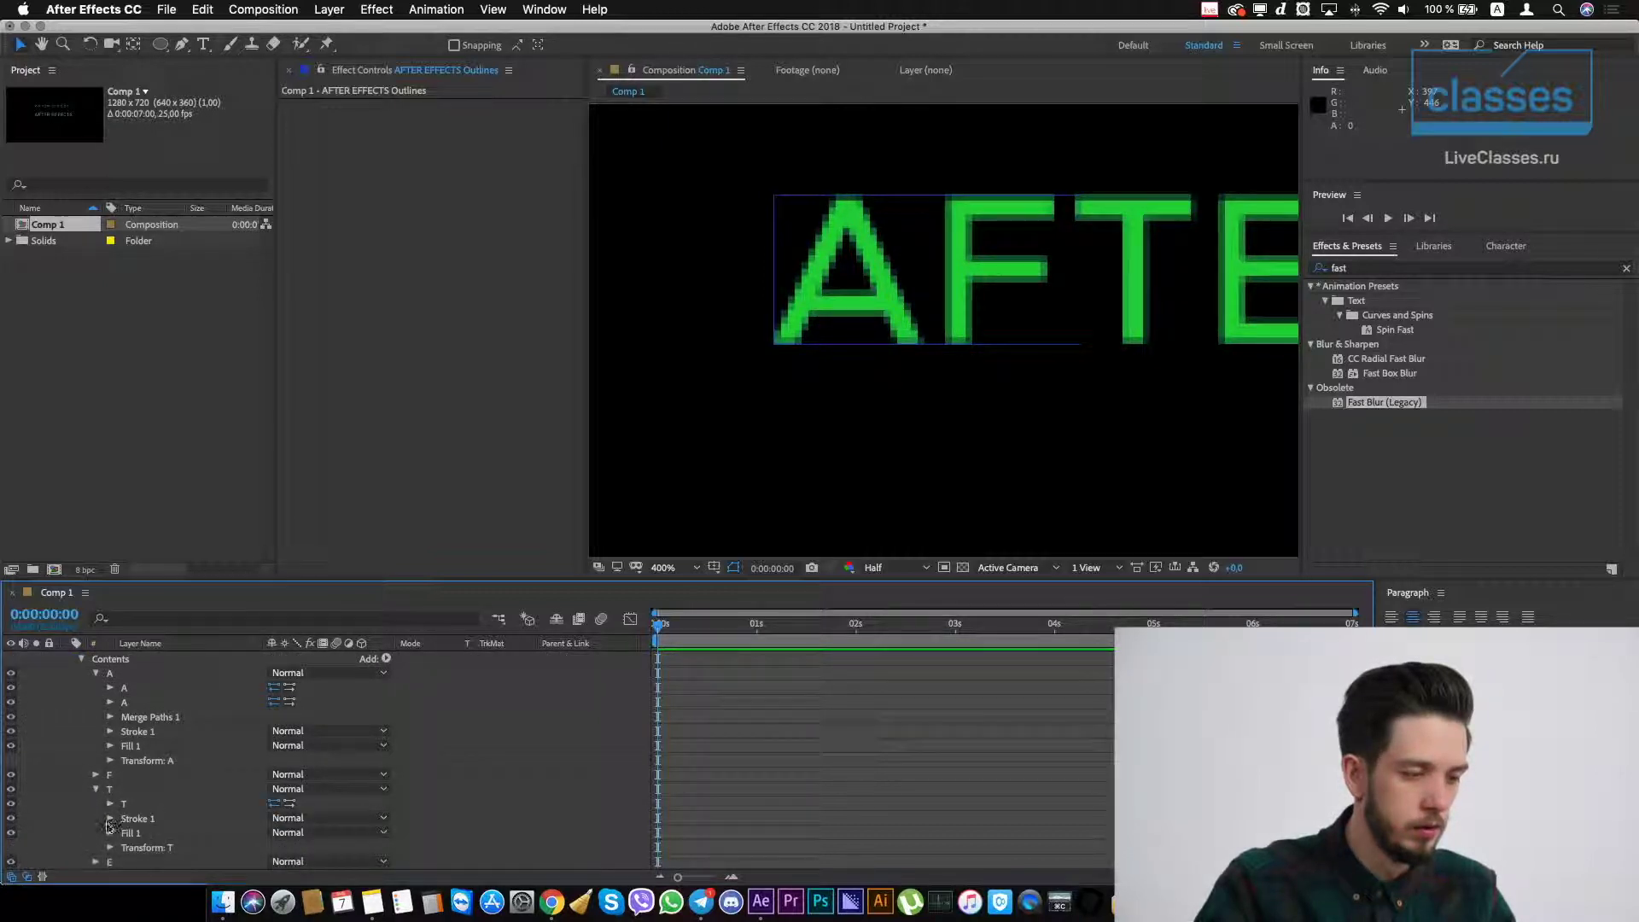
click(125, 805)
click(111, 804)
click(138, 818)
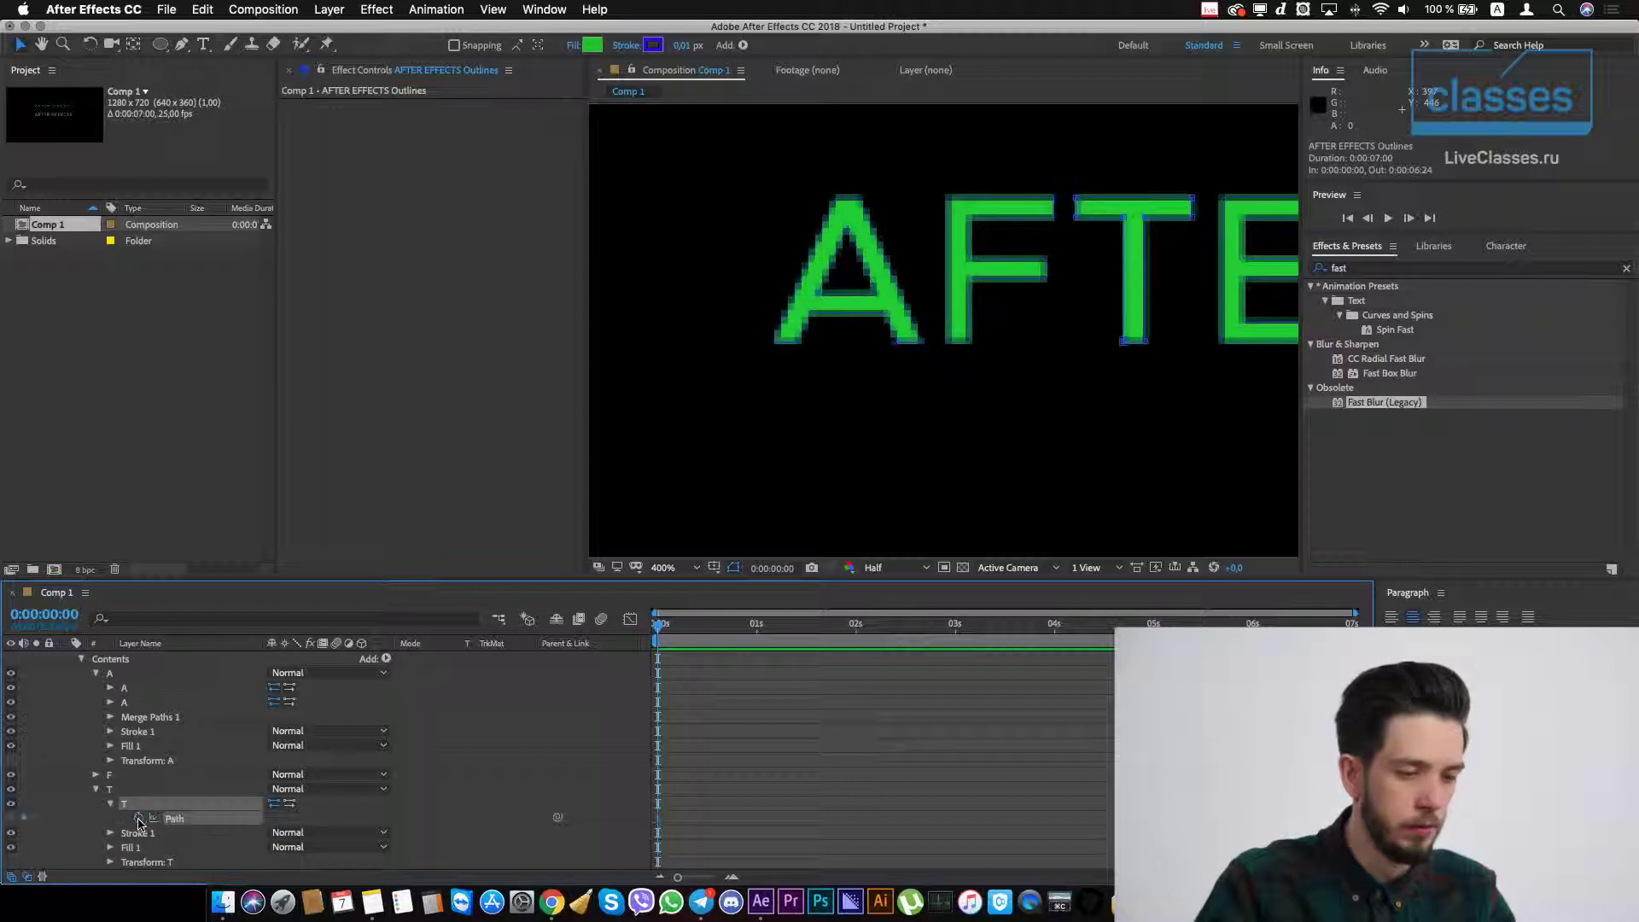
drag(746, 630, 753, 630)
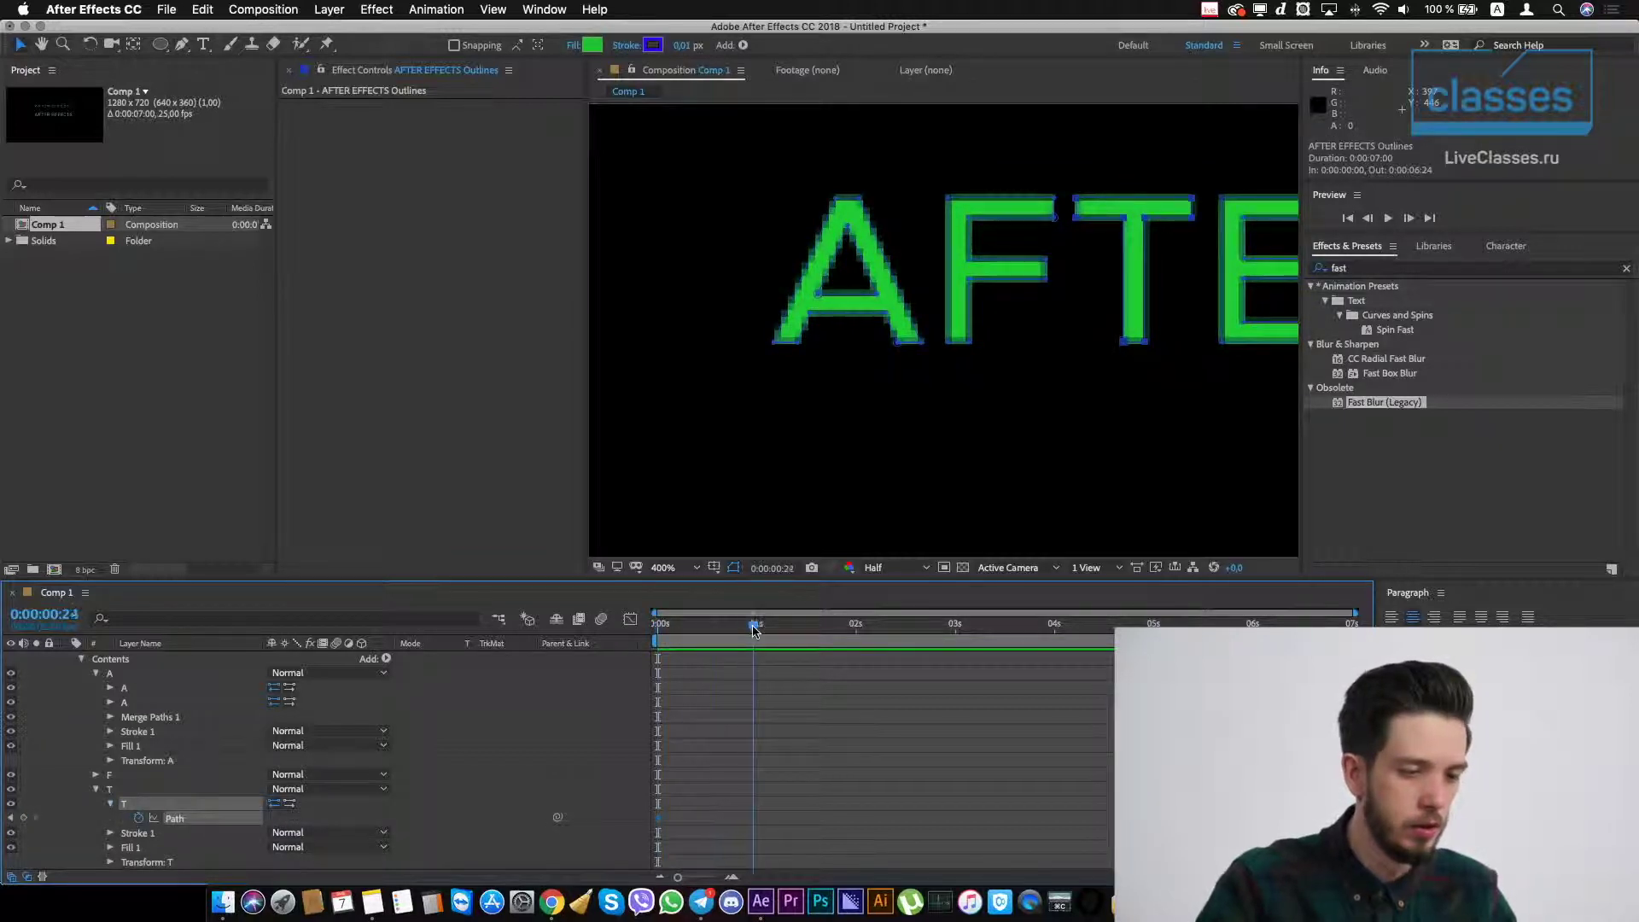
click(23, 818)
key(Home)
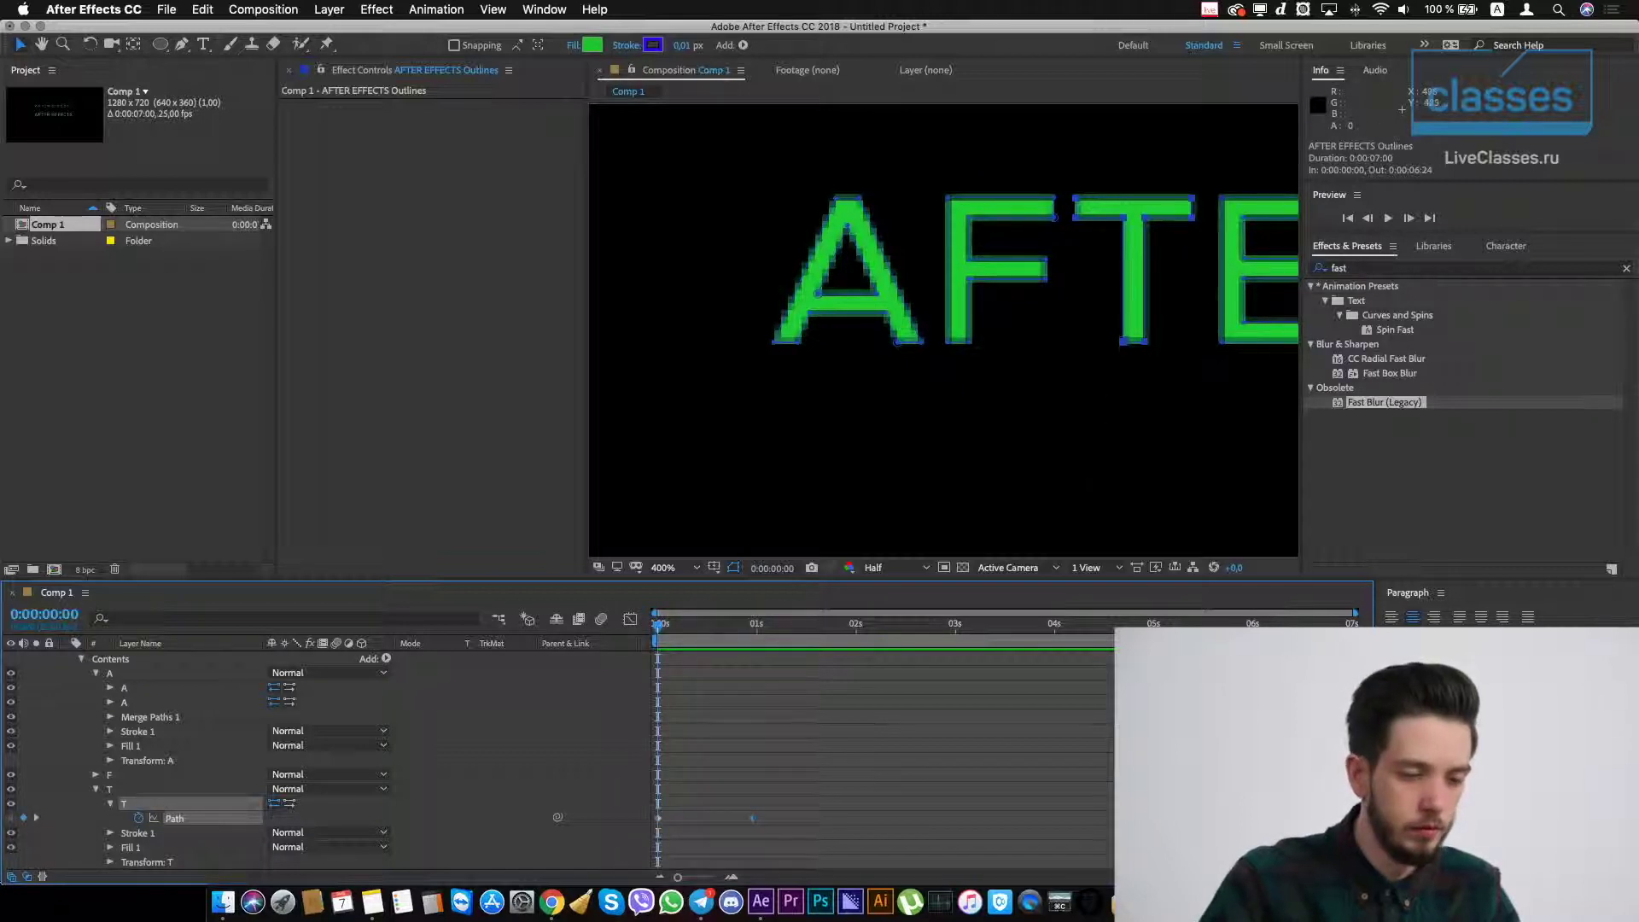
- Retract the letter T's stem and crossbar on the first frame by moving its path vertices together with the Pen tool
click(762, 694)
key(g)
drag(1147, 346, 1153, 240)
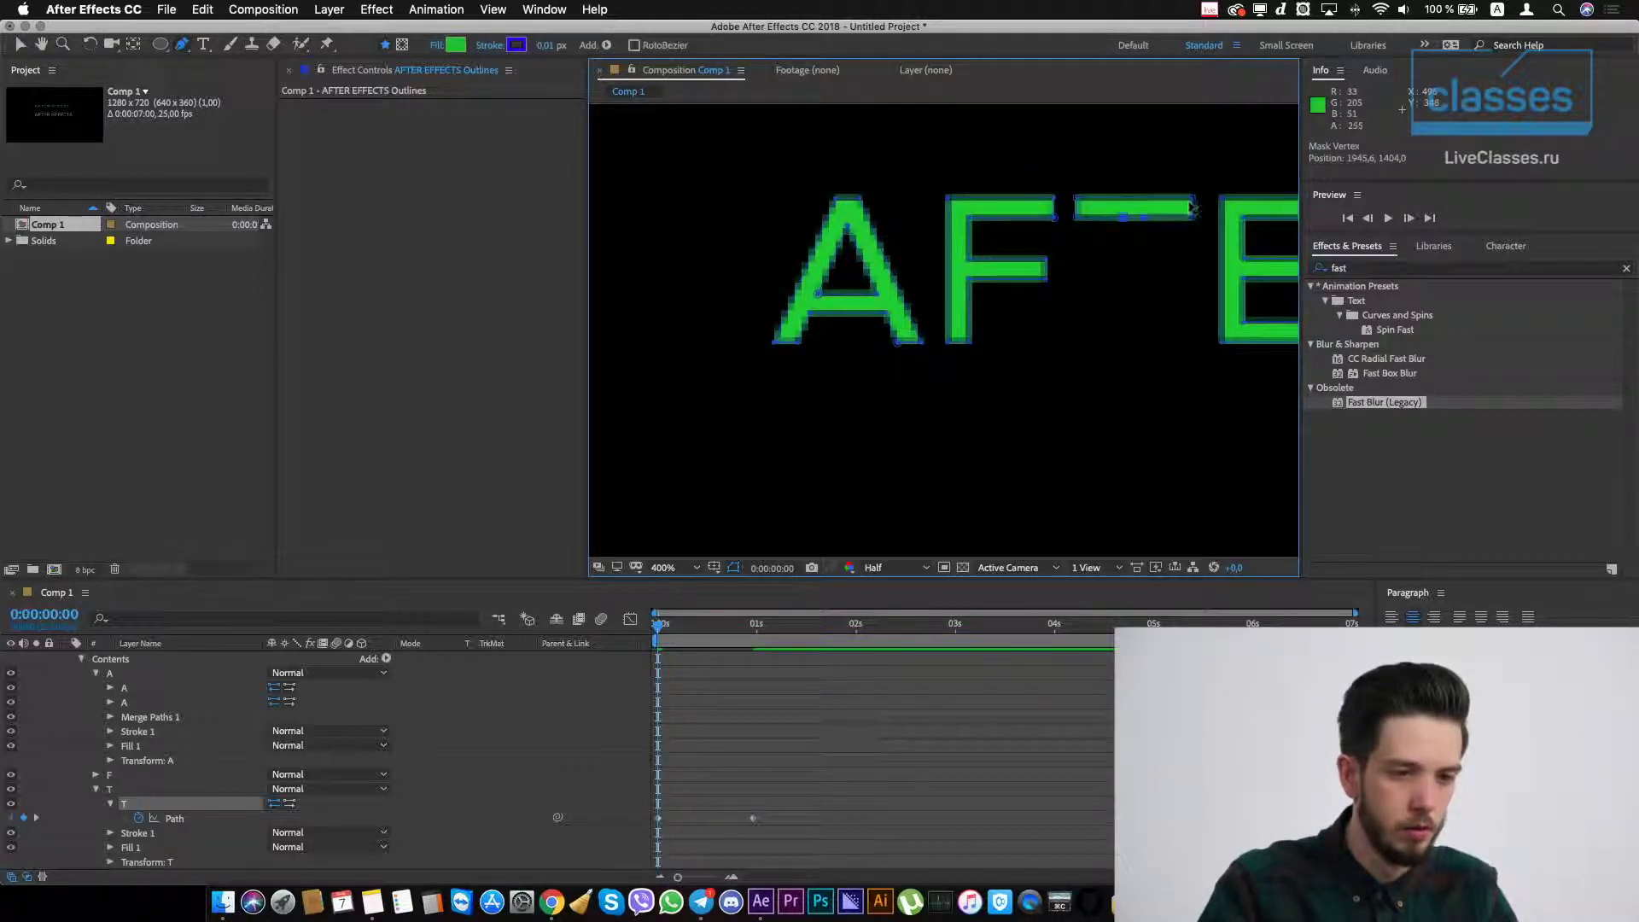
mouse_move(1172, 223)
mouse_down()
mouse_move(1038, 337)
mouse_move(959, 267)
mouse_move(1064, 266)
mouse_up()
scroll(1149, 223, up, 1)
key(g)
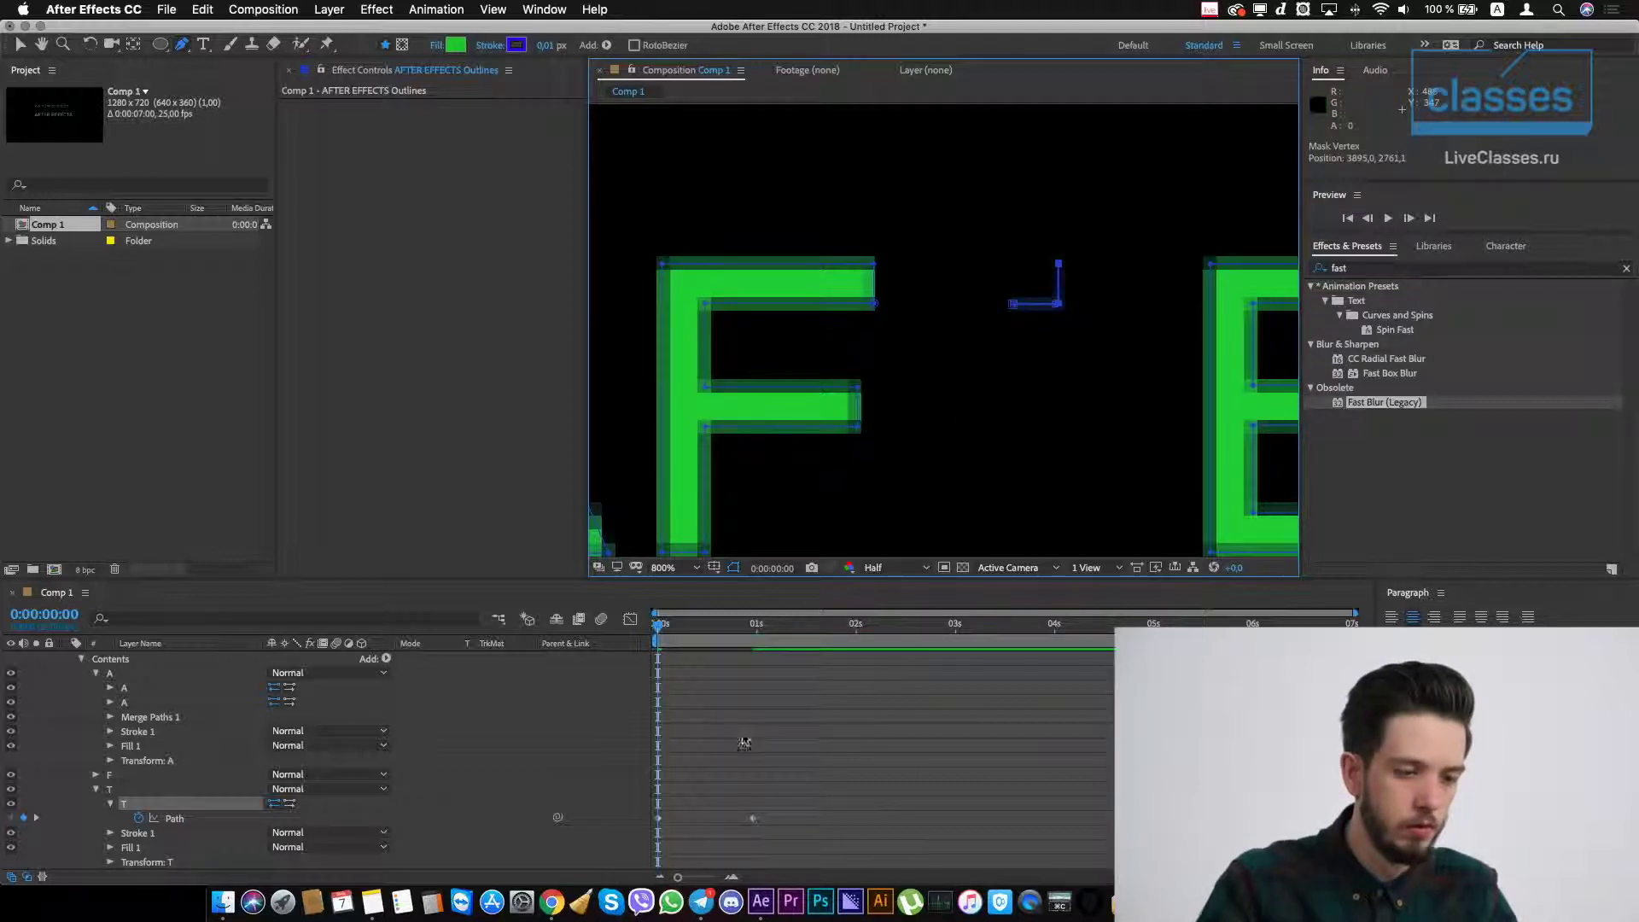
- Review the letter T's path morph by scrubbing from the first frame to 0:00:00:08
click(744, 737)
scroll(990, 272, up, 1)
key(comma)
key(comma)
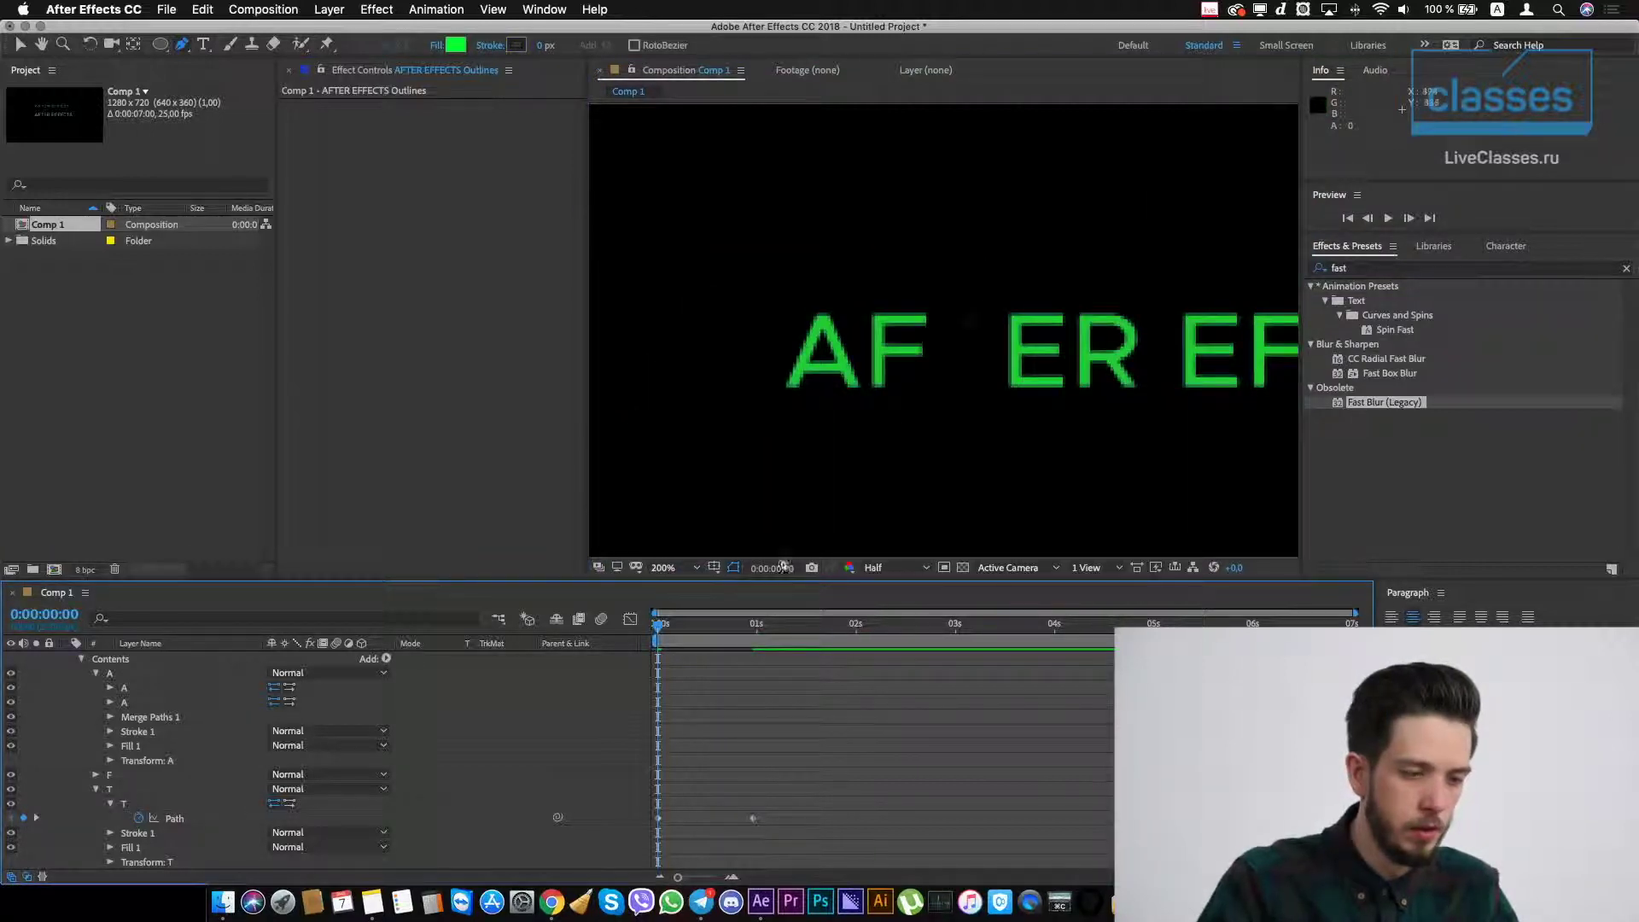
mouse_move(663, 629)
mouse_down()
mouse_move(787, 628)
mouse_move(690, 634)
mouse_up()
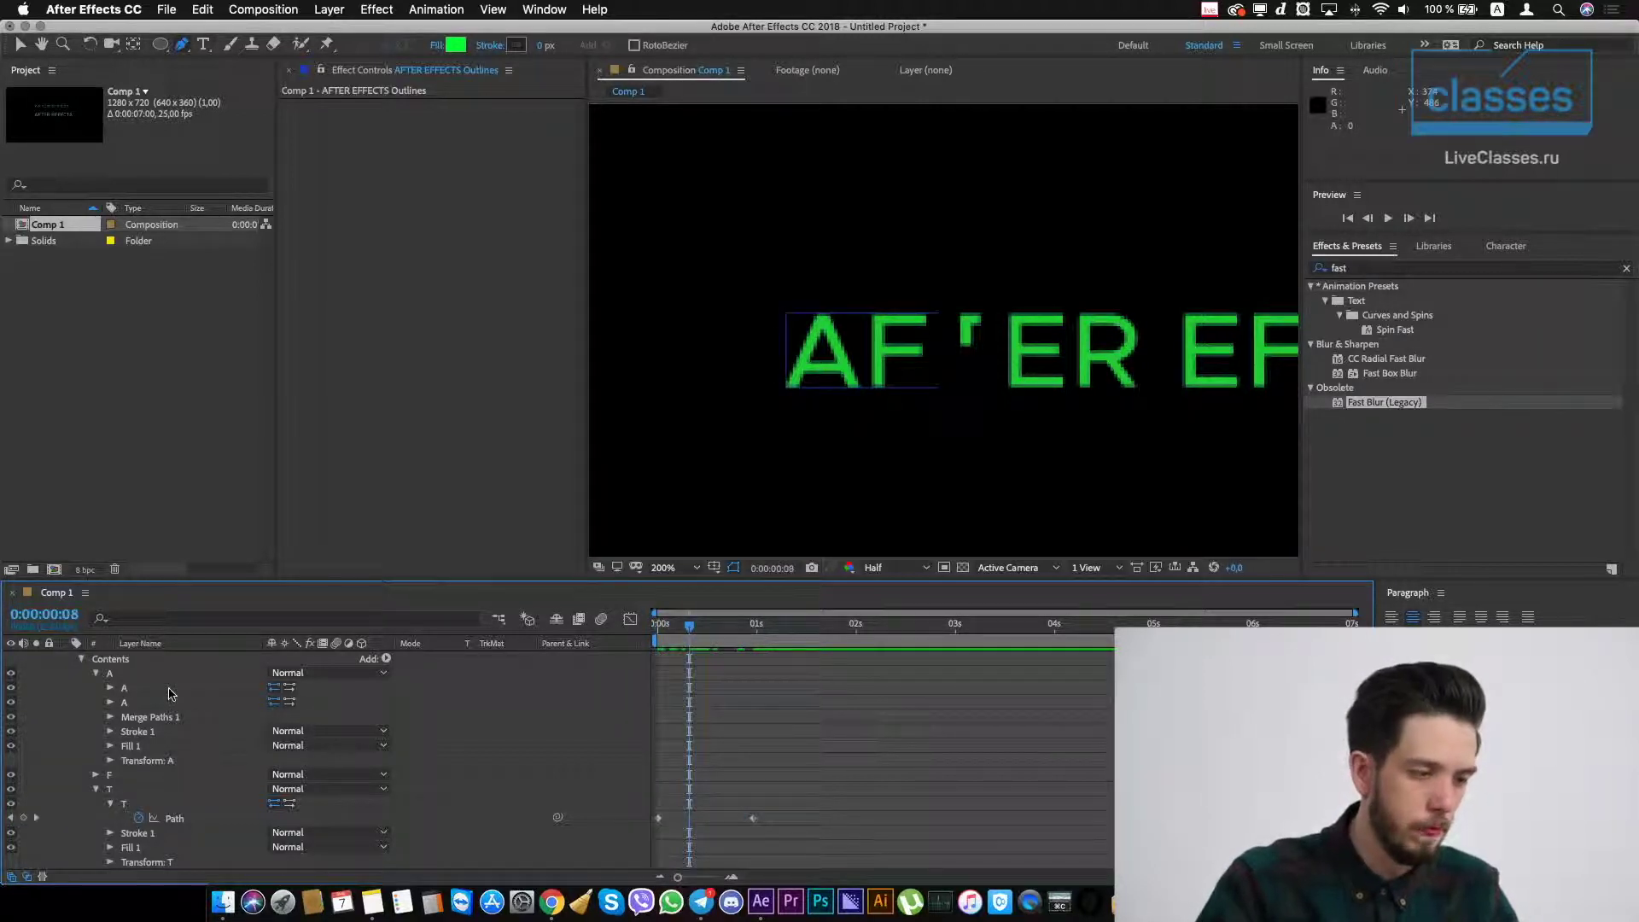
- Duplicate the AFTER EFFECTS Outlines layer and shift the copy in time to start at 0:00:00:02
scroll(113, 692, up, 1)
click(205, 666)
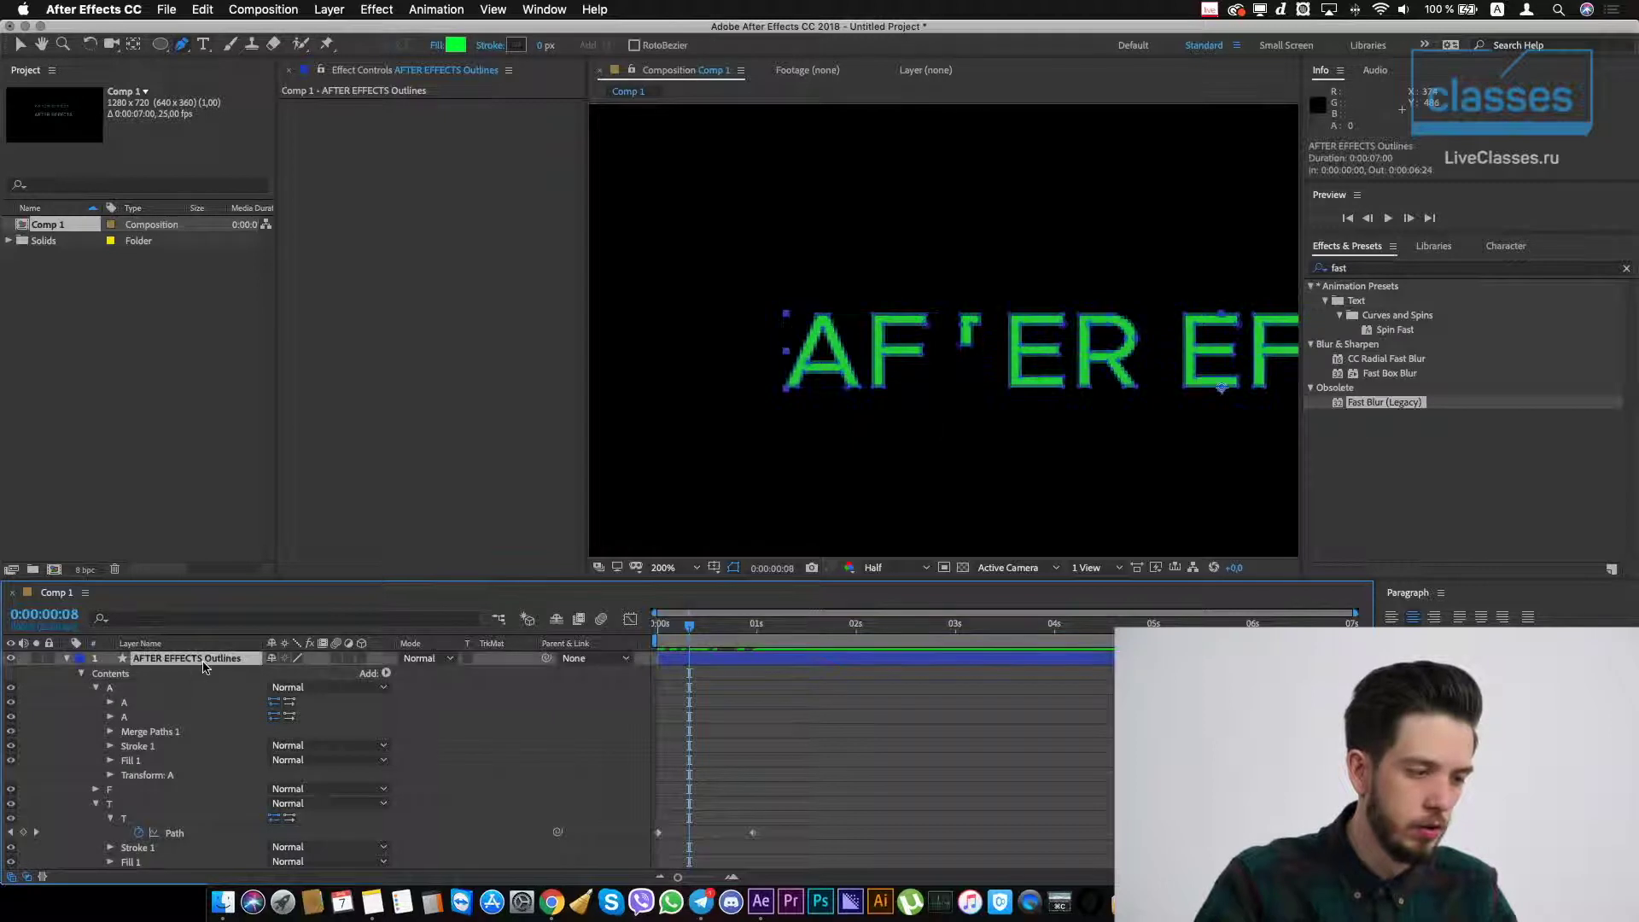
click(68, 658)
key(super+d)
drag(696, 666, 704, 664)
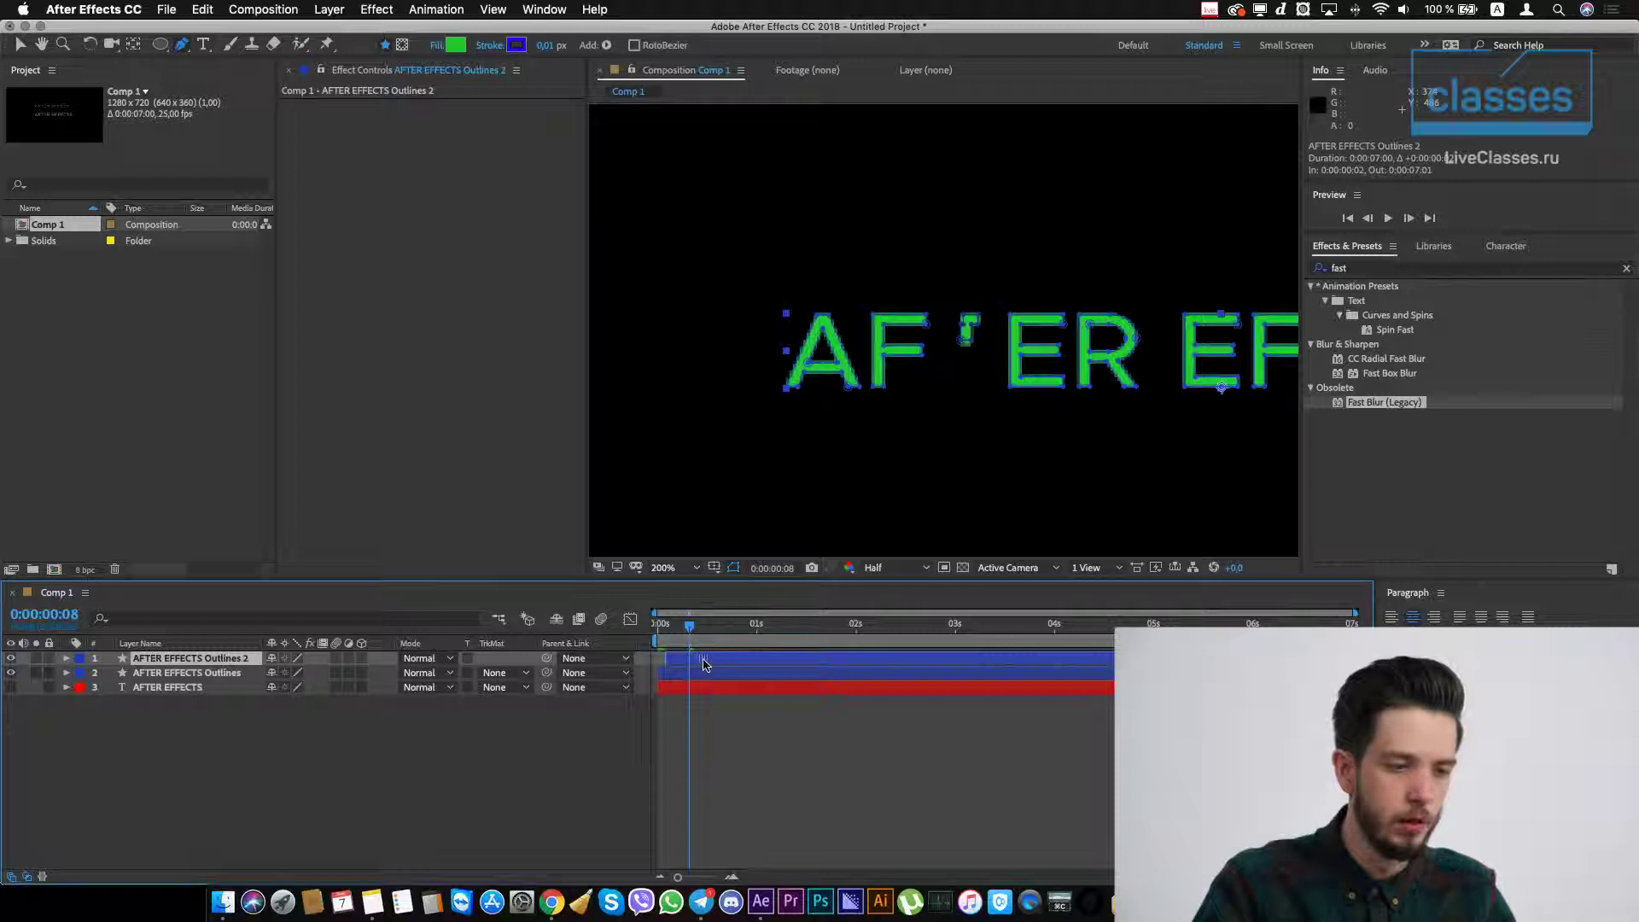
- Change the duplicated outlines layer's fill color to purple BD21CD
click(456, 44)
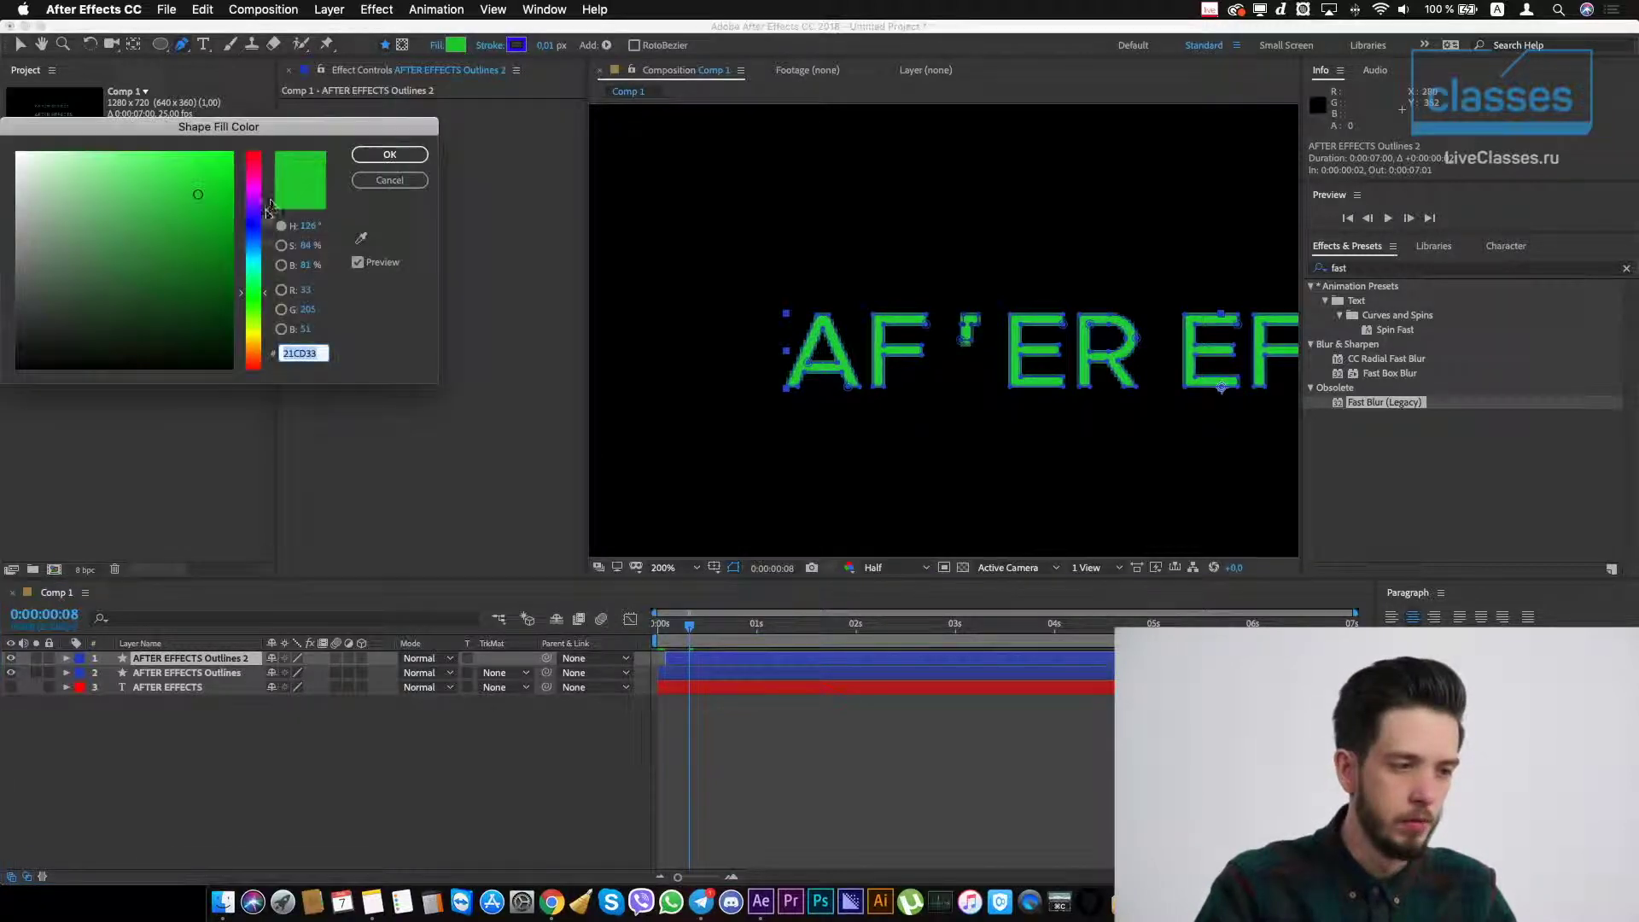
click(253, 215)
drag(254, 214, 254, 188)
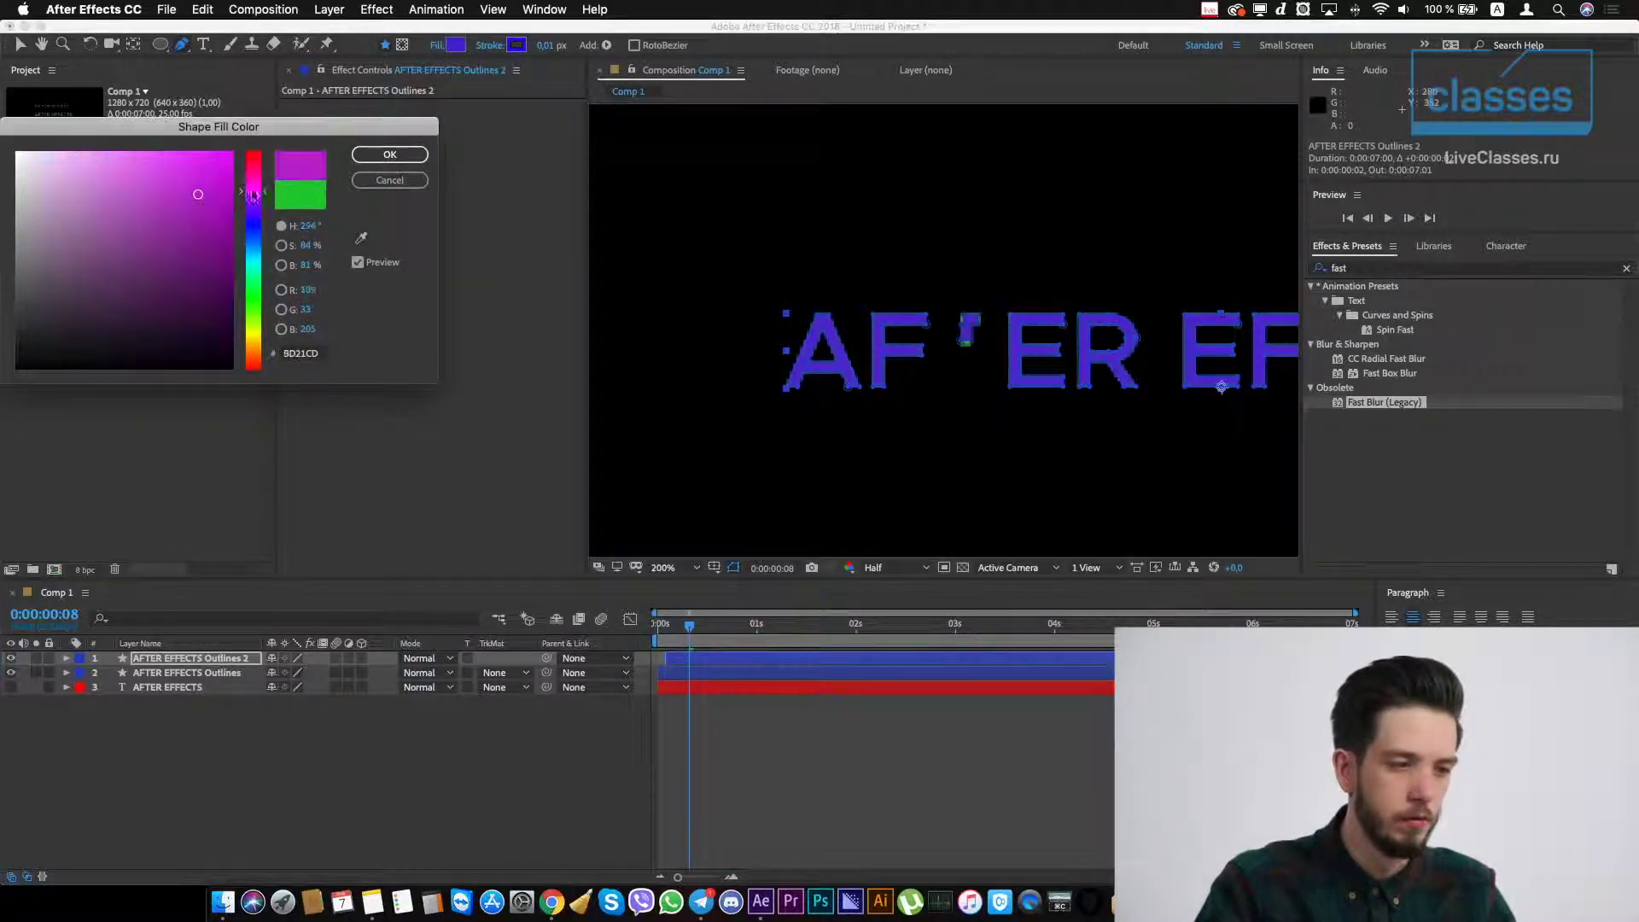
click(389, 154)
- Duplicate the purple outlines layer, shift the new copy to start at 0:00:00:05, and fill it bright yellow
key(super+d)
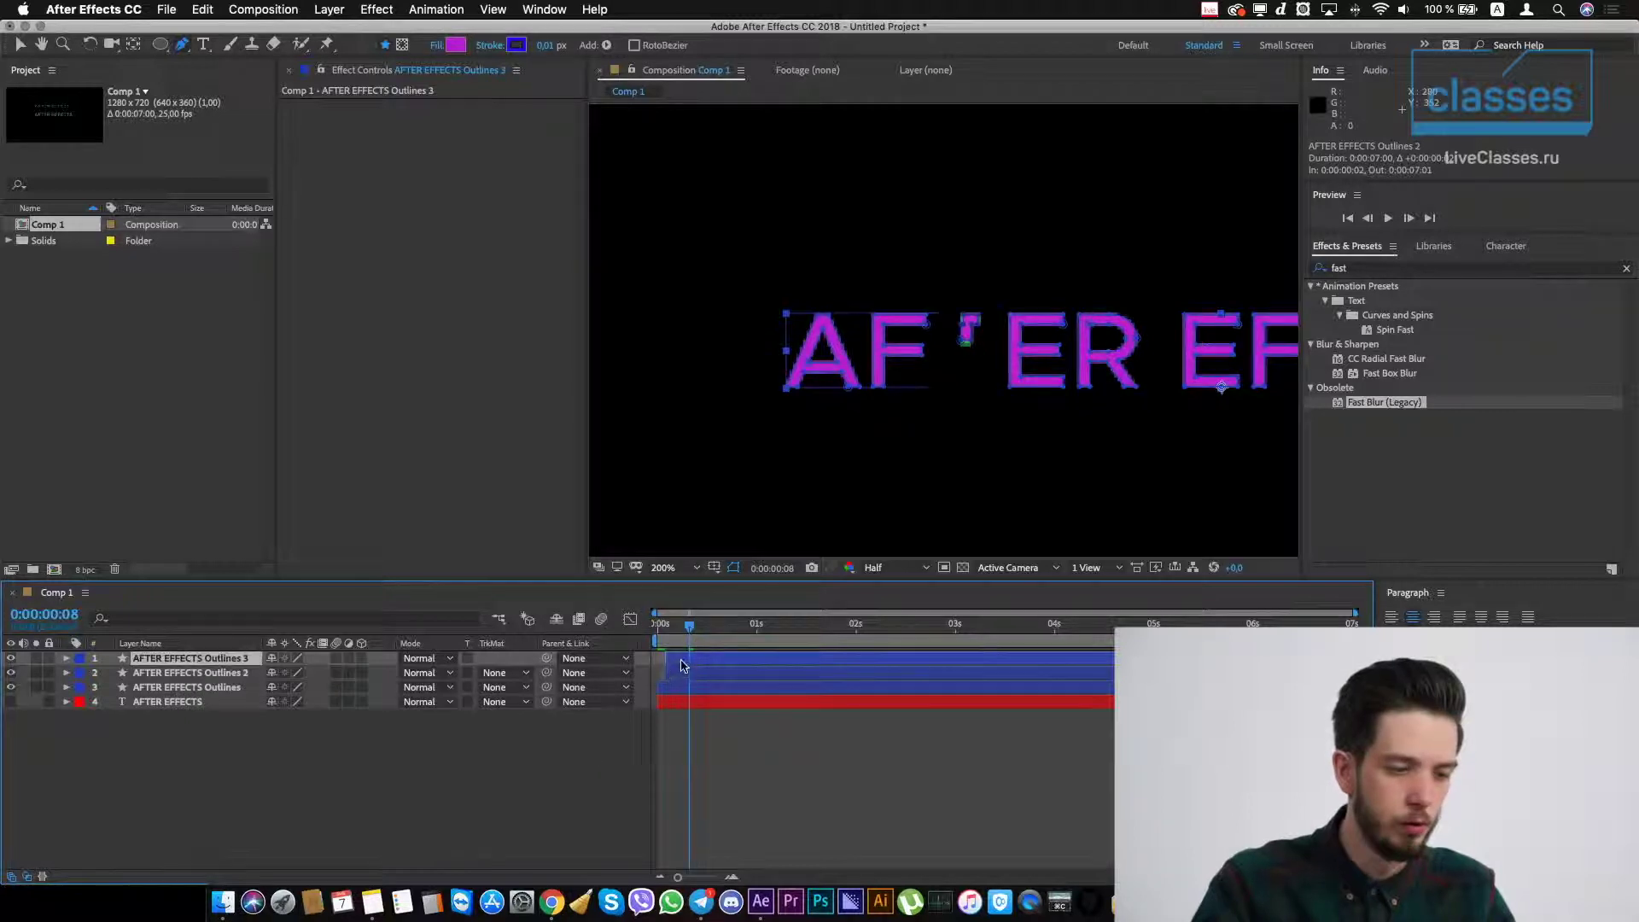
drag(692, 663, 696, 664)
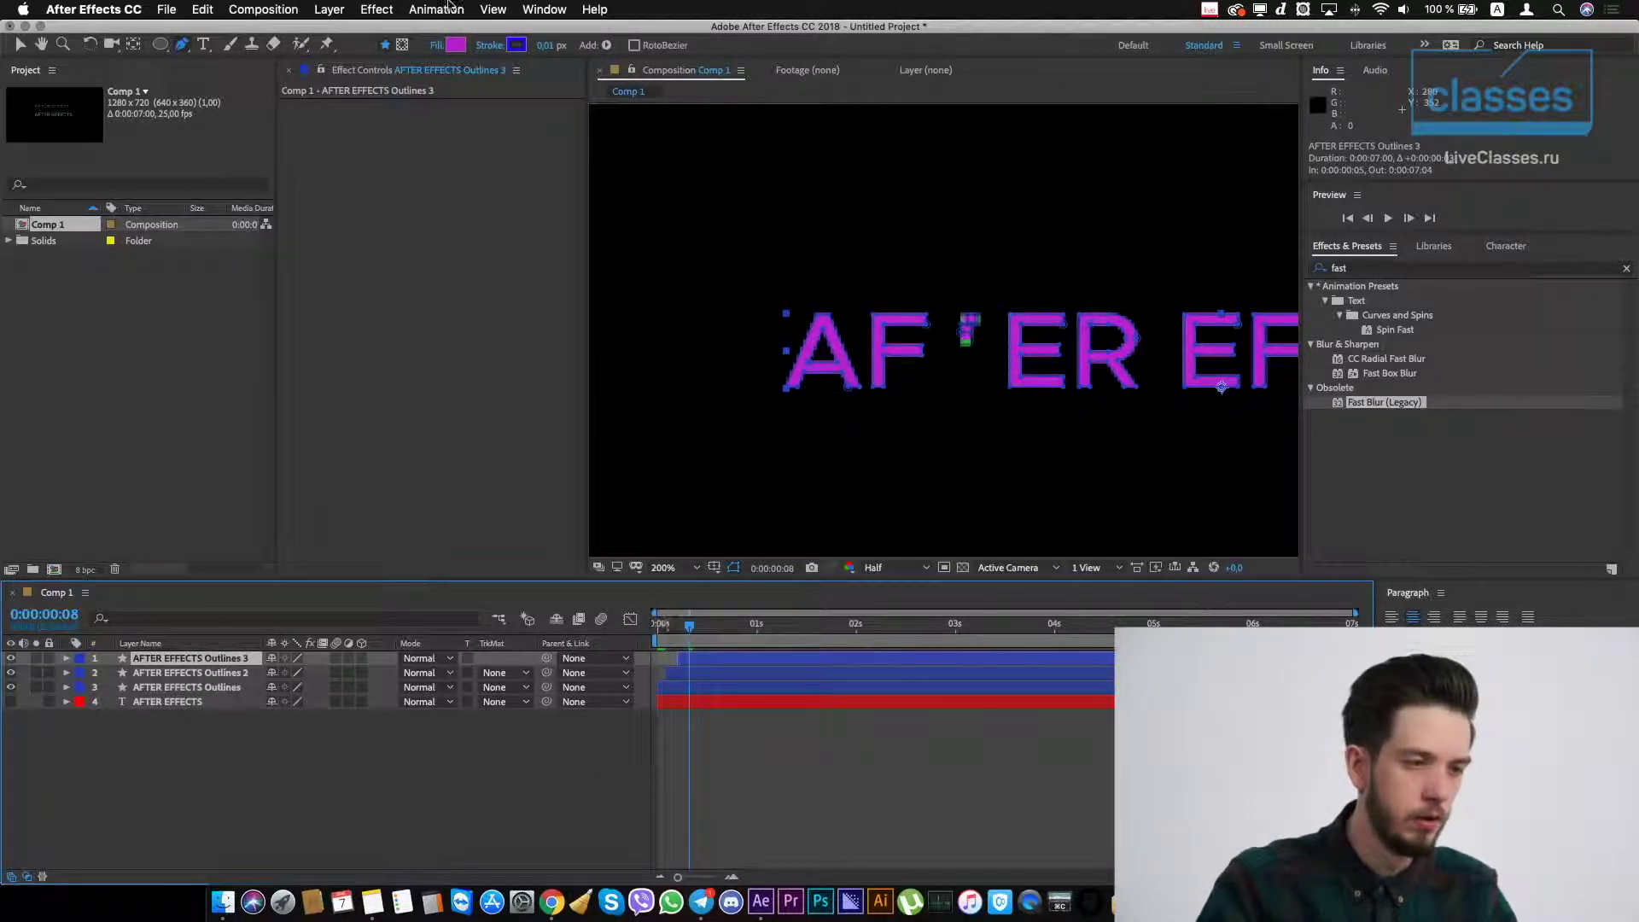
click(456, 45)
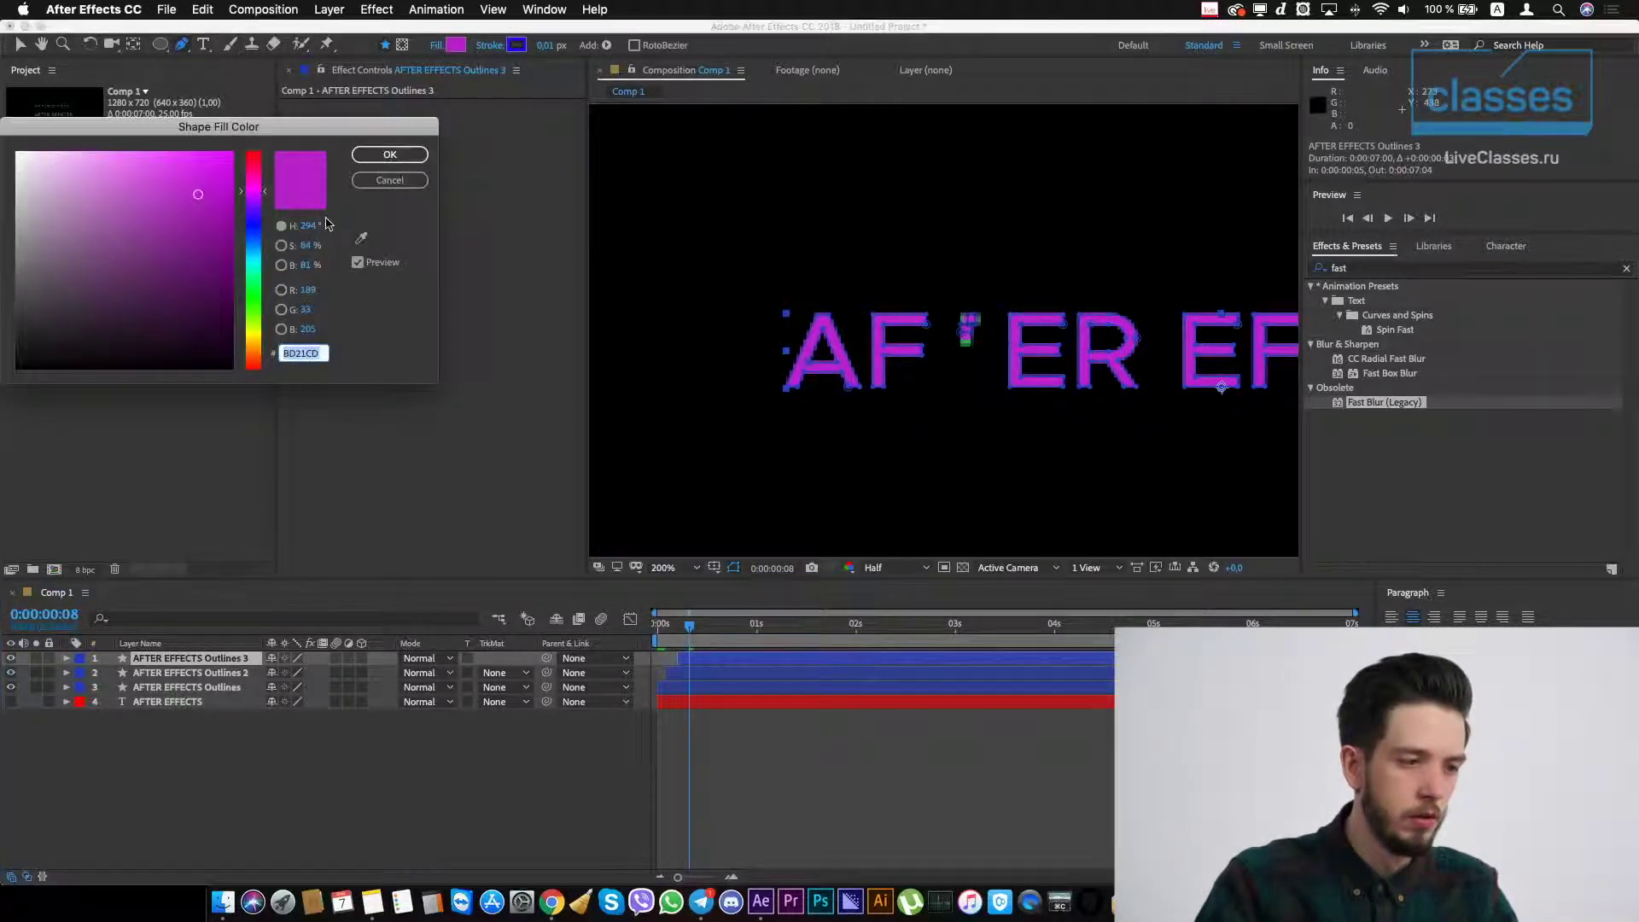
click(258, 338)
click(212, 165)
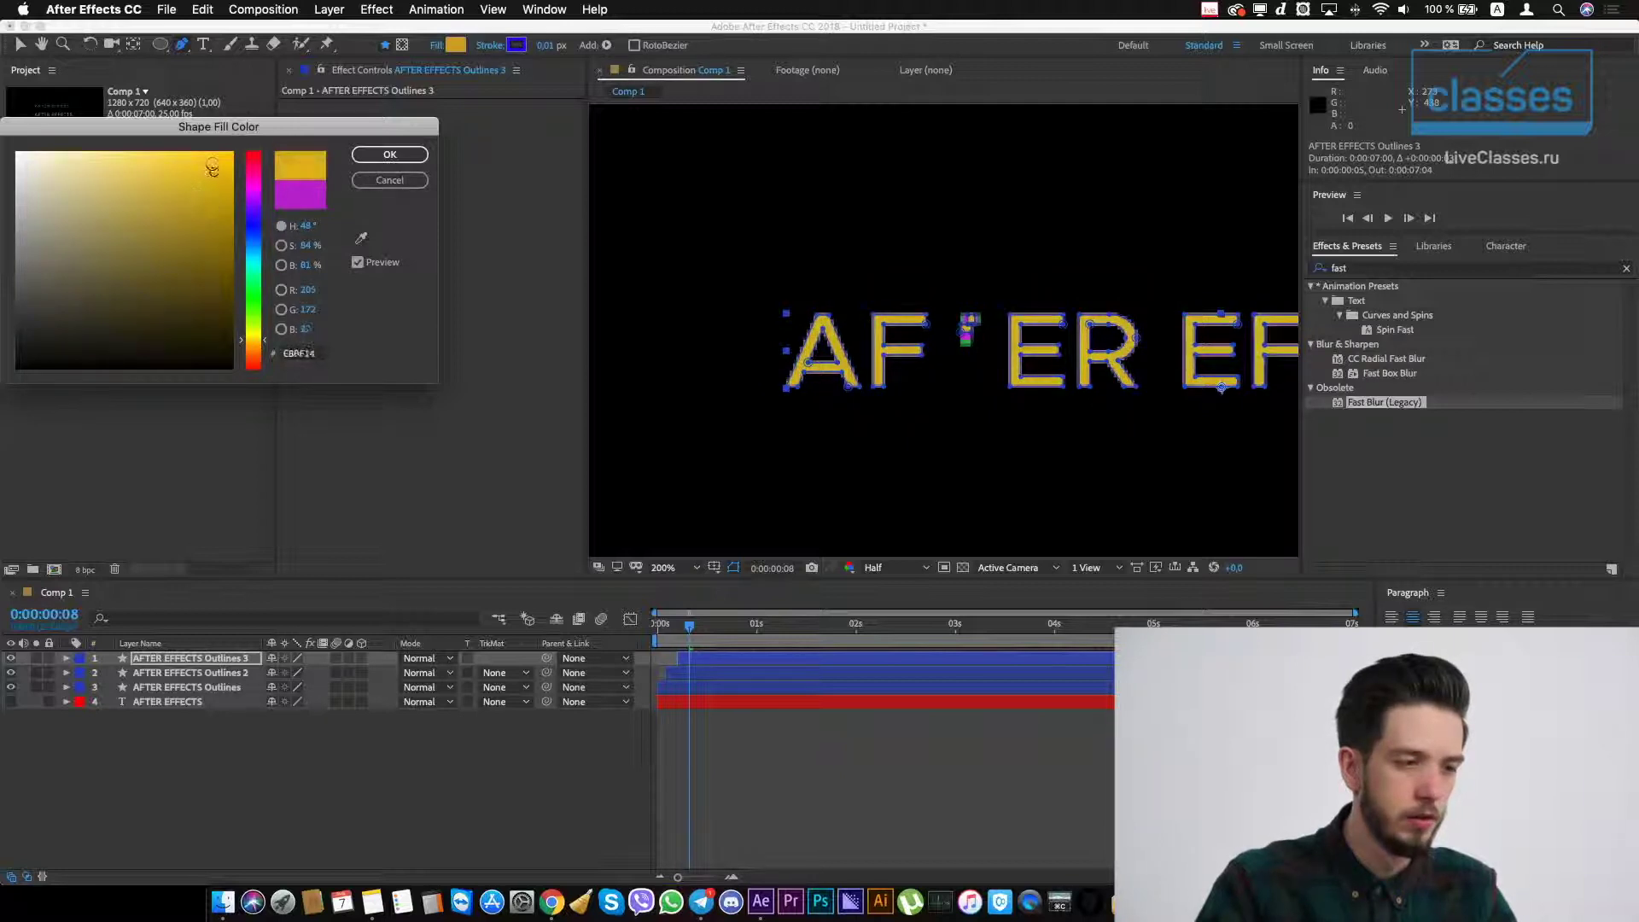
click(390, 154)
click(789, 776)
- Widen the stagger by shifting the purple layer to start at about 6 frames and the yellow layer at about 12 frames
drag(674, 629, 723, 661)
click(687, 674)
shift+click(710, 663)
click(664, 672)
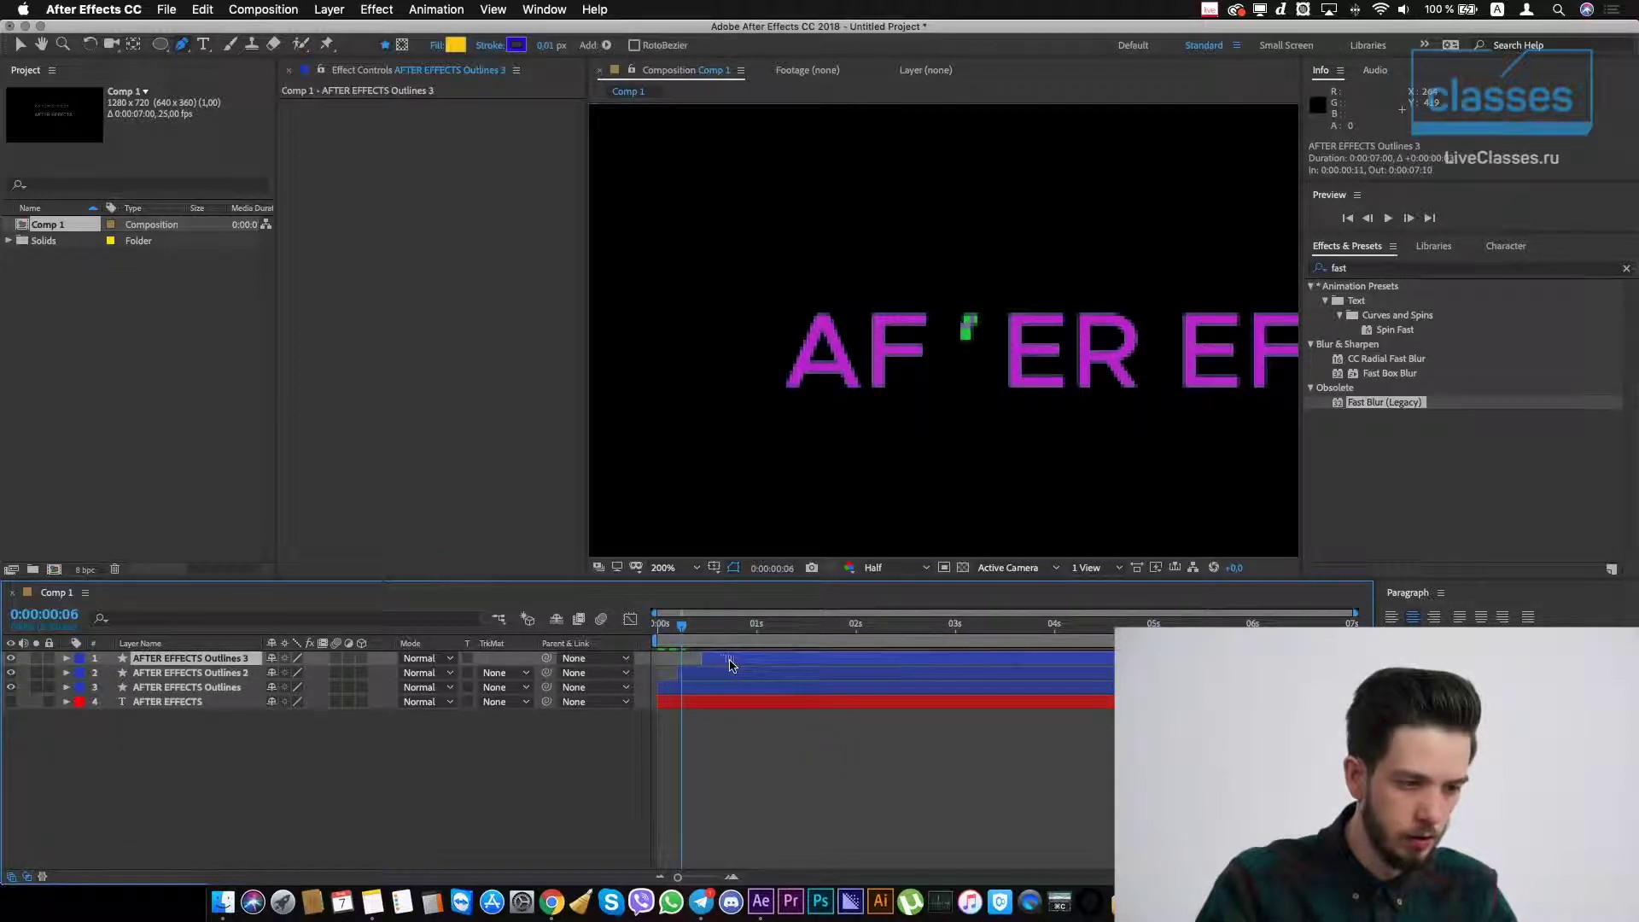
- Review the staggered three-color reveal of the letter T up to 0:00:01:20 and view the whole title in the composition
click(710, 730)
drag(658, 625, 836, 636)
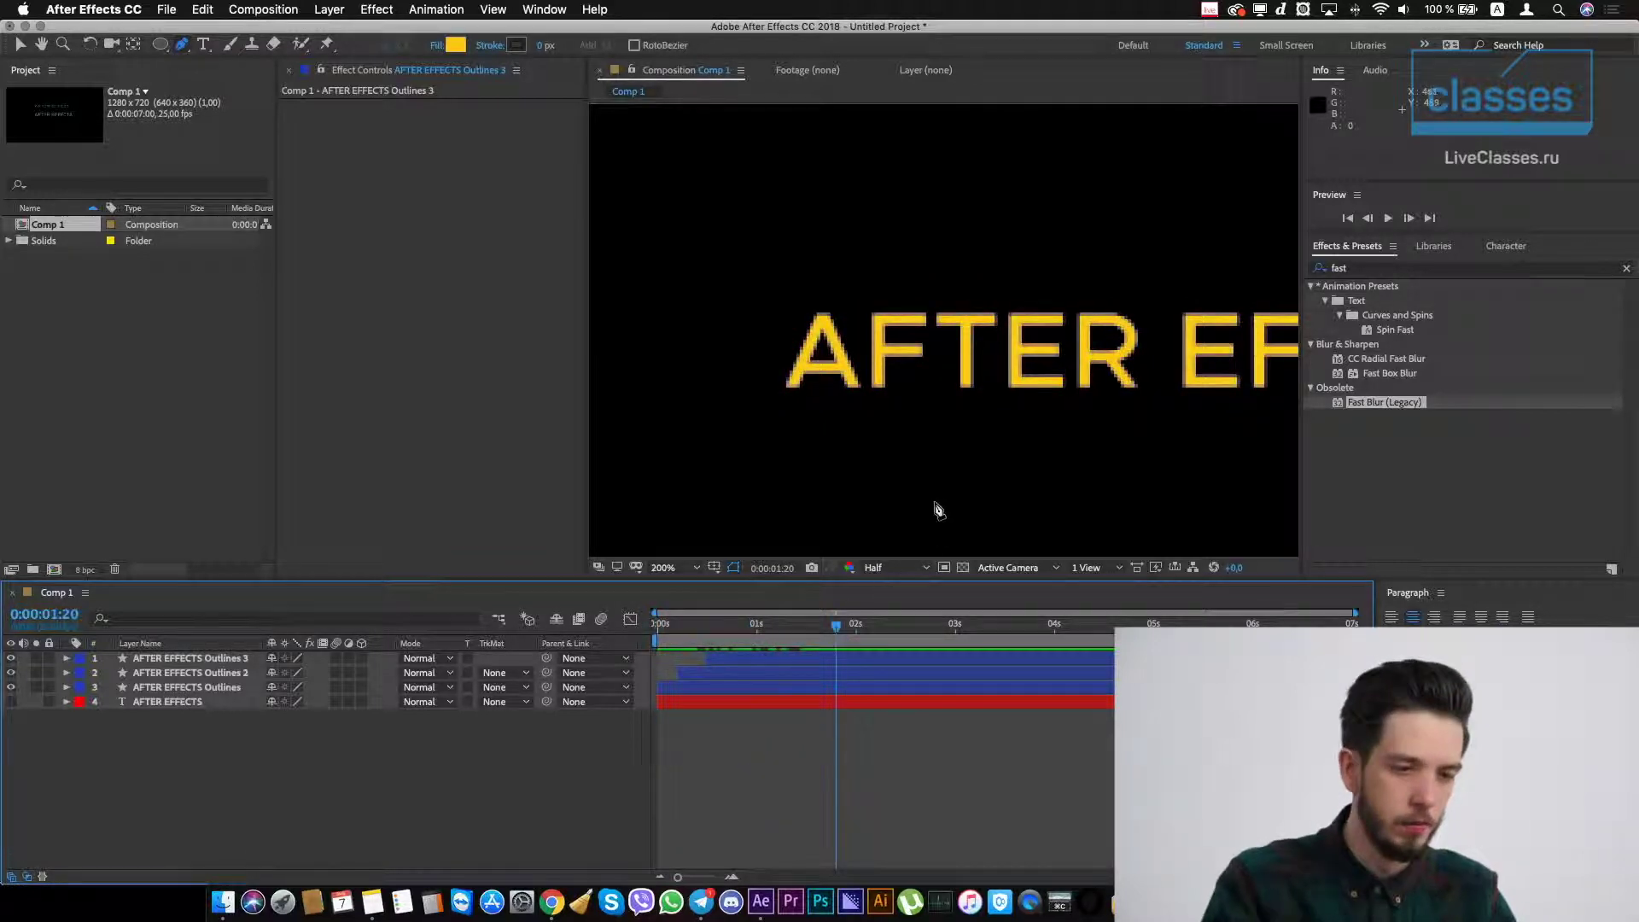
key(comma)
key(space)
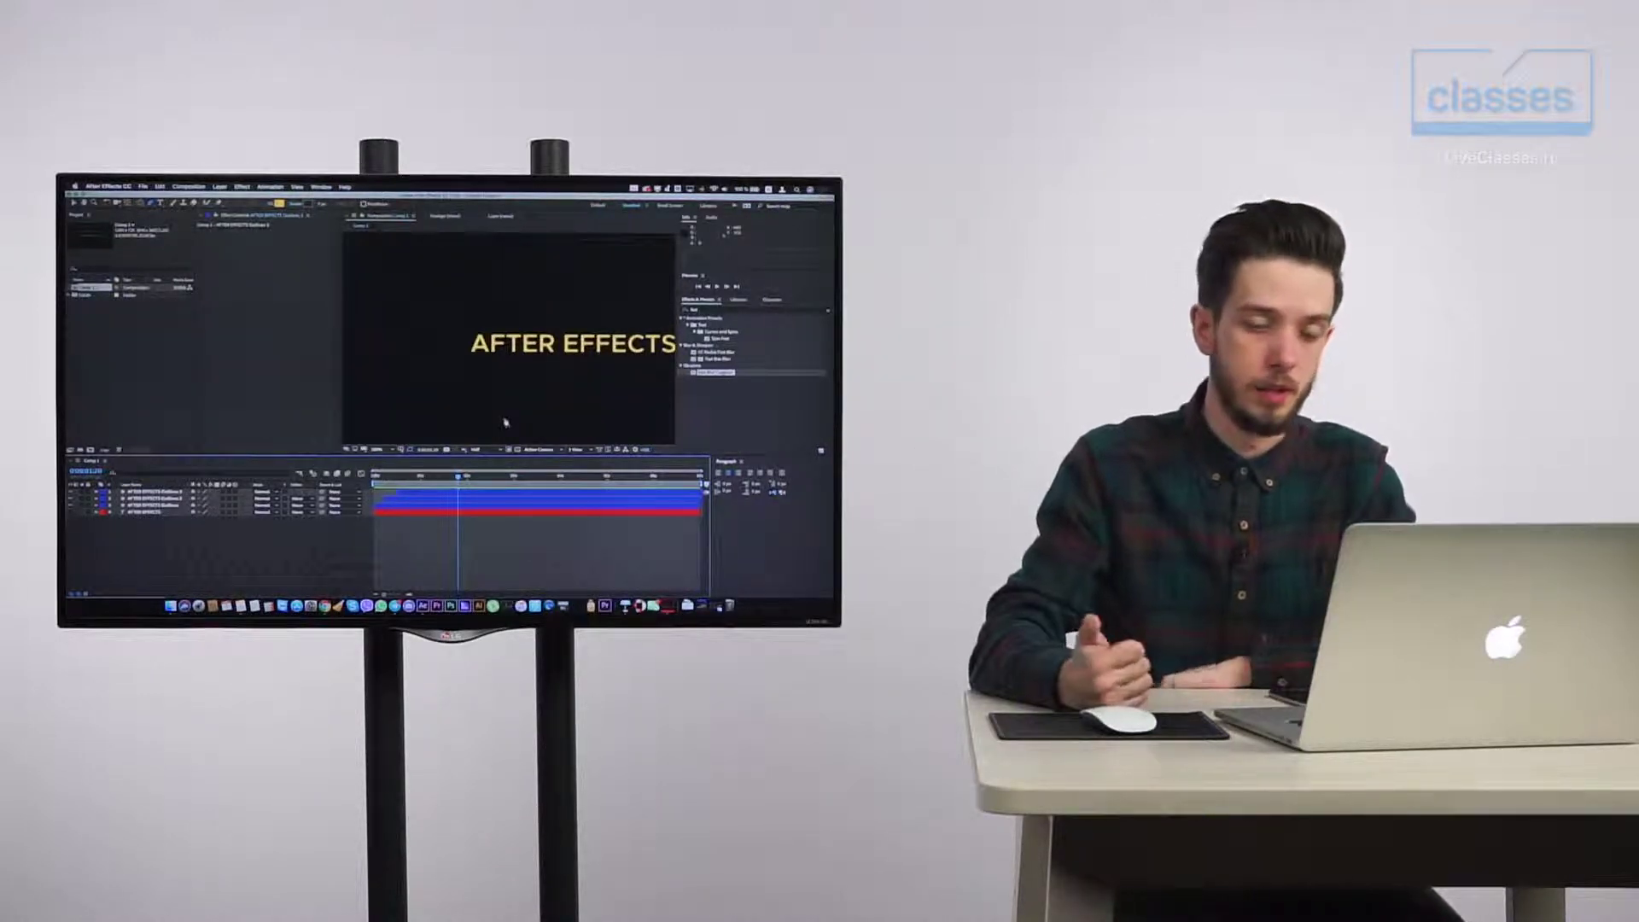
drag(538, 325, 491, 320)
scroll(486, 327, down, 1)
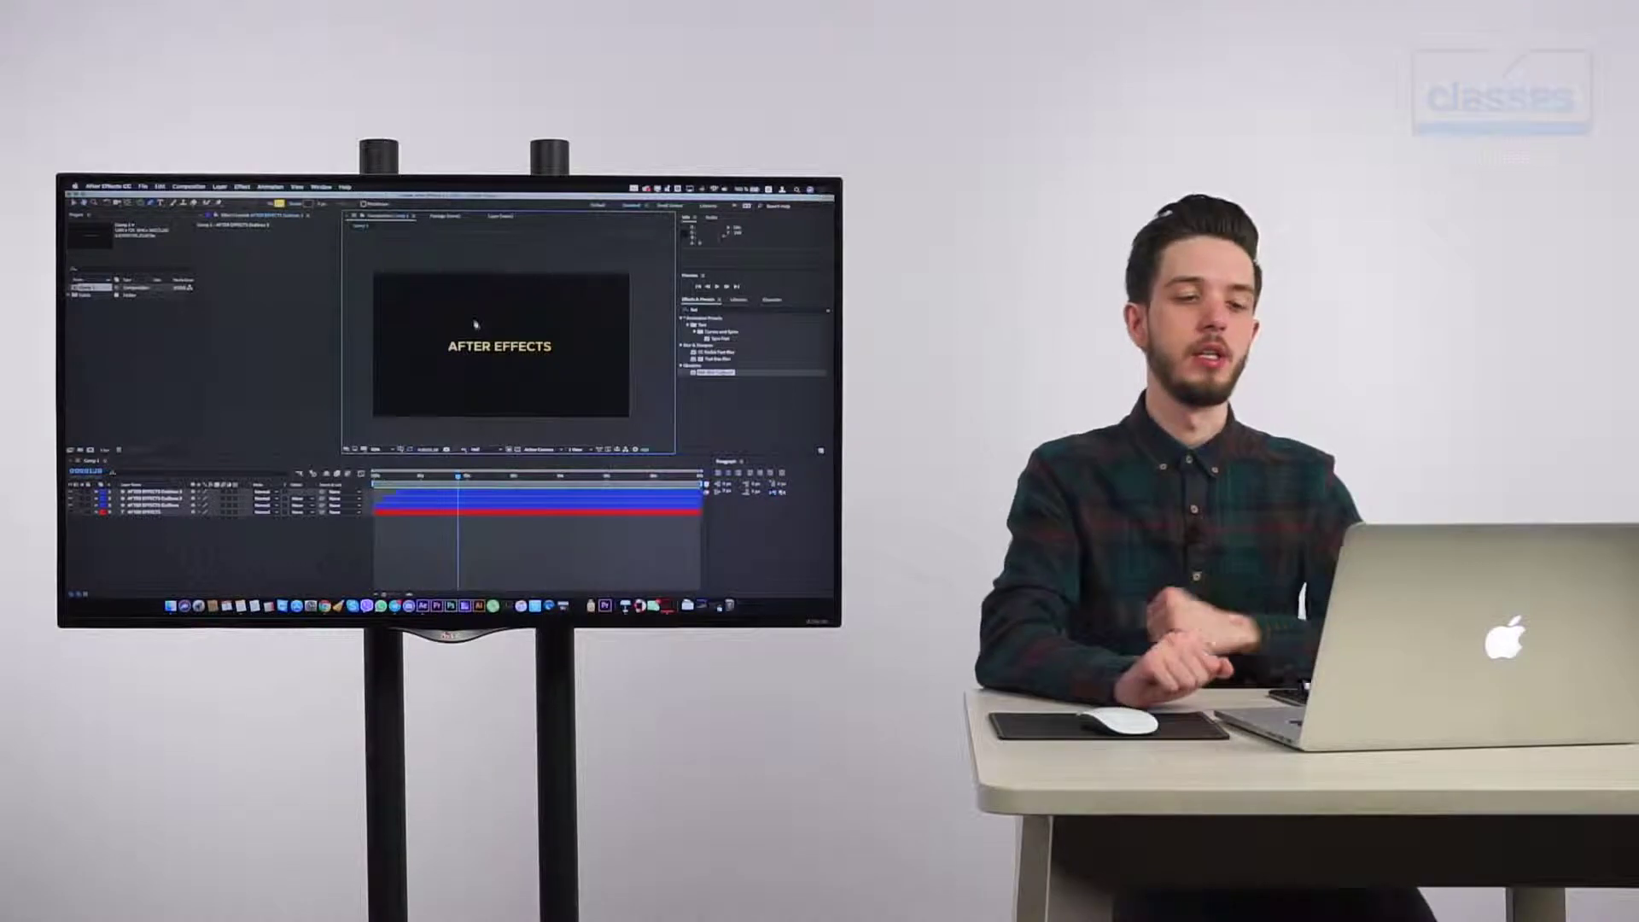